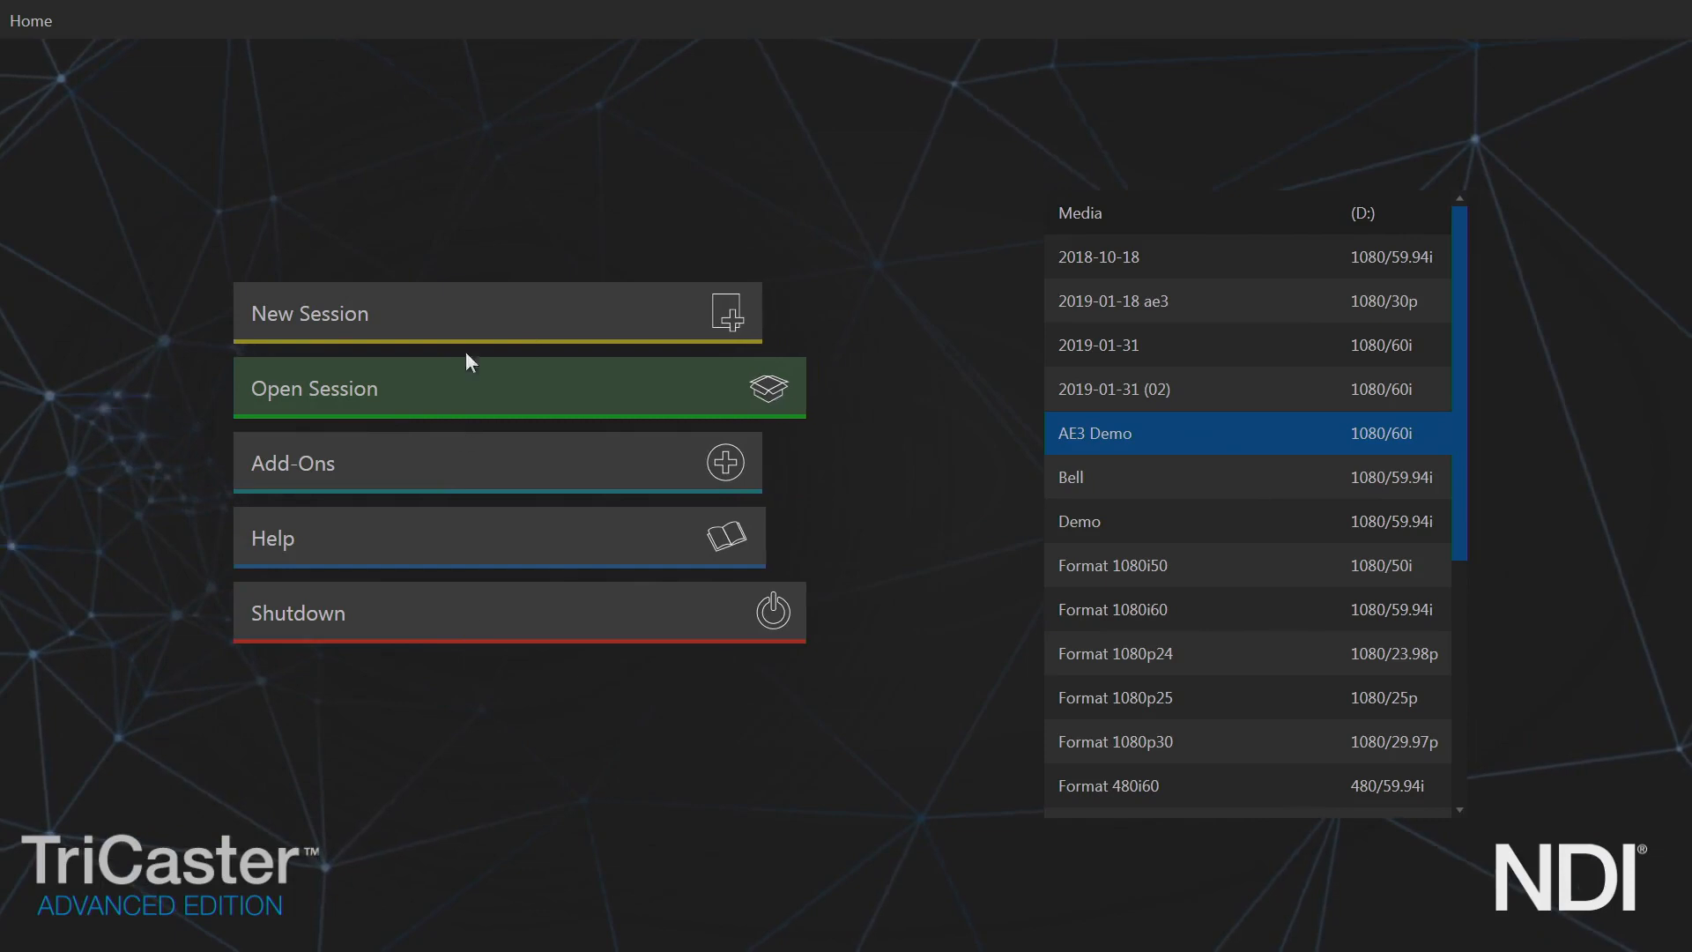
Step: Open the AE3 Demo session and start its live production
click(1220, 436)
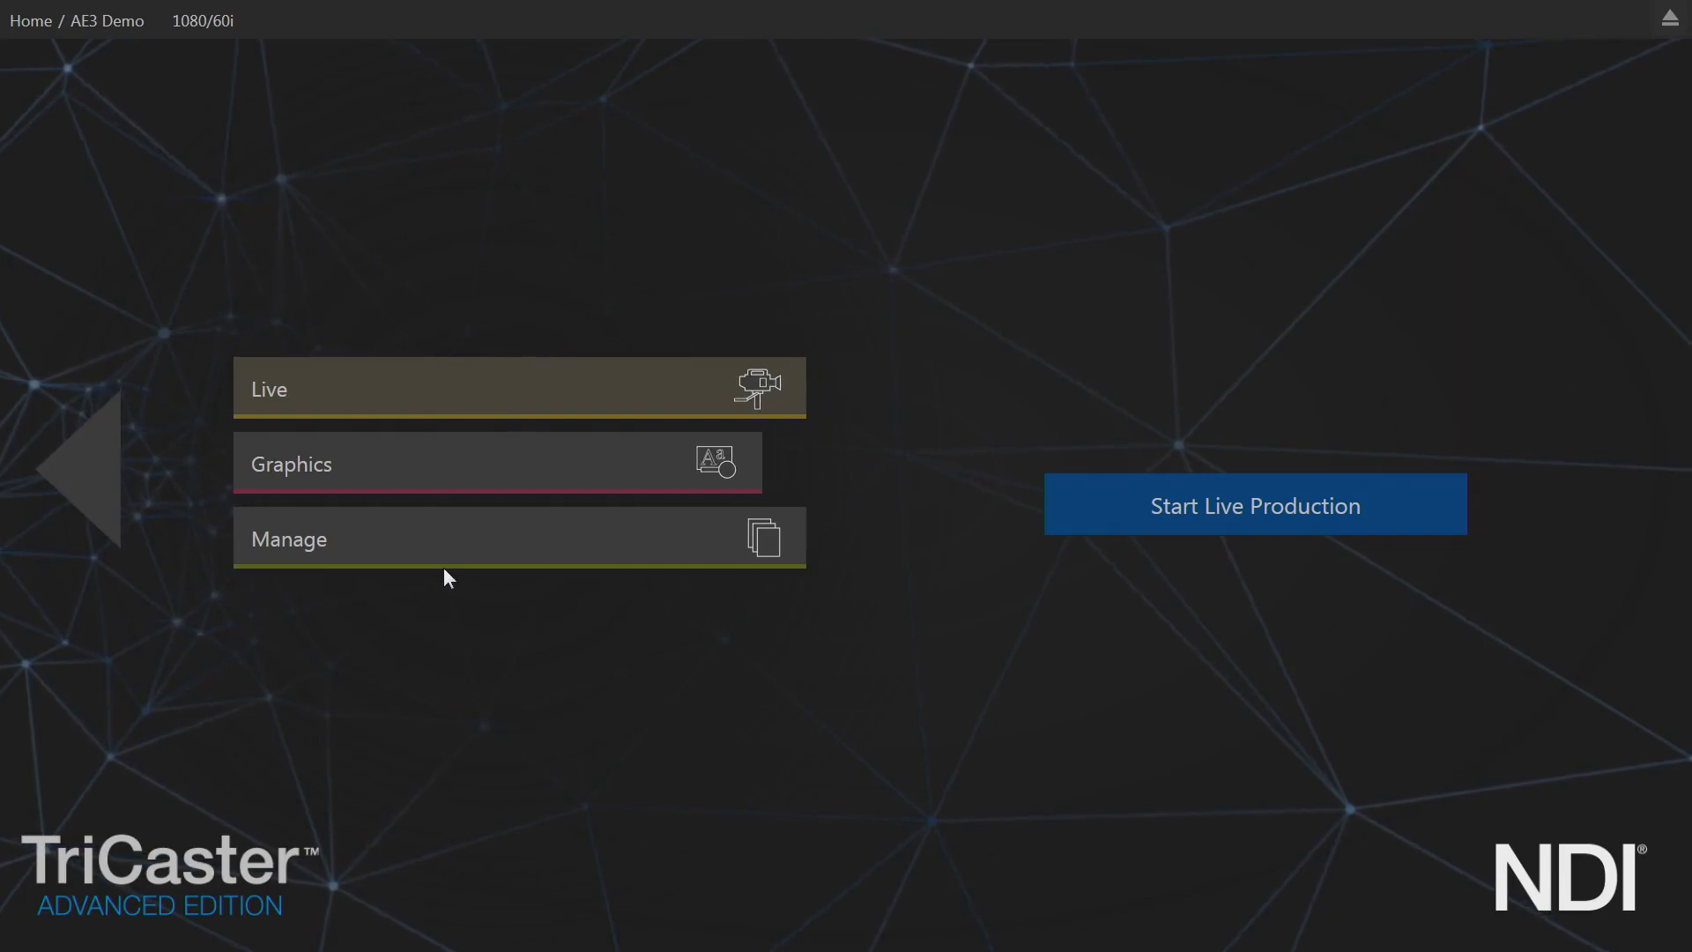
click(1154, 510)
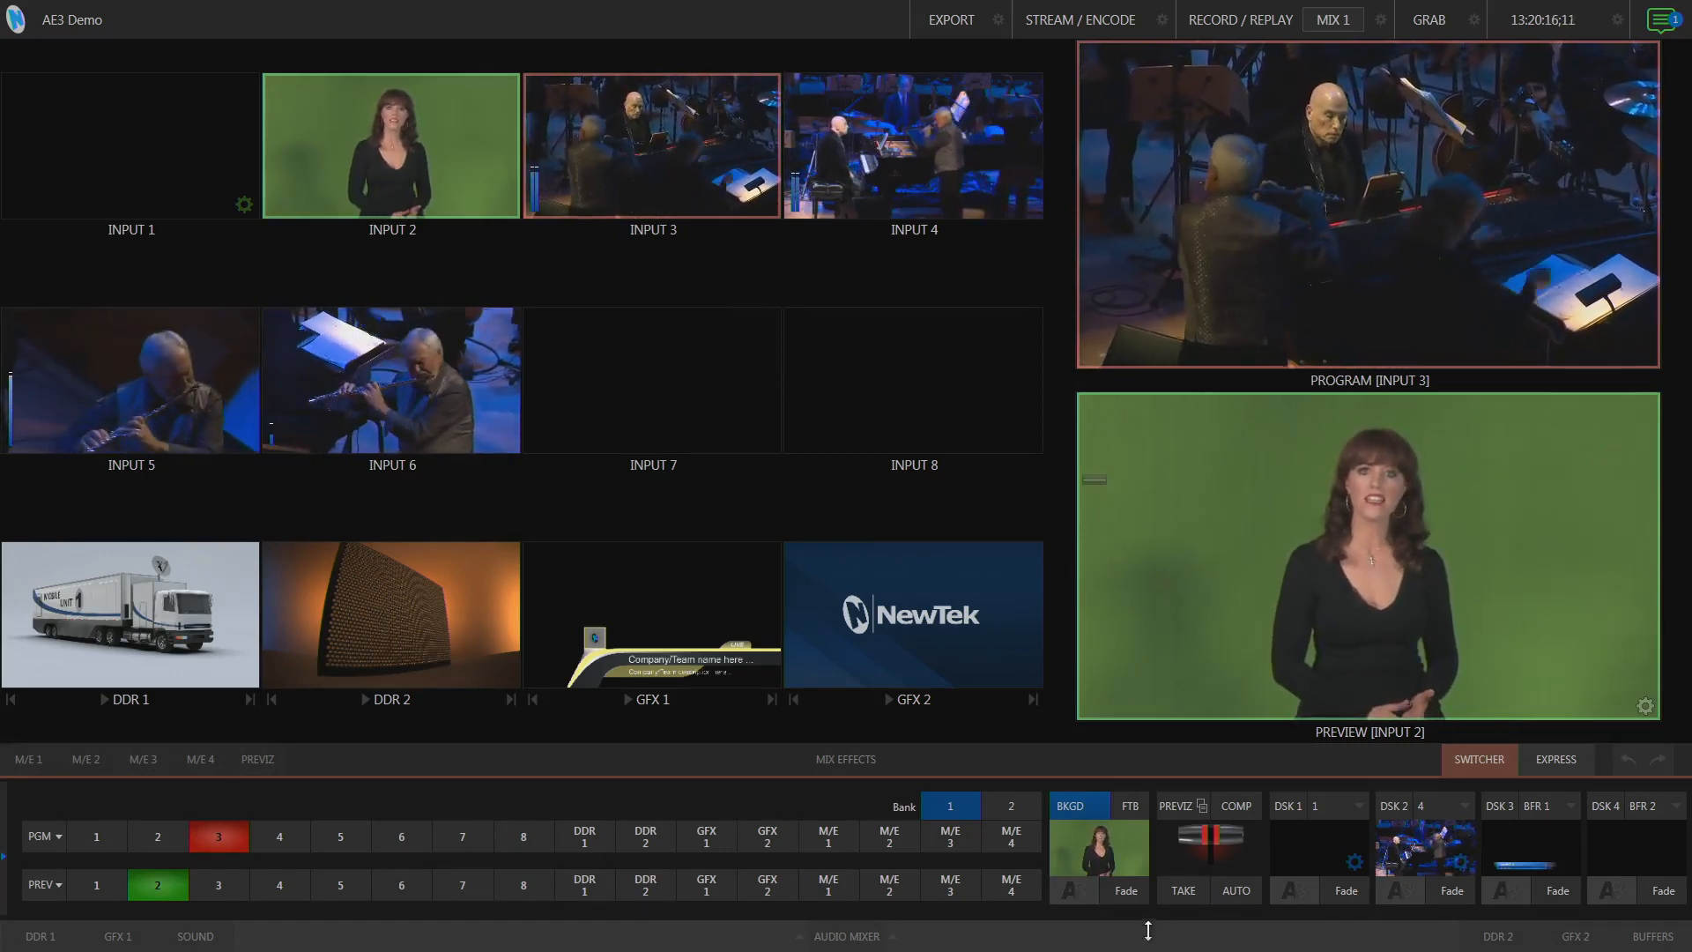
Step: Reveal the media players below the switcher to view them and collapse them again
click(522, 934)
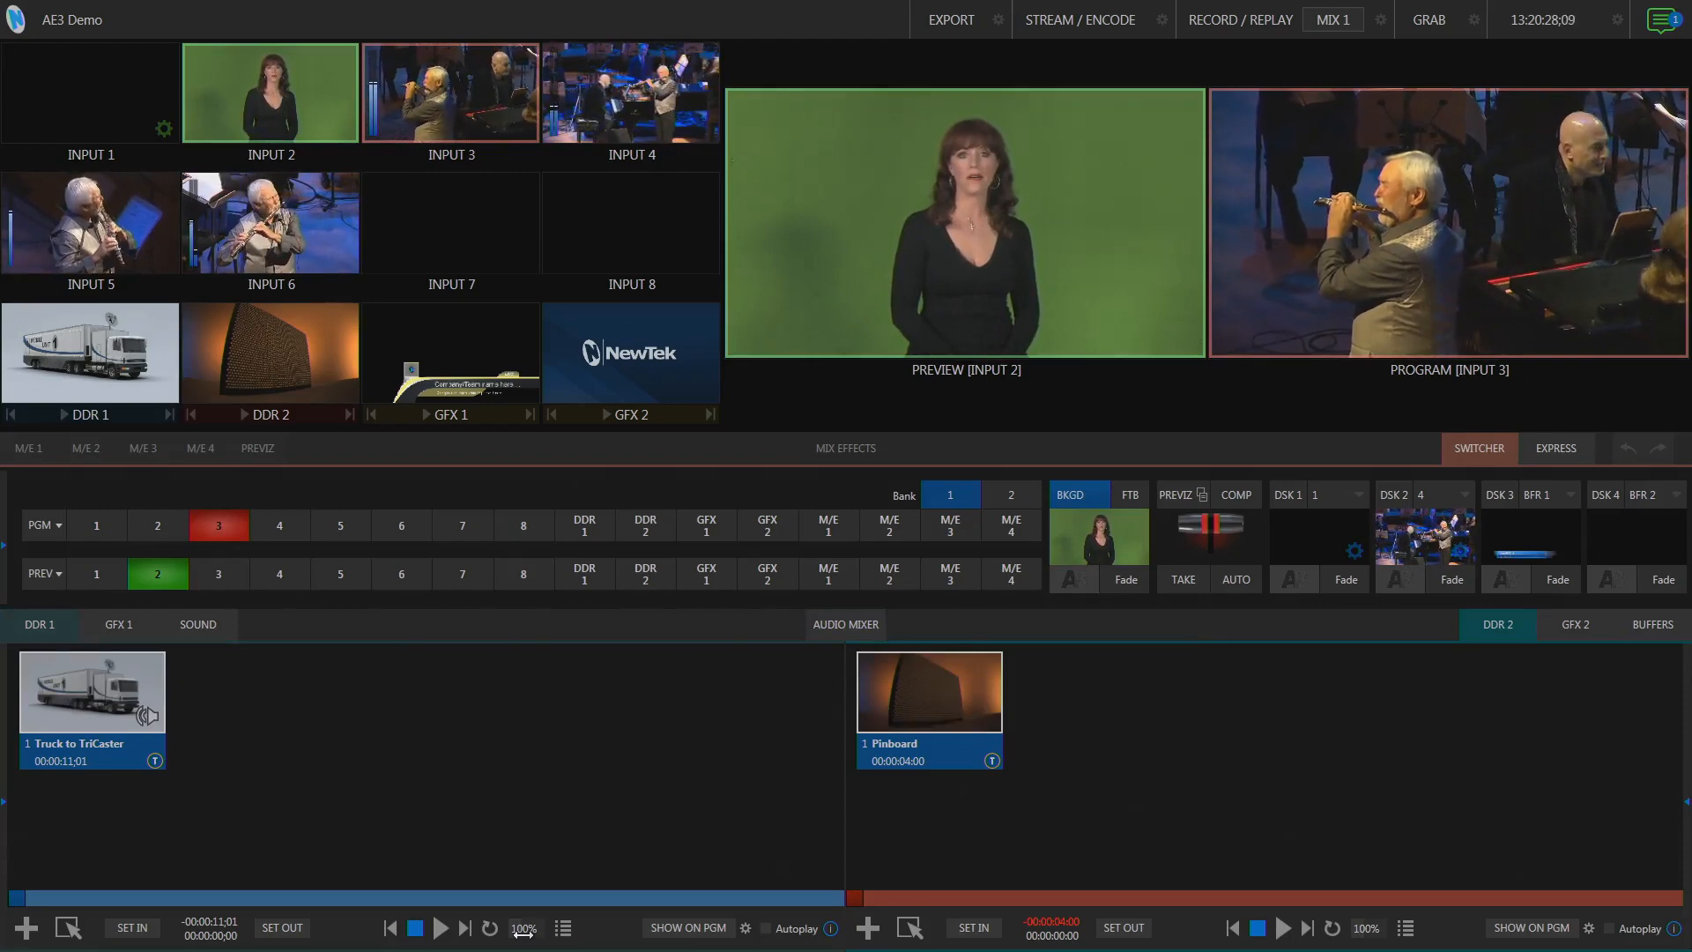
click(510, 623)
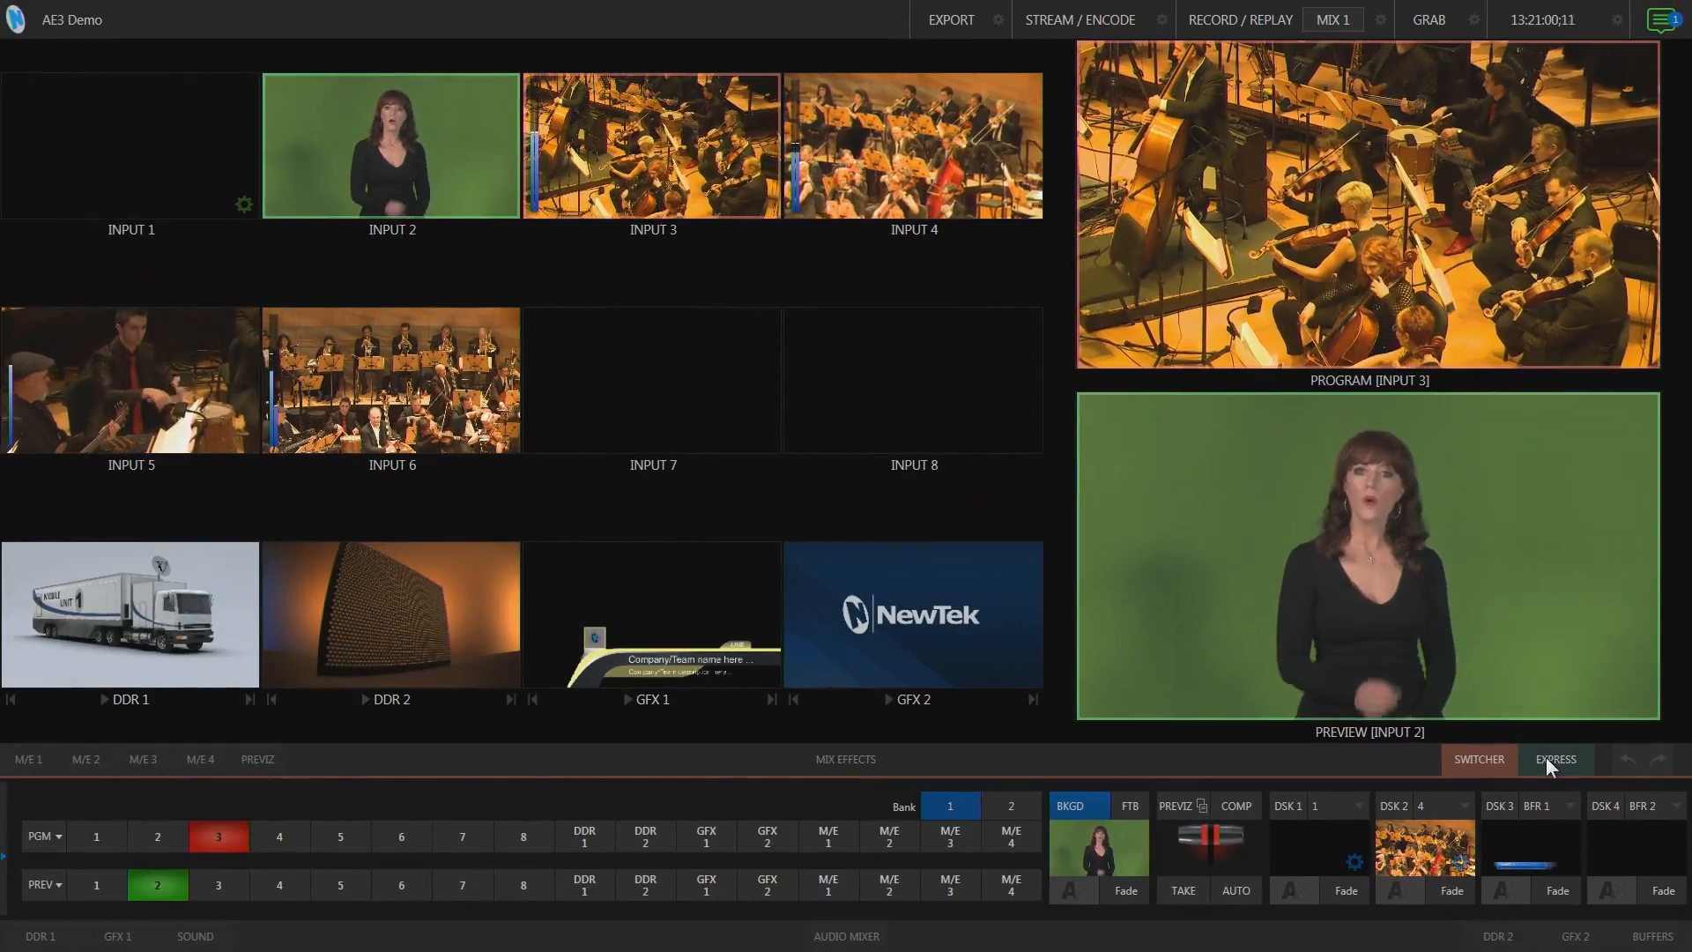
Step: Change to the Express switcher and crossfade the program output to input 4 and to DDR 1
click(1545, 757)
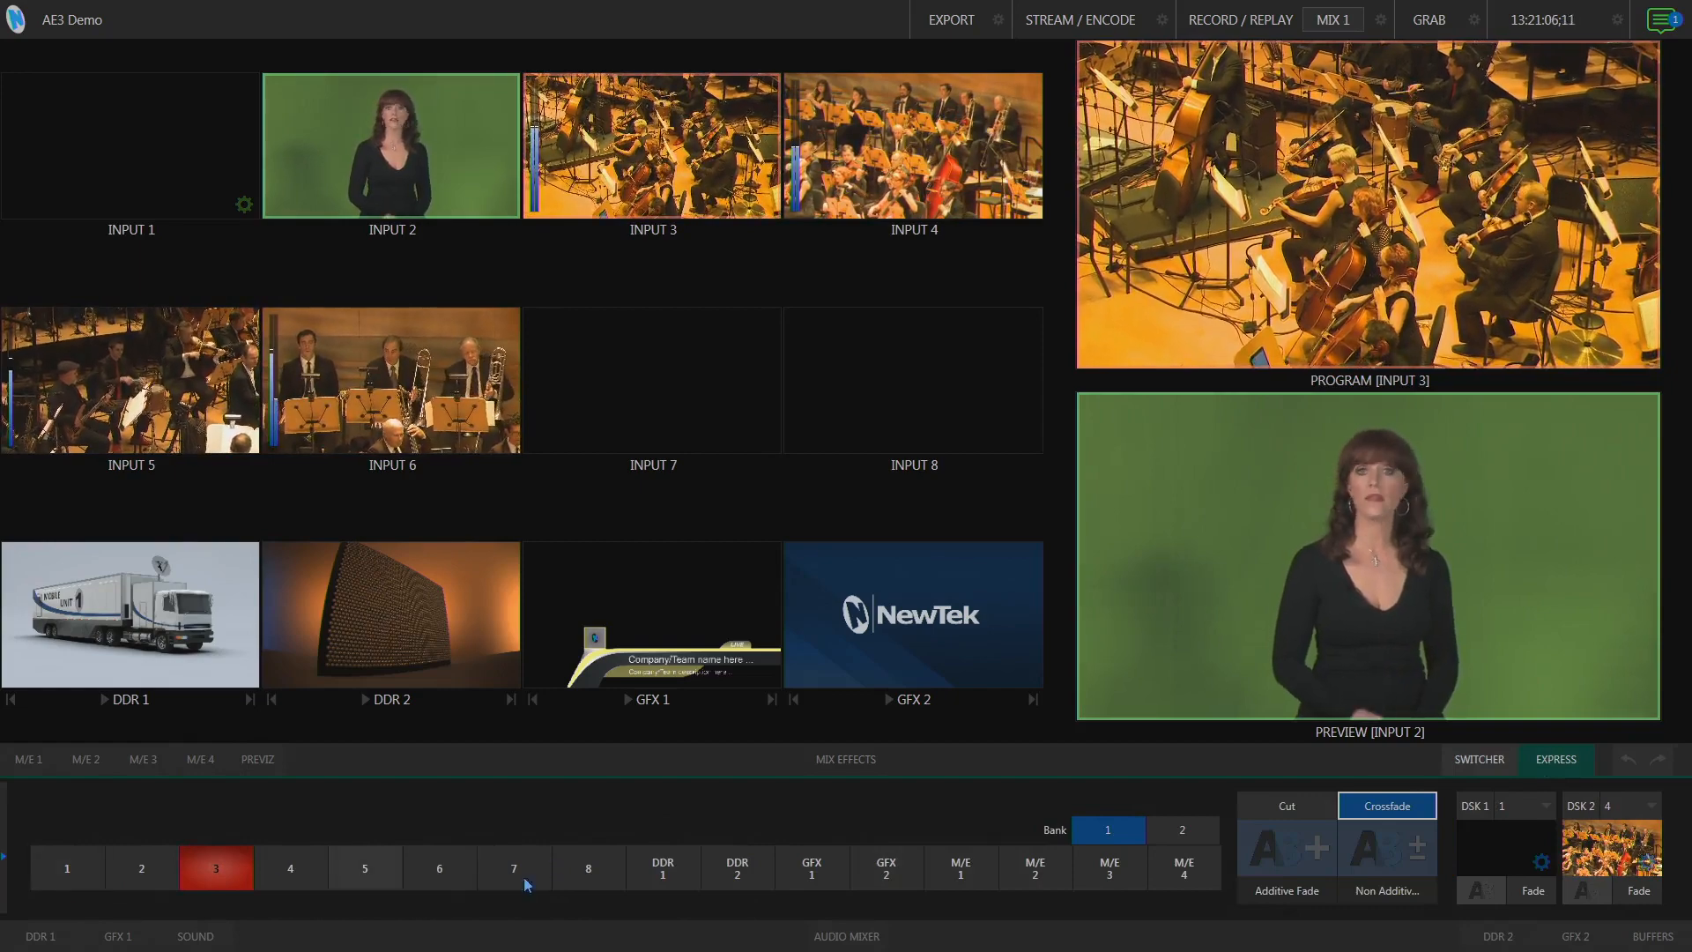
click(299, 874)
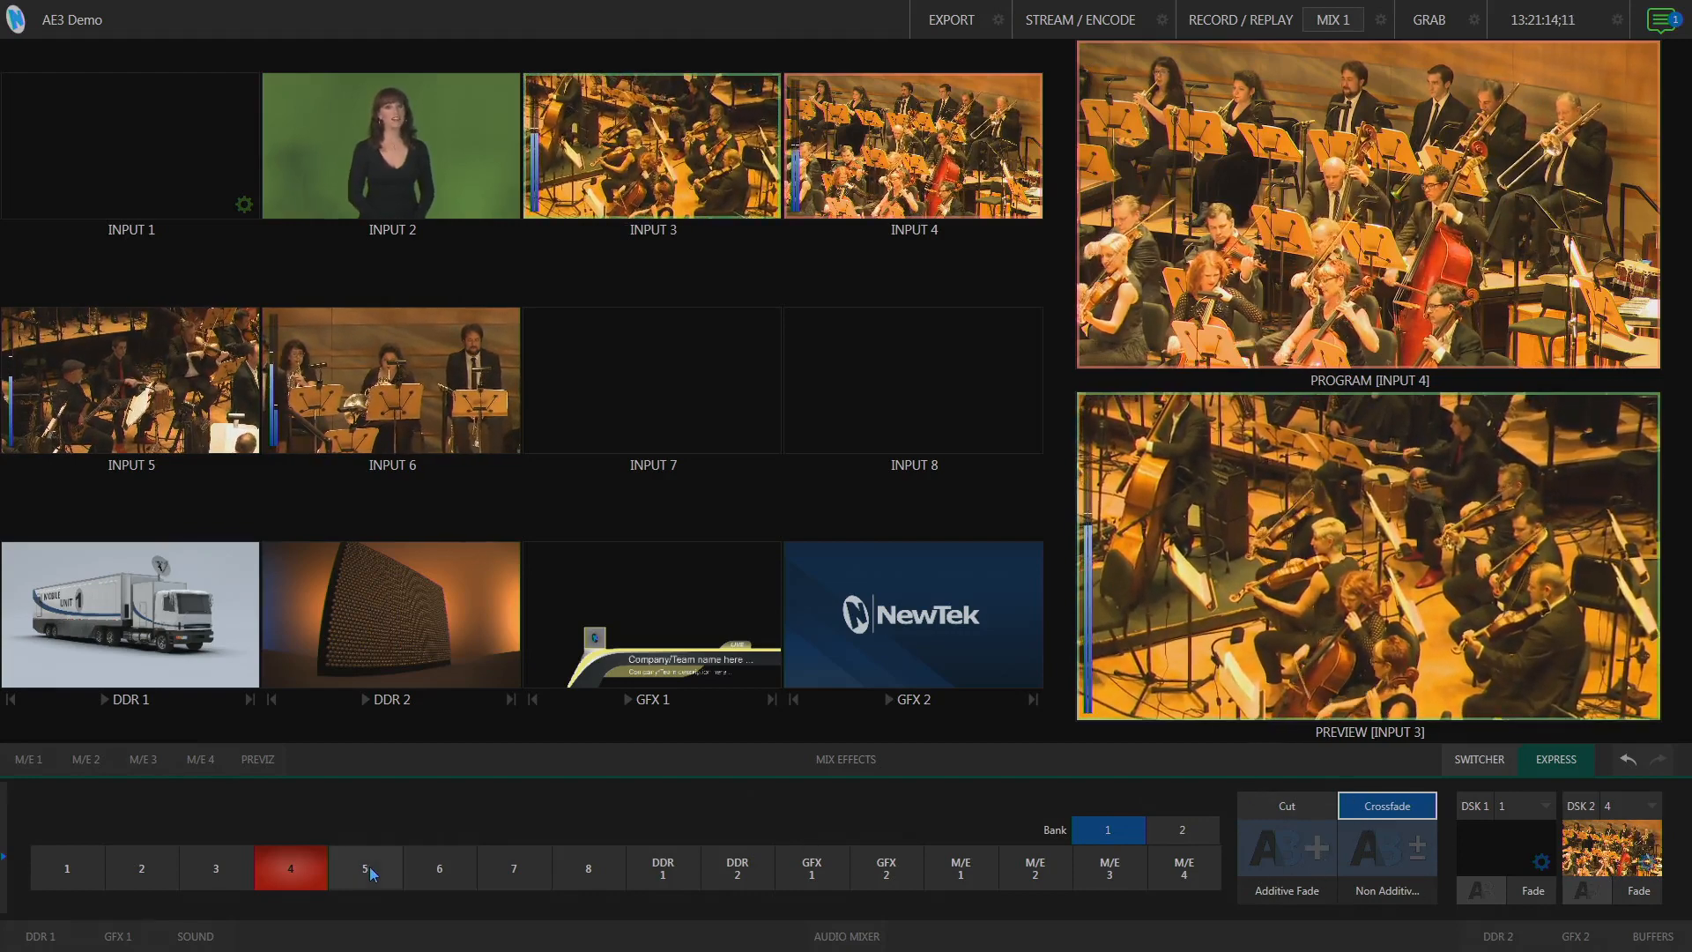
click(666, 877)
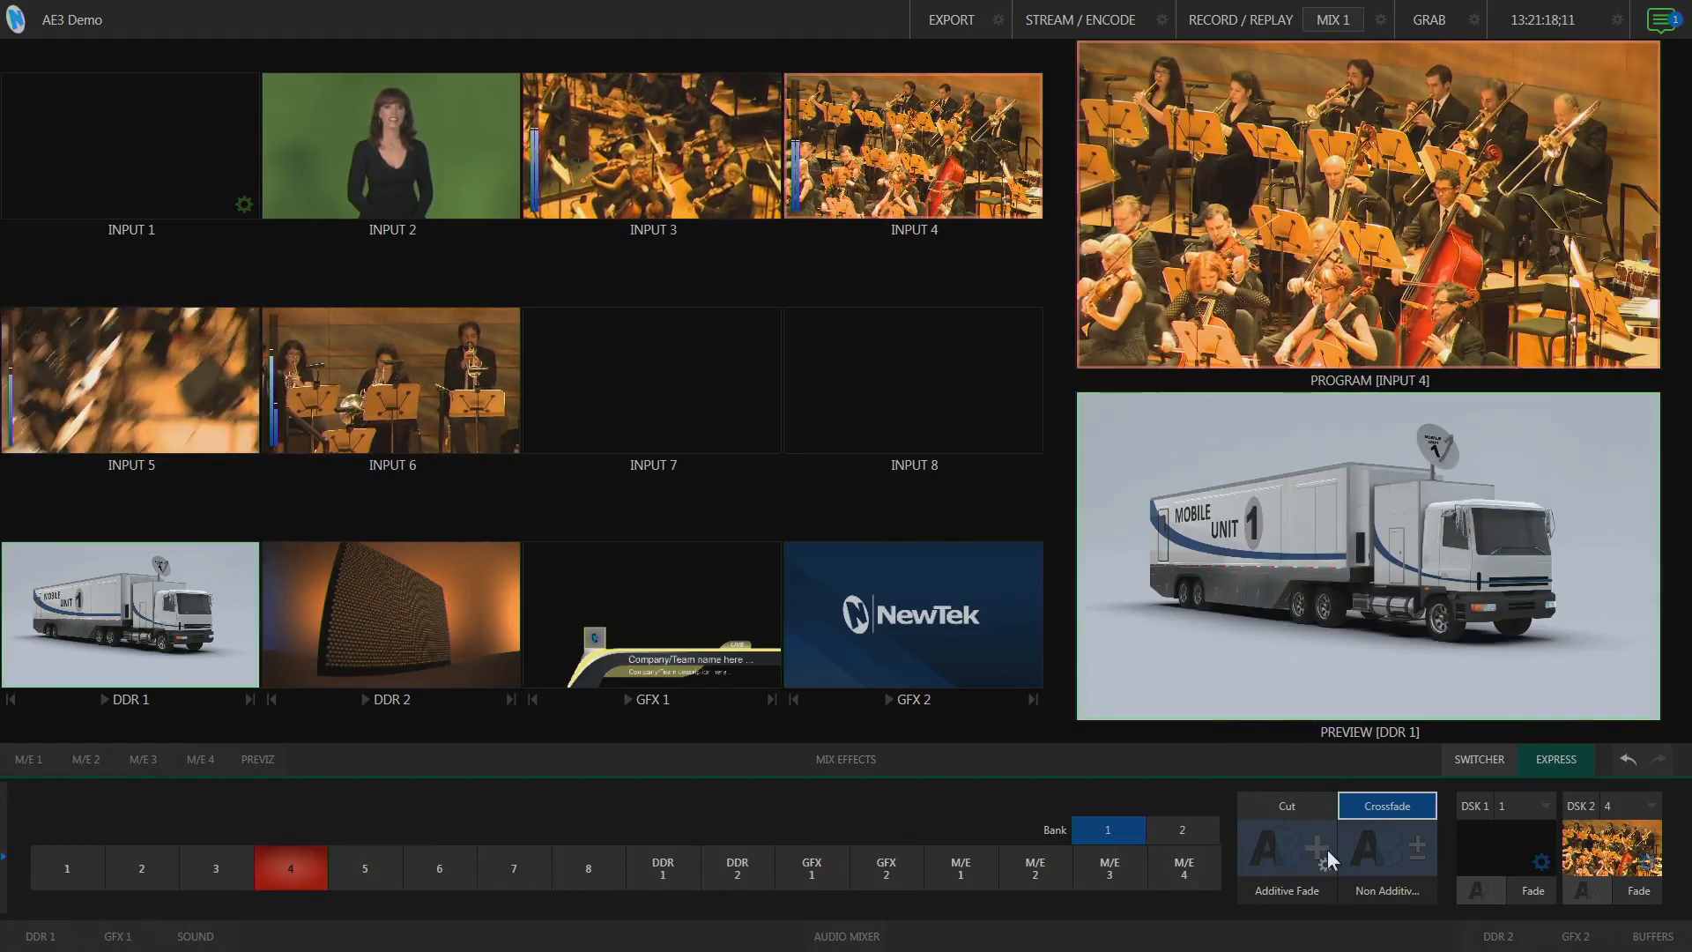
Step: Set the Express transition to Twirl and take inputs 5 and 3 to program with it
click(1326, 868)
click(1183, 827)
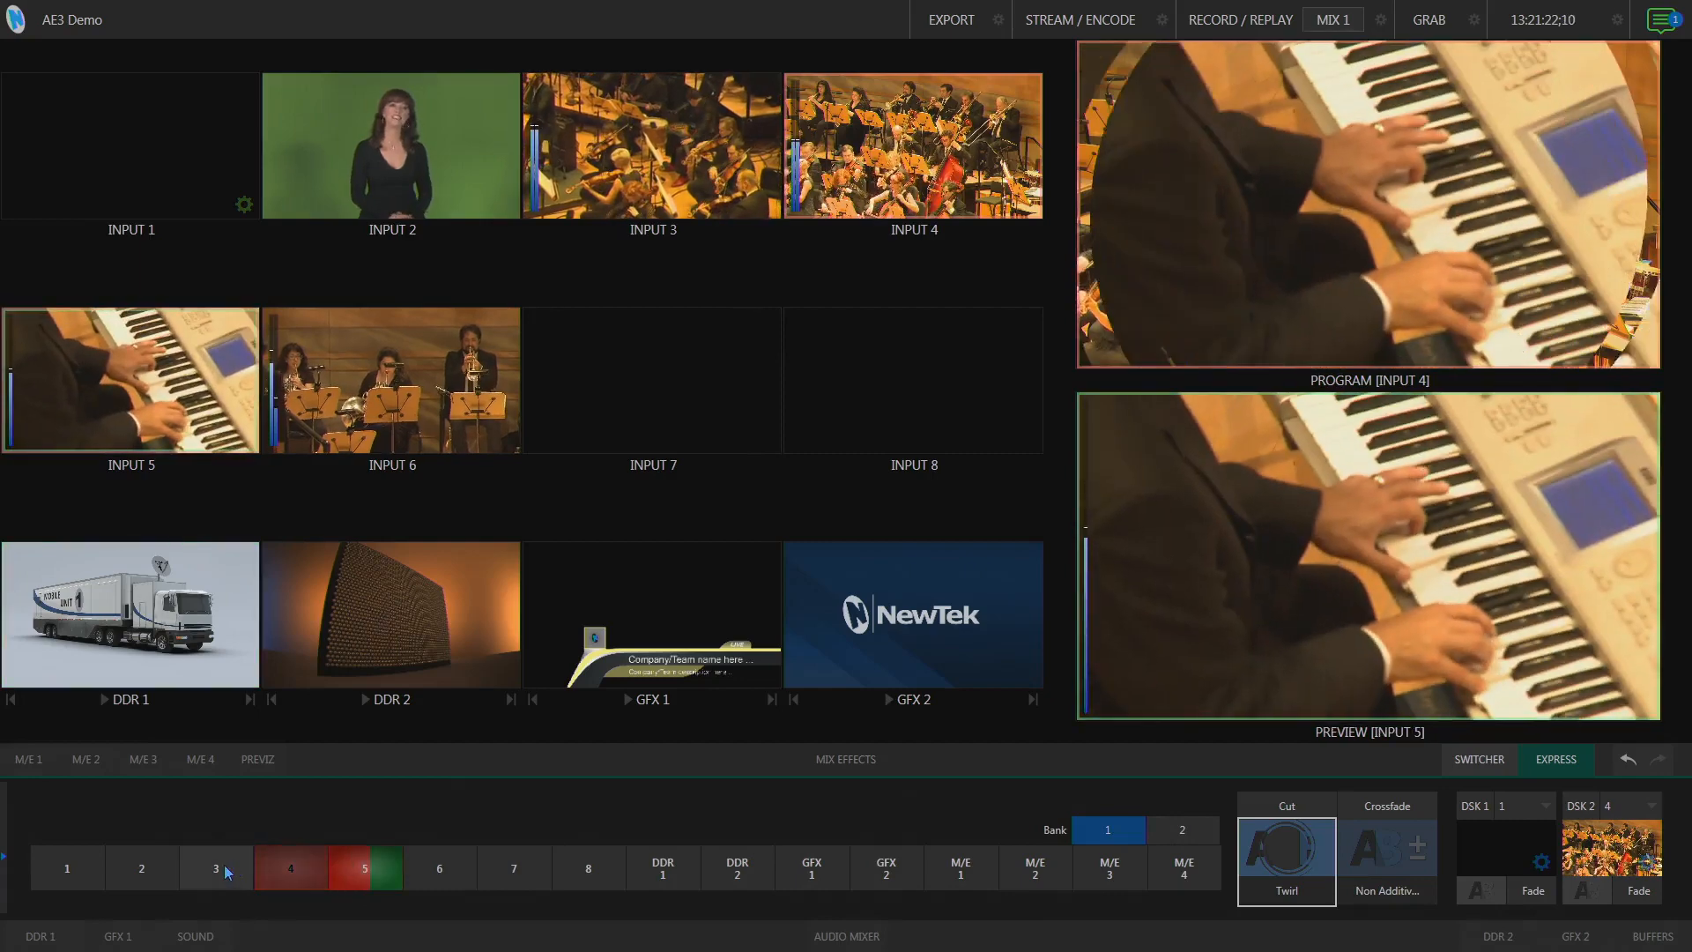
click(223, 864)
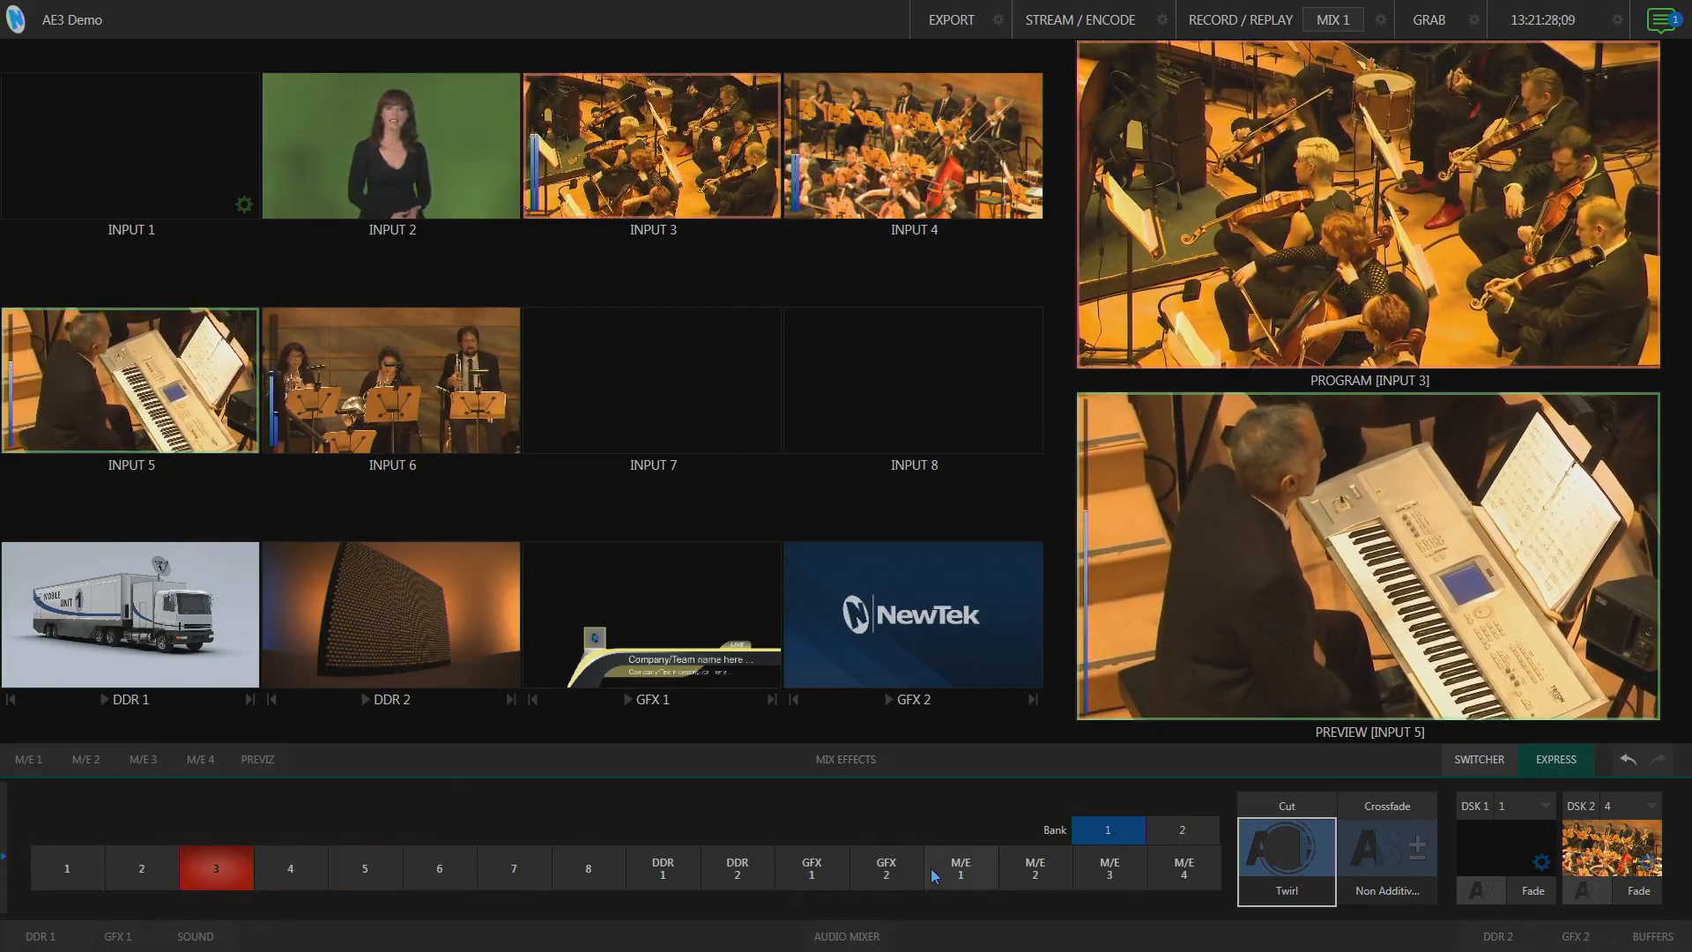
Step: Set the Express transition to Cut and cut the program through inputs 4, 5, 4 and 3
click(1286, 808)
click(294, 877)
click(352, 871)
click(277, 872)
click(234, 871)
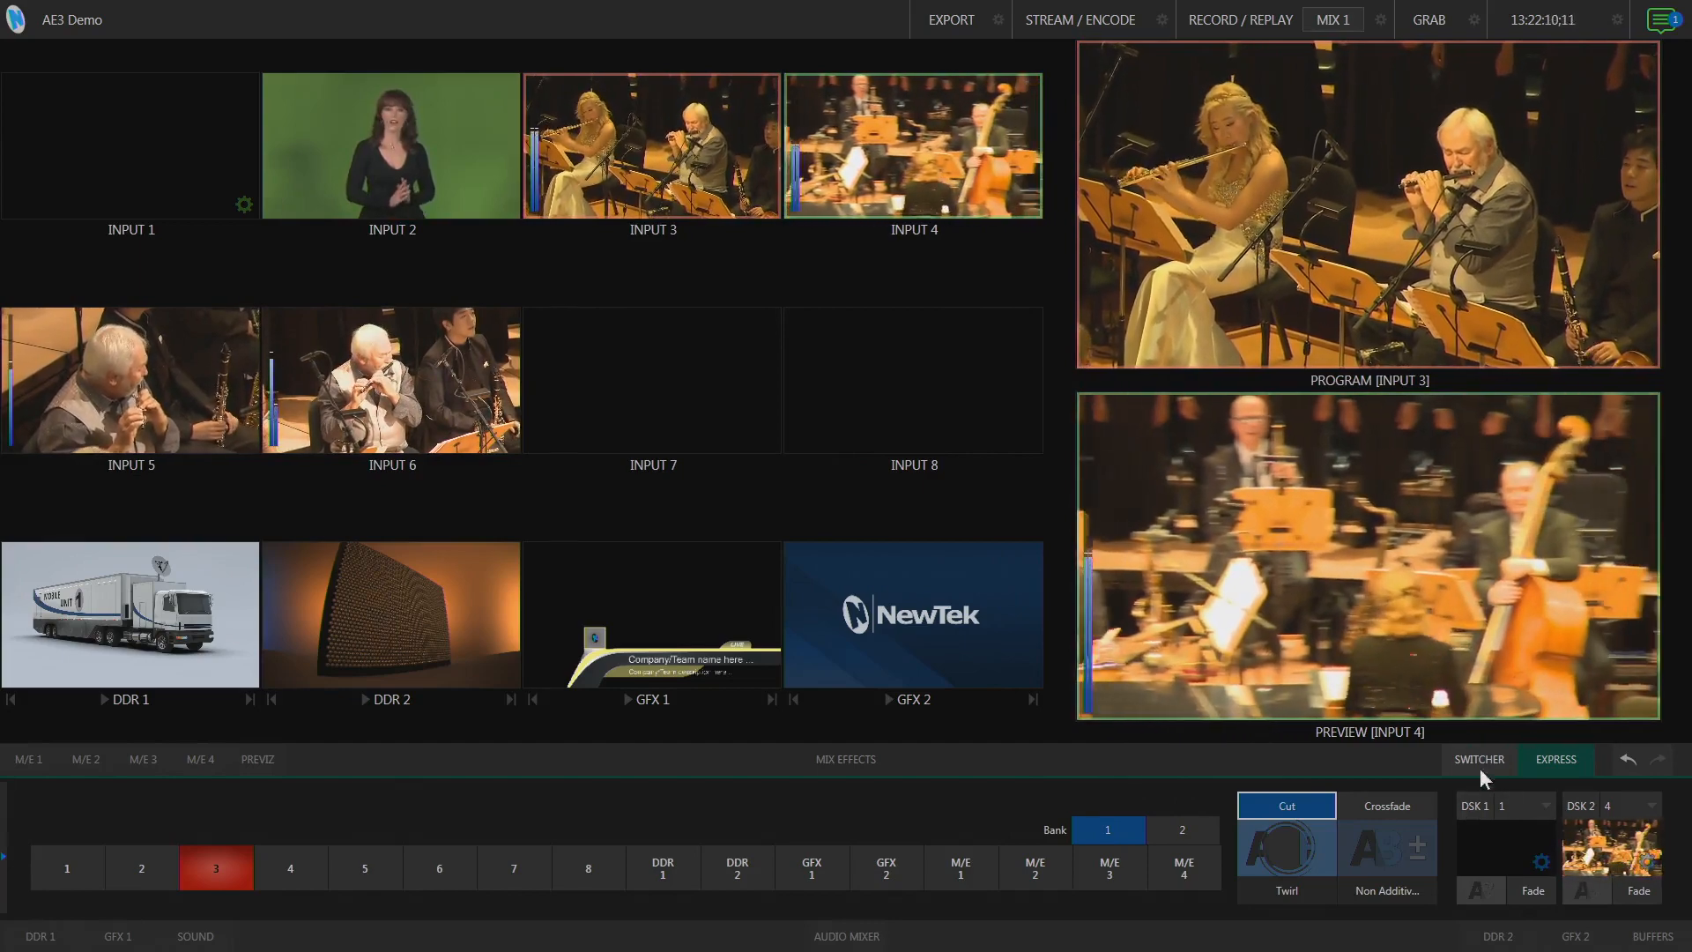
Step: Return to the full Switcher layout and enable the Click on Monitors to Switch option
click(1479, 769)
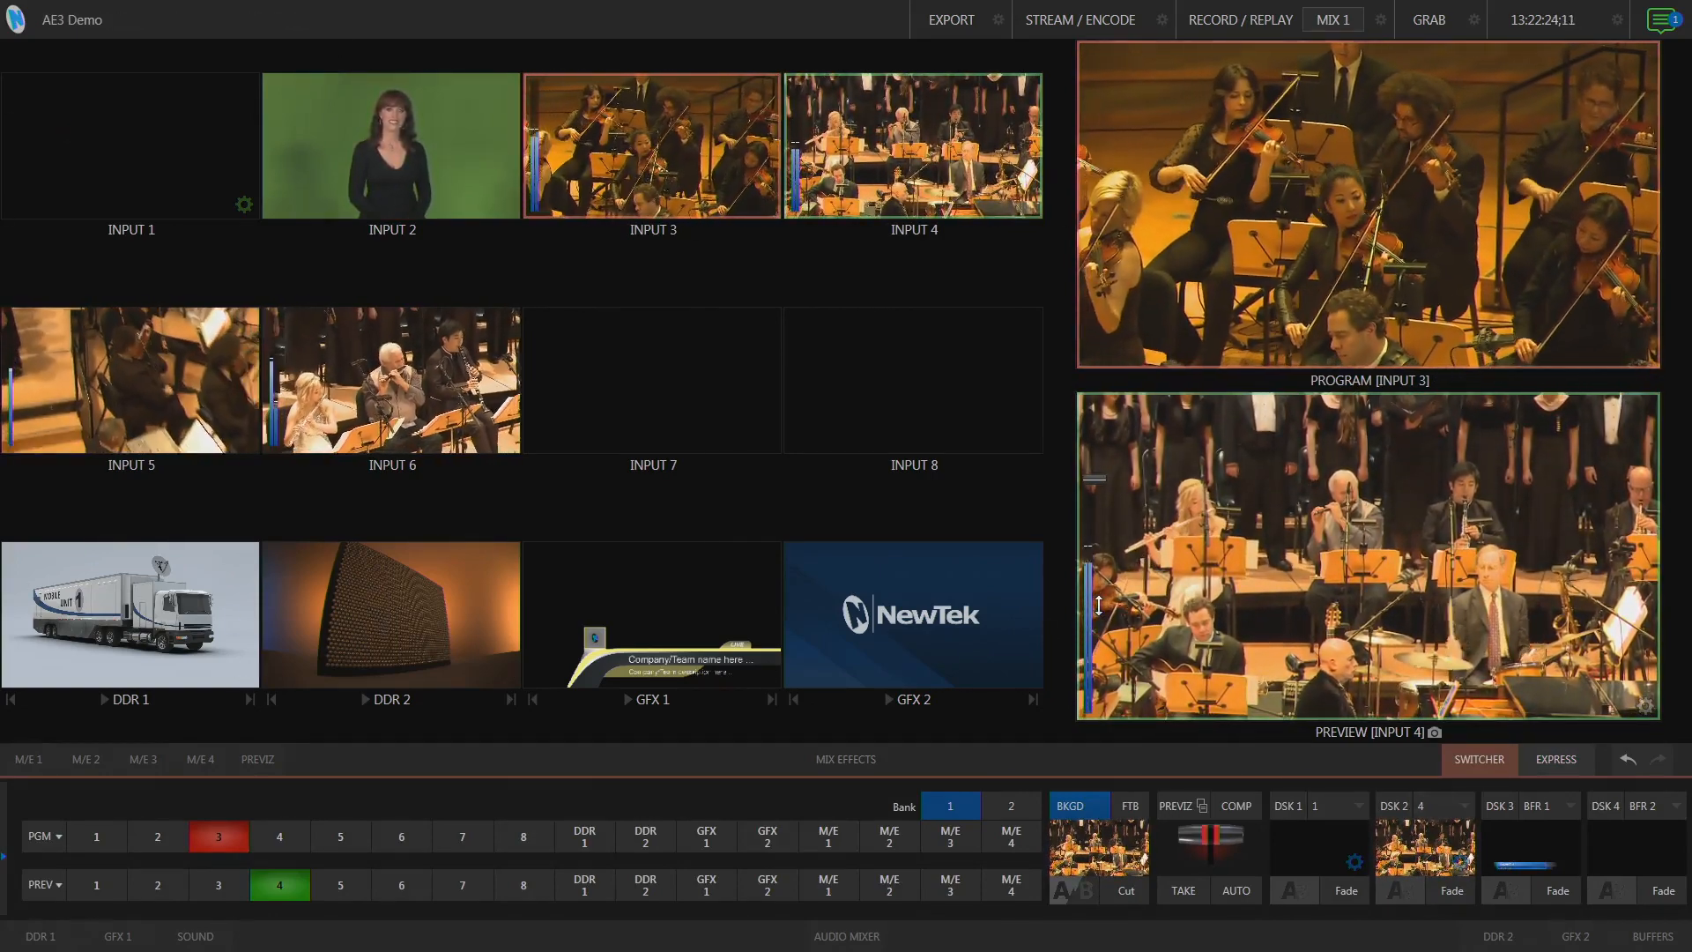
mouse_move(130, 19)
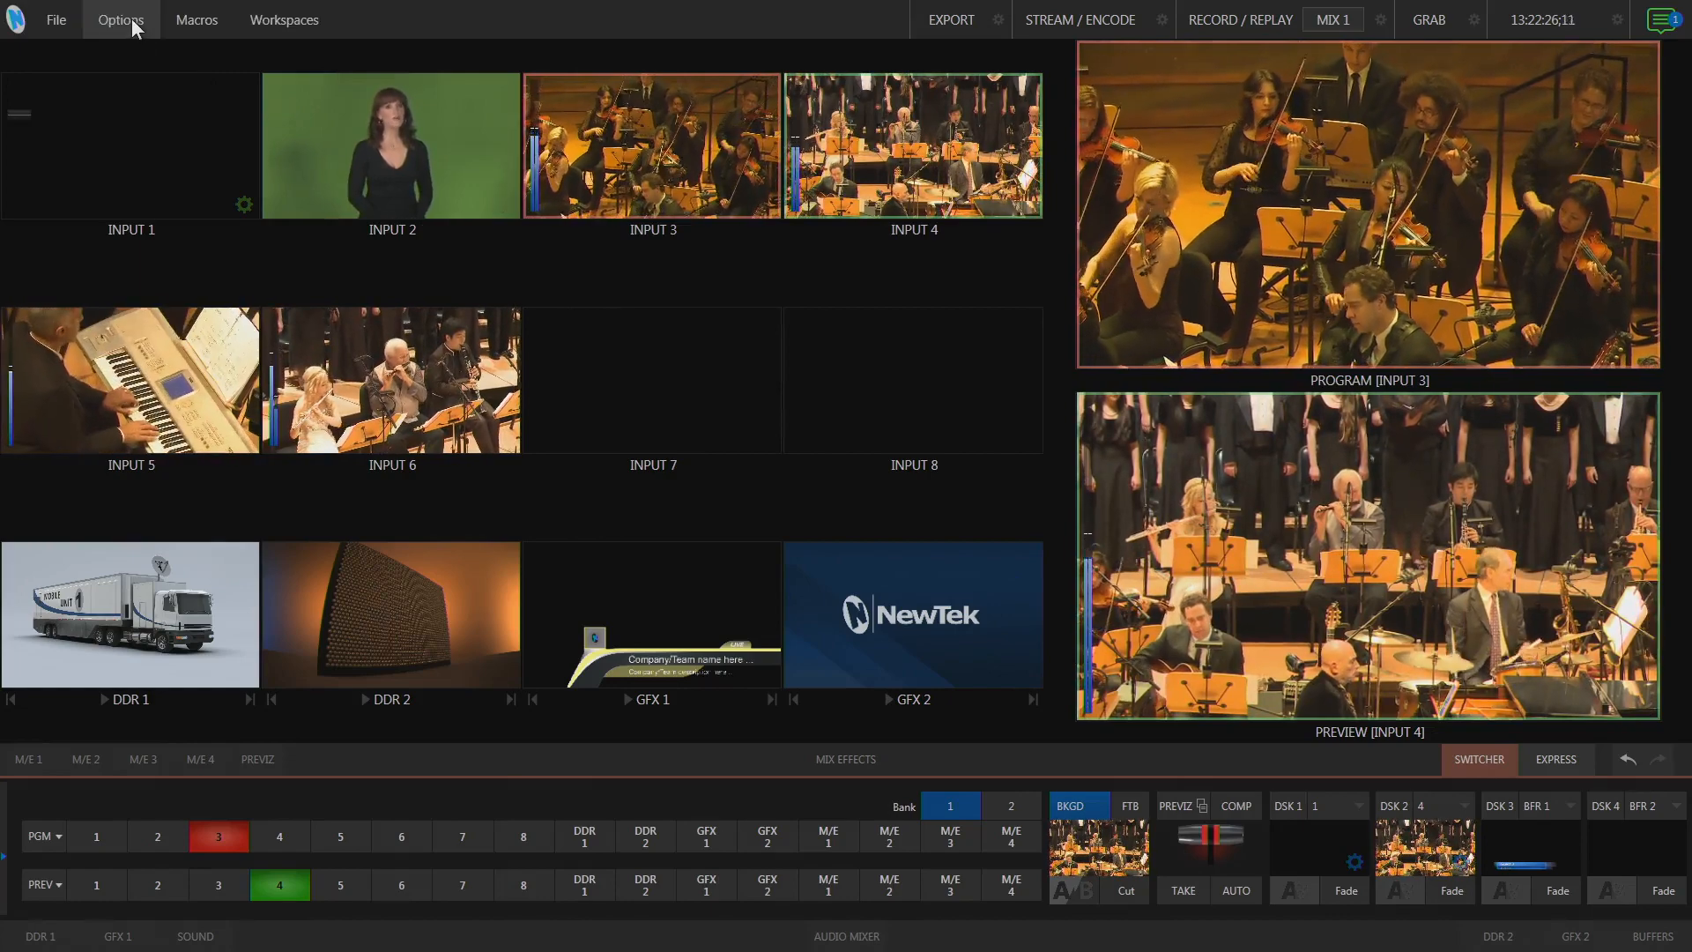
click(130, 18)
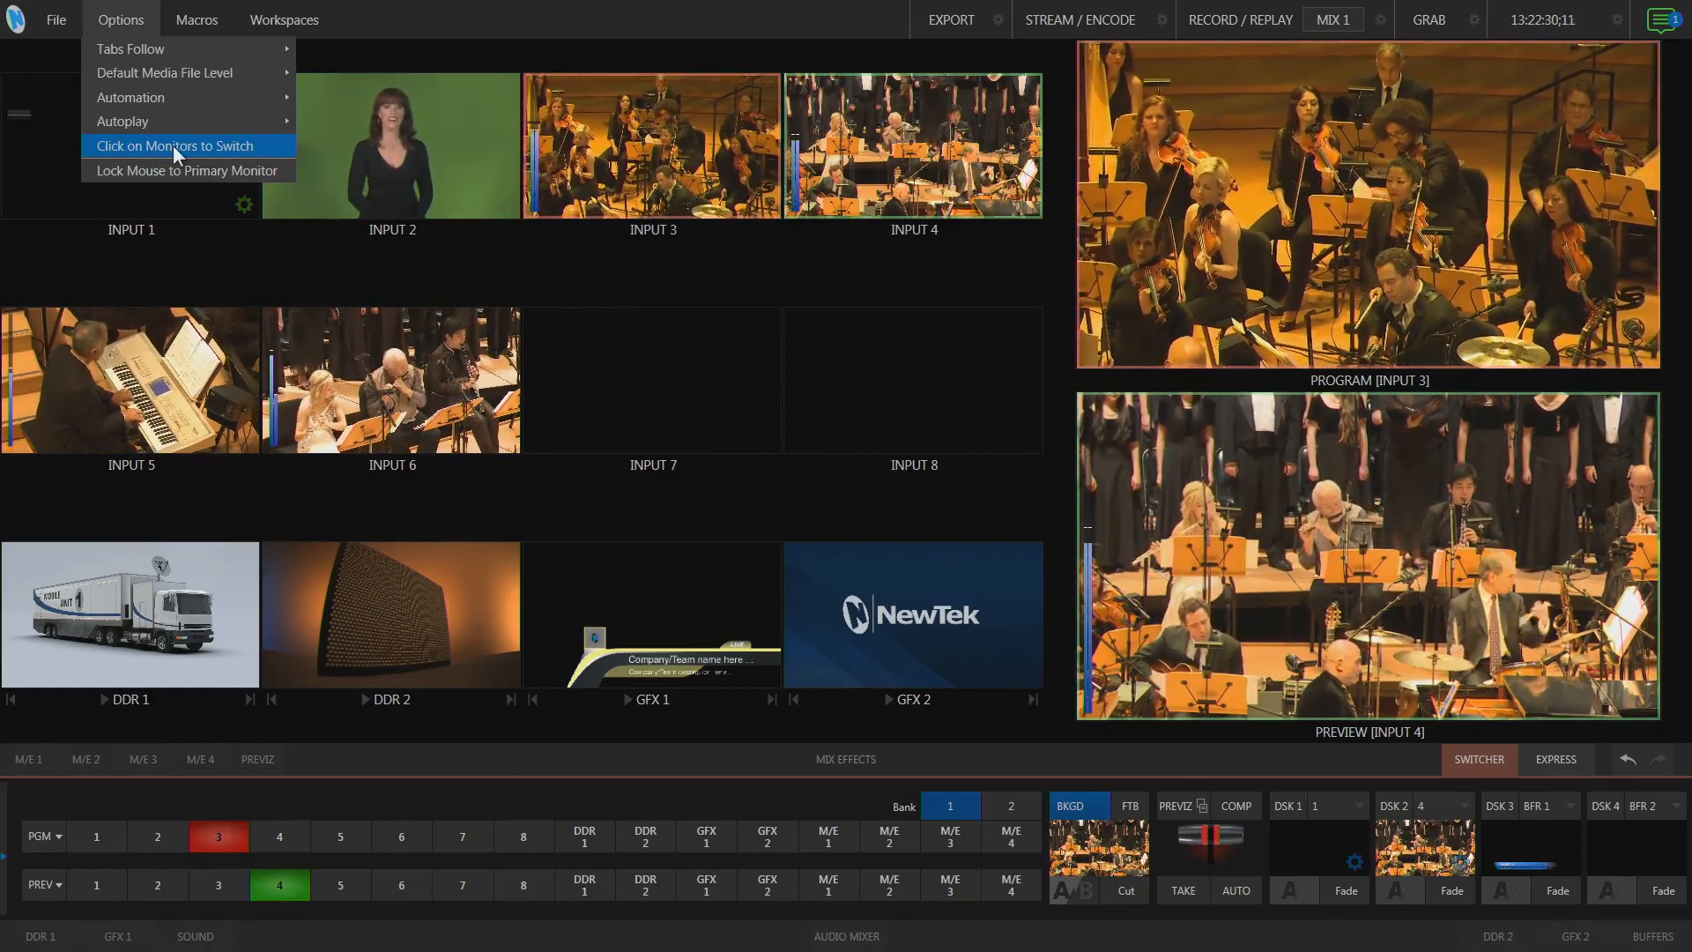
click(211, 148)
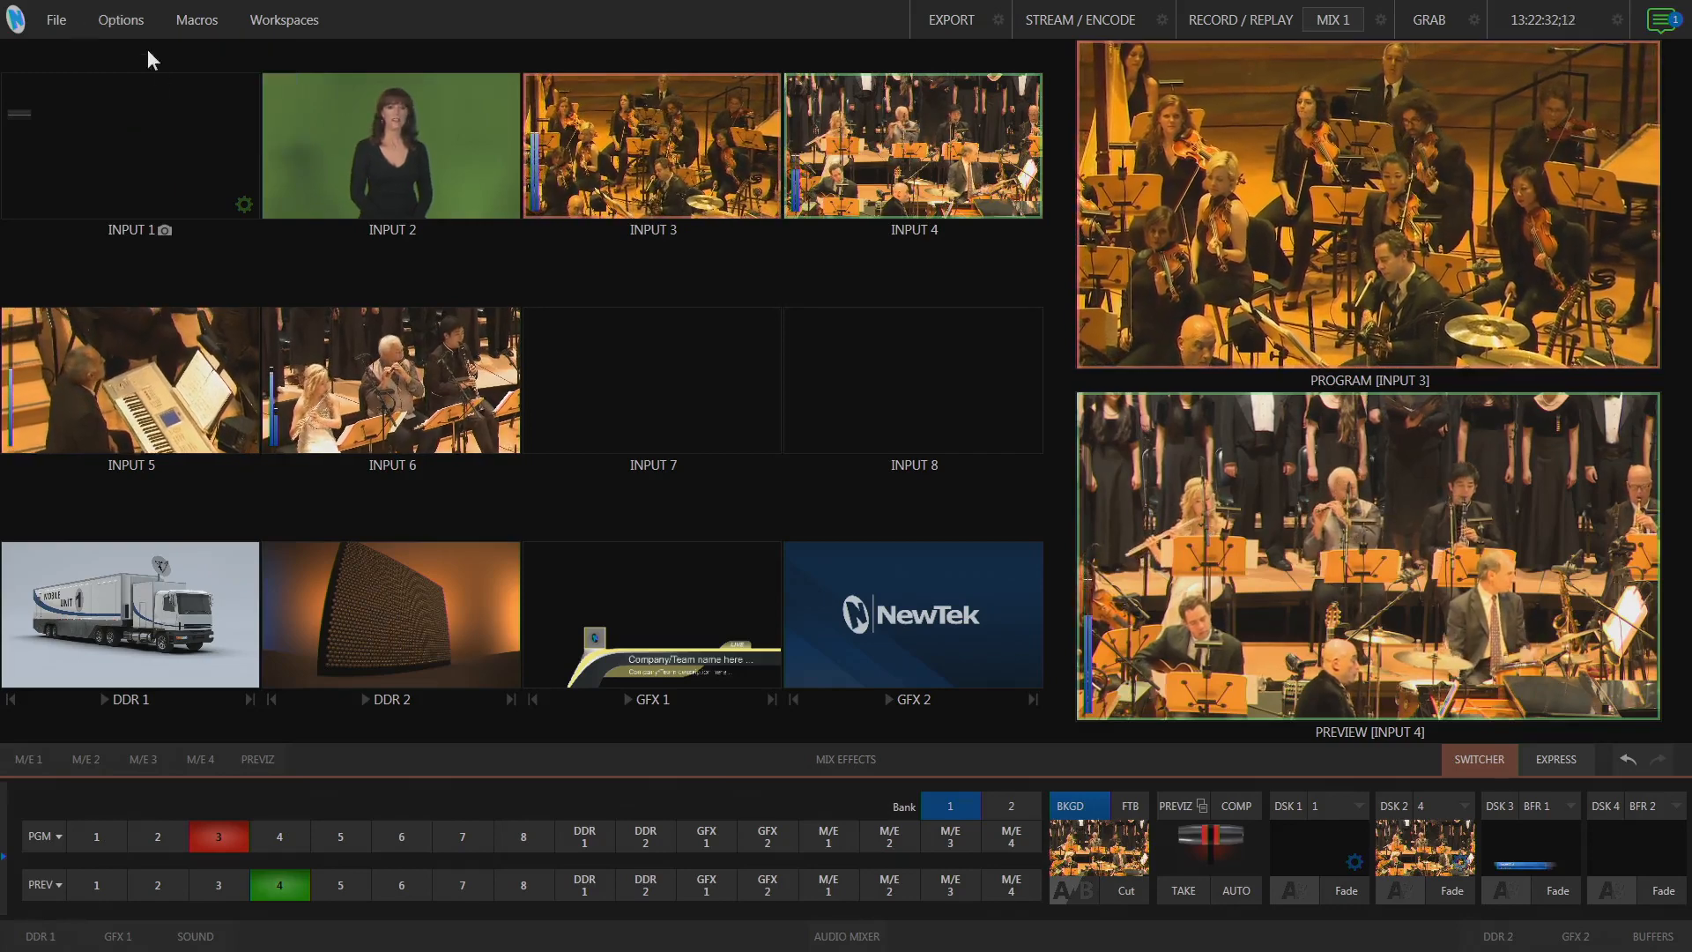
click(121, 19)
click(190, 147)
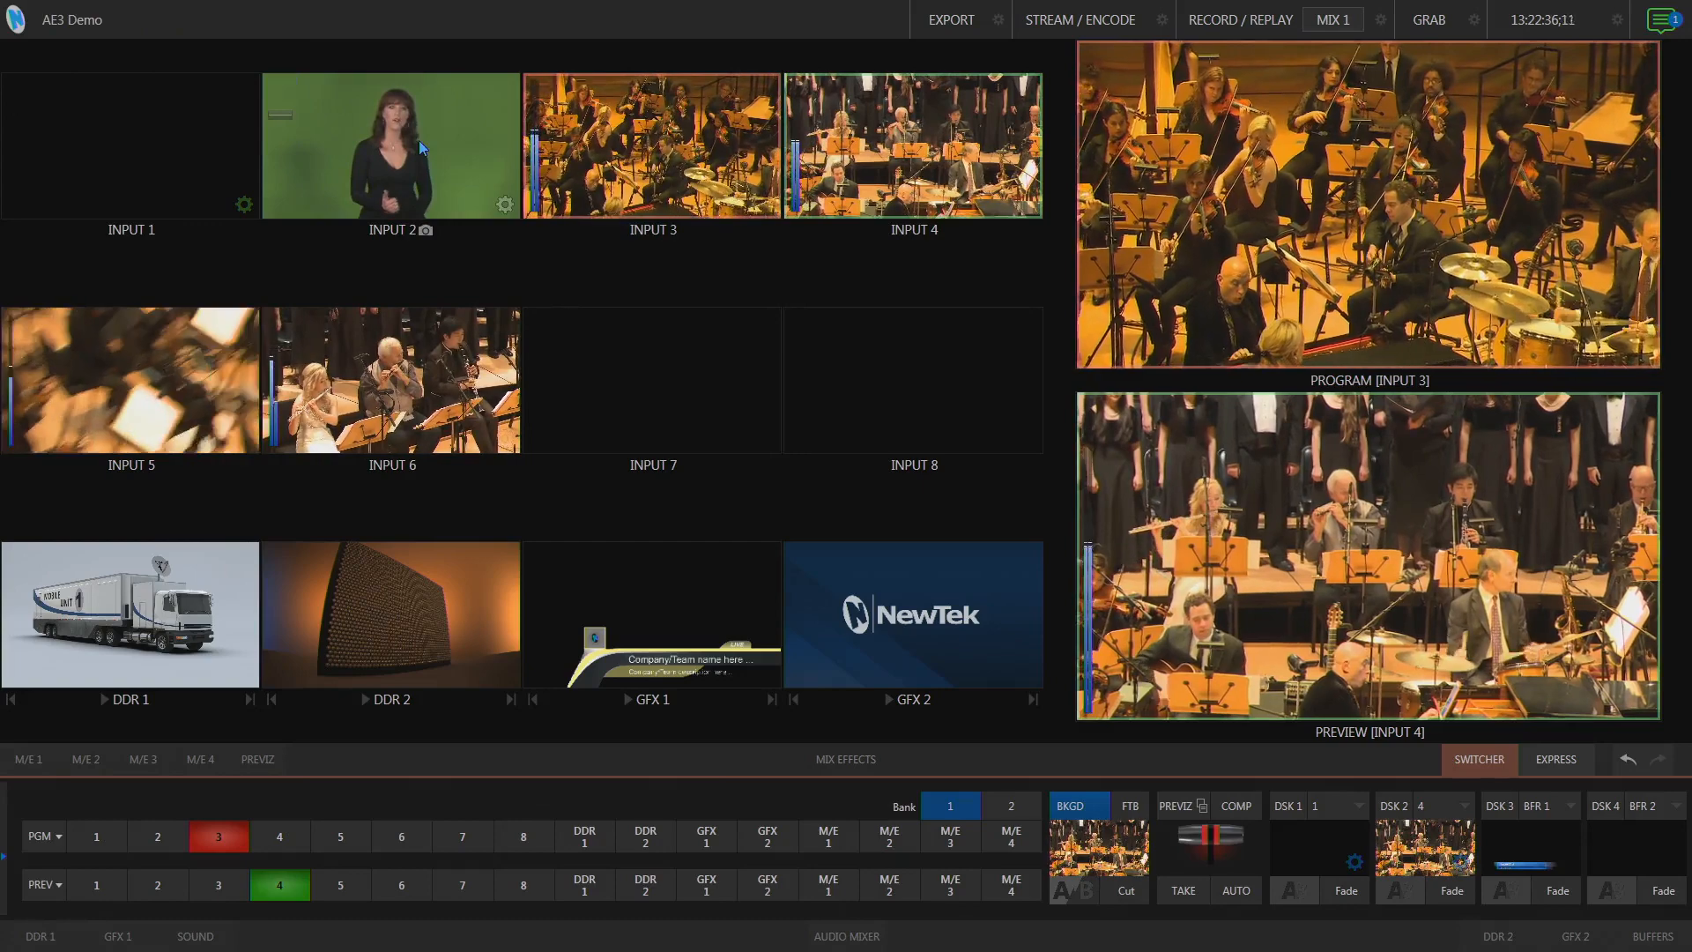
Step: Cut the program to Input 2 and Input 6 directly from their multiview monitors
click(436, 163)
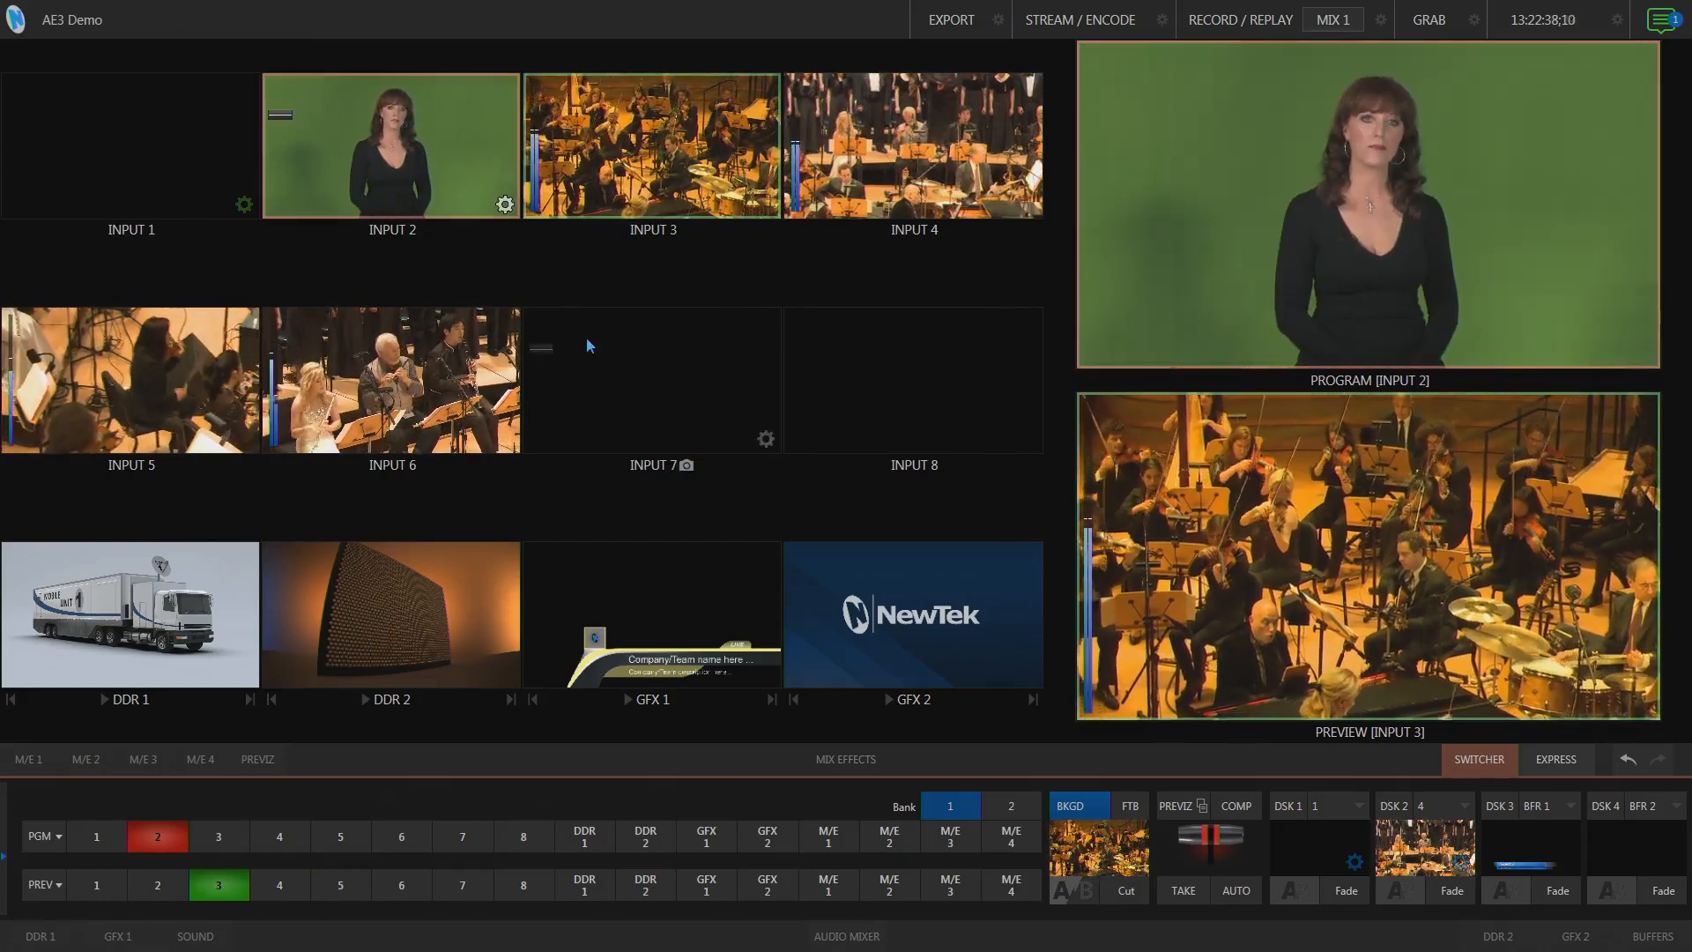
click(441, 414)
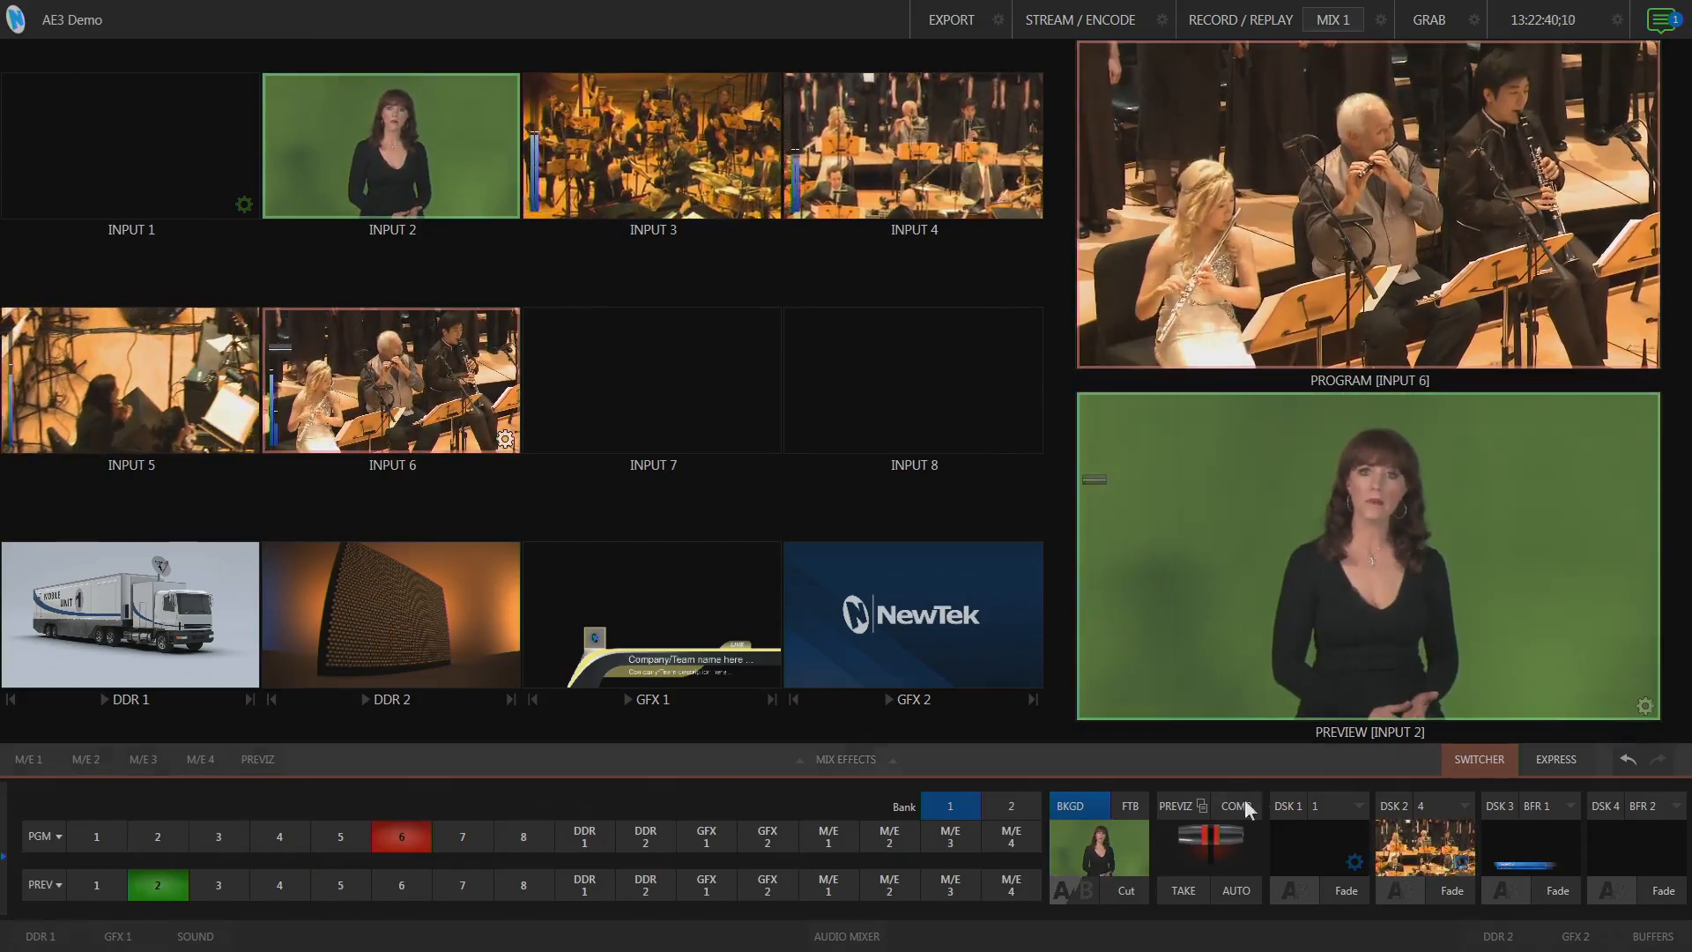
Step: Set the background transition to Twirl and take Inputs 5, 3, 4, 2 and 5 to program from their monitors
click(1073, 898)
click(972, 856)
click(124, 402)
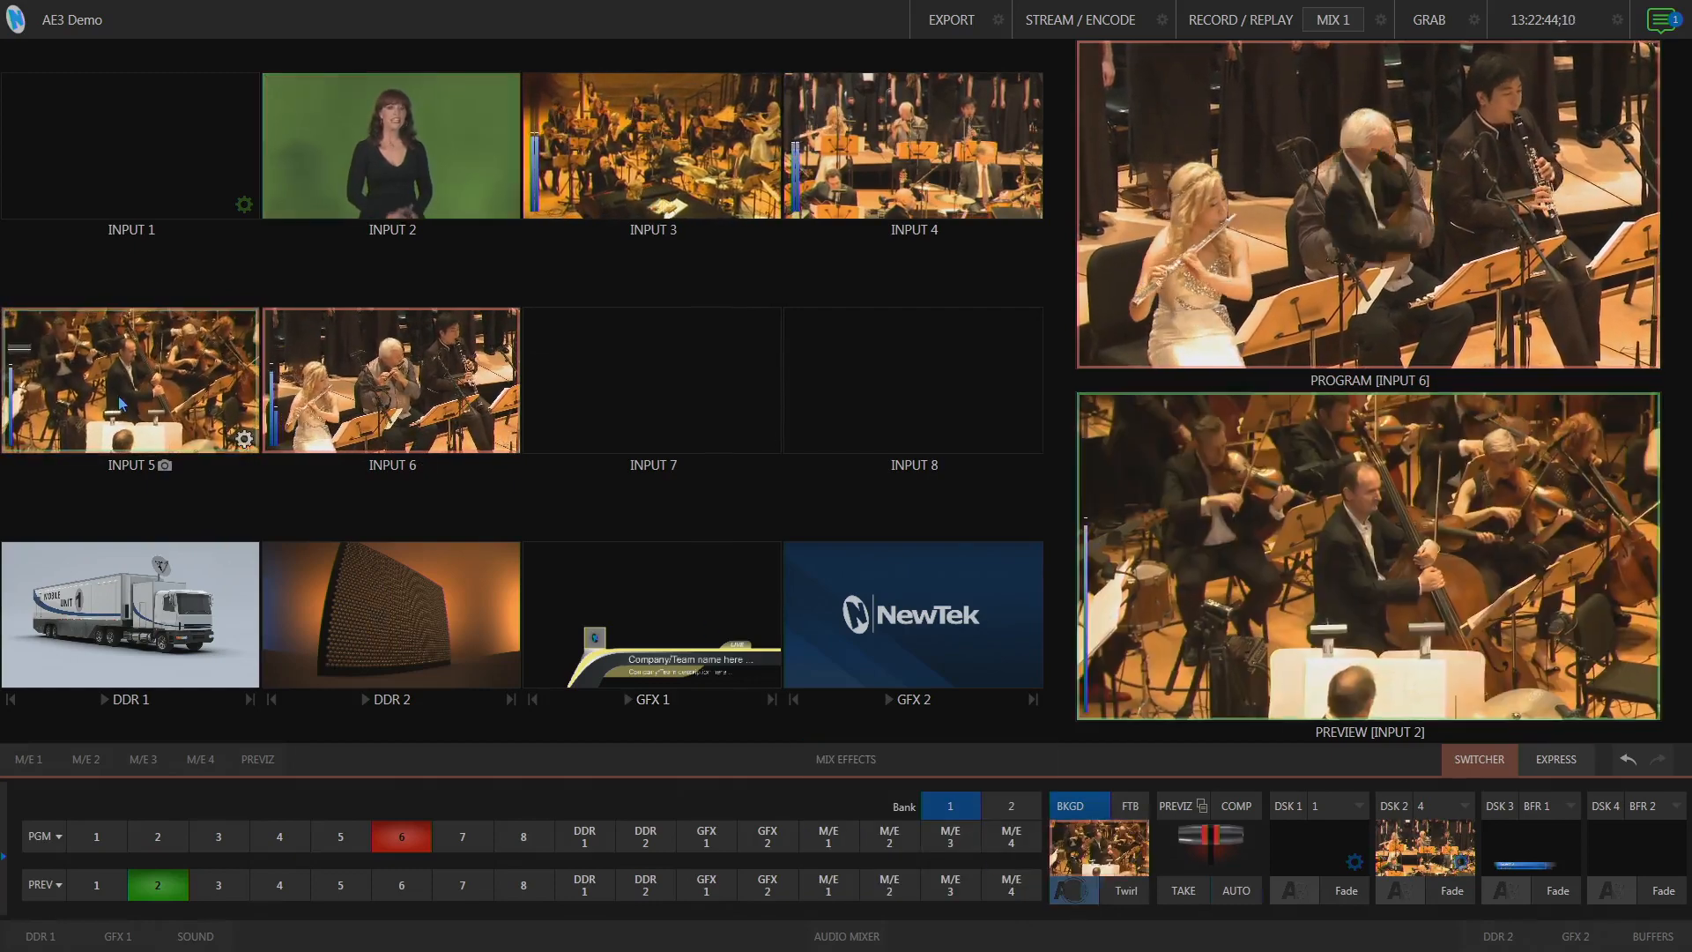
click(677, 167)
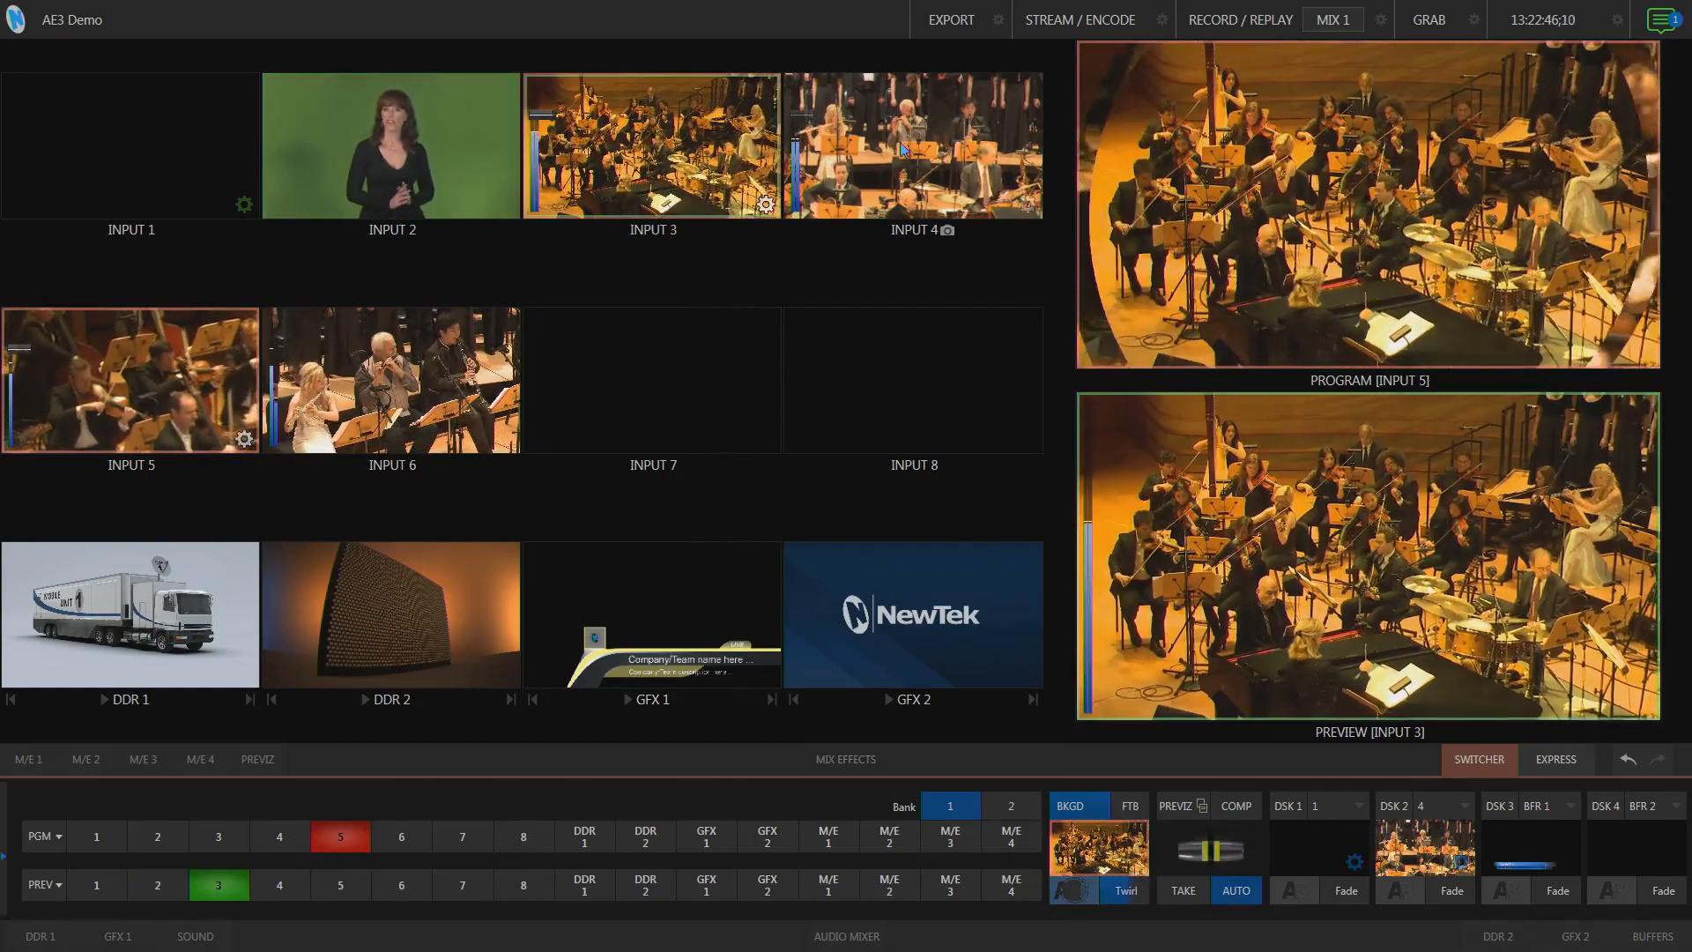
click(866, 159)
click(394, 182)
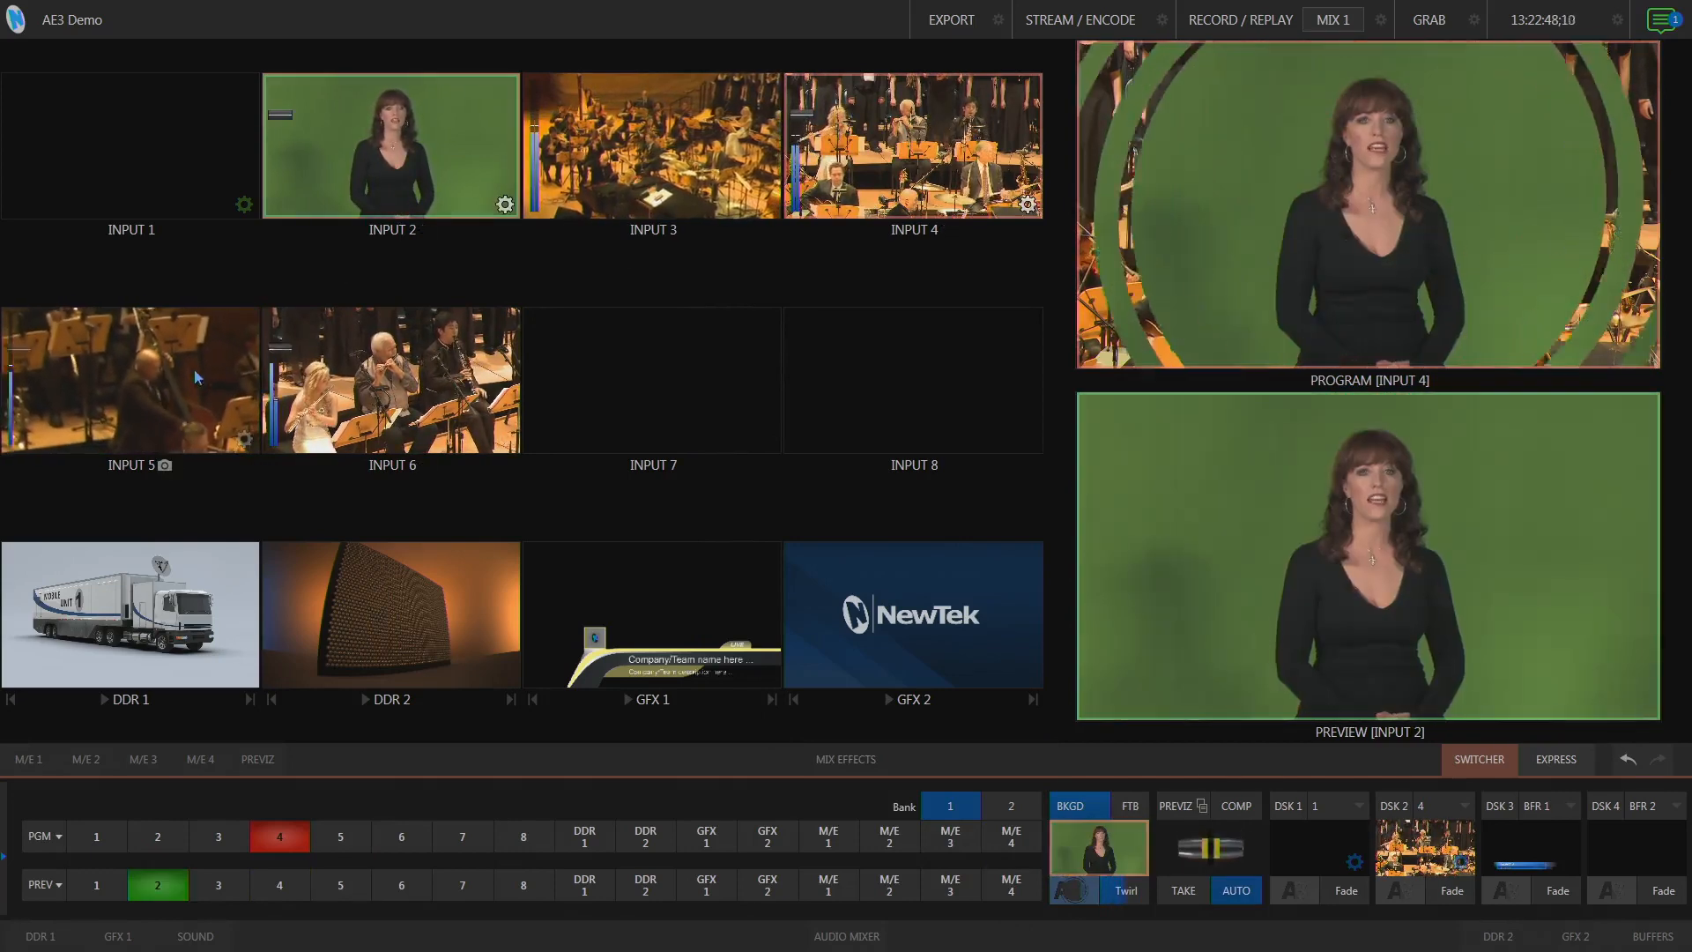
click(176, 376)
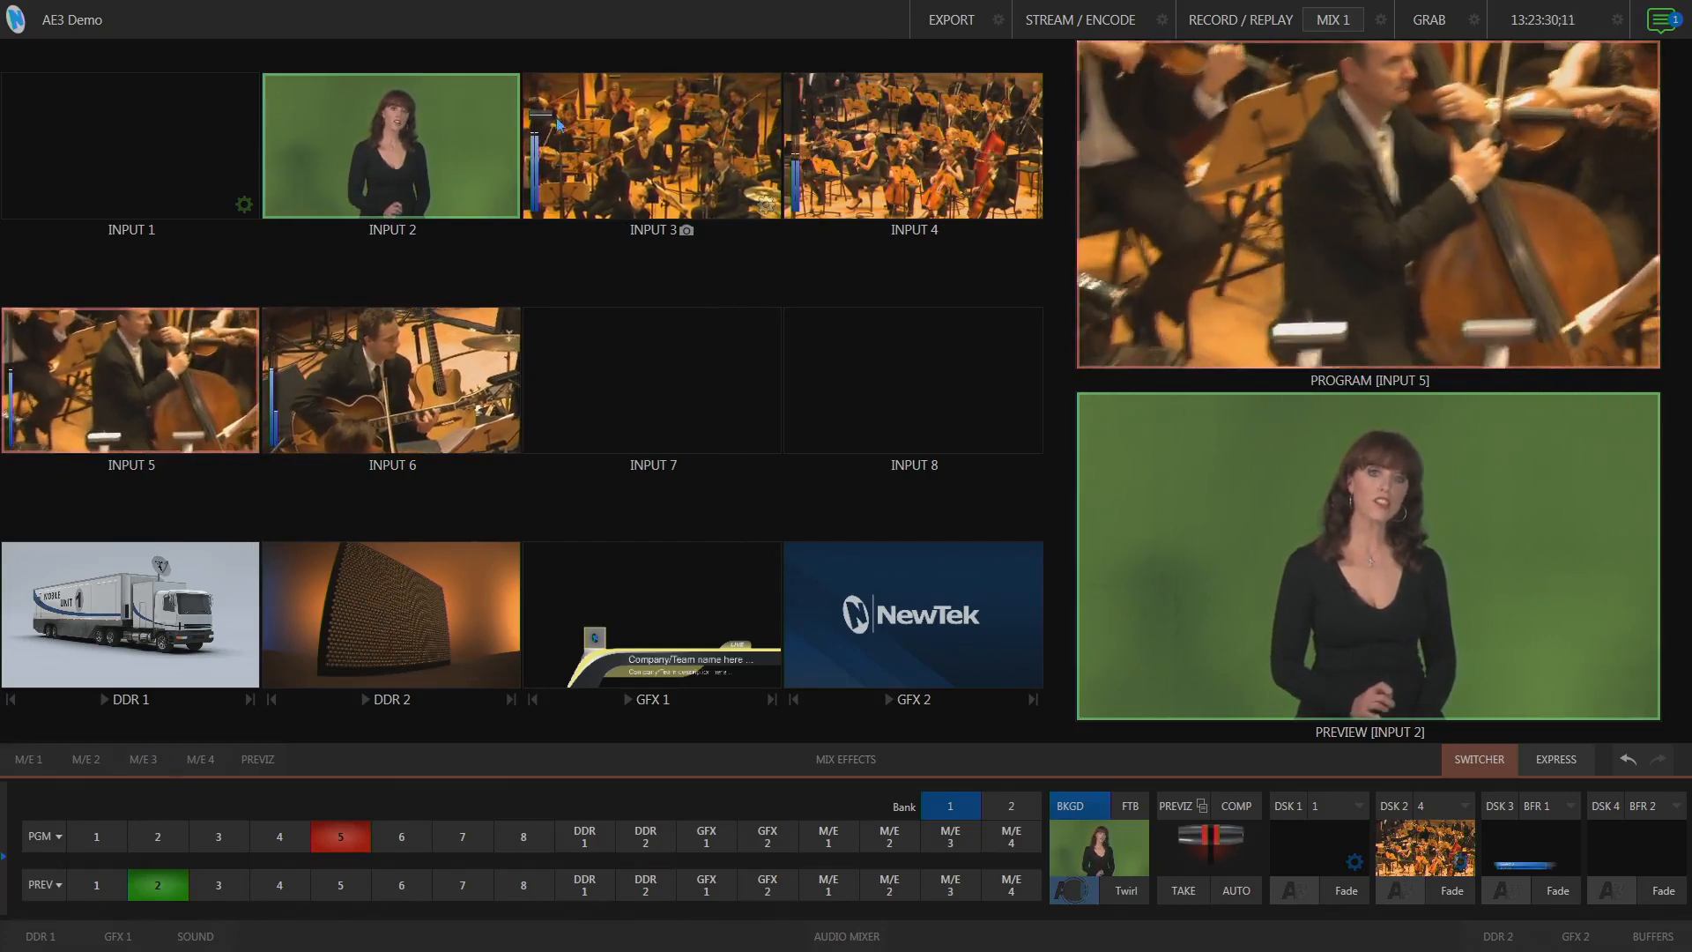
Step: Show the Audio Mixer and raise Input 4's volume slightly using the fader overlaid on its monitor
click(685, 935)
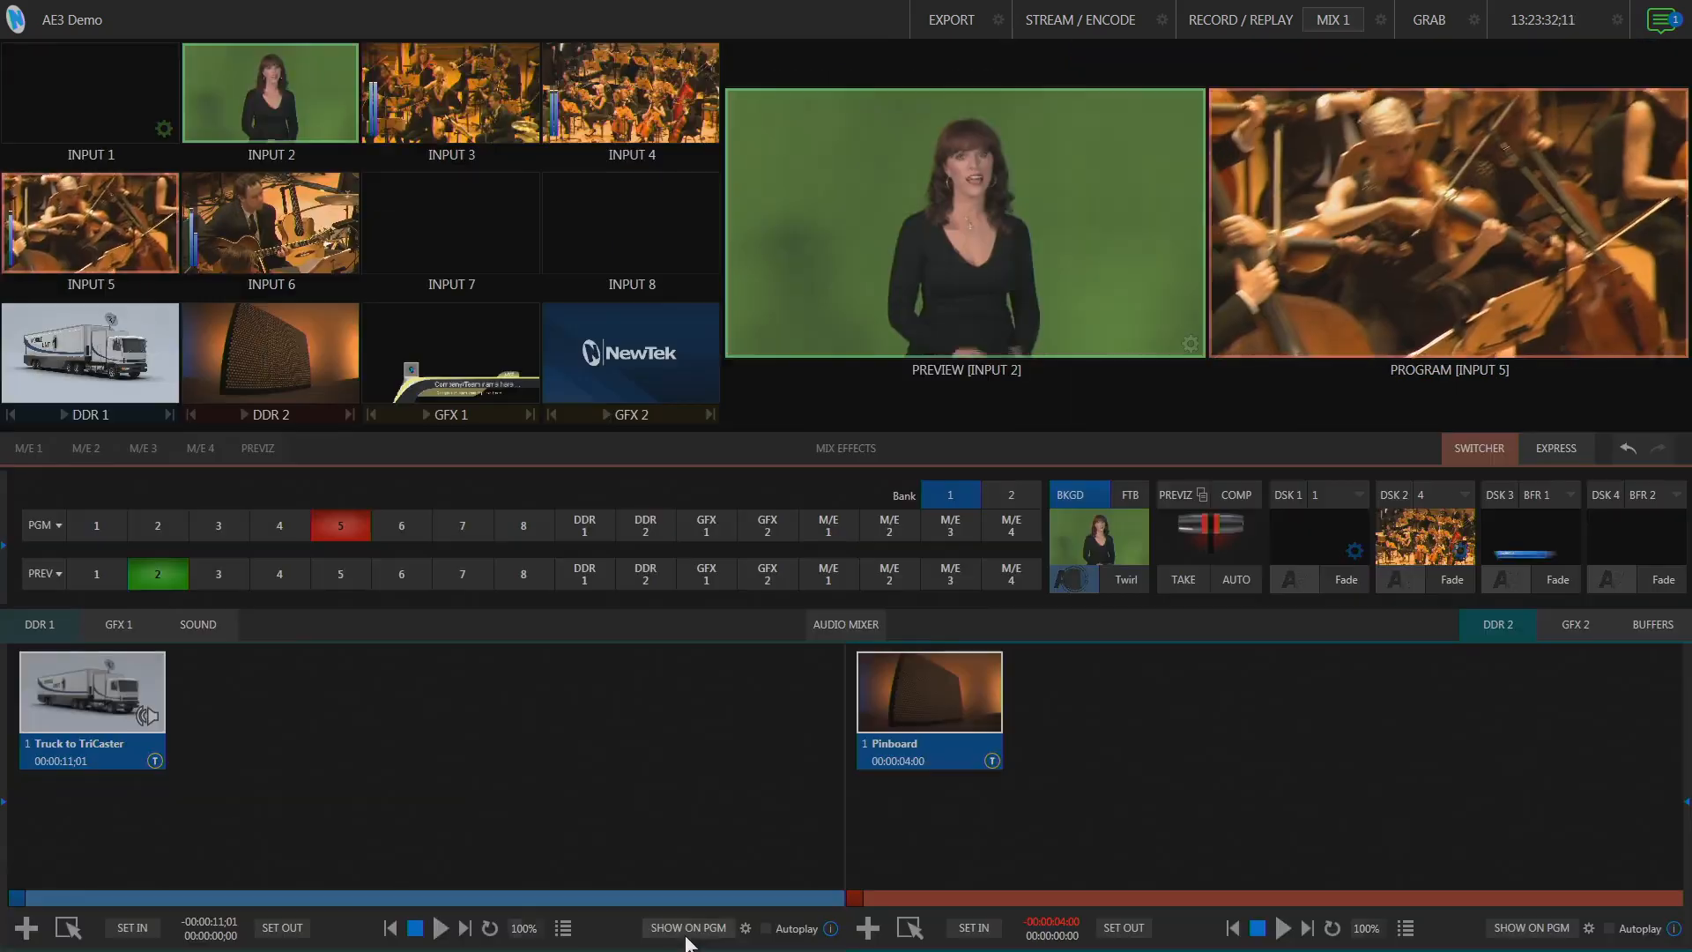
click(844, 627)
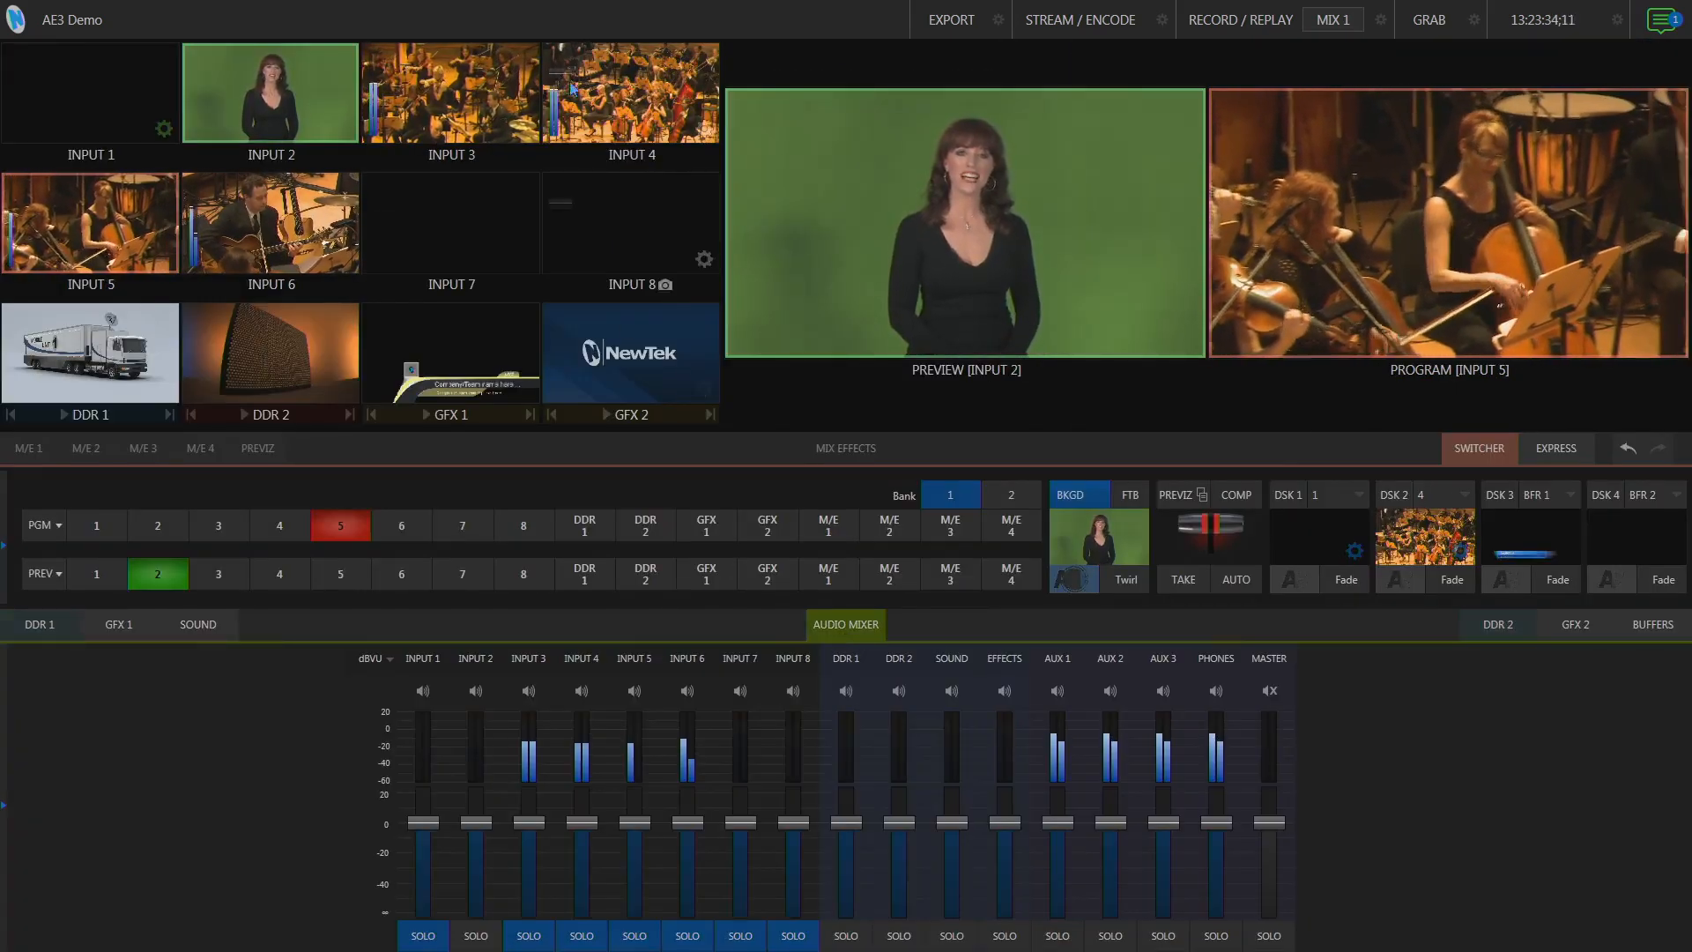
drag(573, 105, 564, 70)
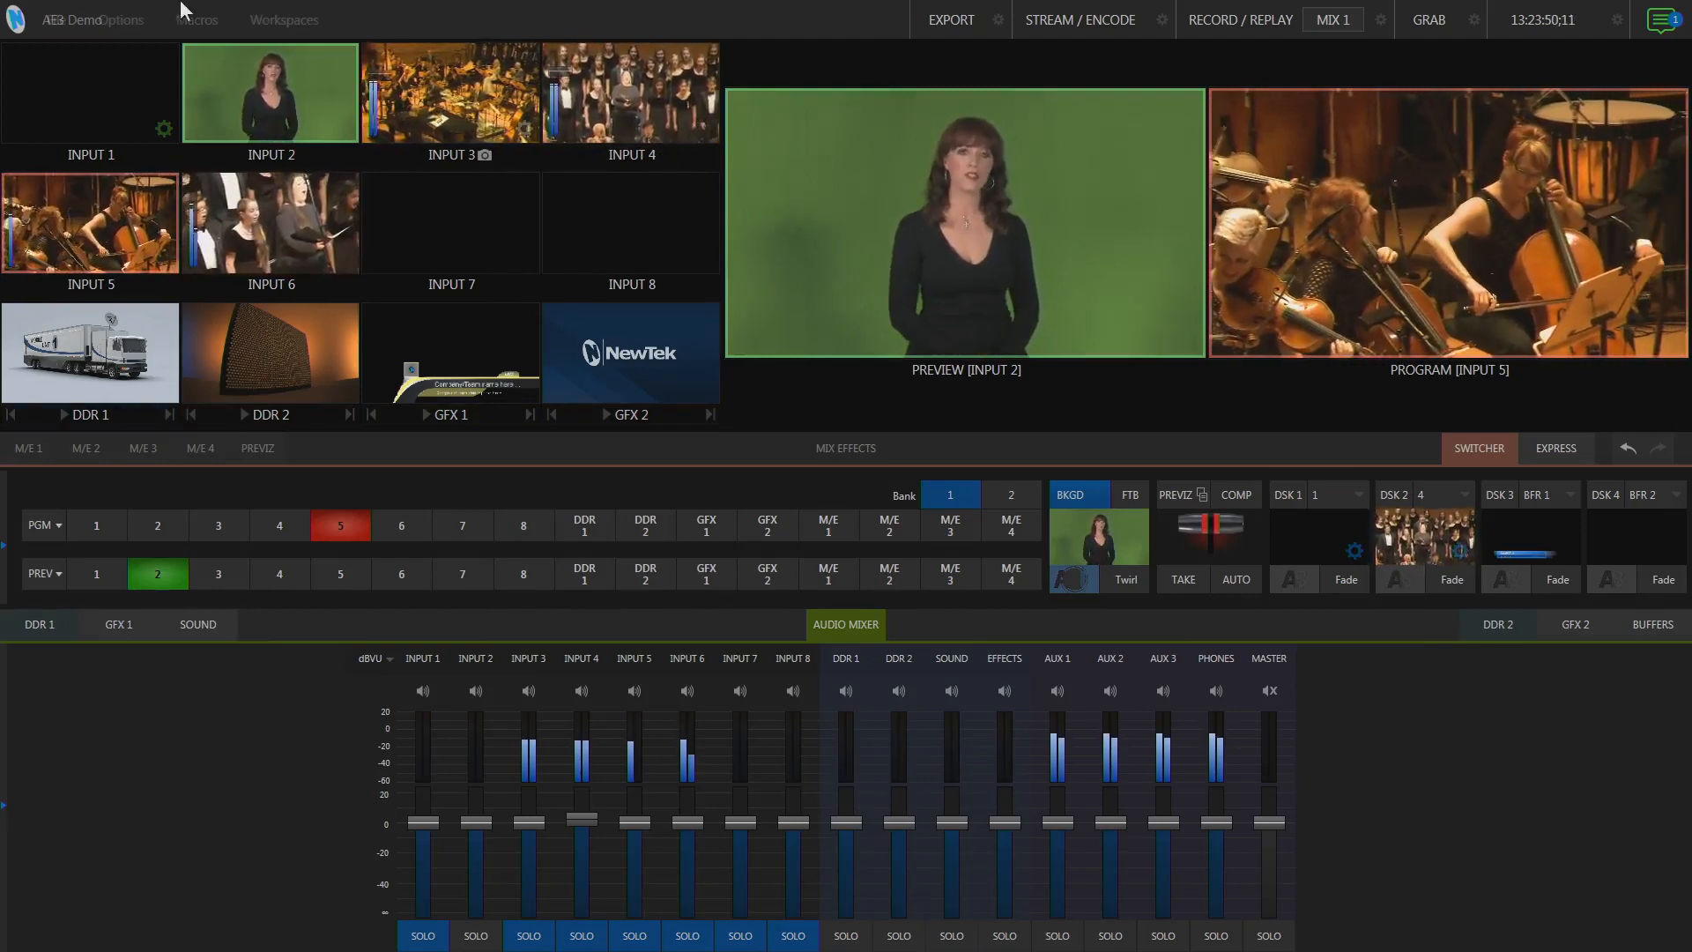
Step: Toggle the Click on Monitors to Switch option
click(121, 20)
click(167, 143)
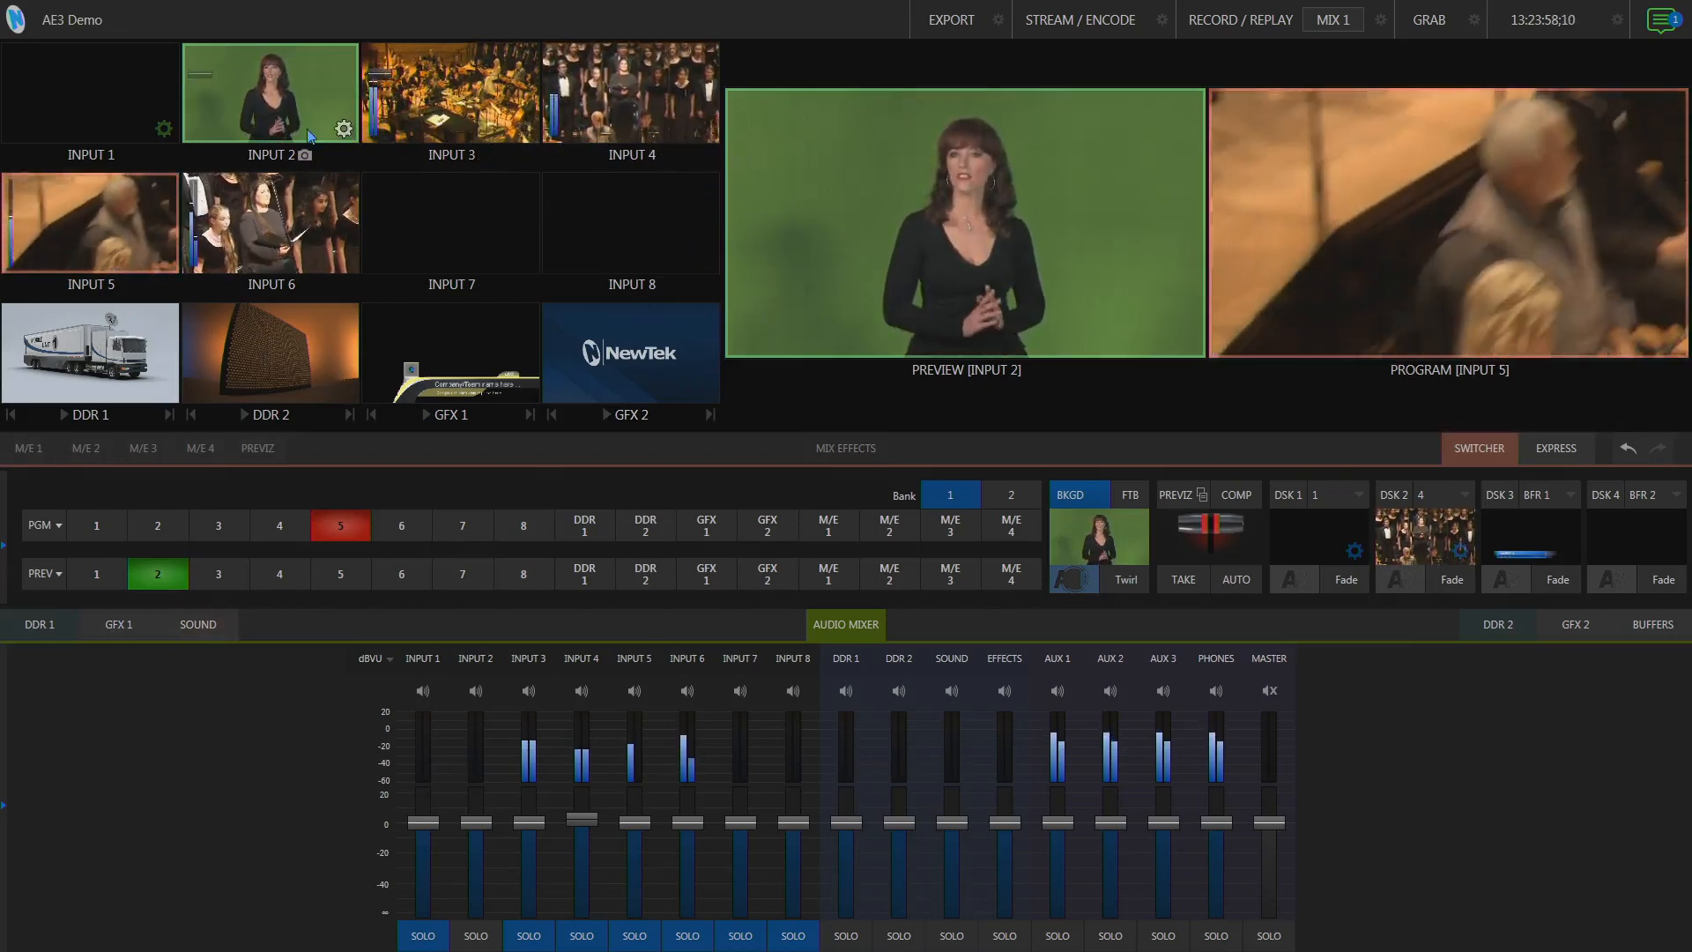
Step: Open Input 2's configuration and examine its source setup and its name and comment settings
click(344, 131)
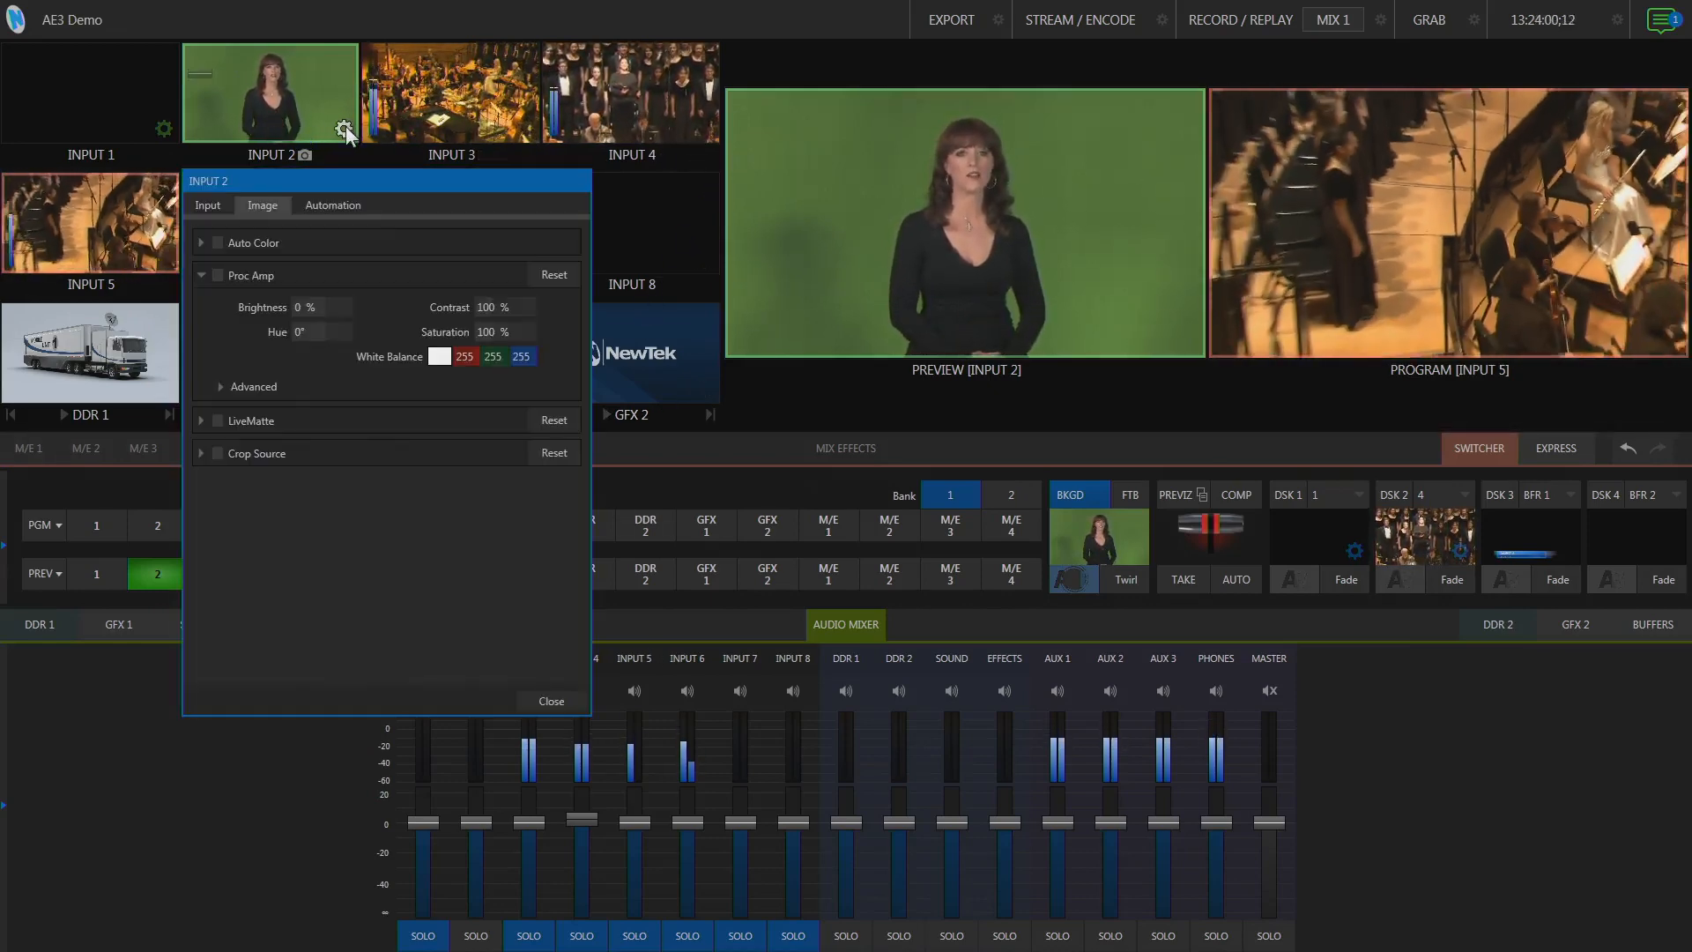
click(210, 204)
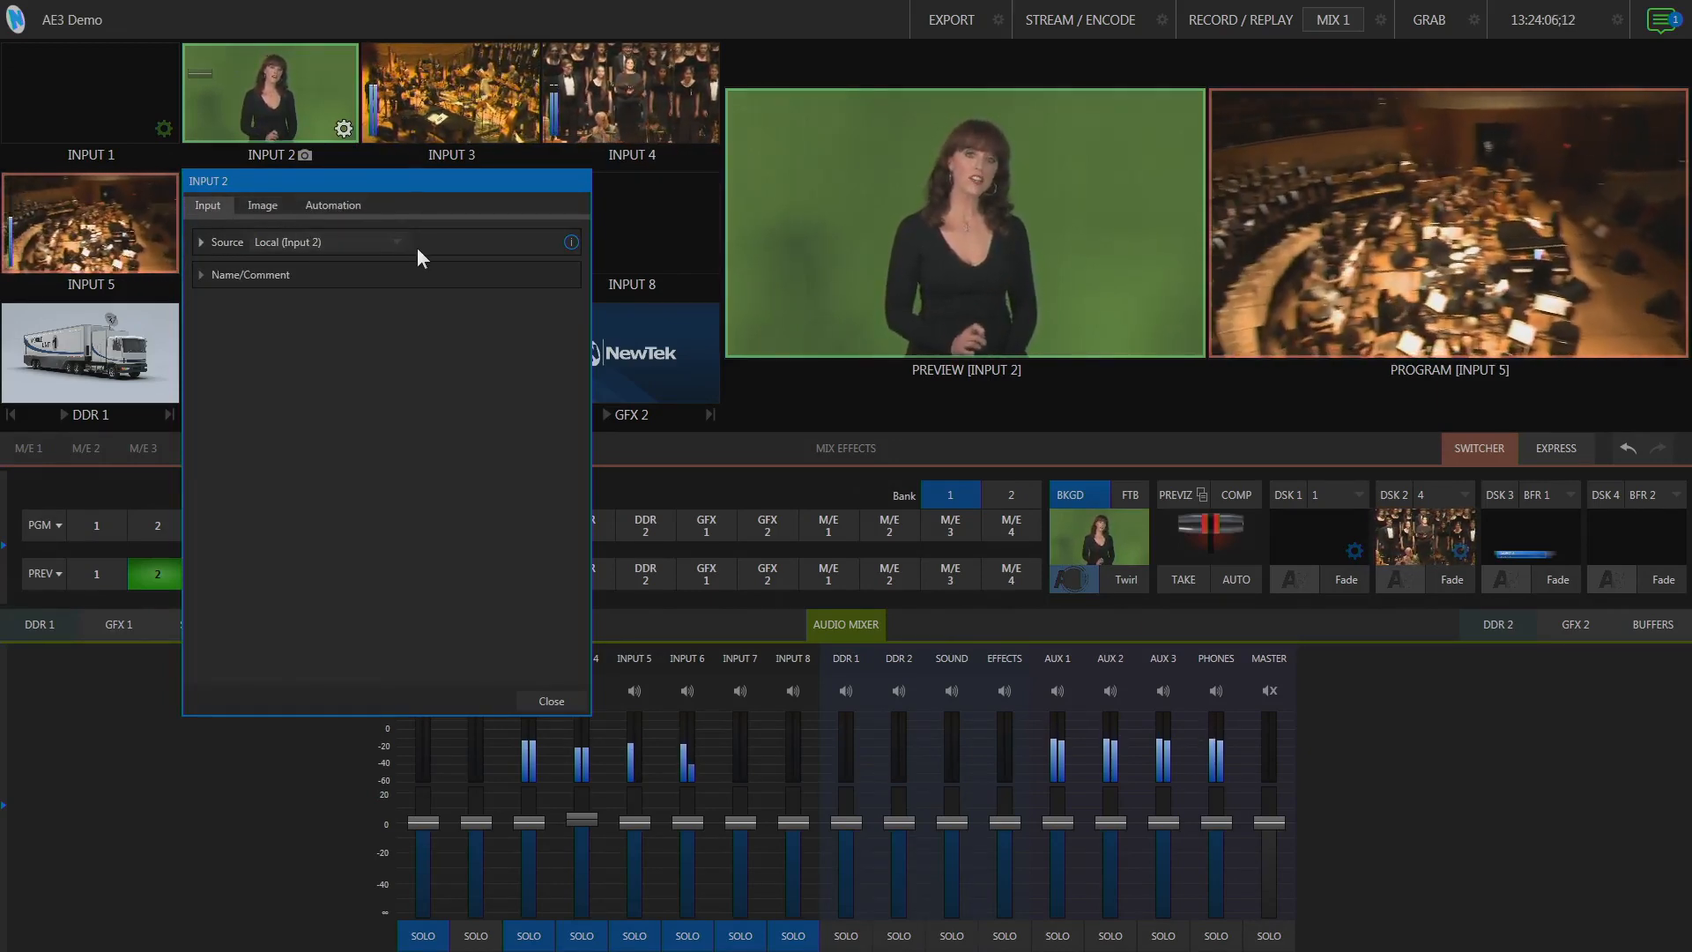
click(463, 251)
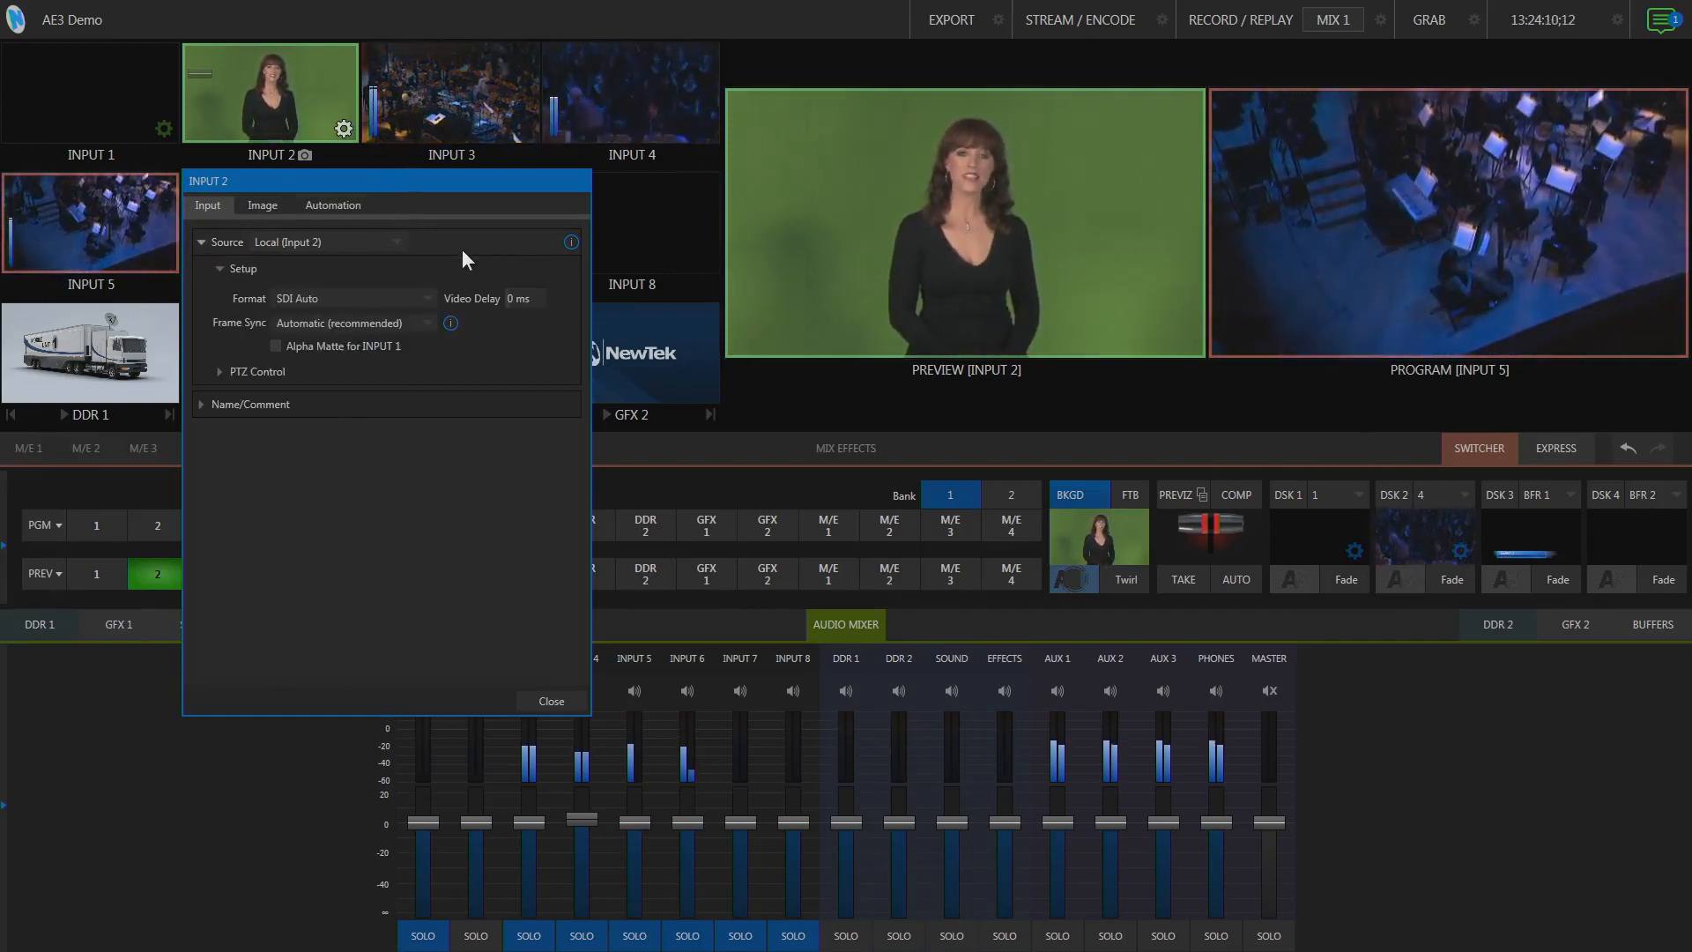
click(438, 405)
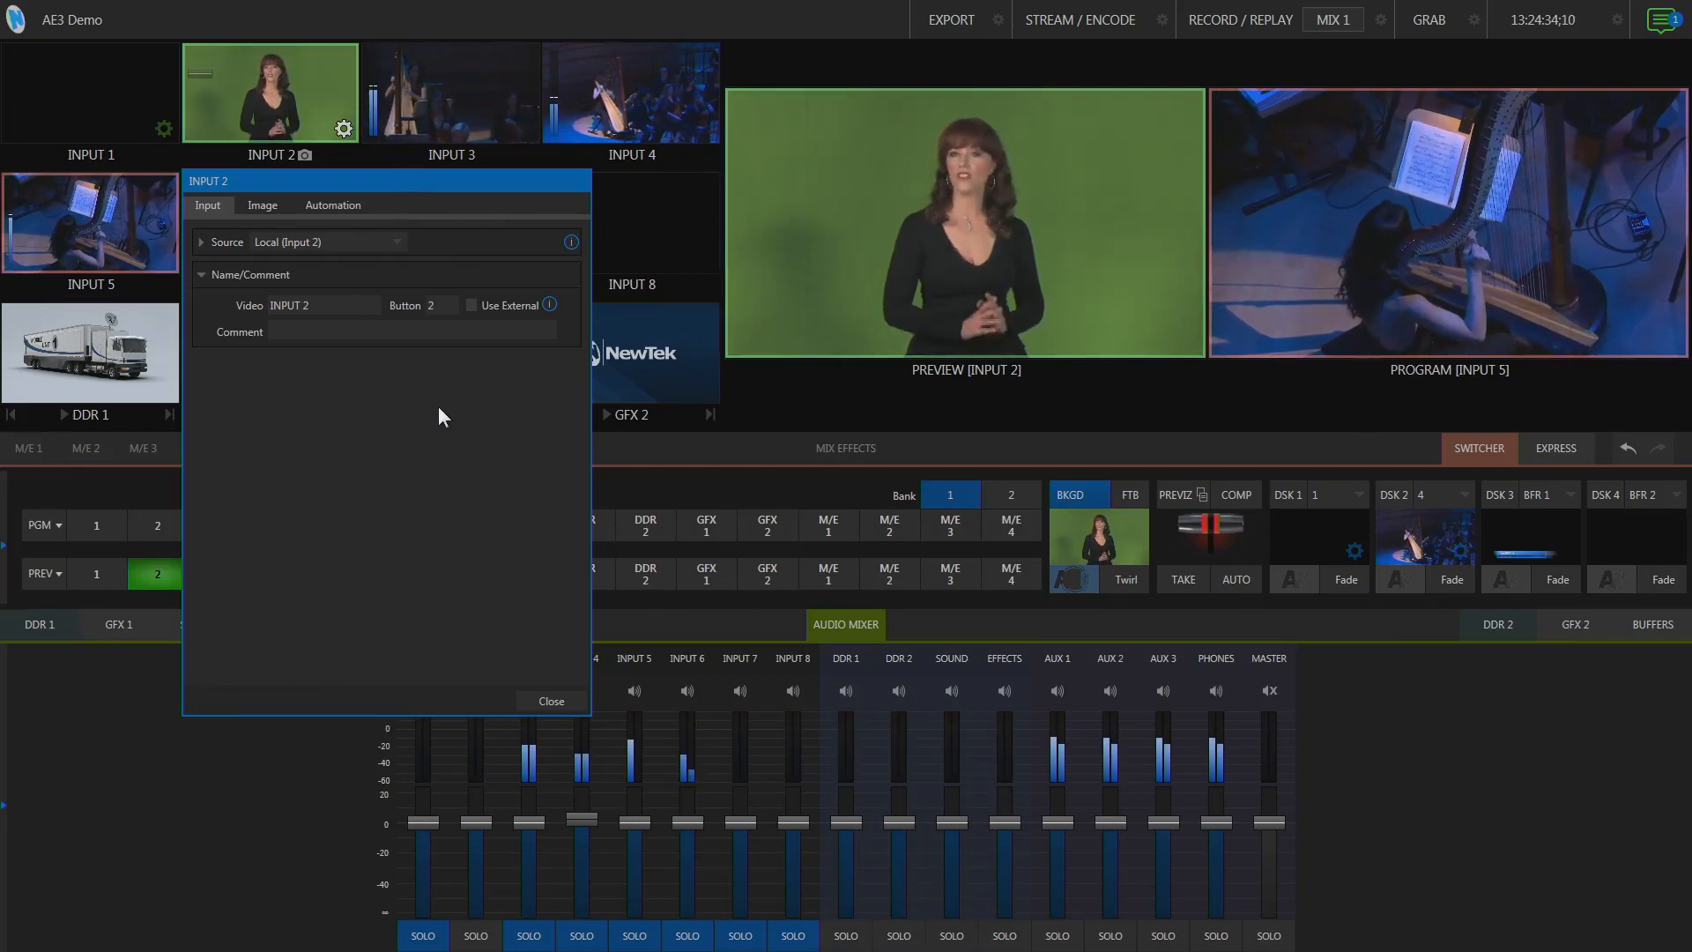
Step: Examine Input 2's image settings, including the LiveMatte options, and close its configuration
click(262, 205)
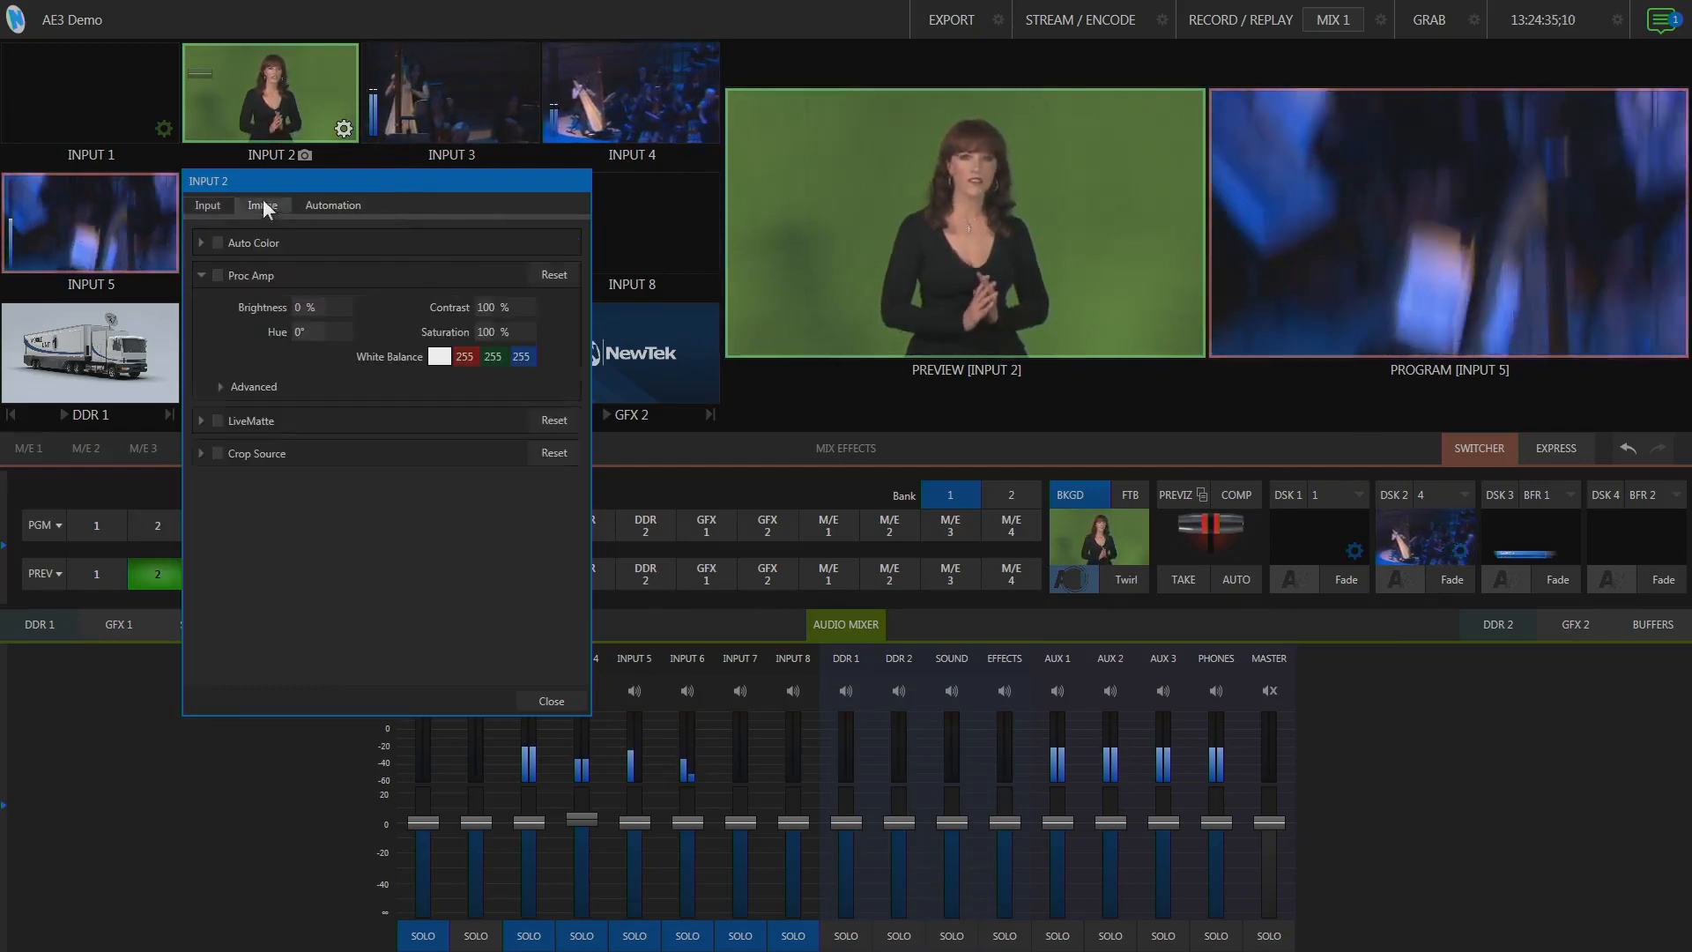
click(325, 421)
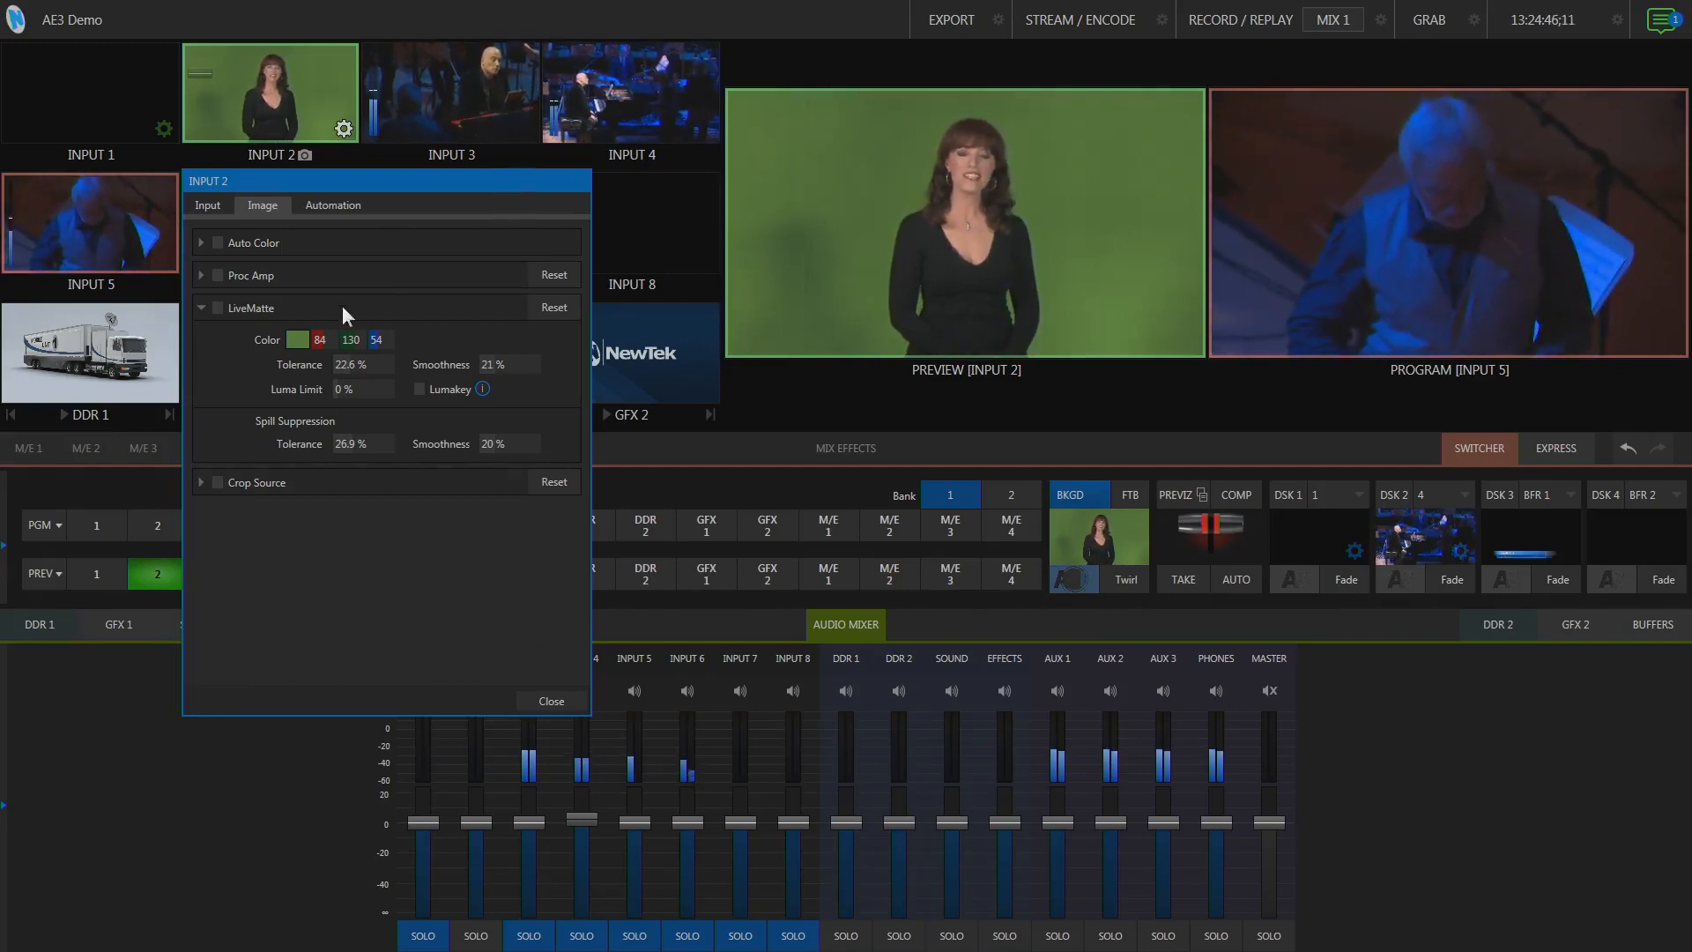
click(210, 203)
click(257, 204)
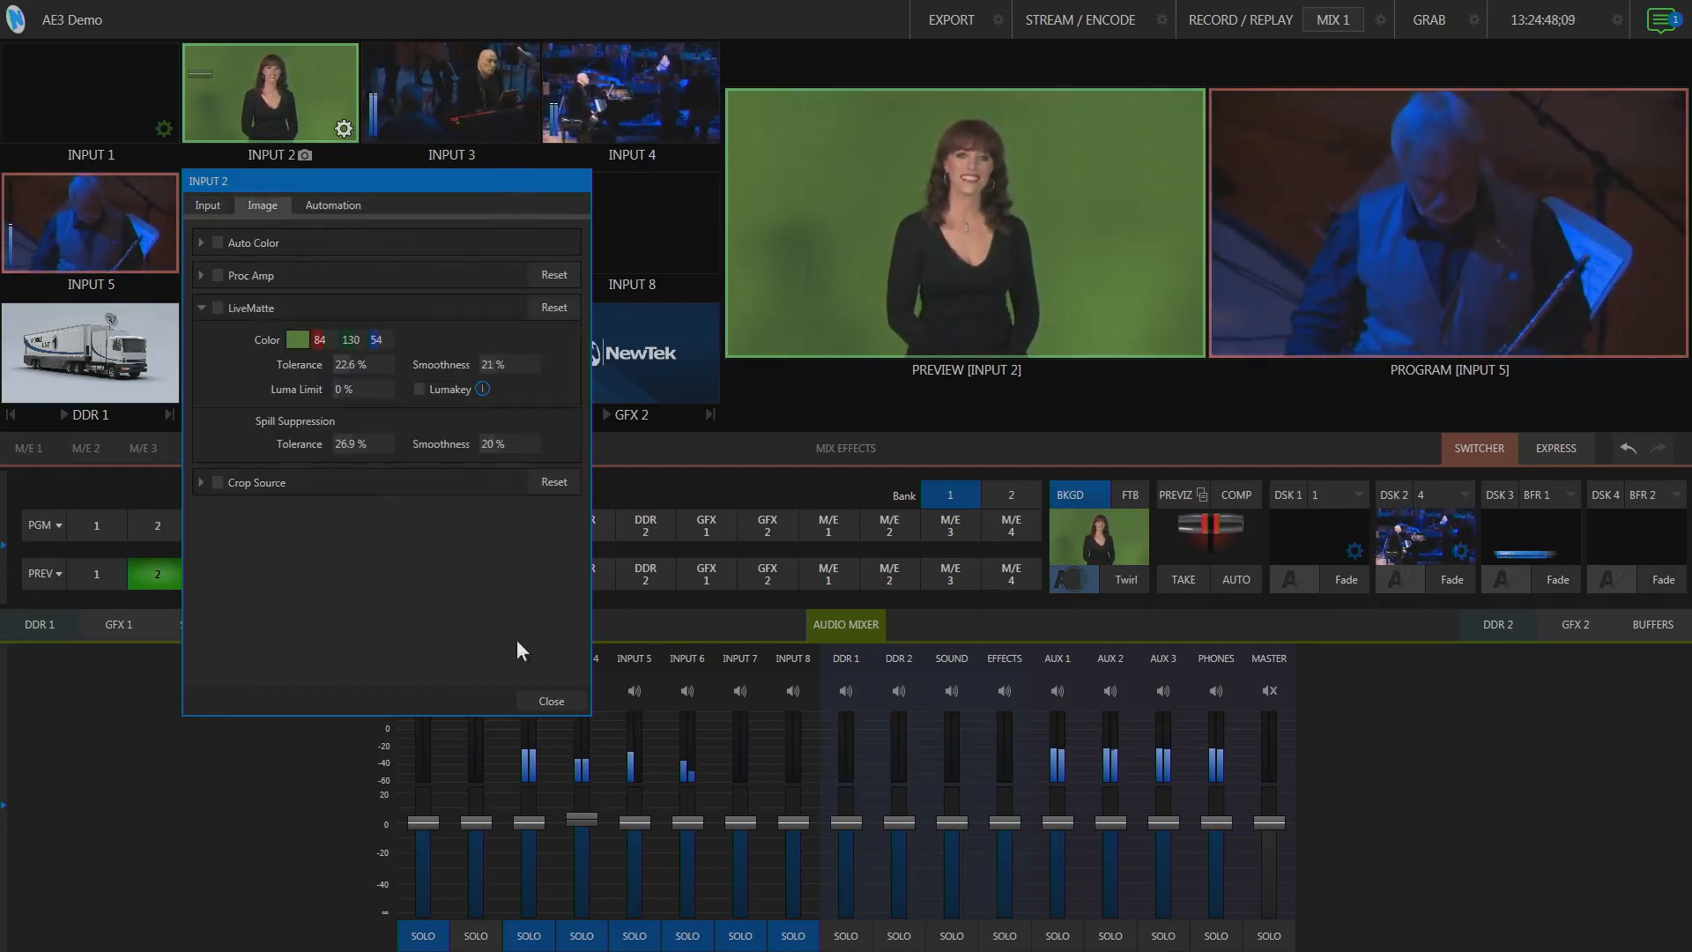
click(546, 700)
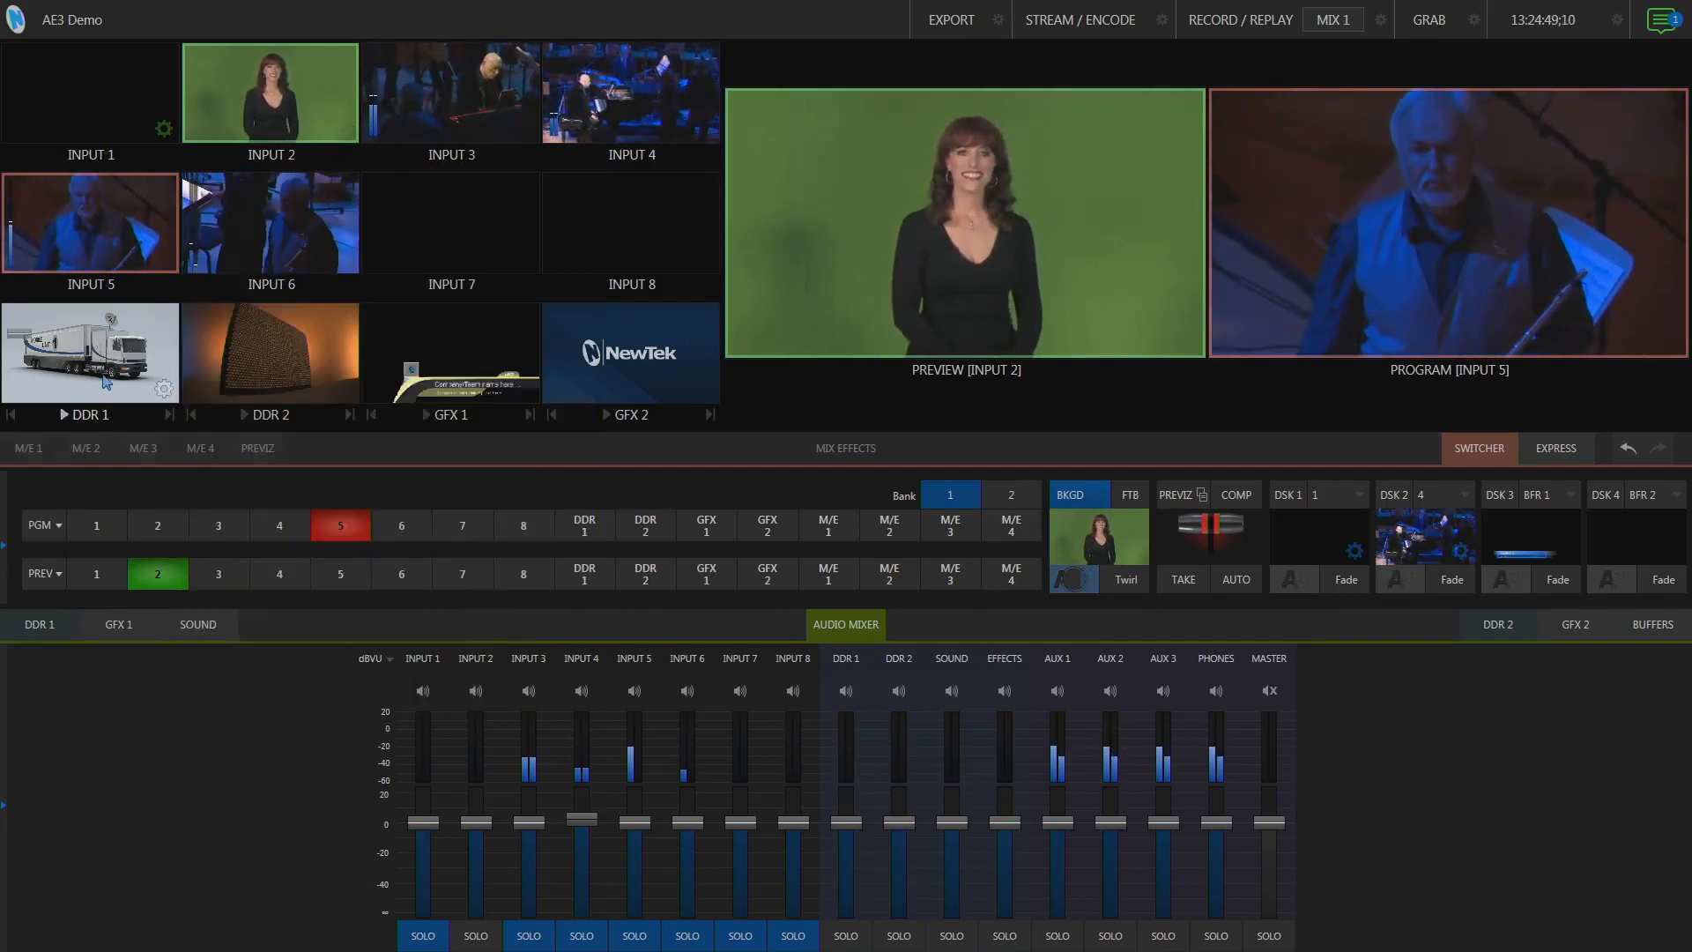
Step: Open DDR 1's configuration and examine its playlist, image and automation settings
click(164, 386)
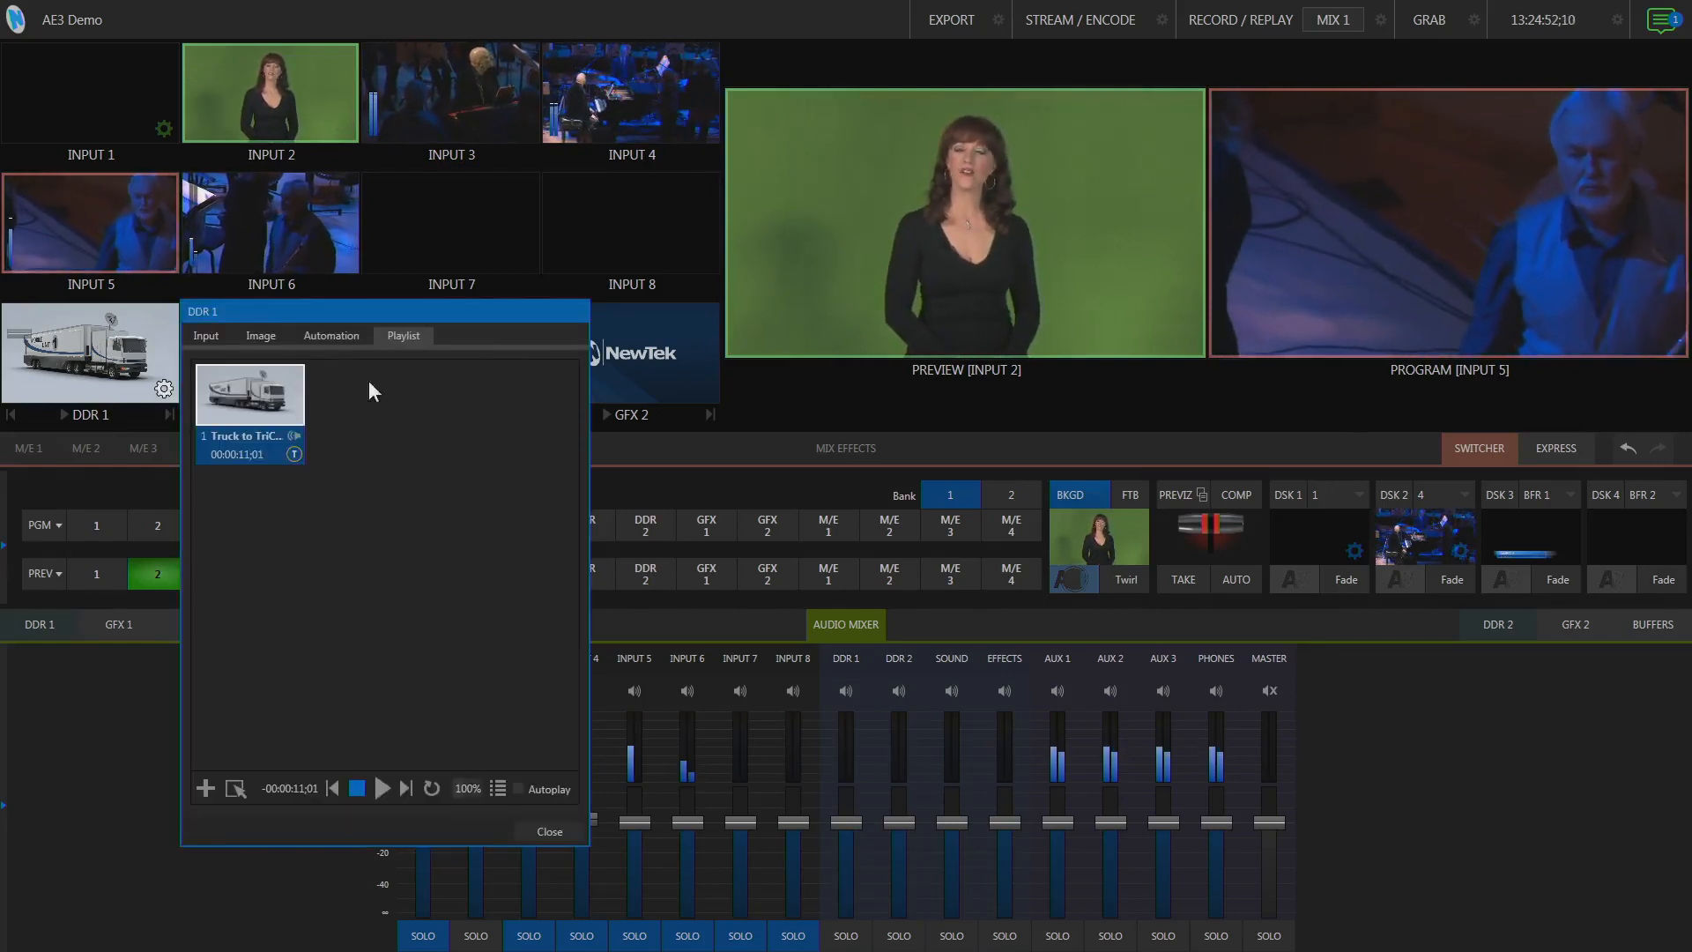
click(261, 335)
click(321, 333)
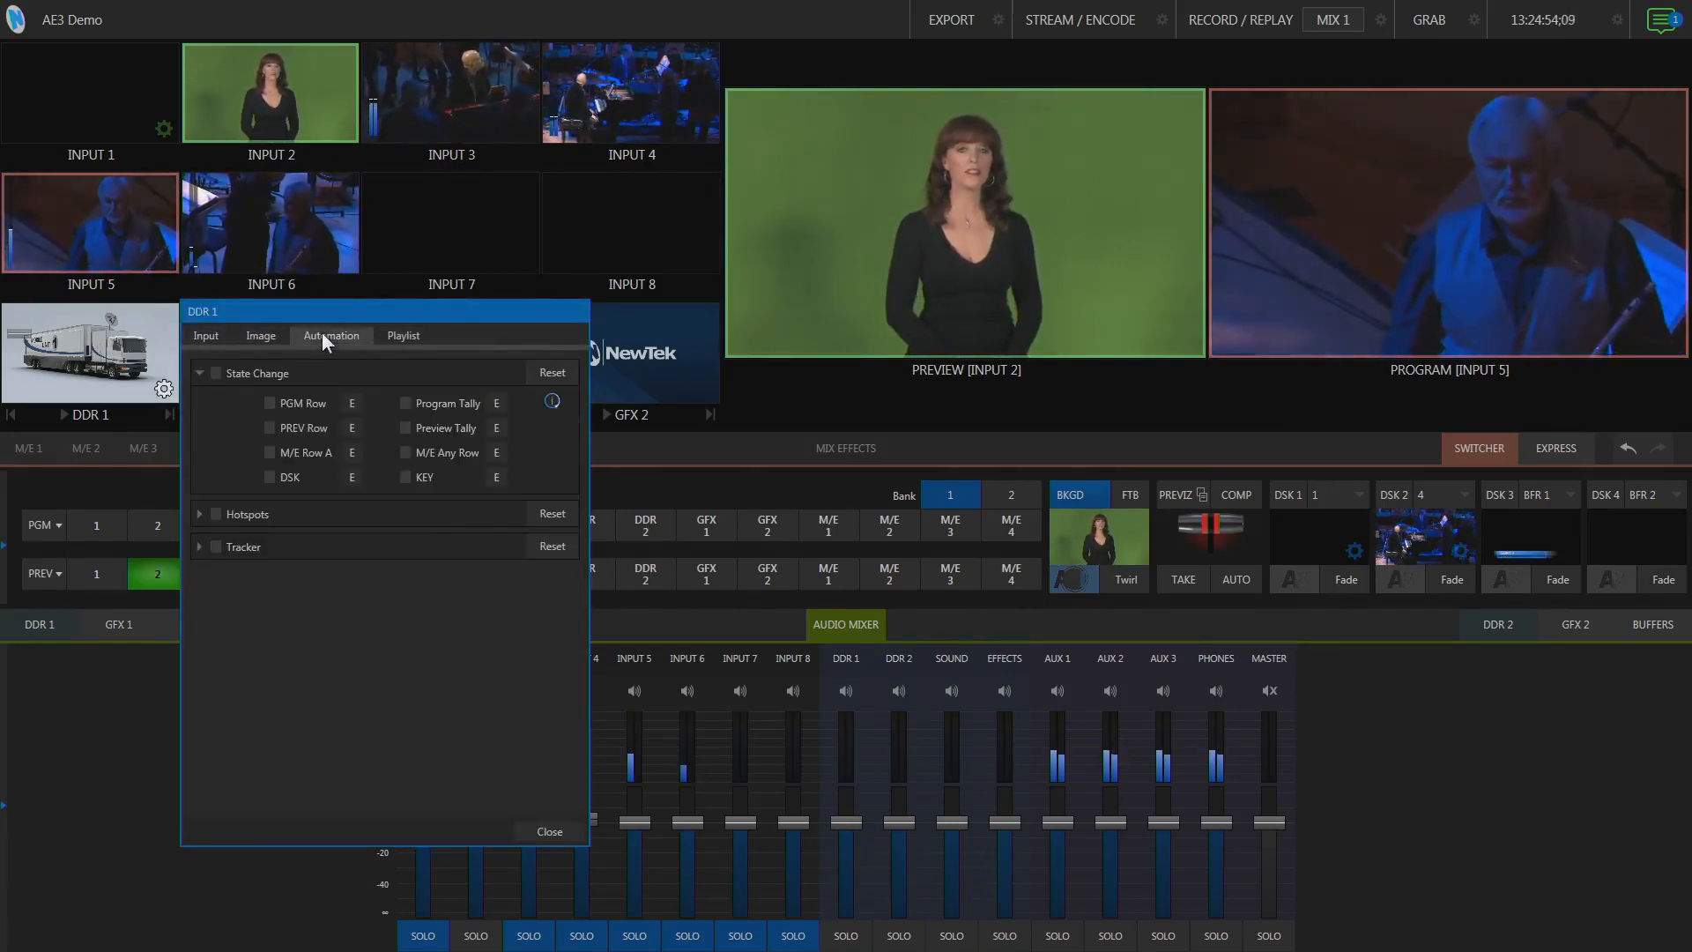
Step: Add the Bumper Cars clip from NewTek (NTSC) to DDR 1's playlist, move the truck clip after it and close the configuration
click(399, 335)
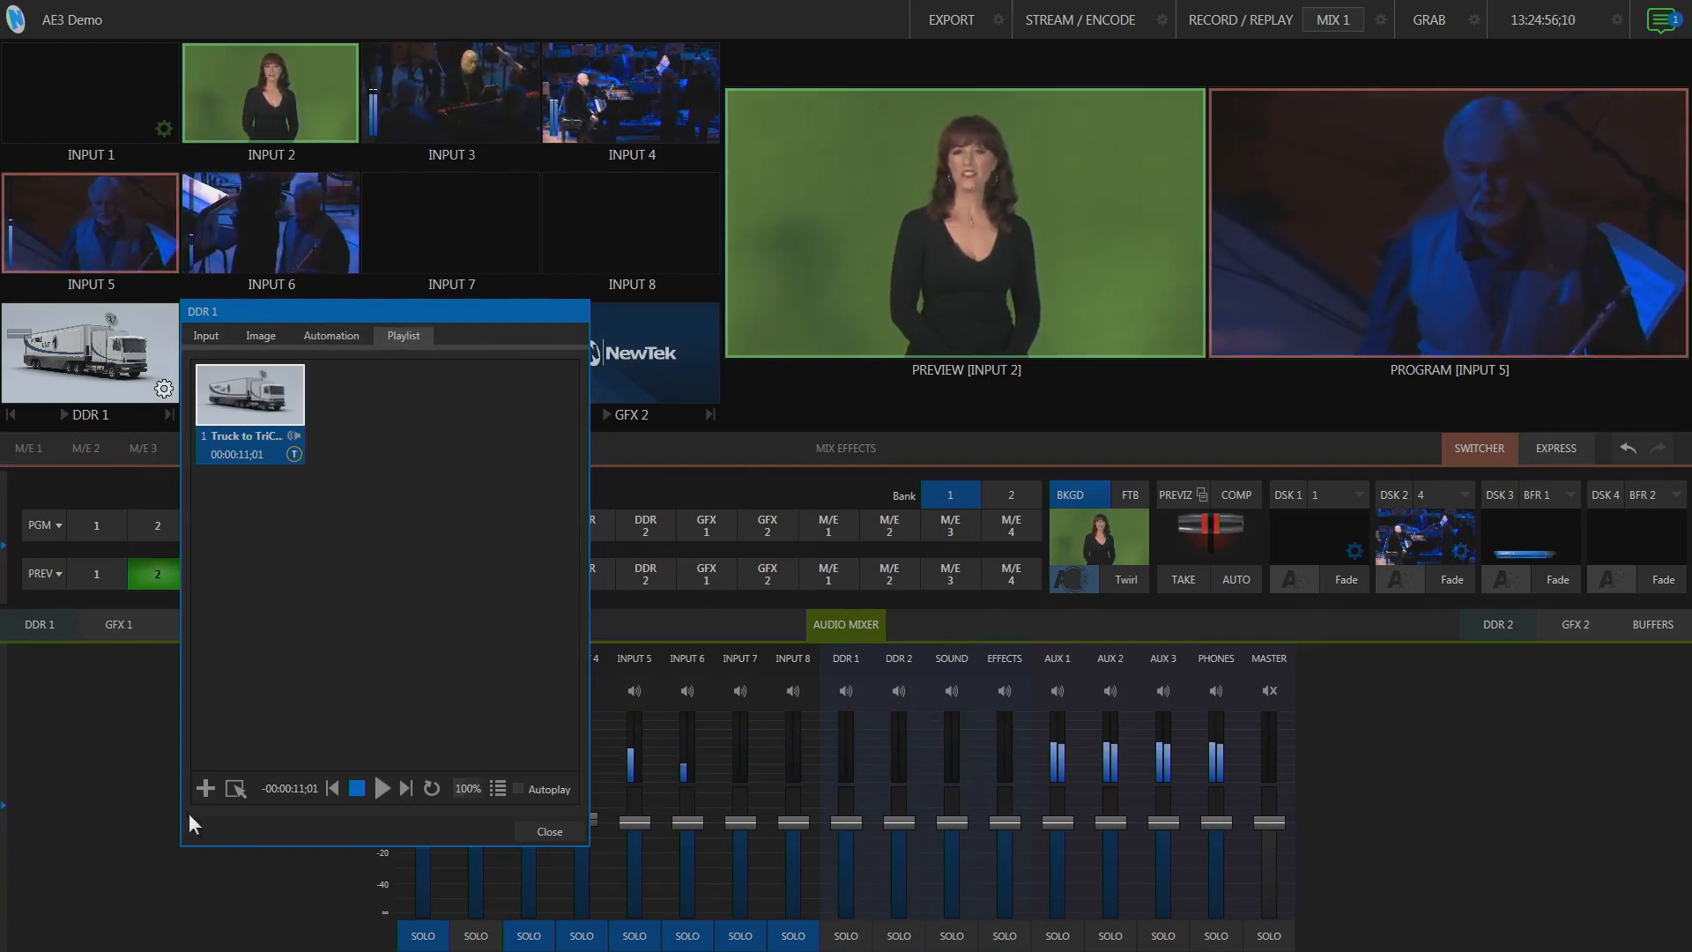
click(205, 788)
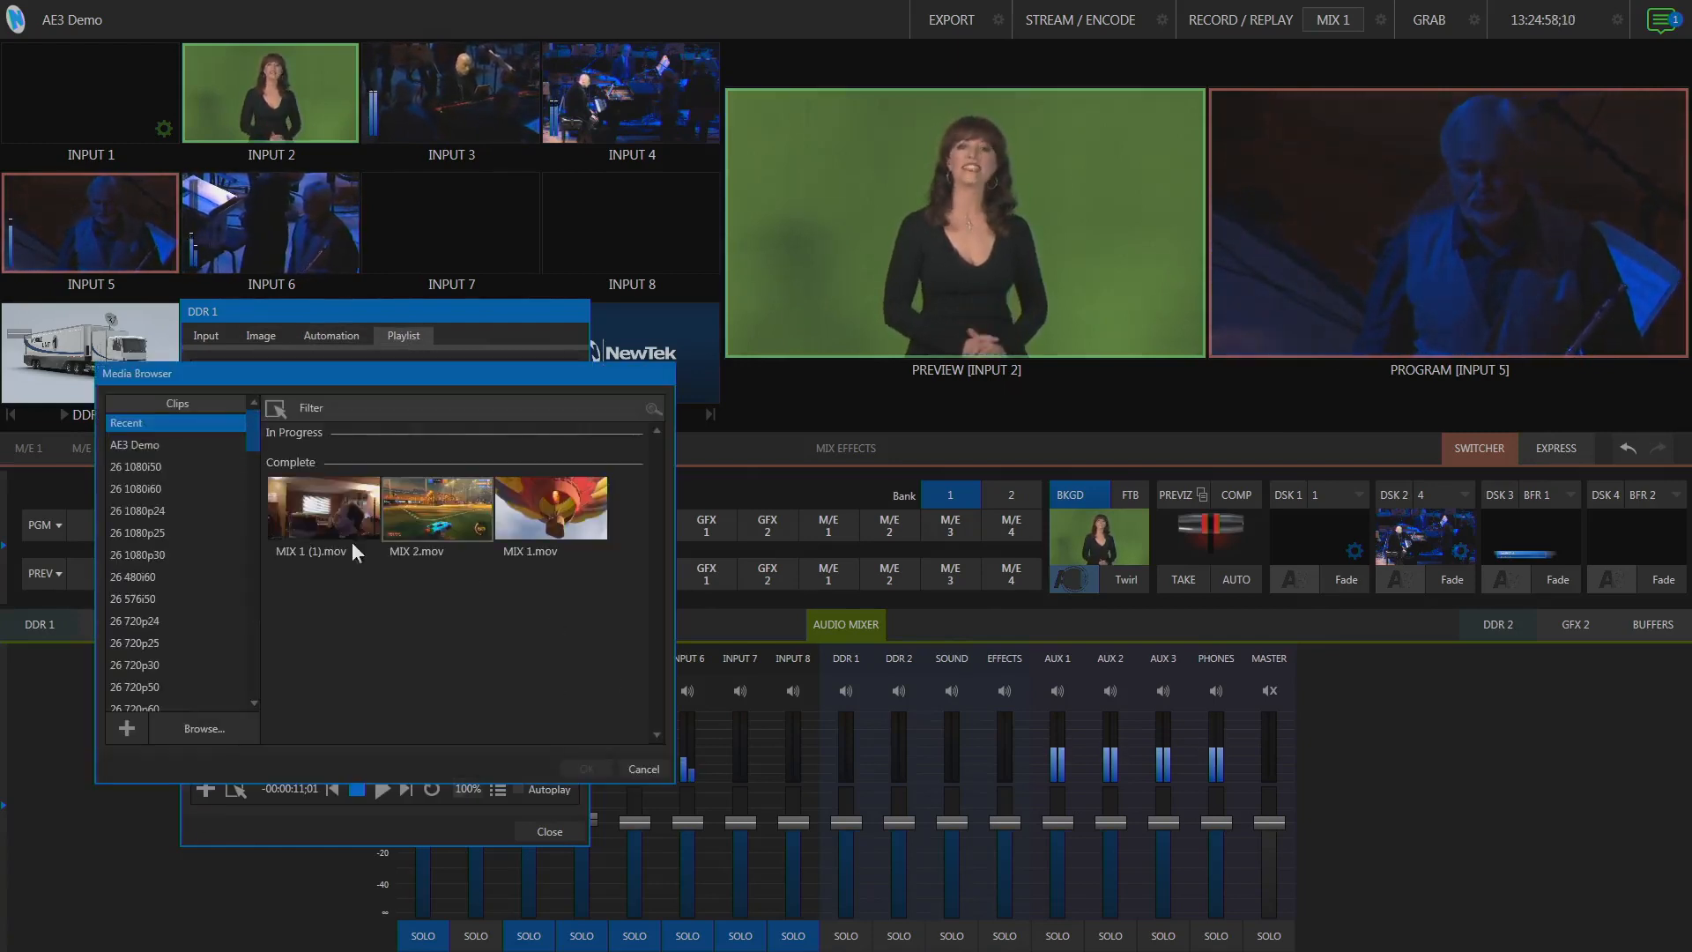
scroll(180, 520, down, 4)
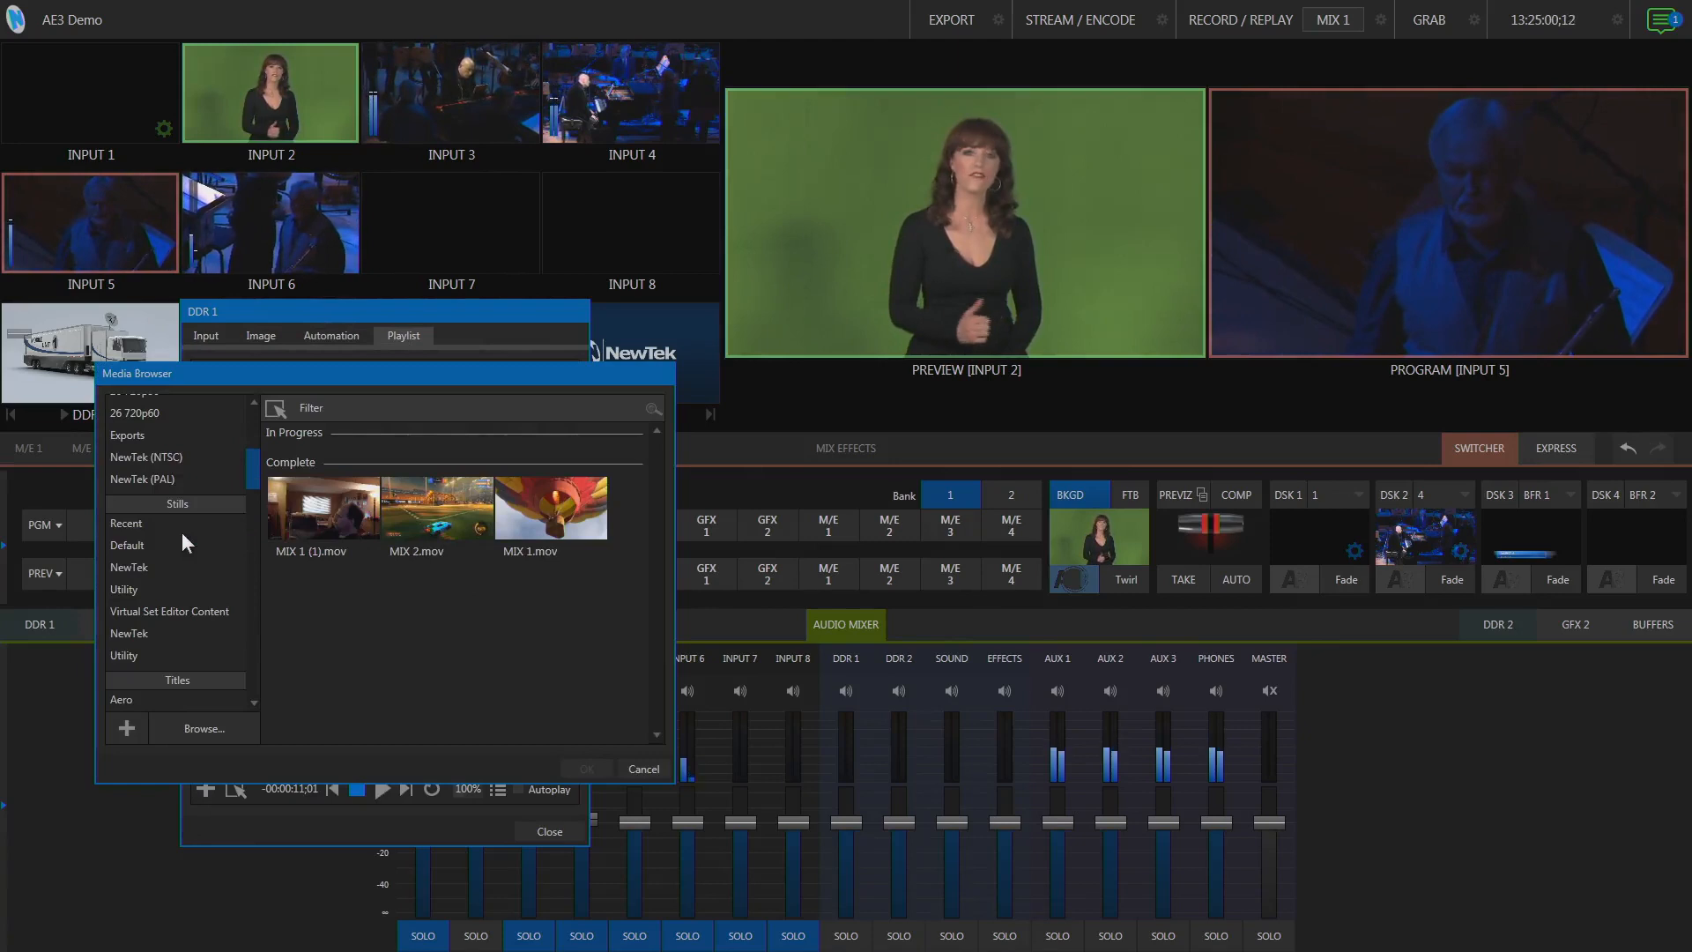
click(150, 456)
click(423, 494)
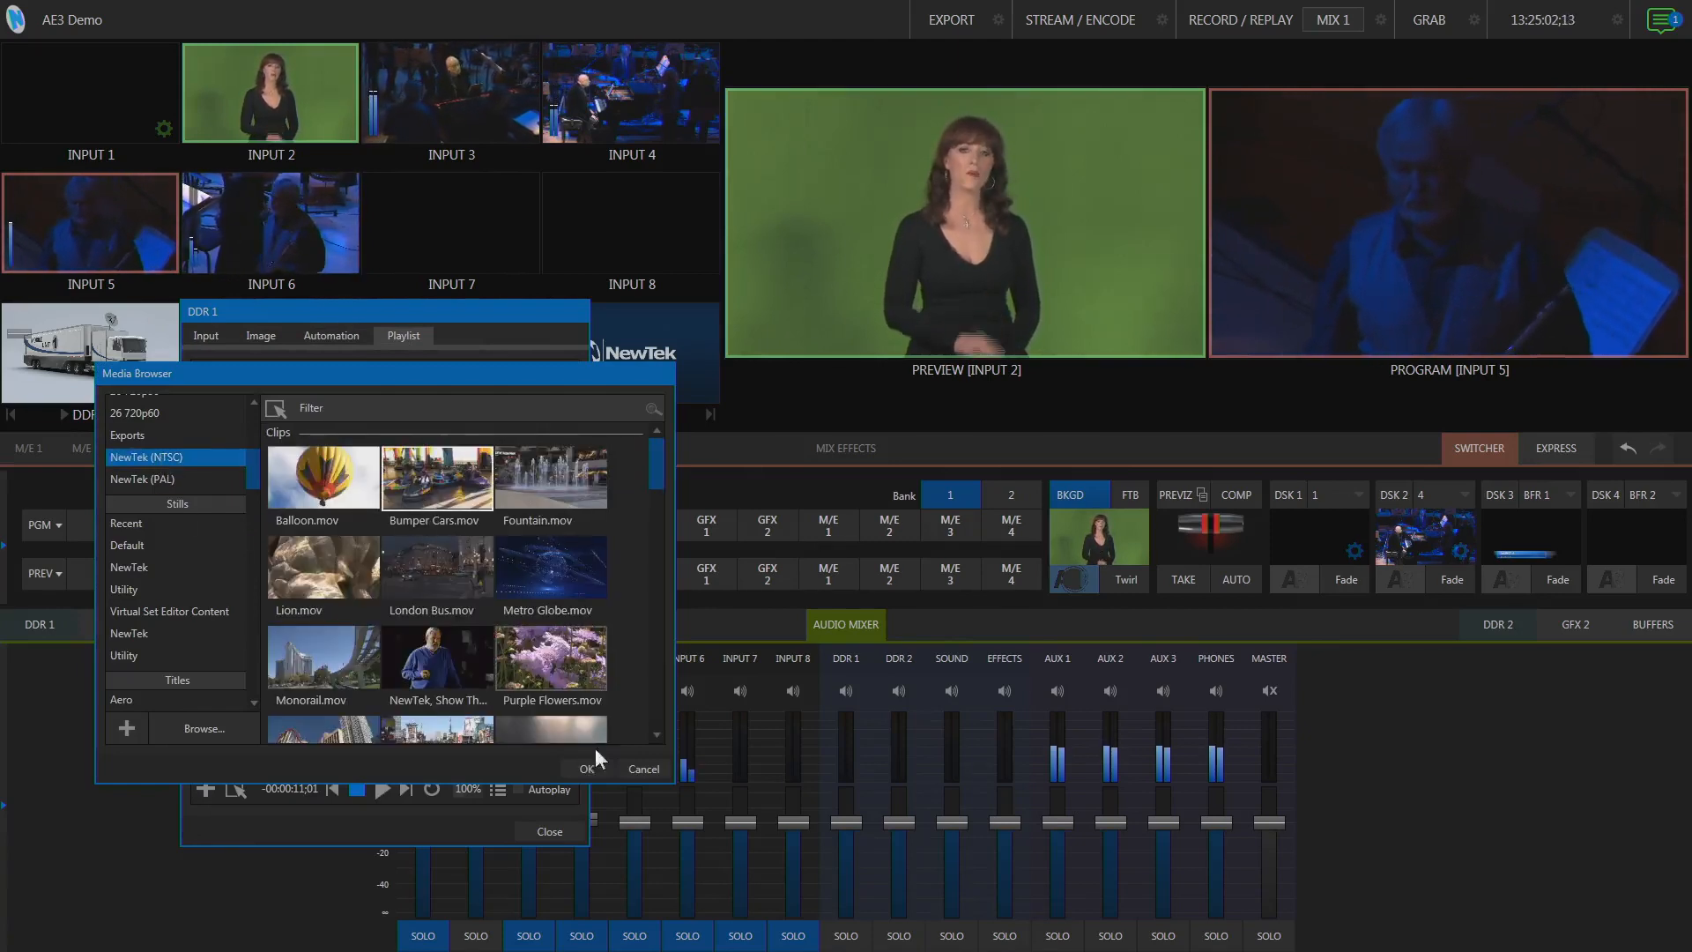
click(586, 768)
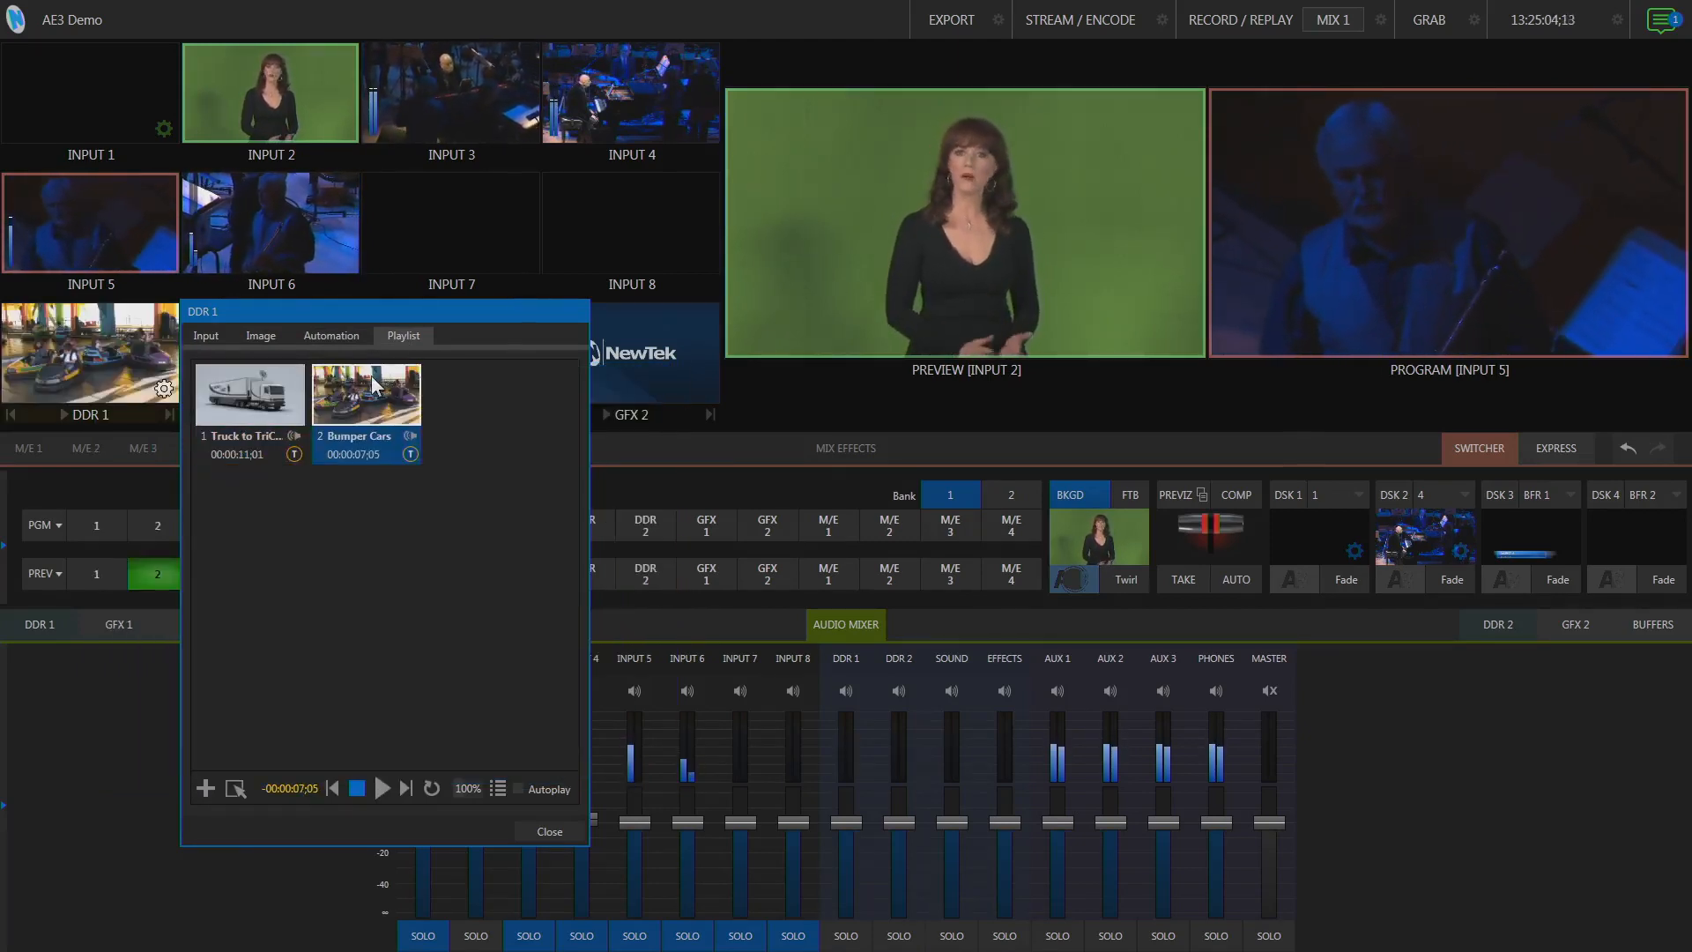
mouse_move(217, 403)
mouse_down()
mouse_move(262, 428)
mouse_move(247, 420)
mouse_move(400, 411)
mouse_up()
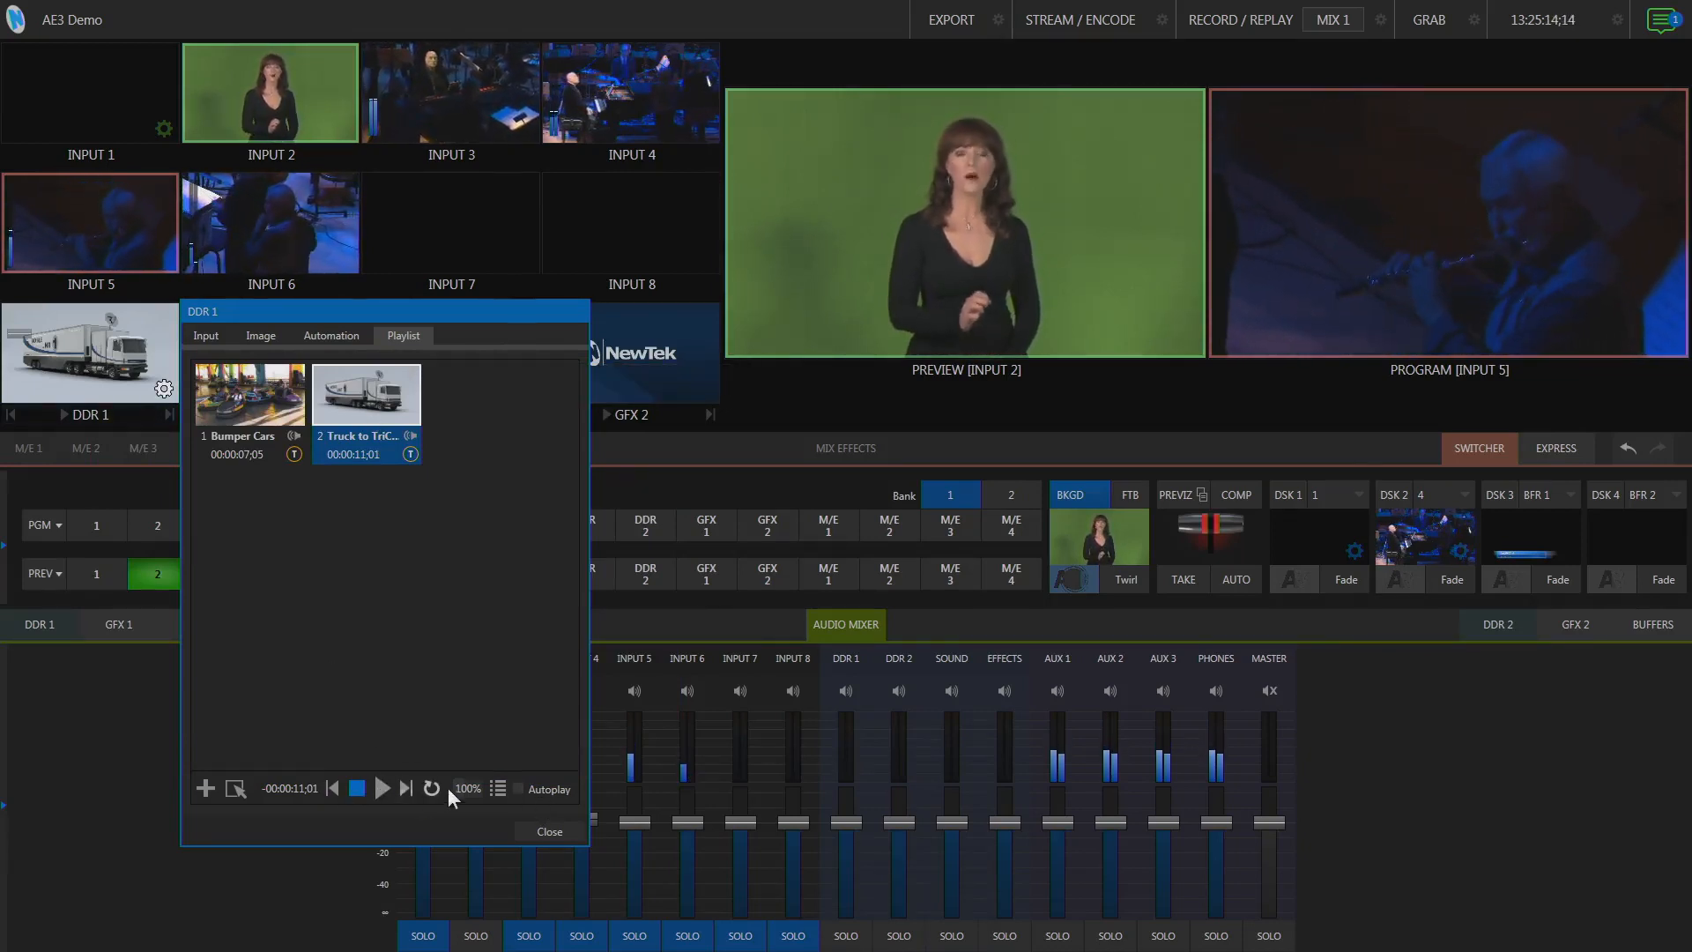
click(548, 831)
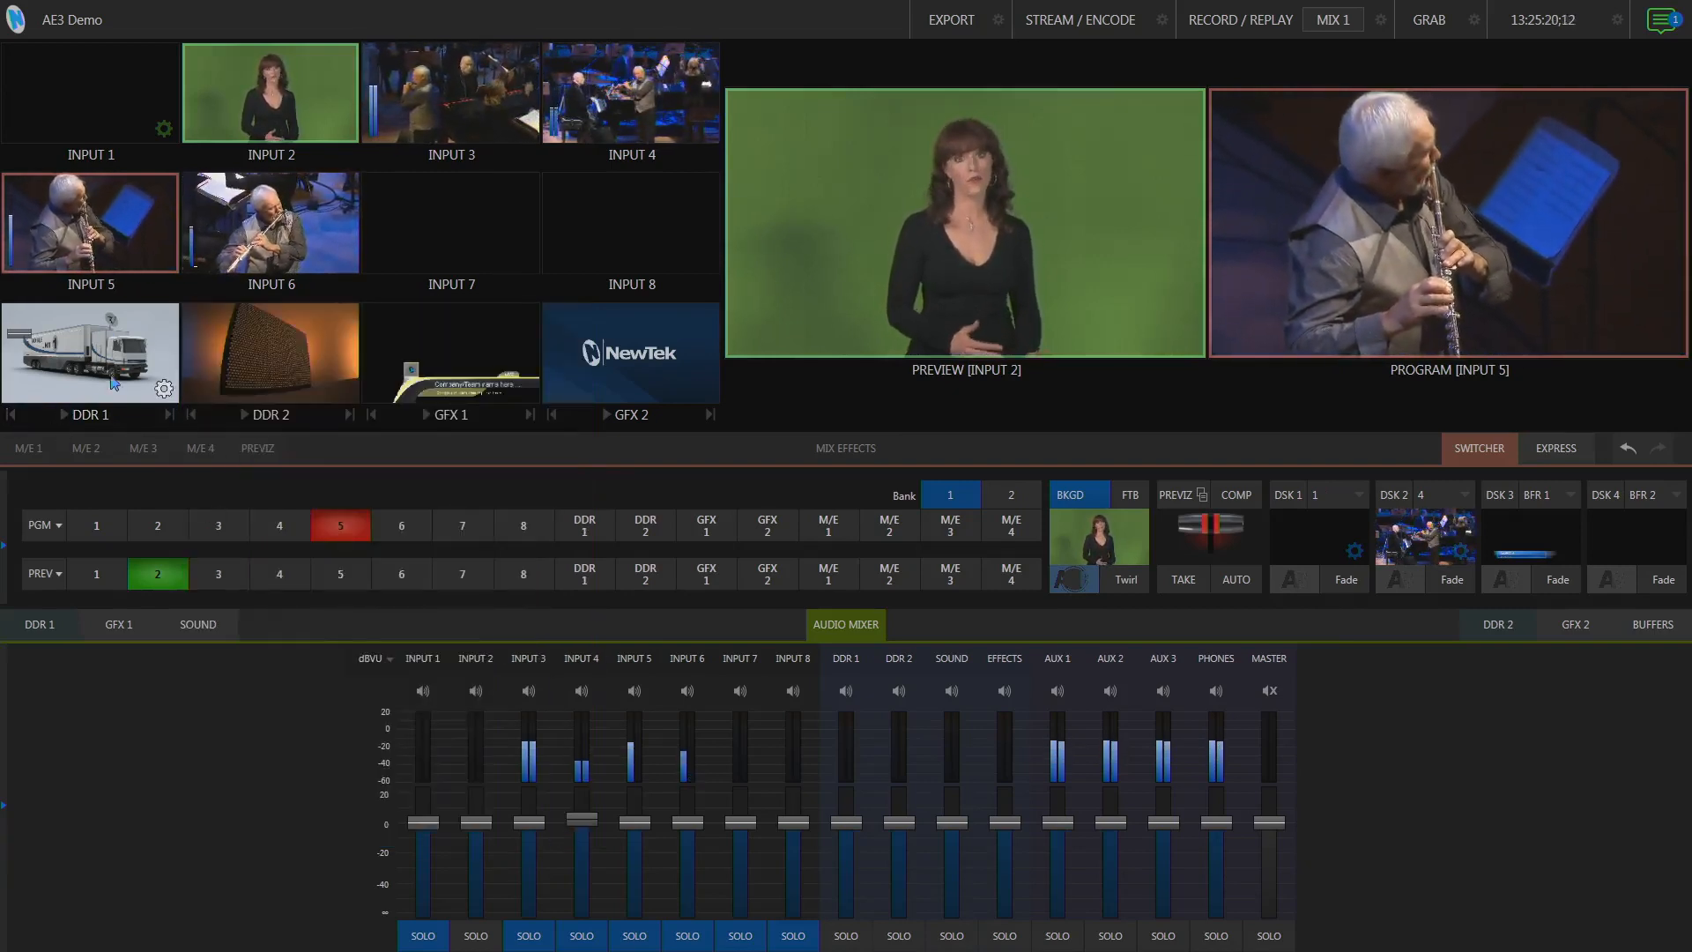
Step: Play and stop DDR 1 directly from its monitor, and skip to the next and previous playlist clips
click(62, 415)
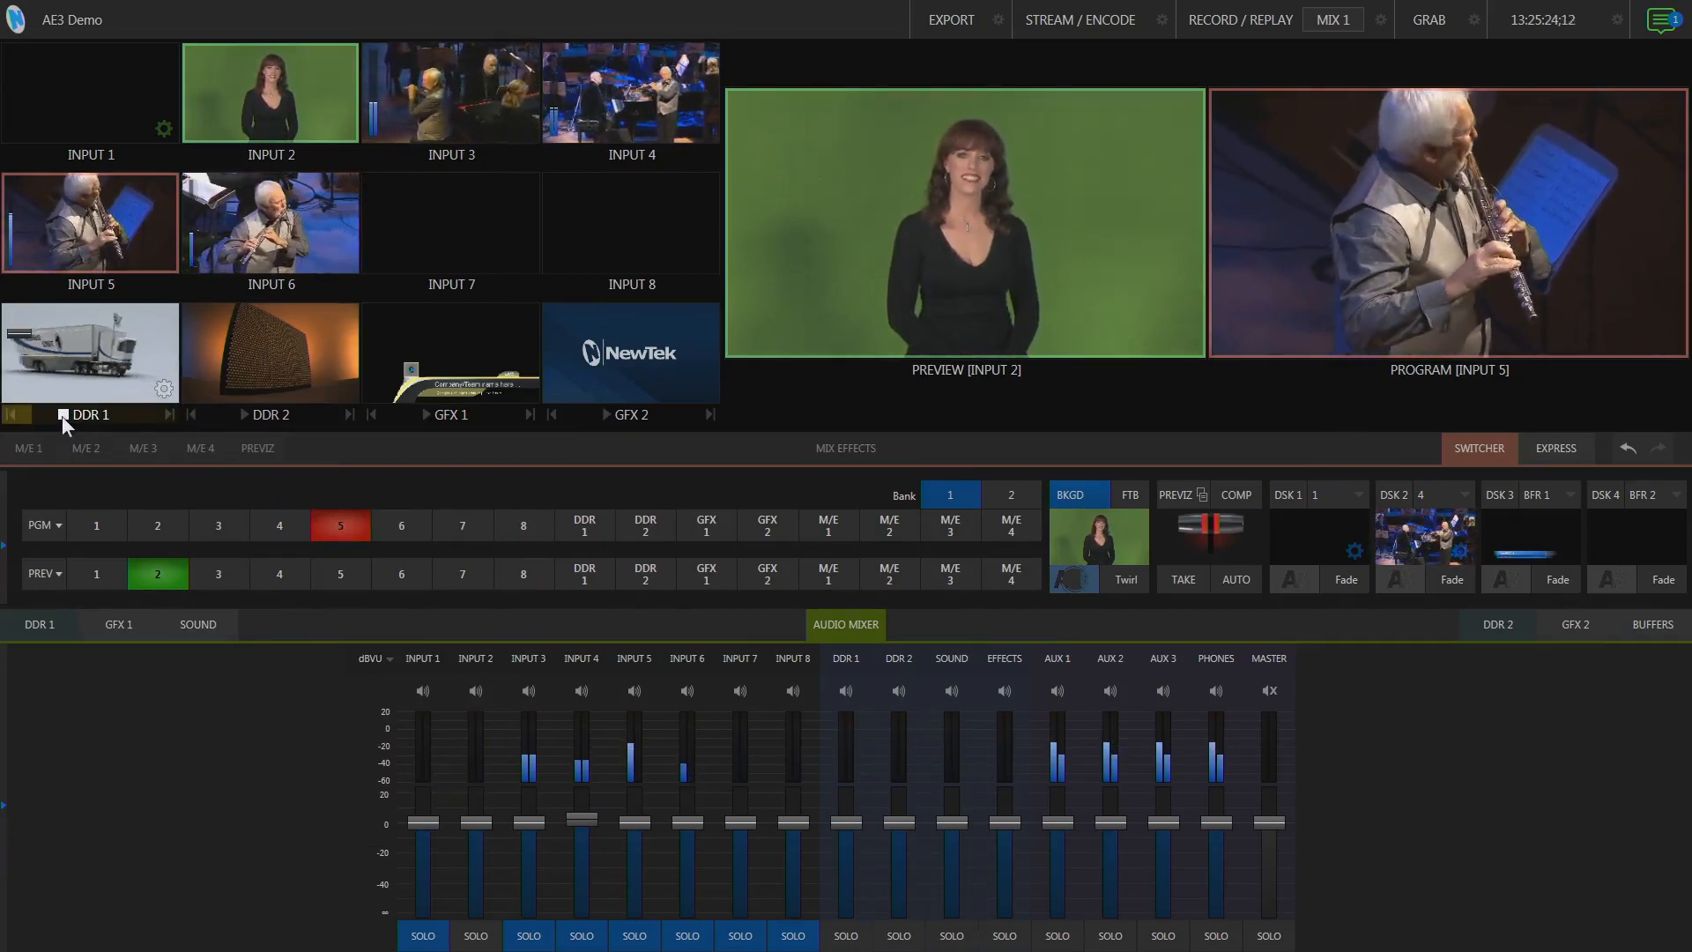
click(62, 415)
click(168, 414)
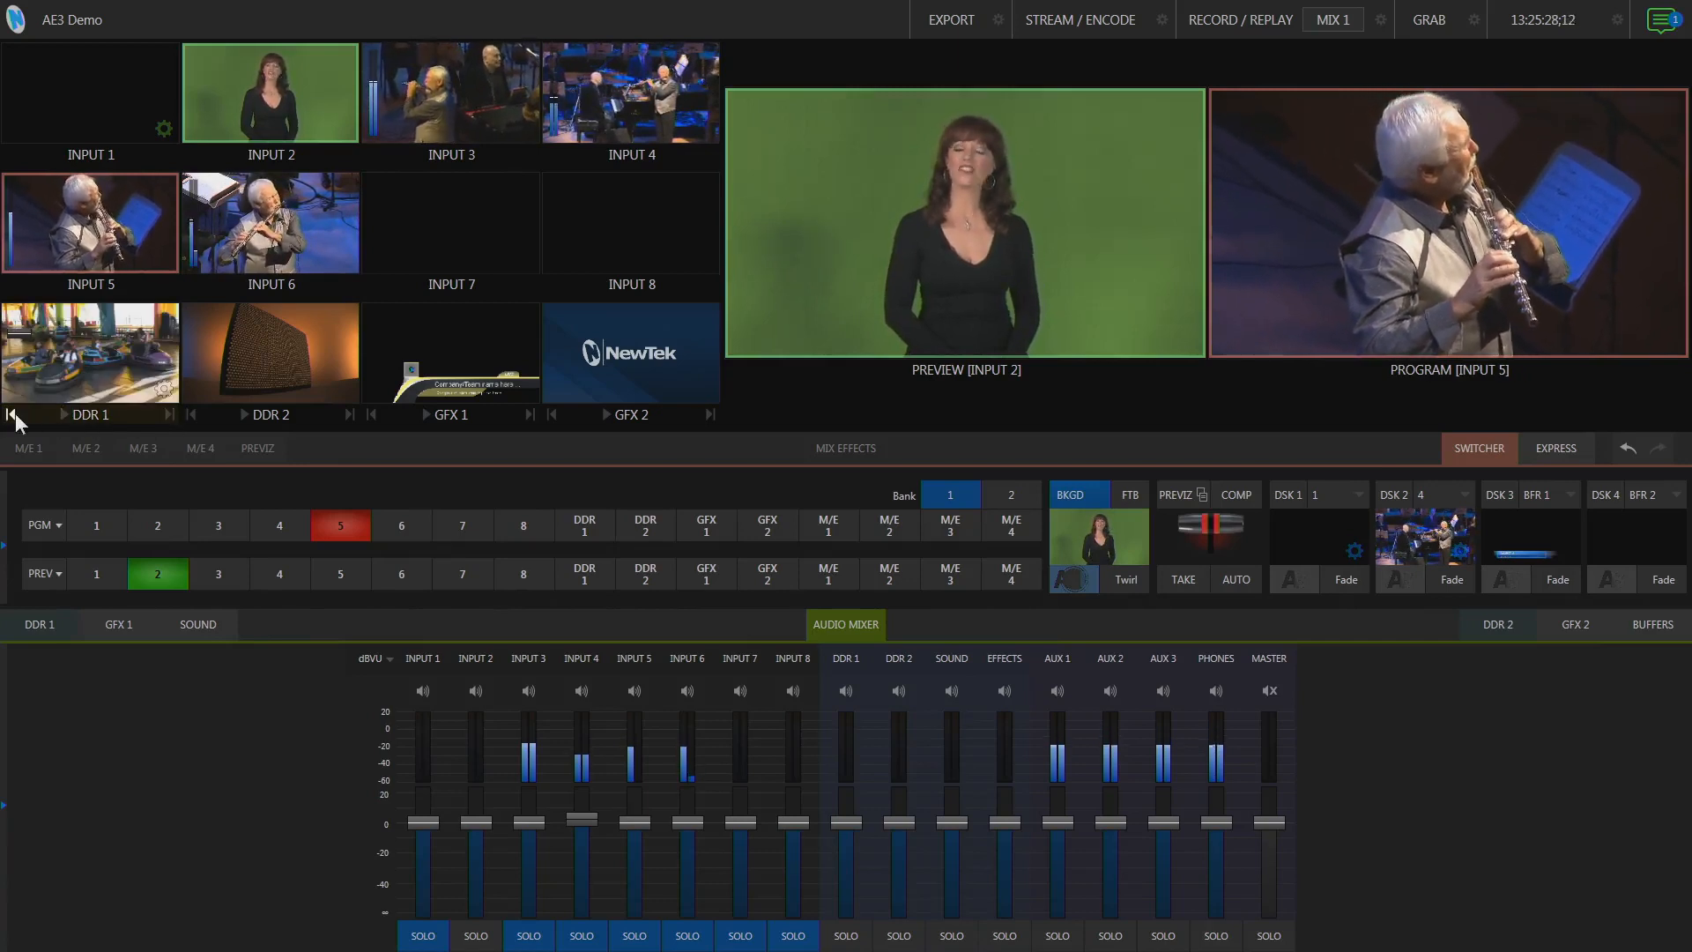
click(12, 414)
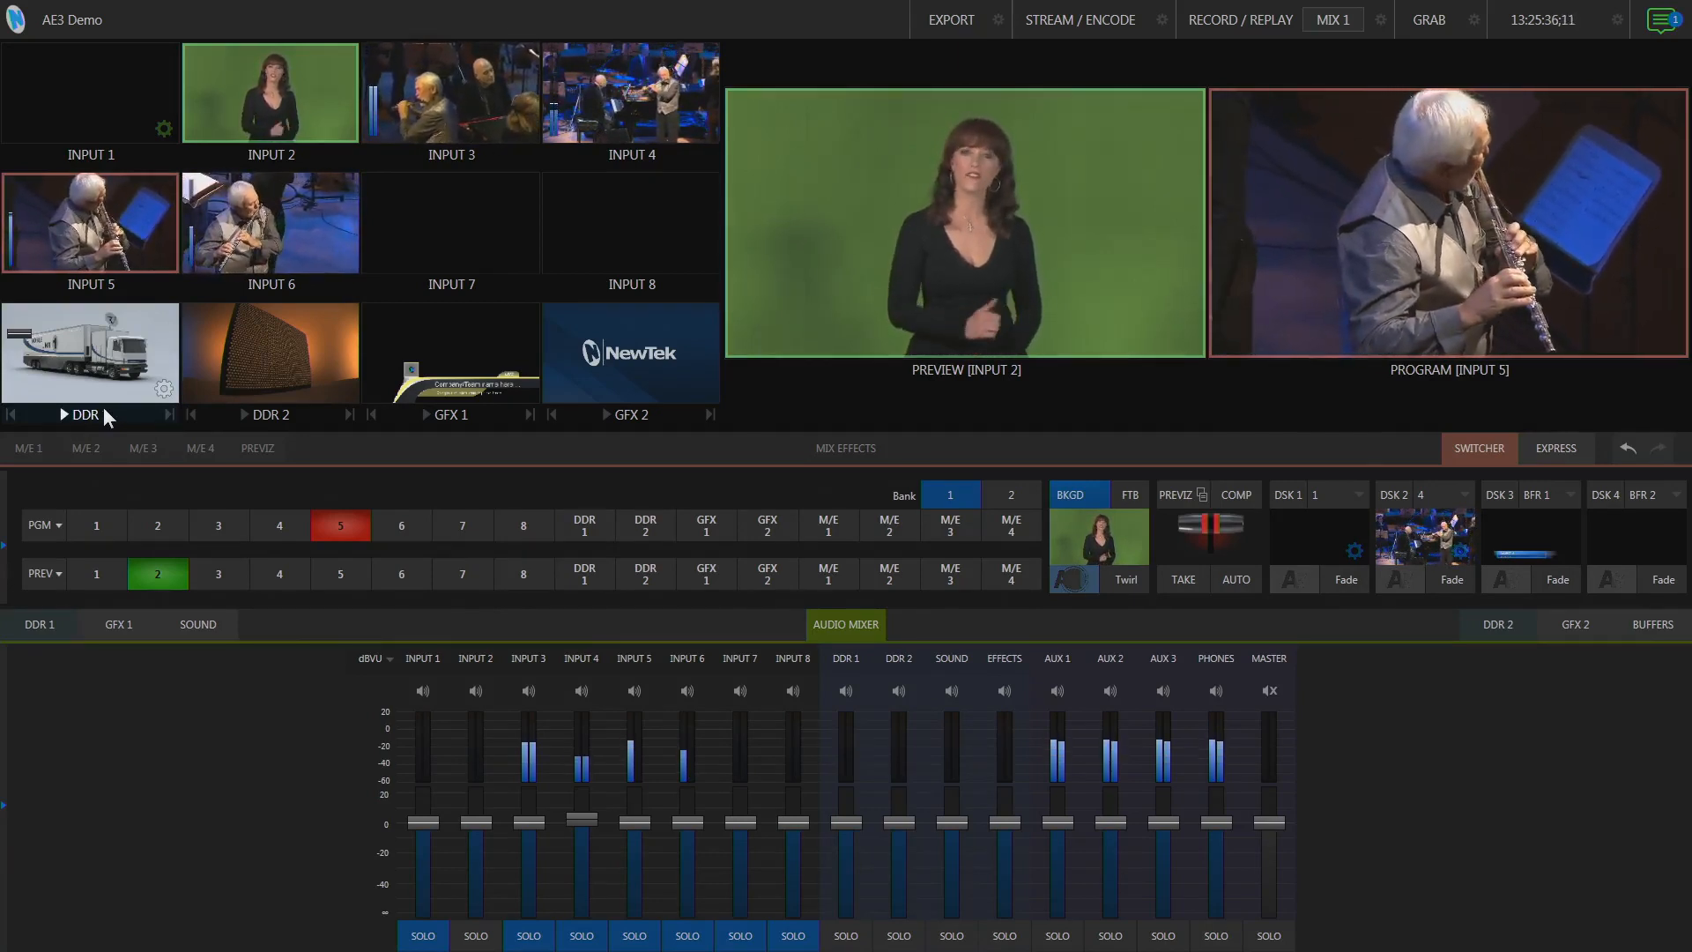
Step: Collapse the audio mixer pane to enlarge the monitors, and restore it
click(436, 630)
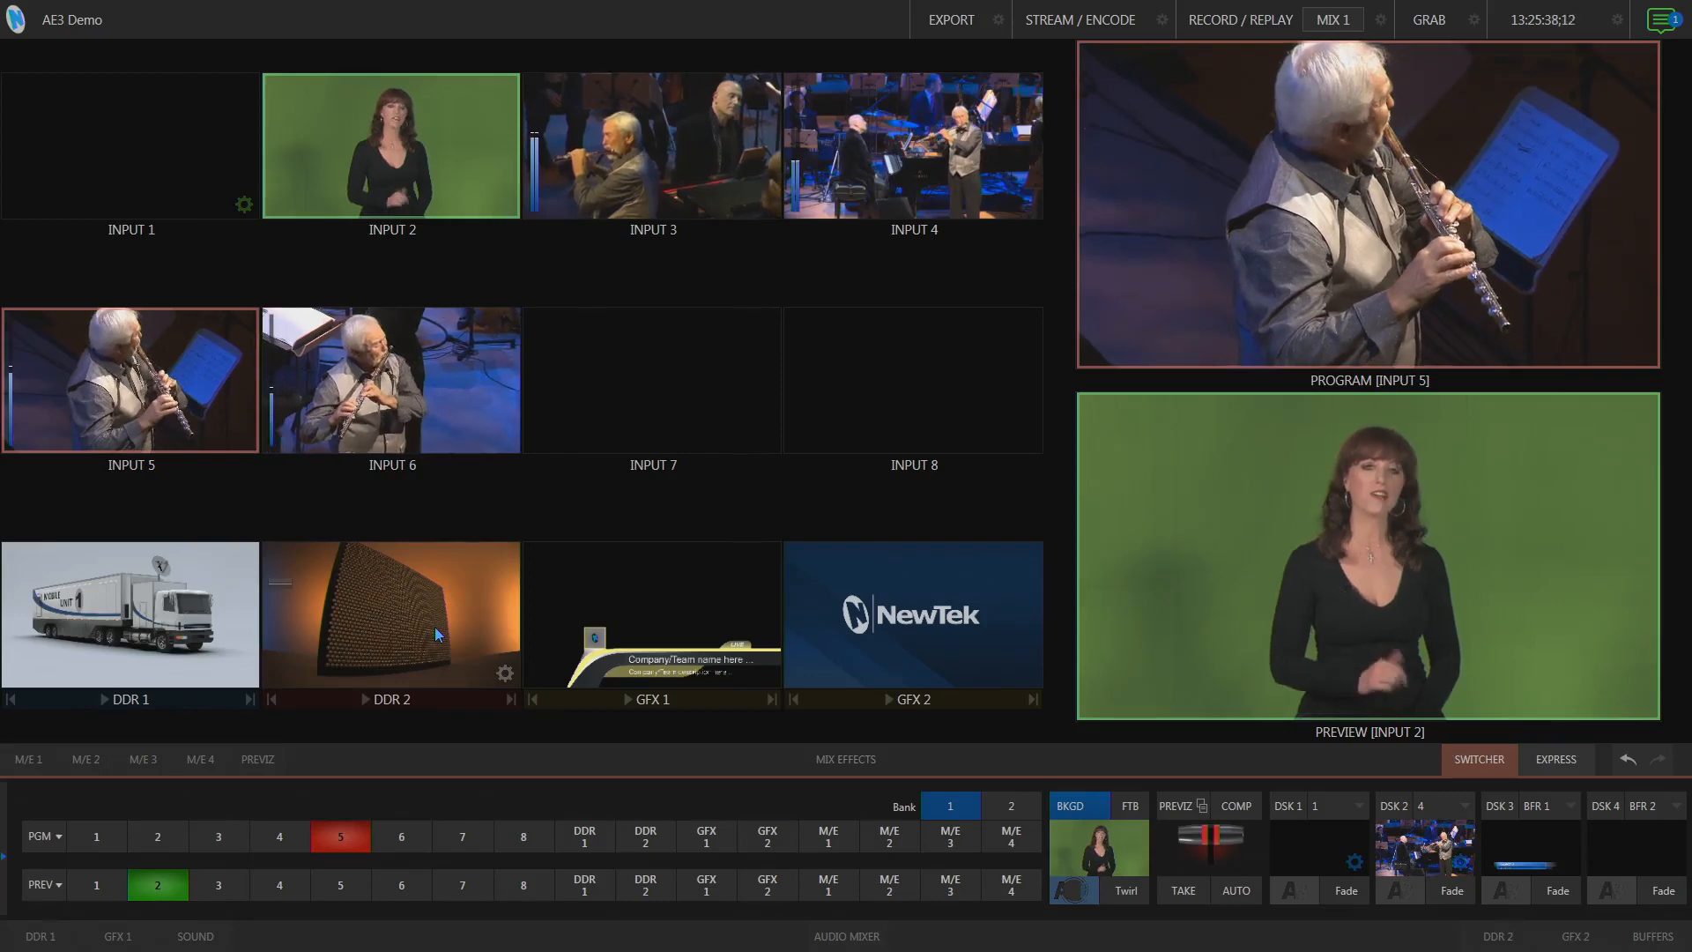
click(456, 937)
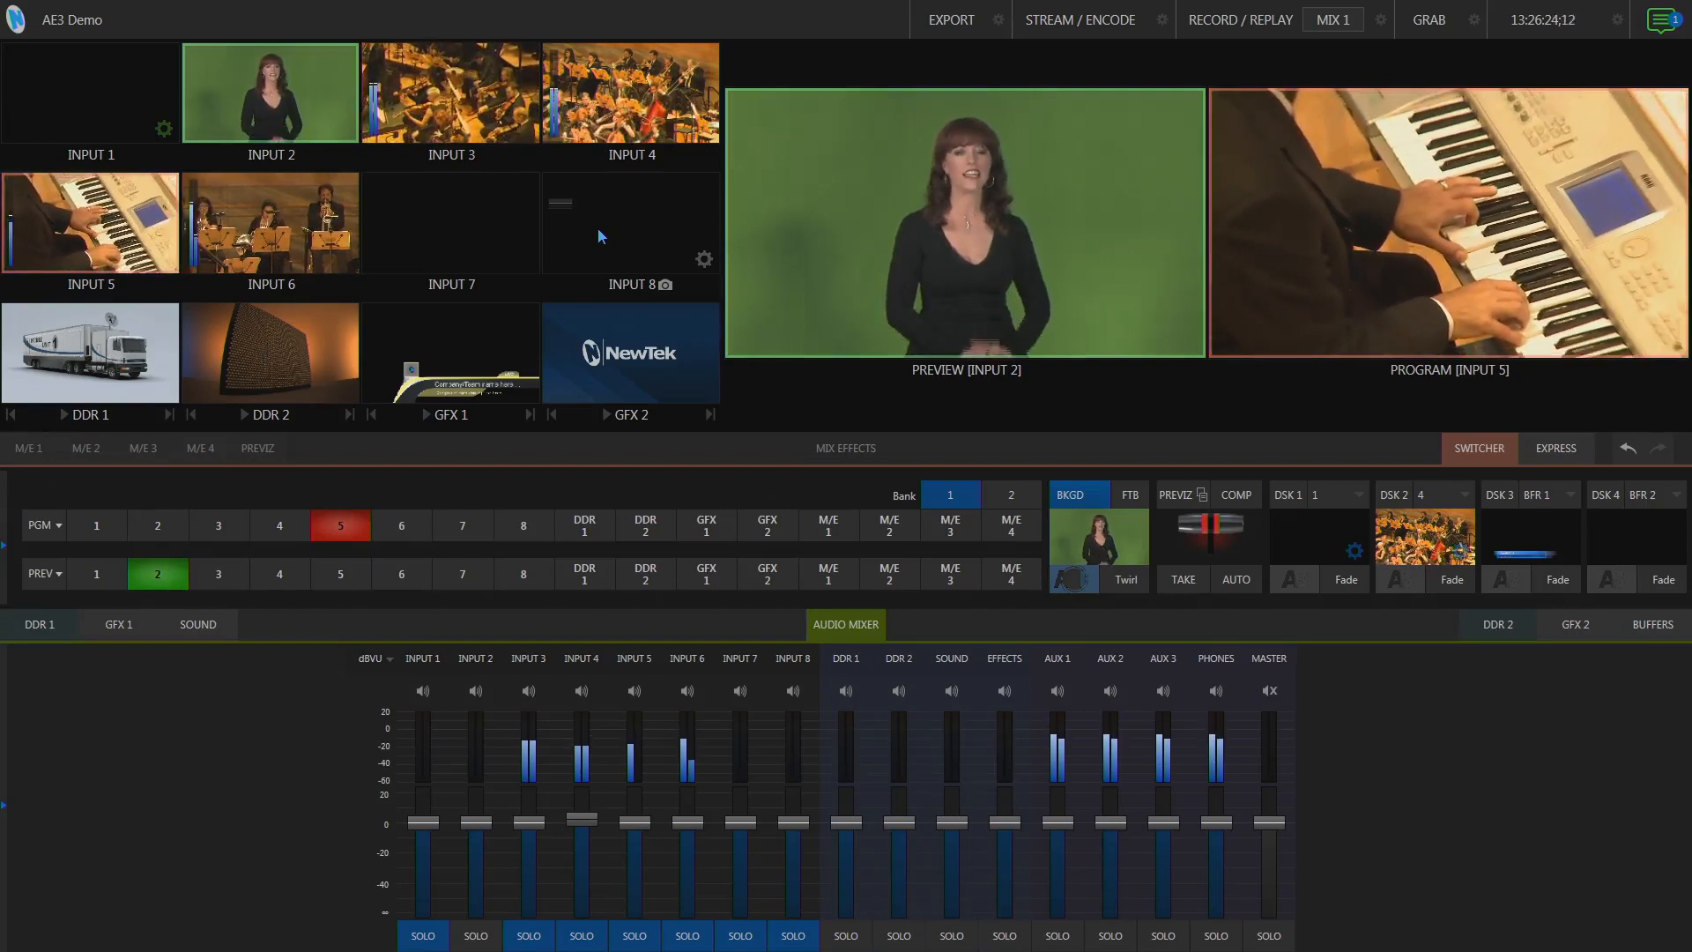
Step: Set Input 1's source to NDI-PTZ1 (Chan 1) in its configuration and expand its PTZ Presets
click(162, 128)
click(141, 241)
mouse_move(136, 282)
click(259, 284)
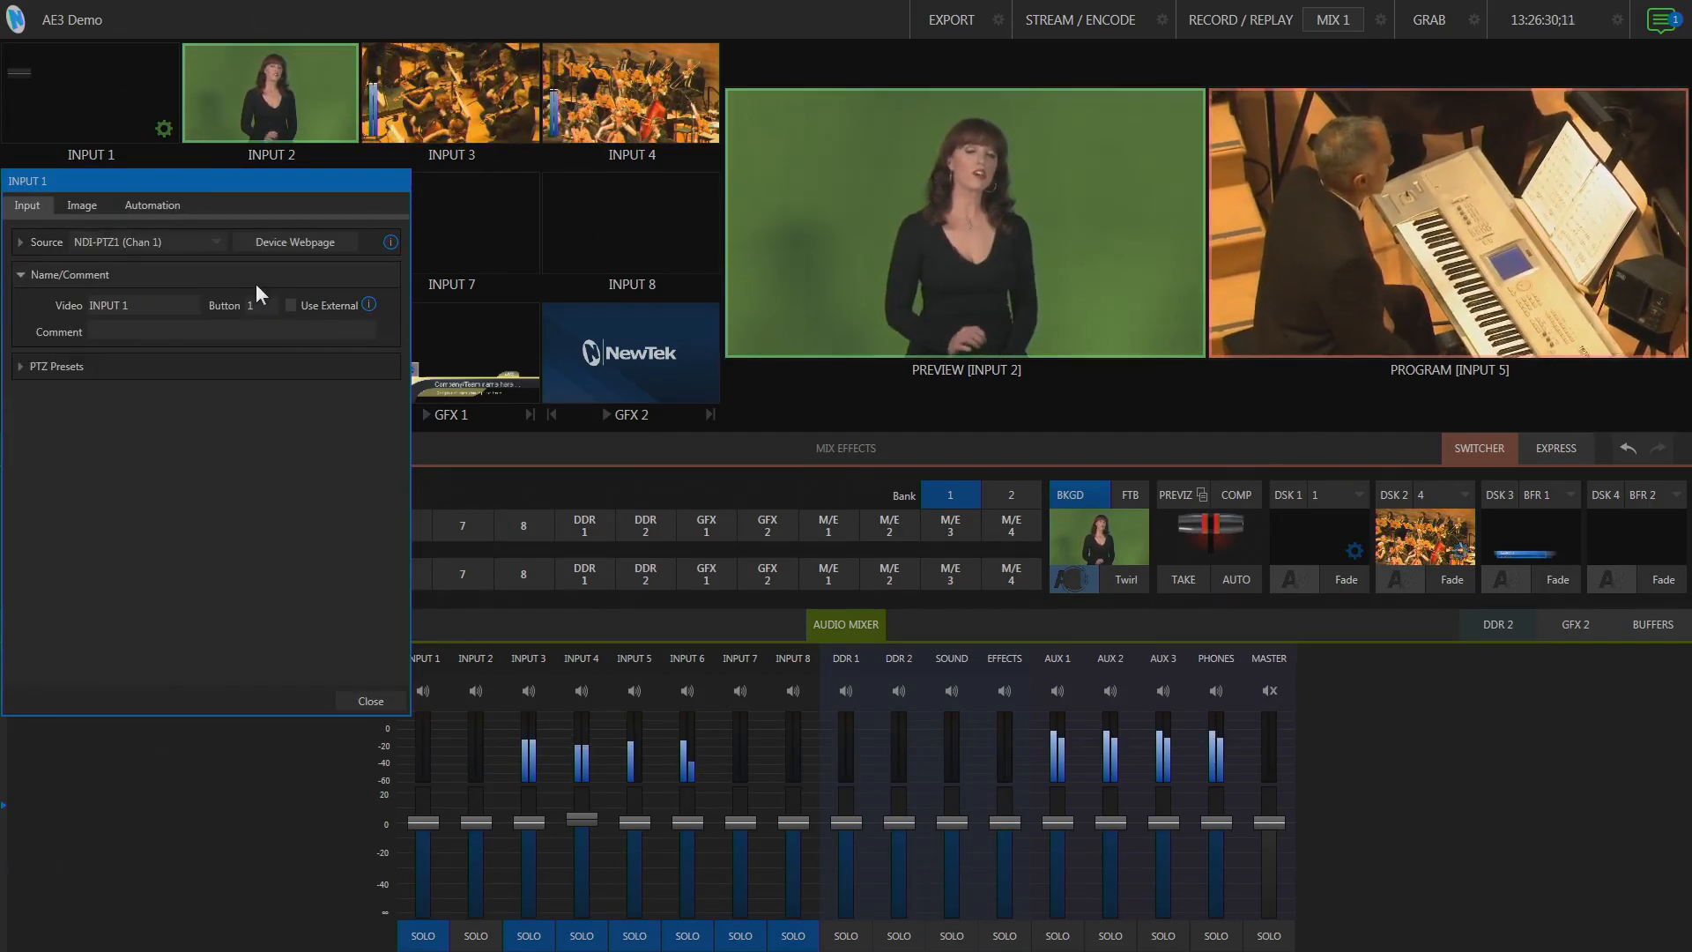
click(109, 363)
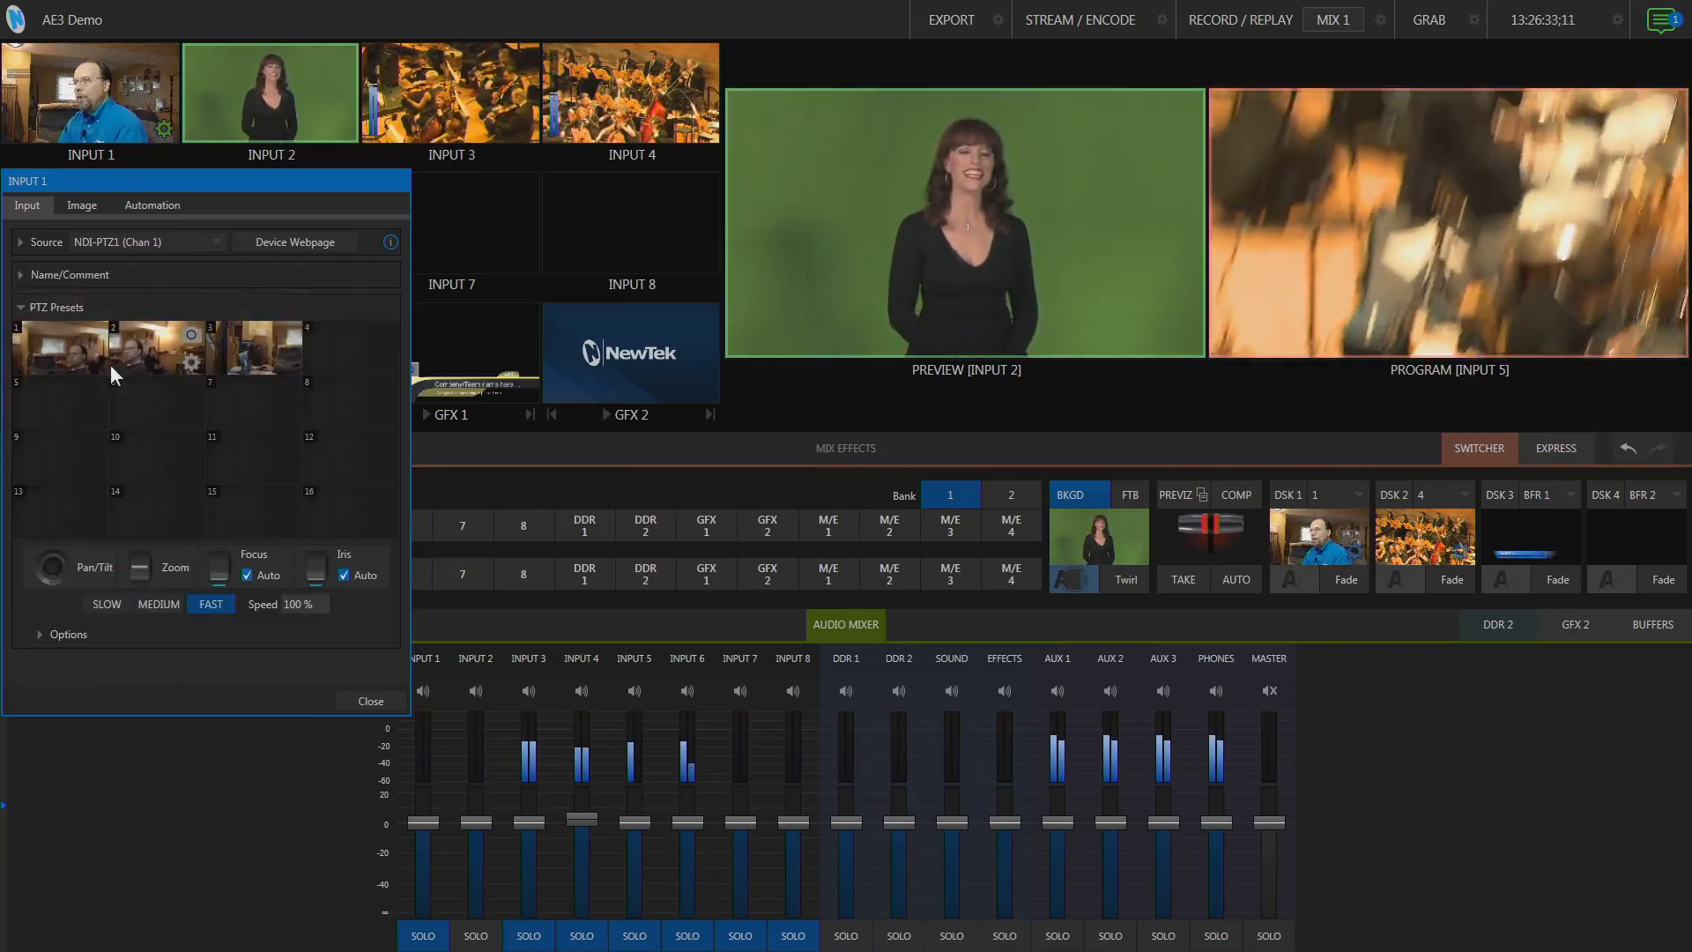
Step: Recall PTZ preset 1 for Input 1, examine its white balance and Invert Joystick options, and close the configuration
click(81, 204)
click(26, 204)
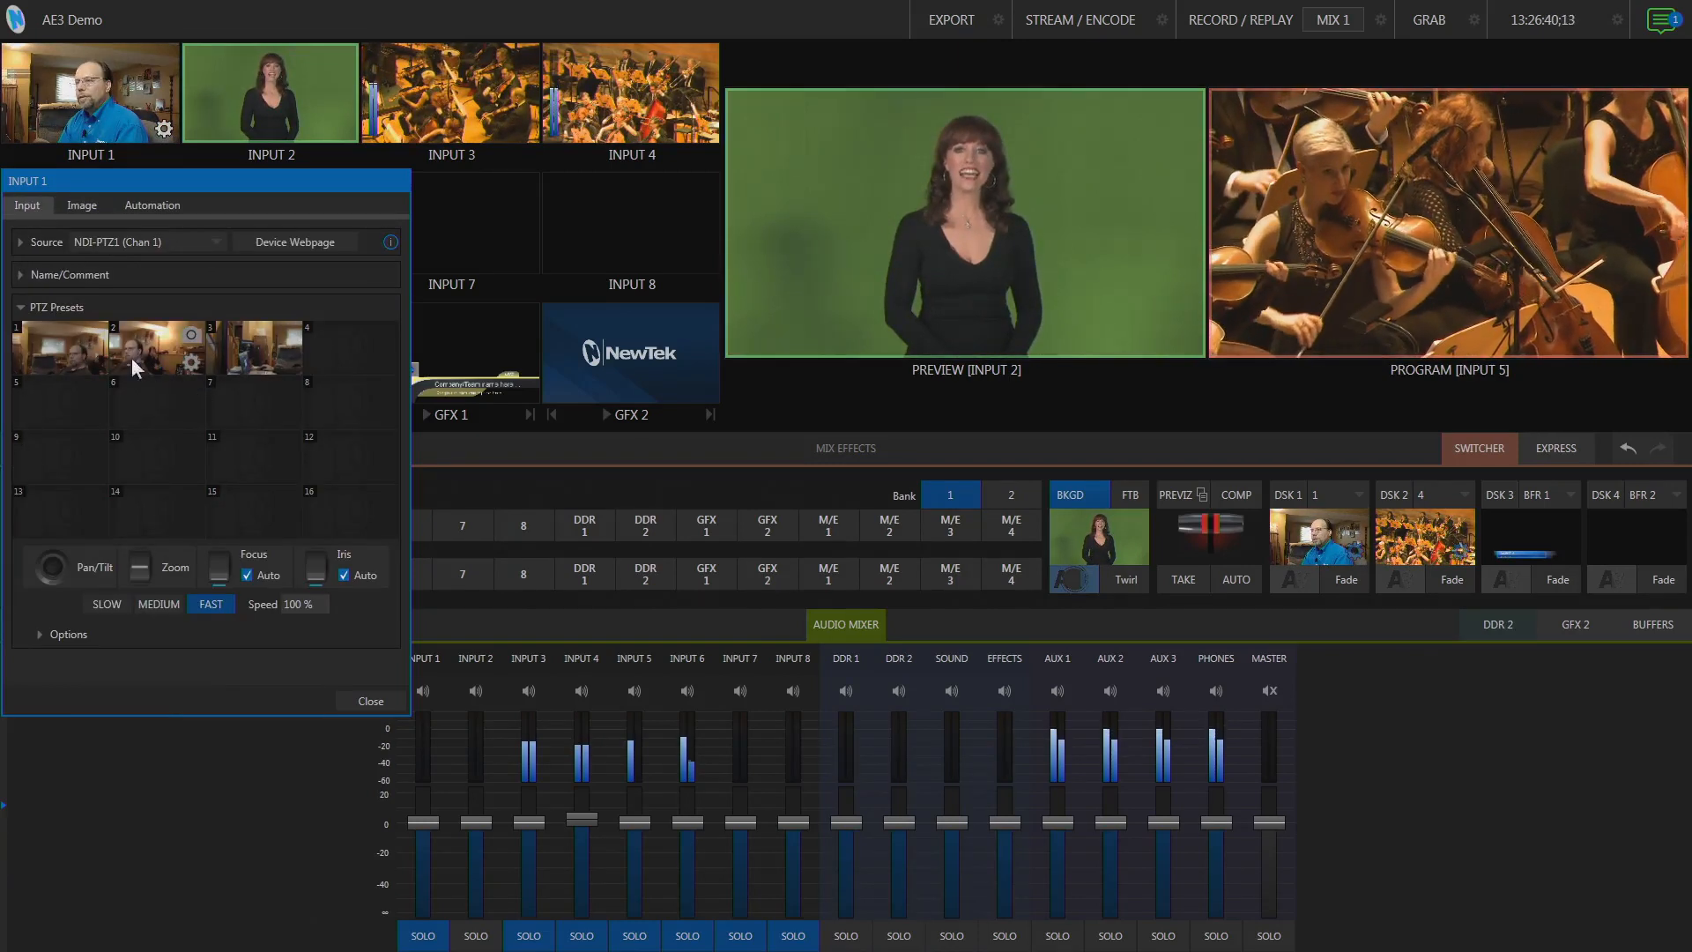
click(60, 352)
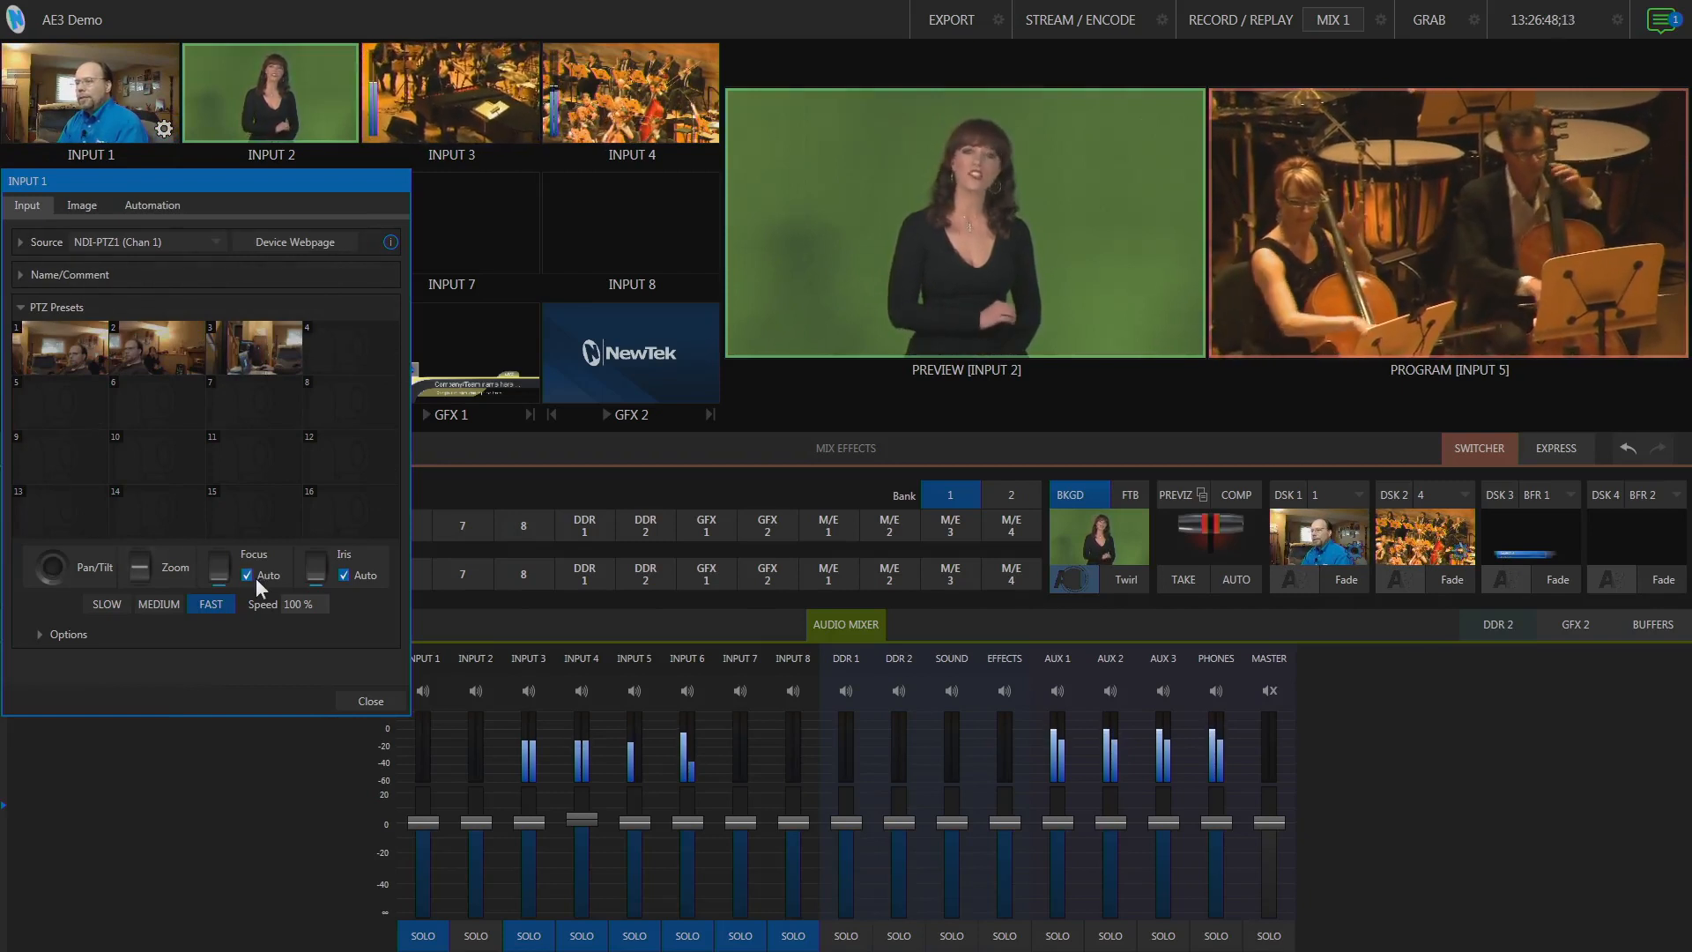
click(50, 637)
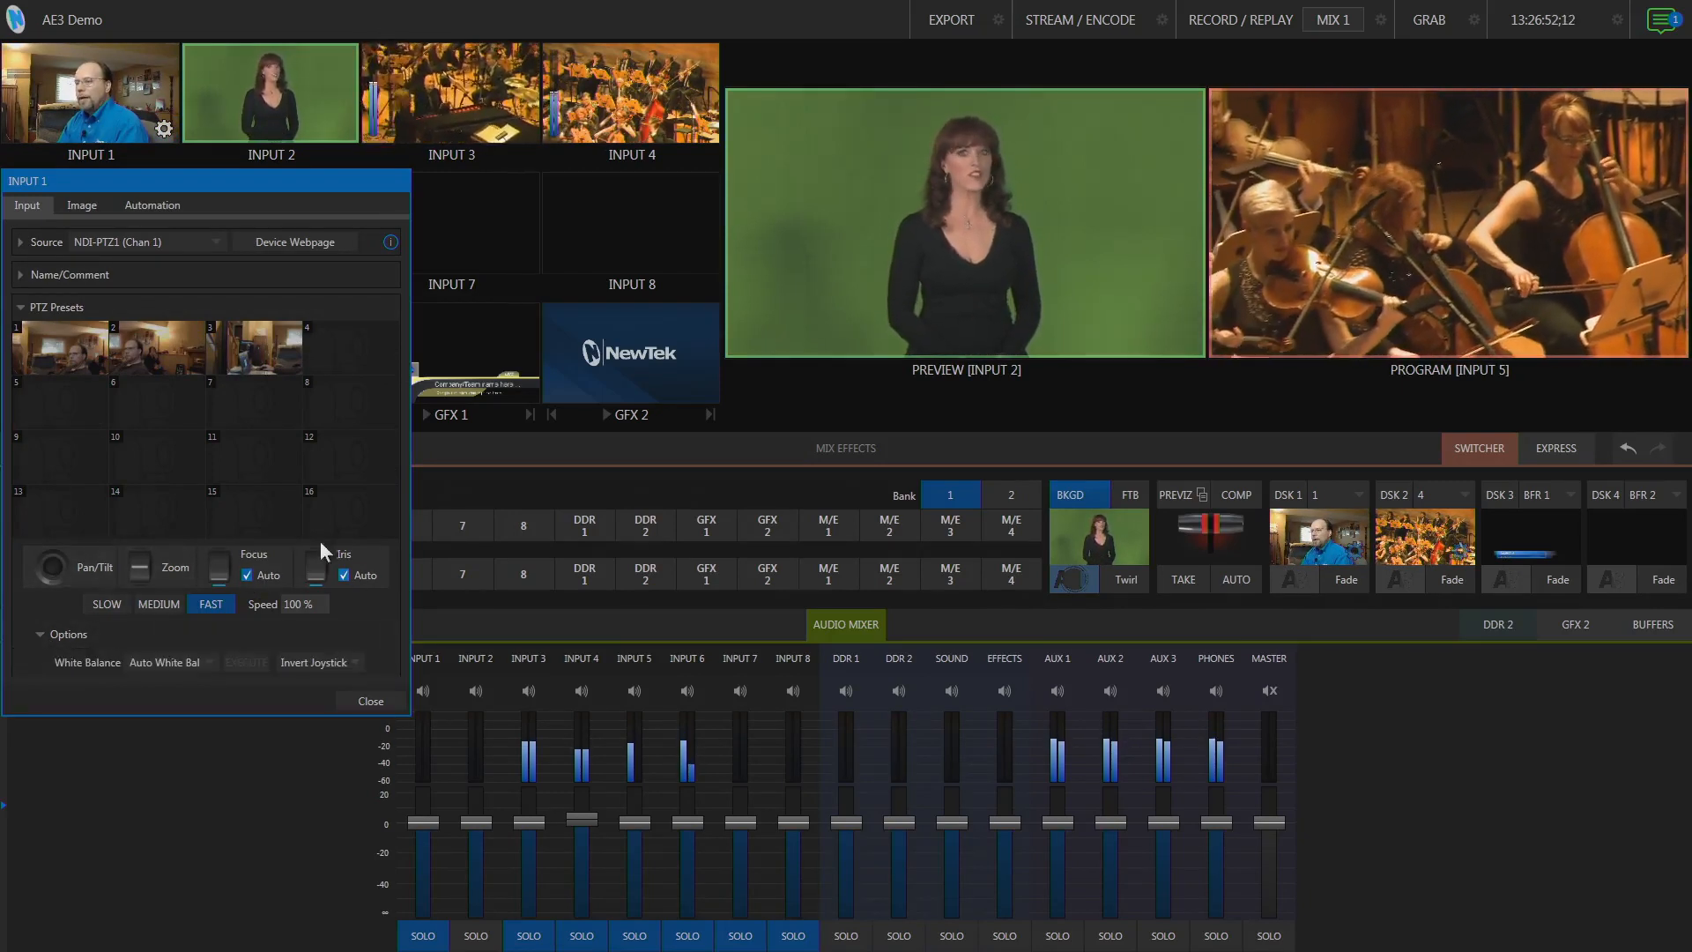
click(321, 663)
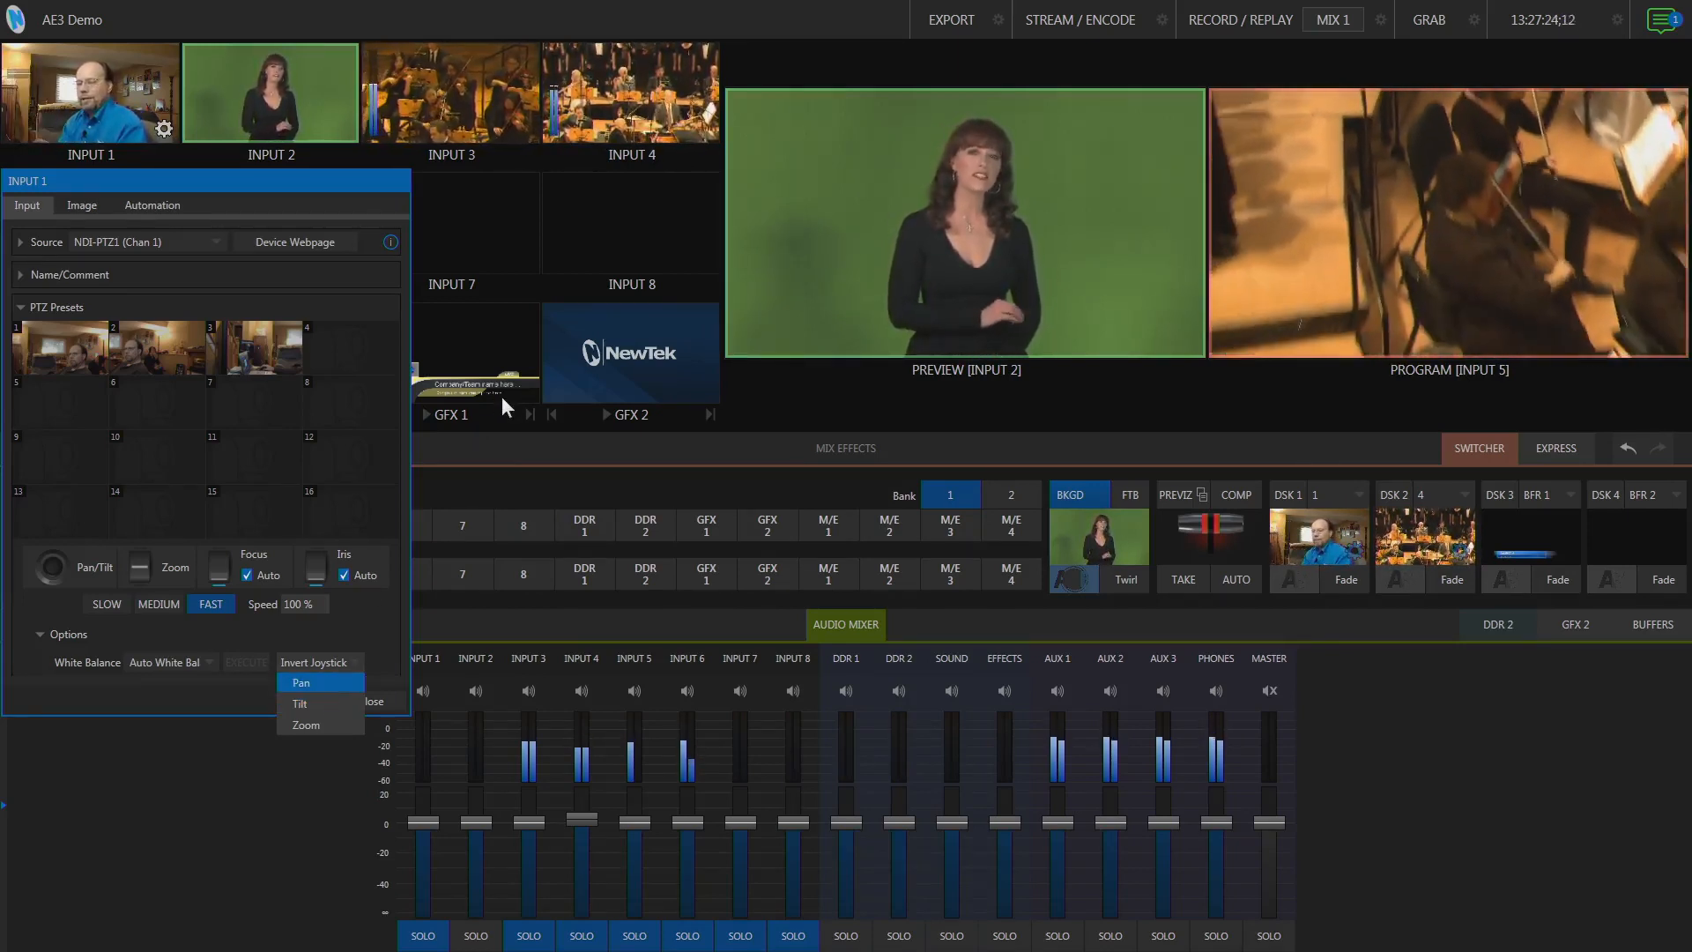
click(388, 618)
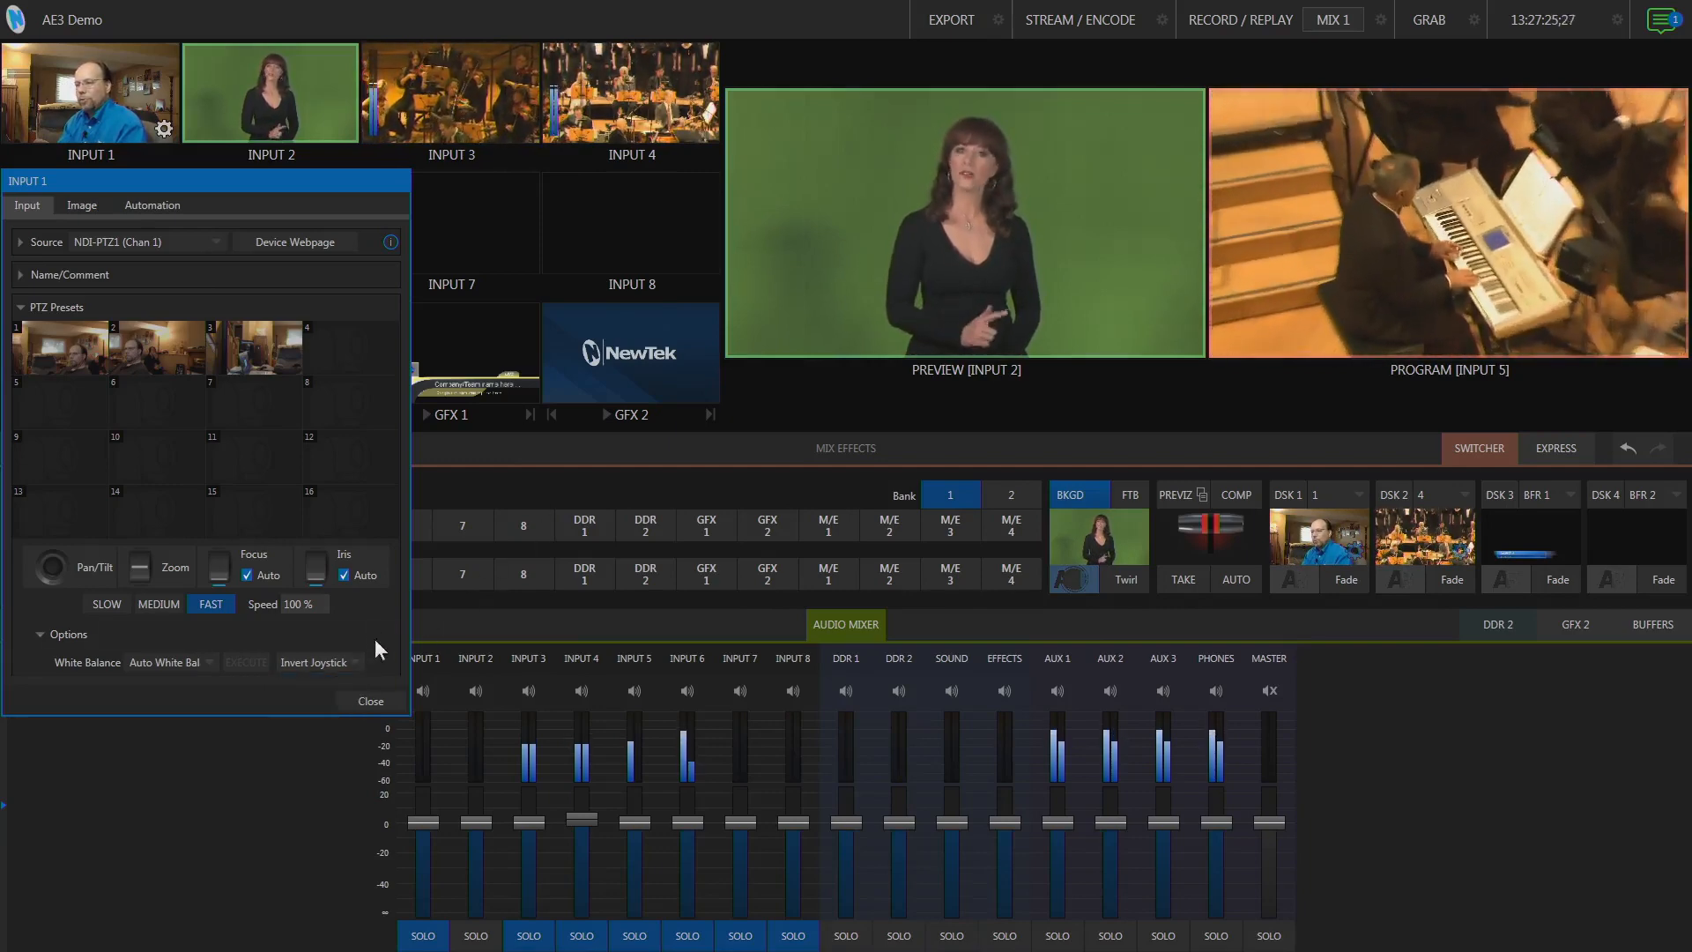
click(371, 701)
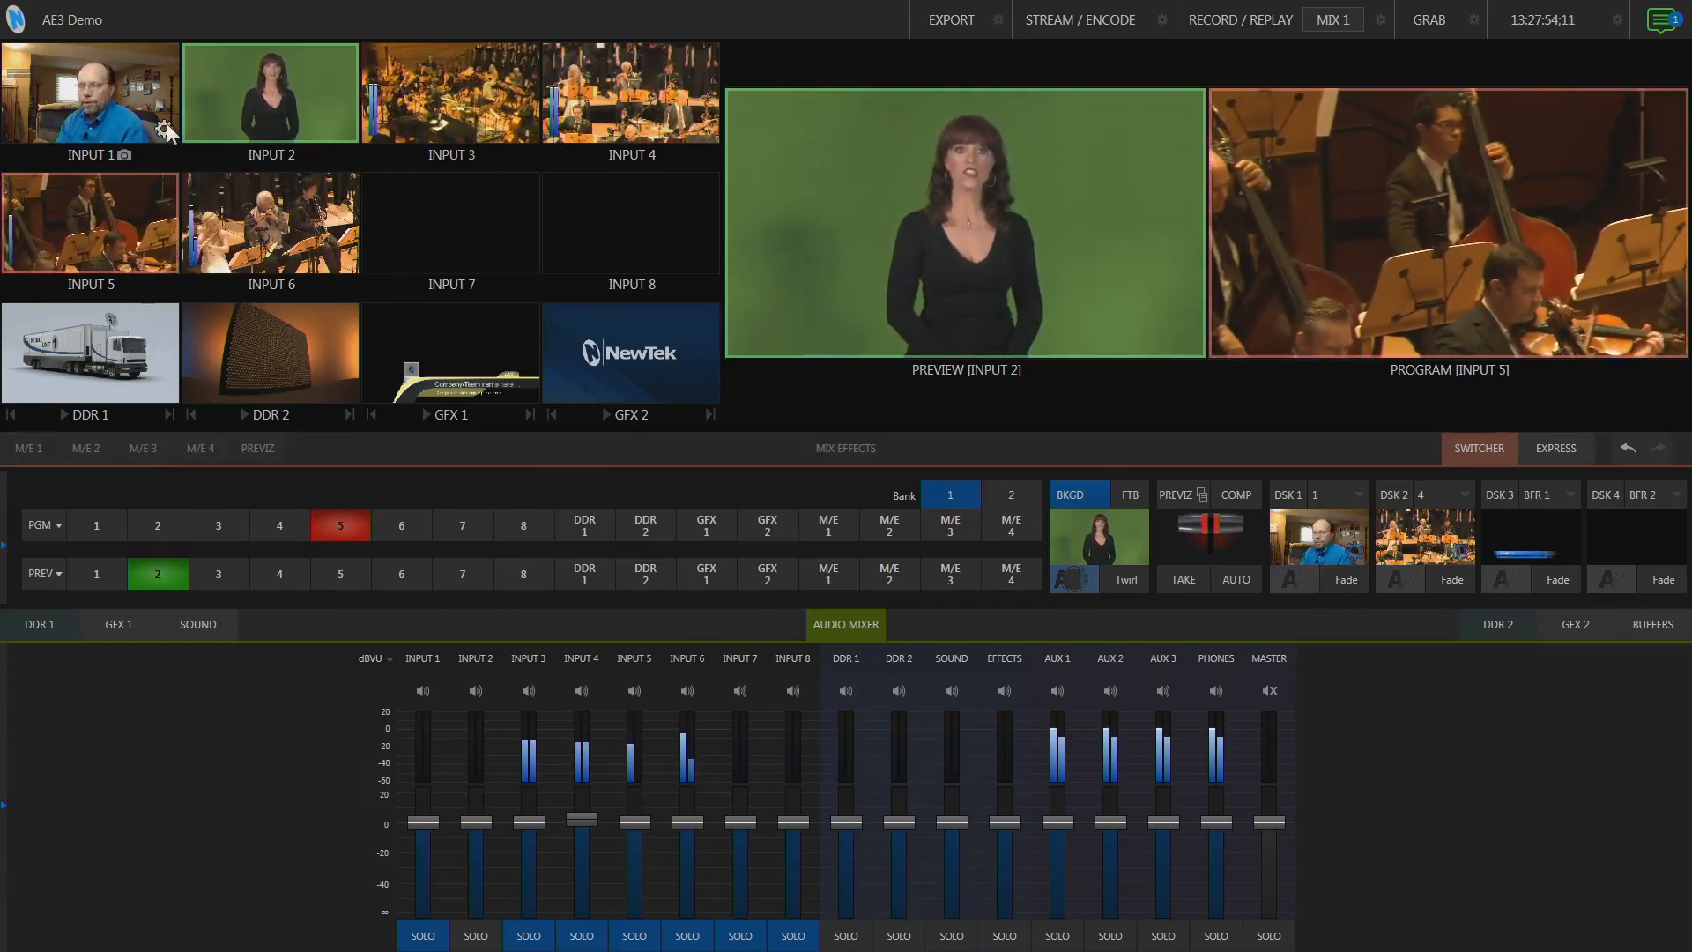
click(164, 130)
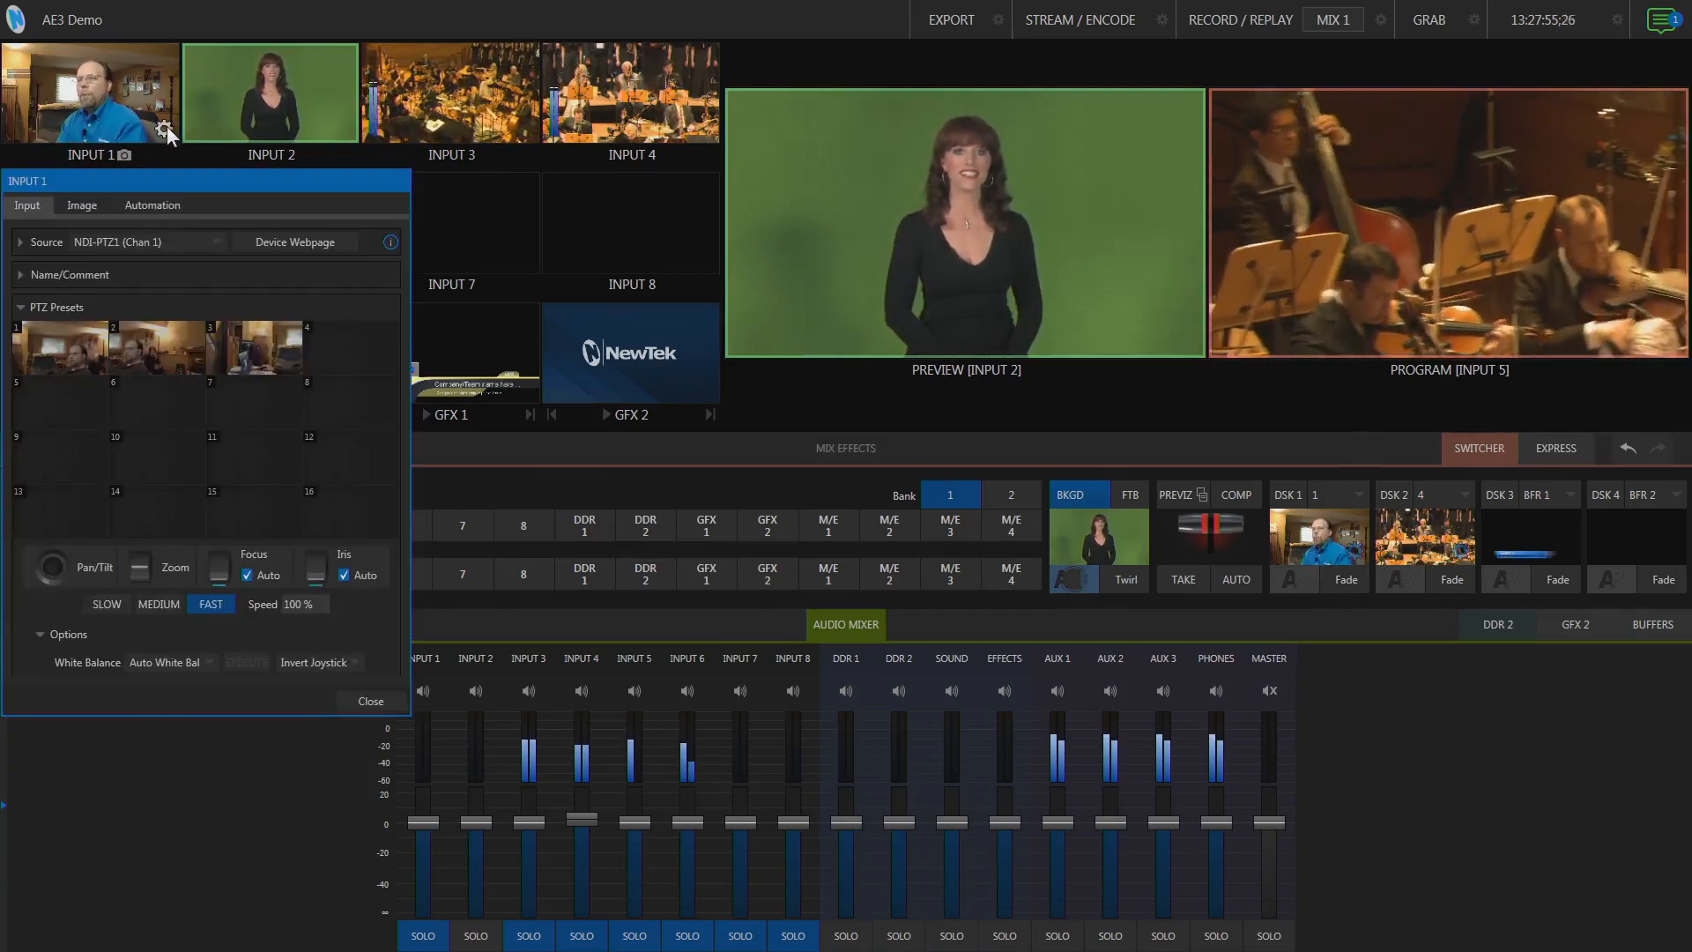
click(371, 701)
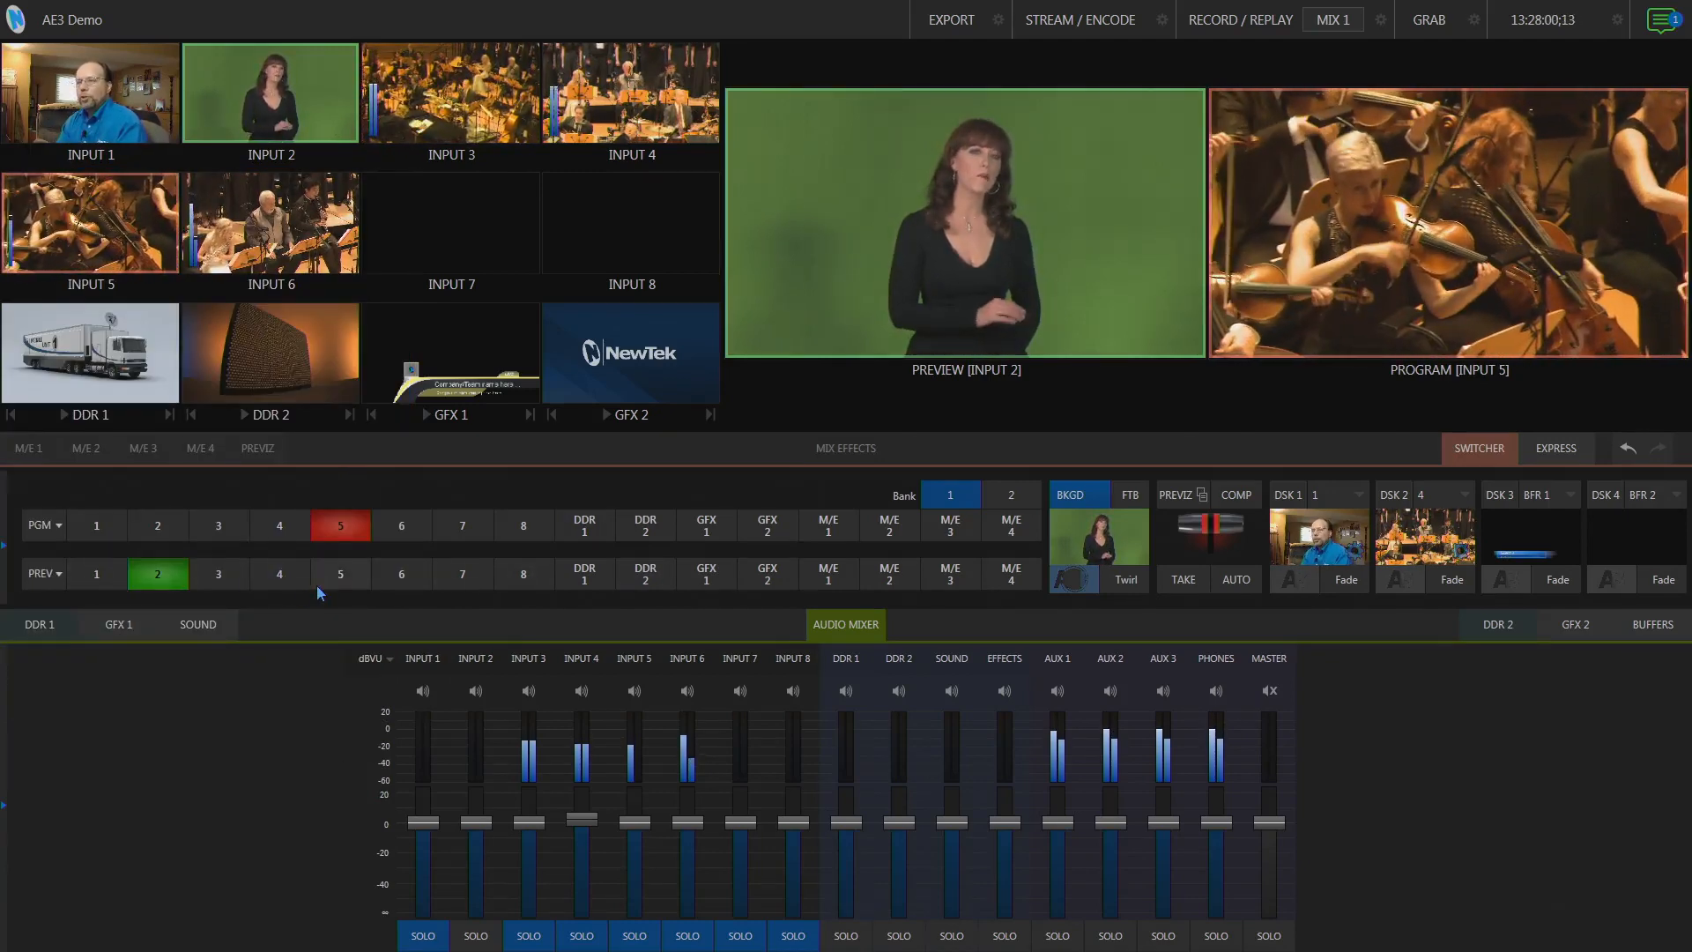
Step: Put Input 1 on preview and open its configuration from the Preview row to view the PTZ controls
click(99, 580)
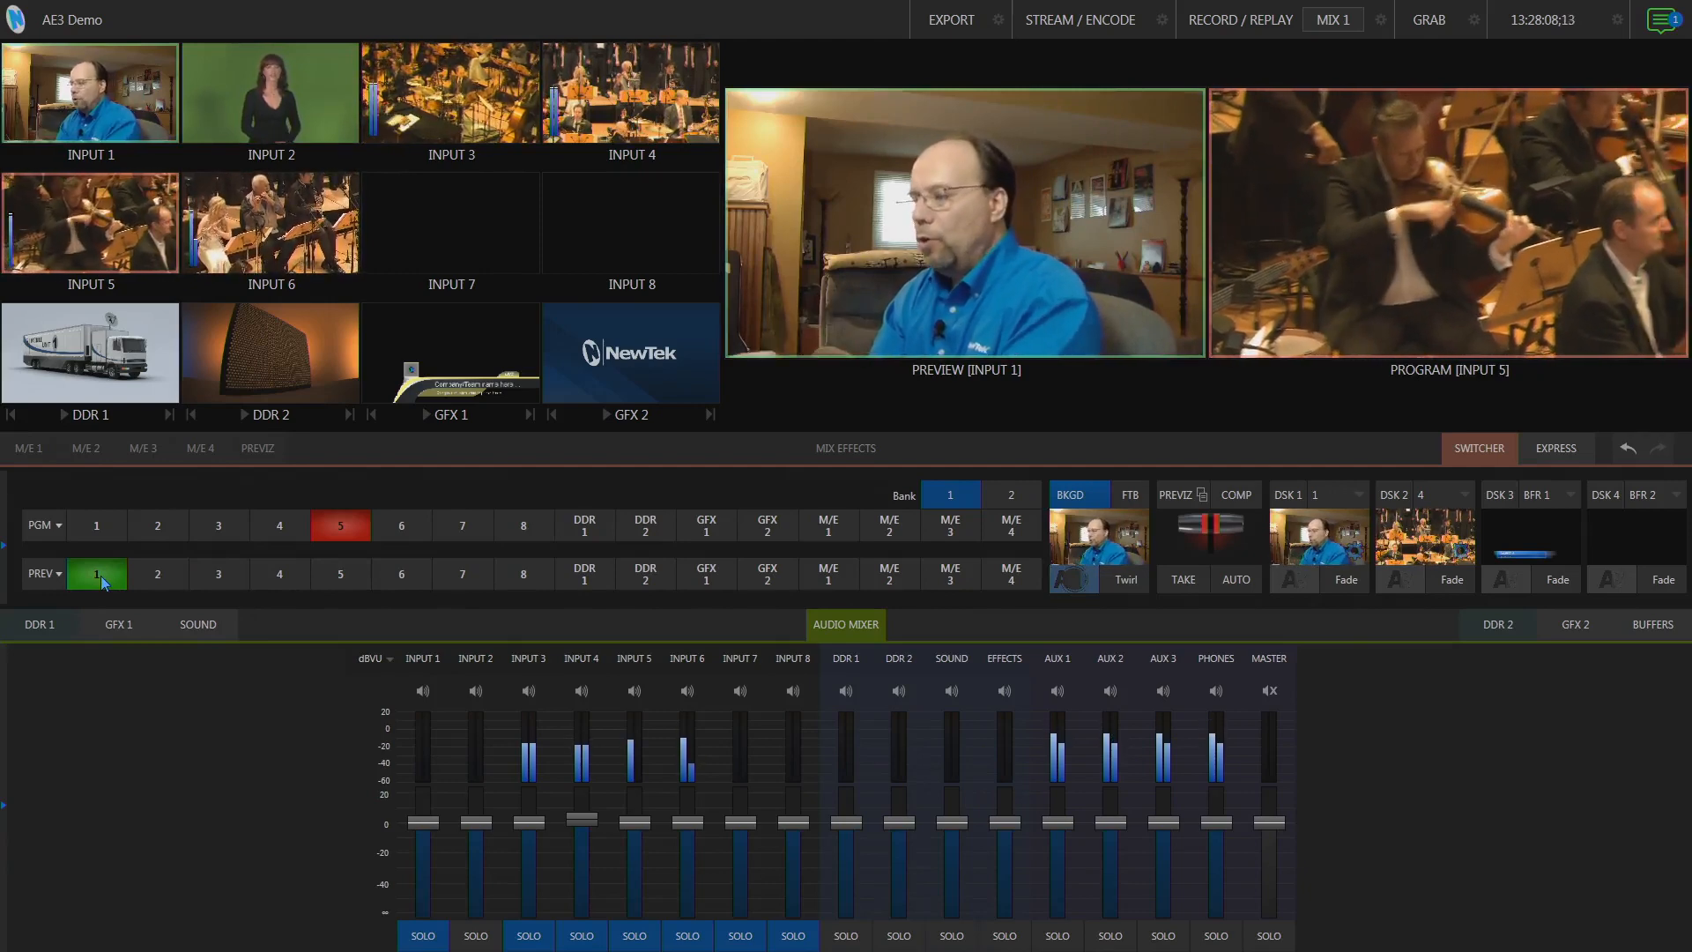
right_click(104, 583)
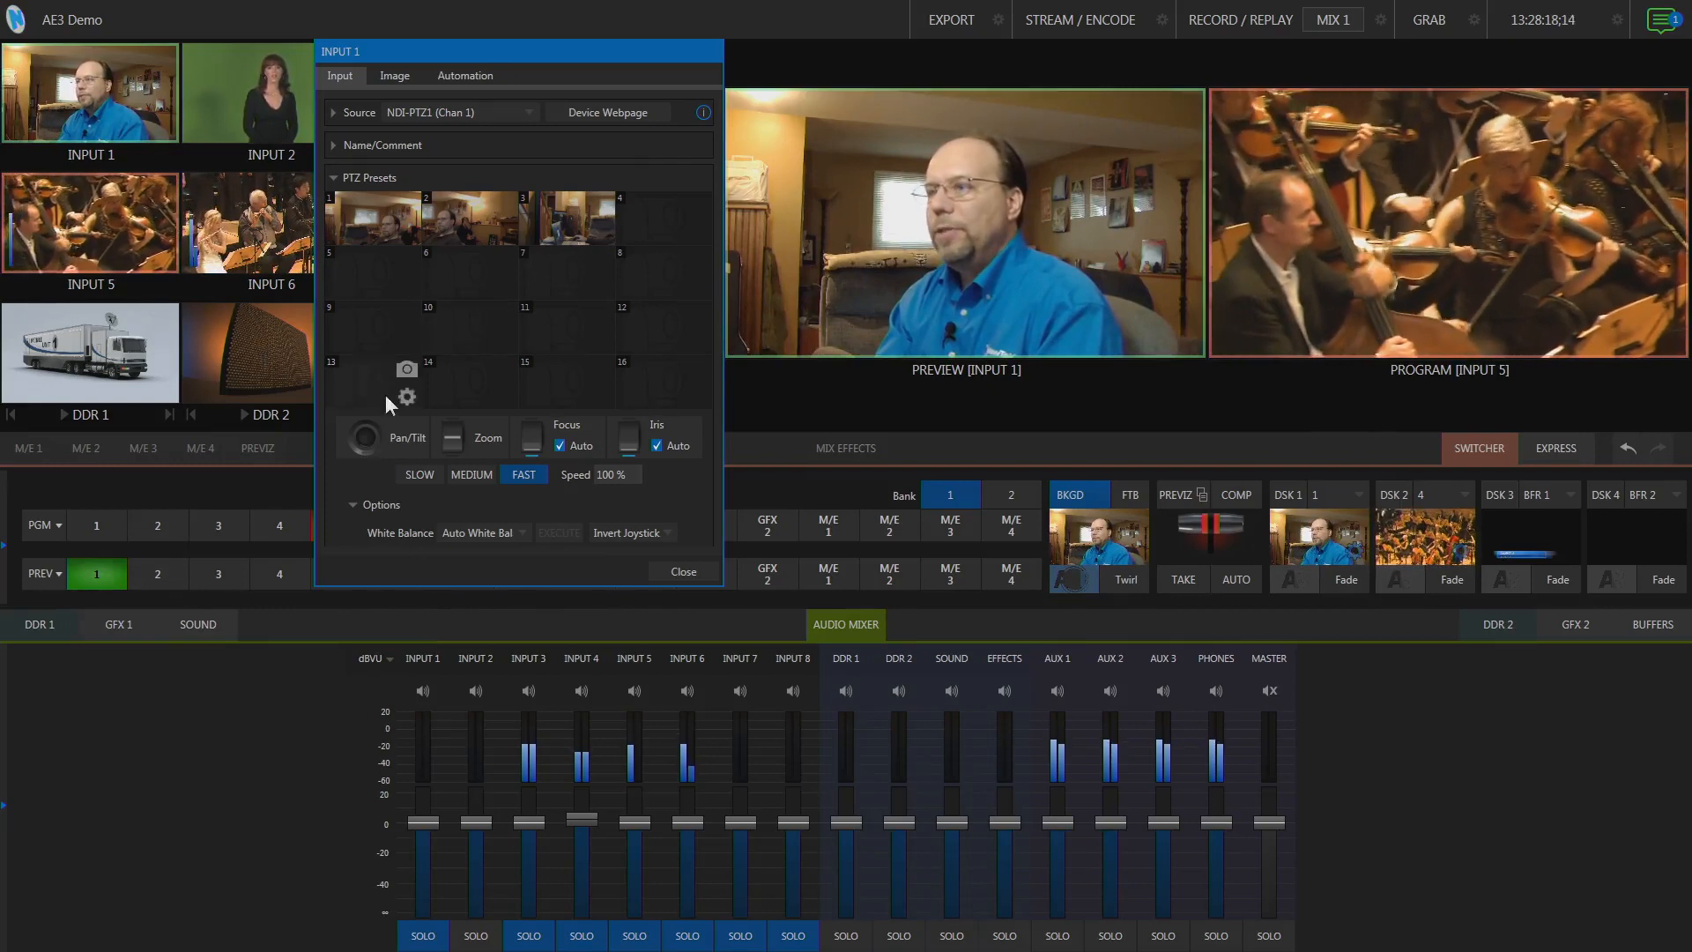
click(685, 573)
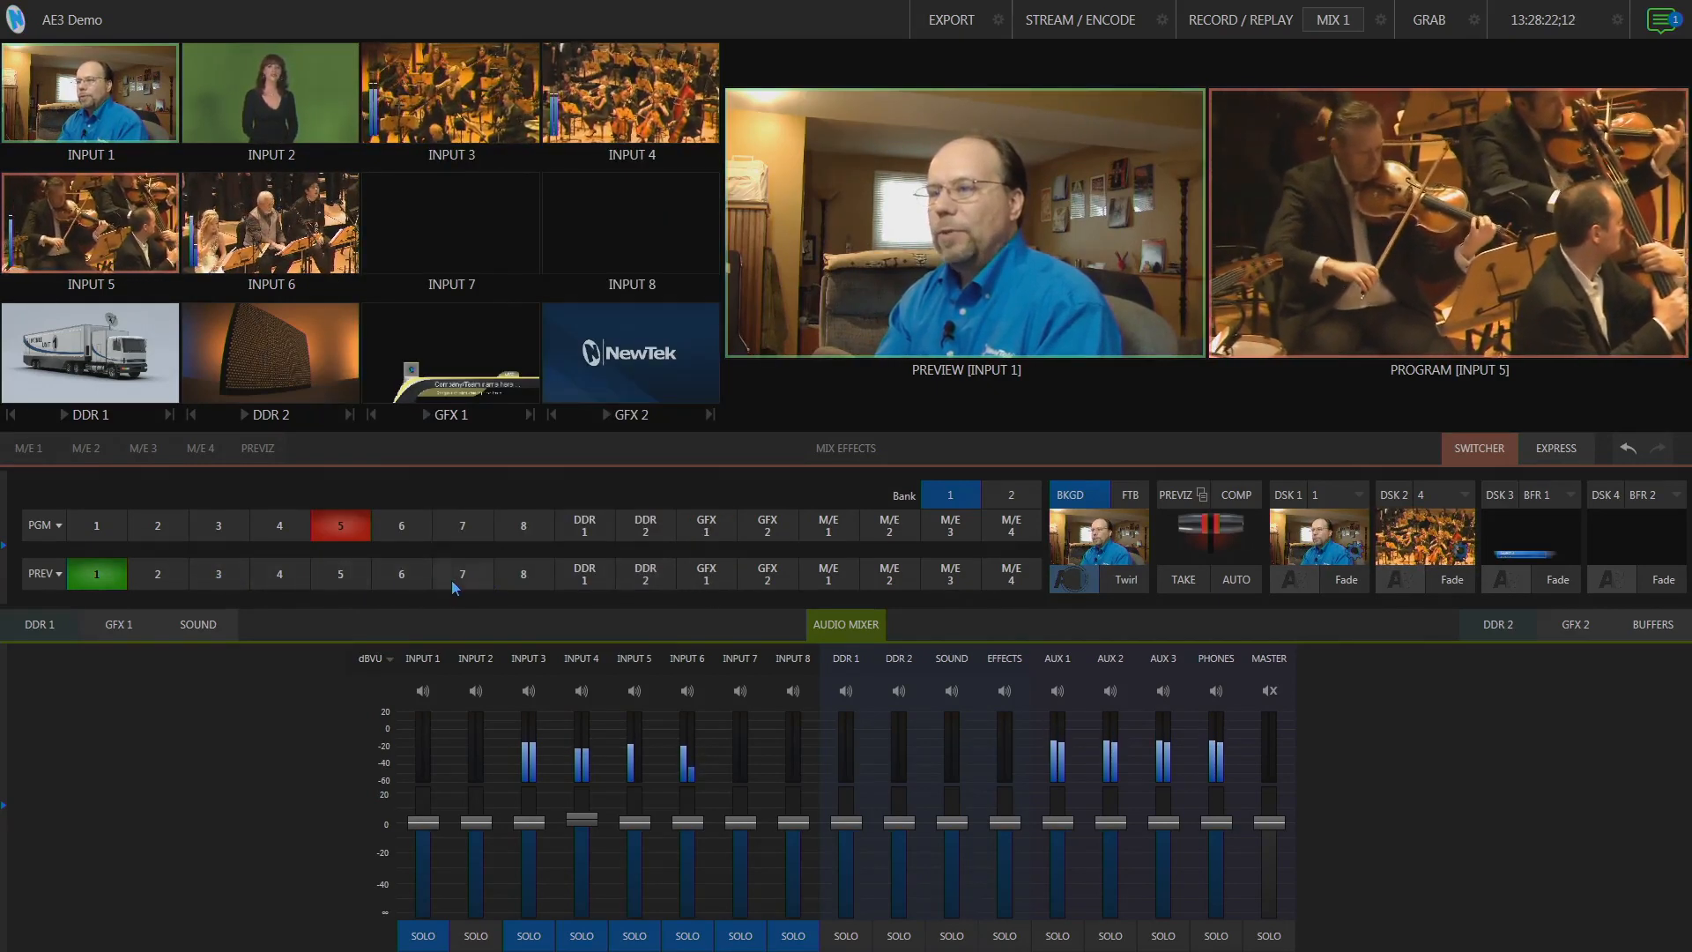
Step: Put Input 7 on preview and check its source configuration from the Preview row
click(455, 577)
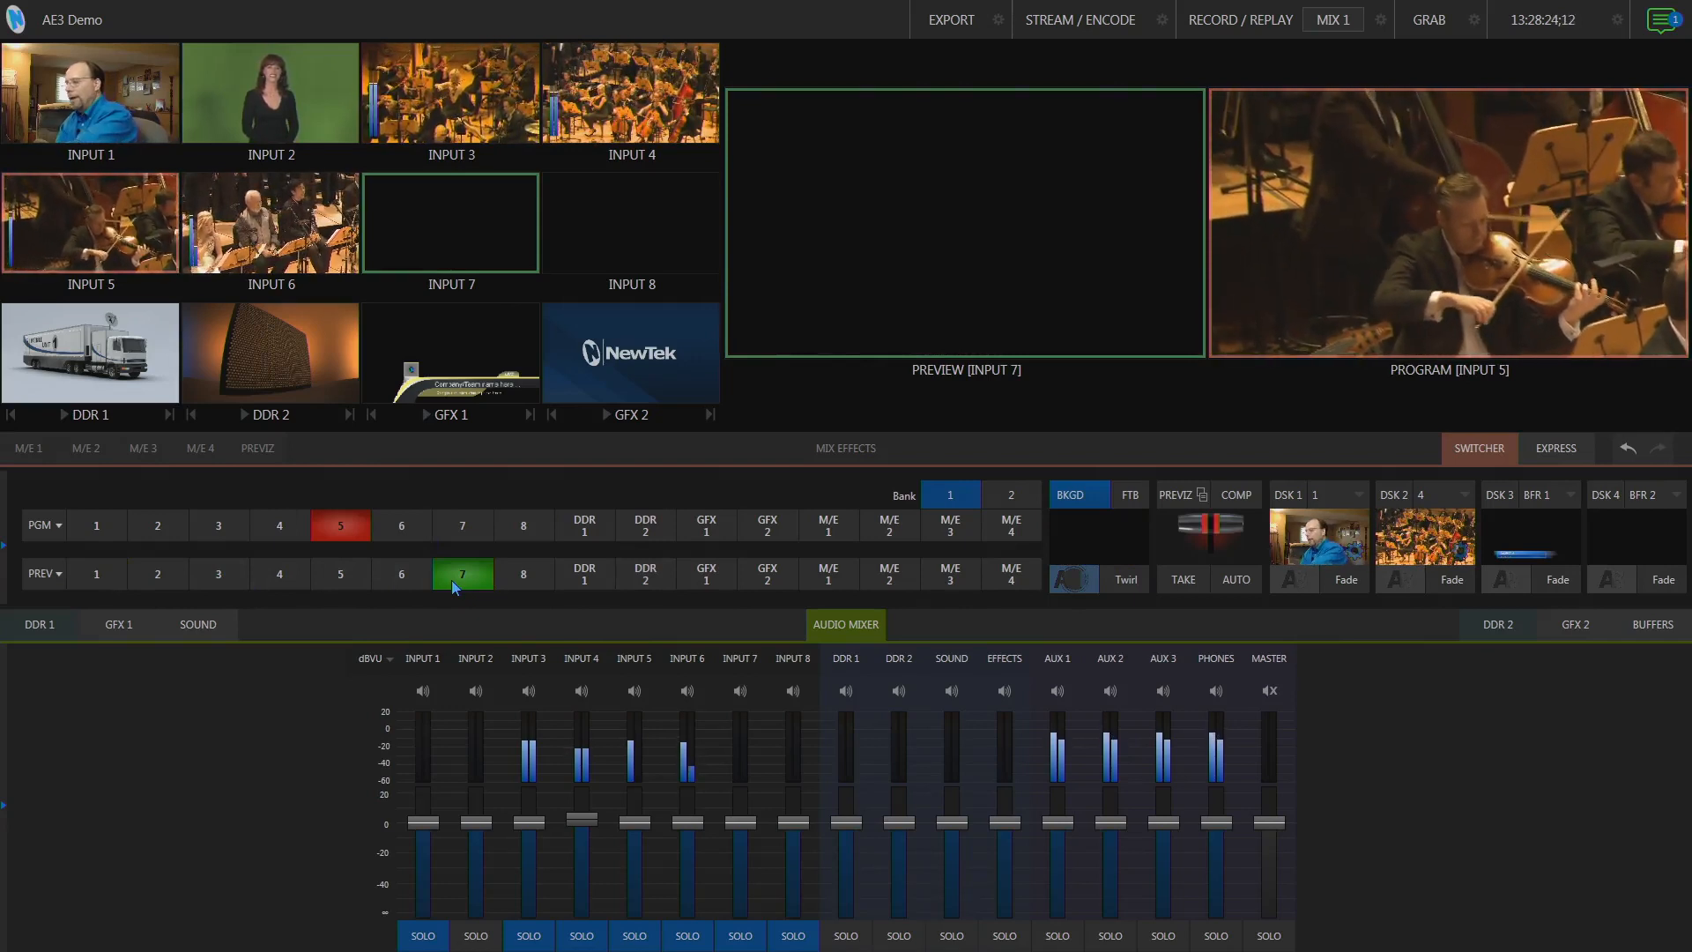
right_click(452, 580)
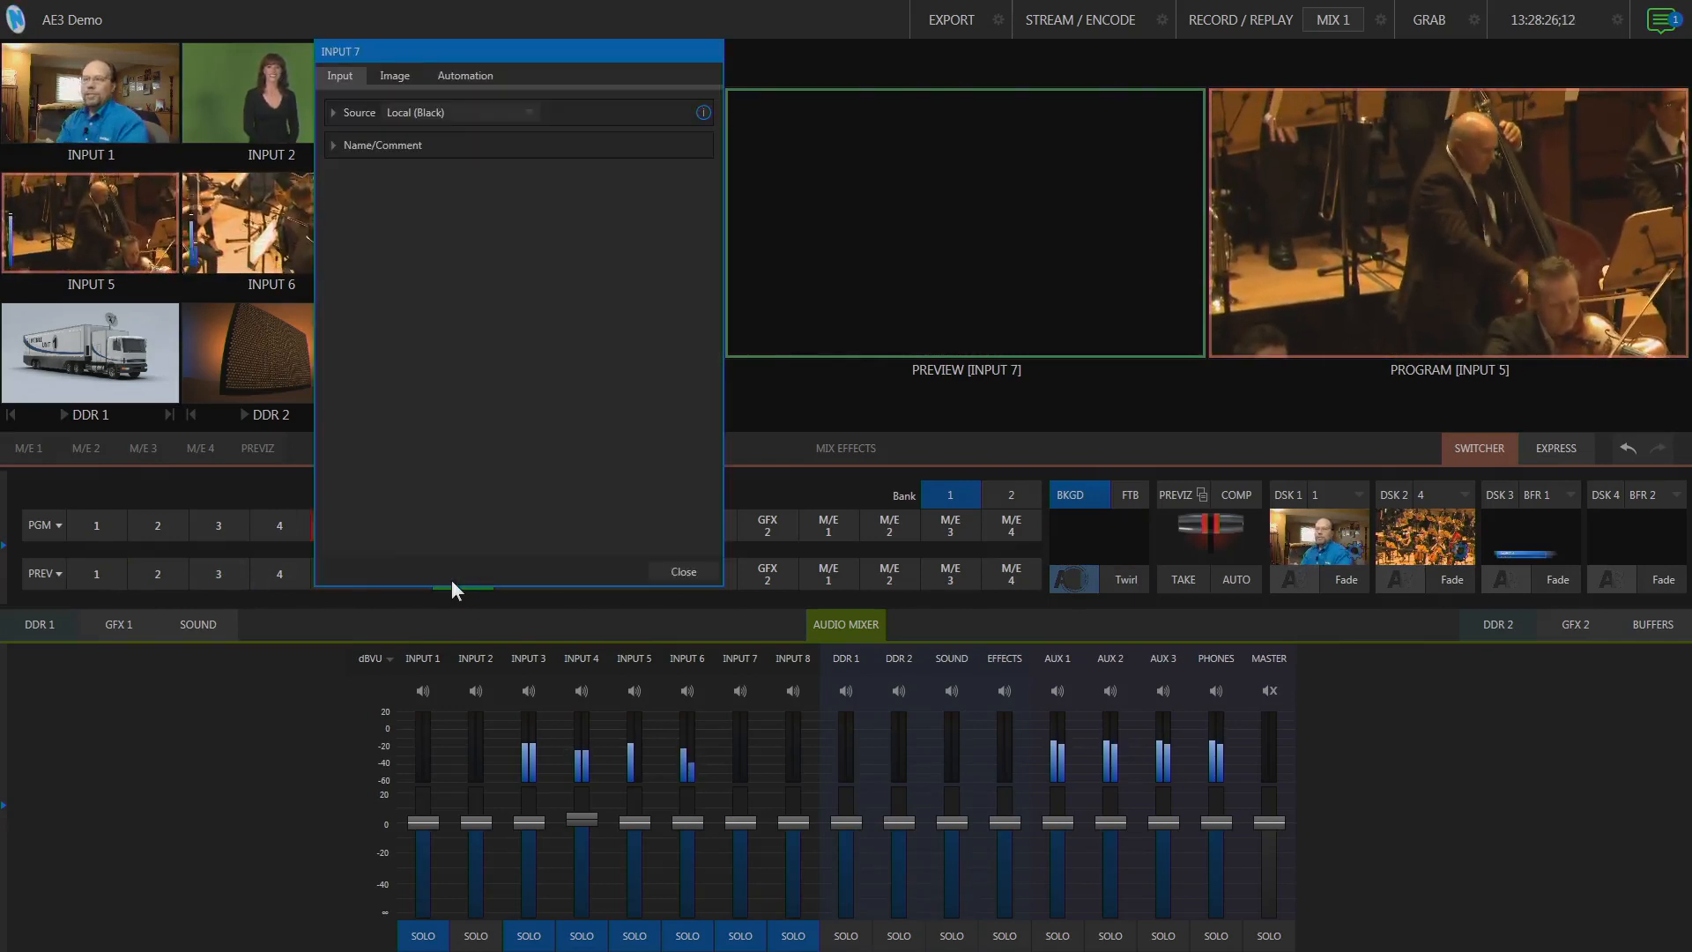
click(683, 572)
Step: Return Input 1 to preview and check its PTZ configuration once more
click(110, 574)
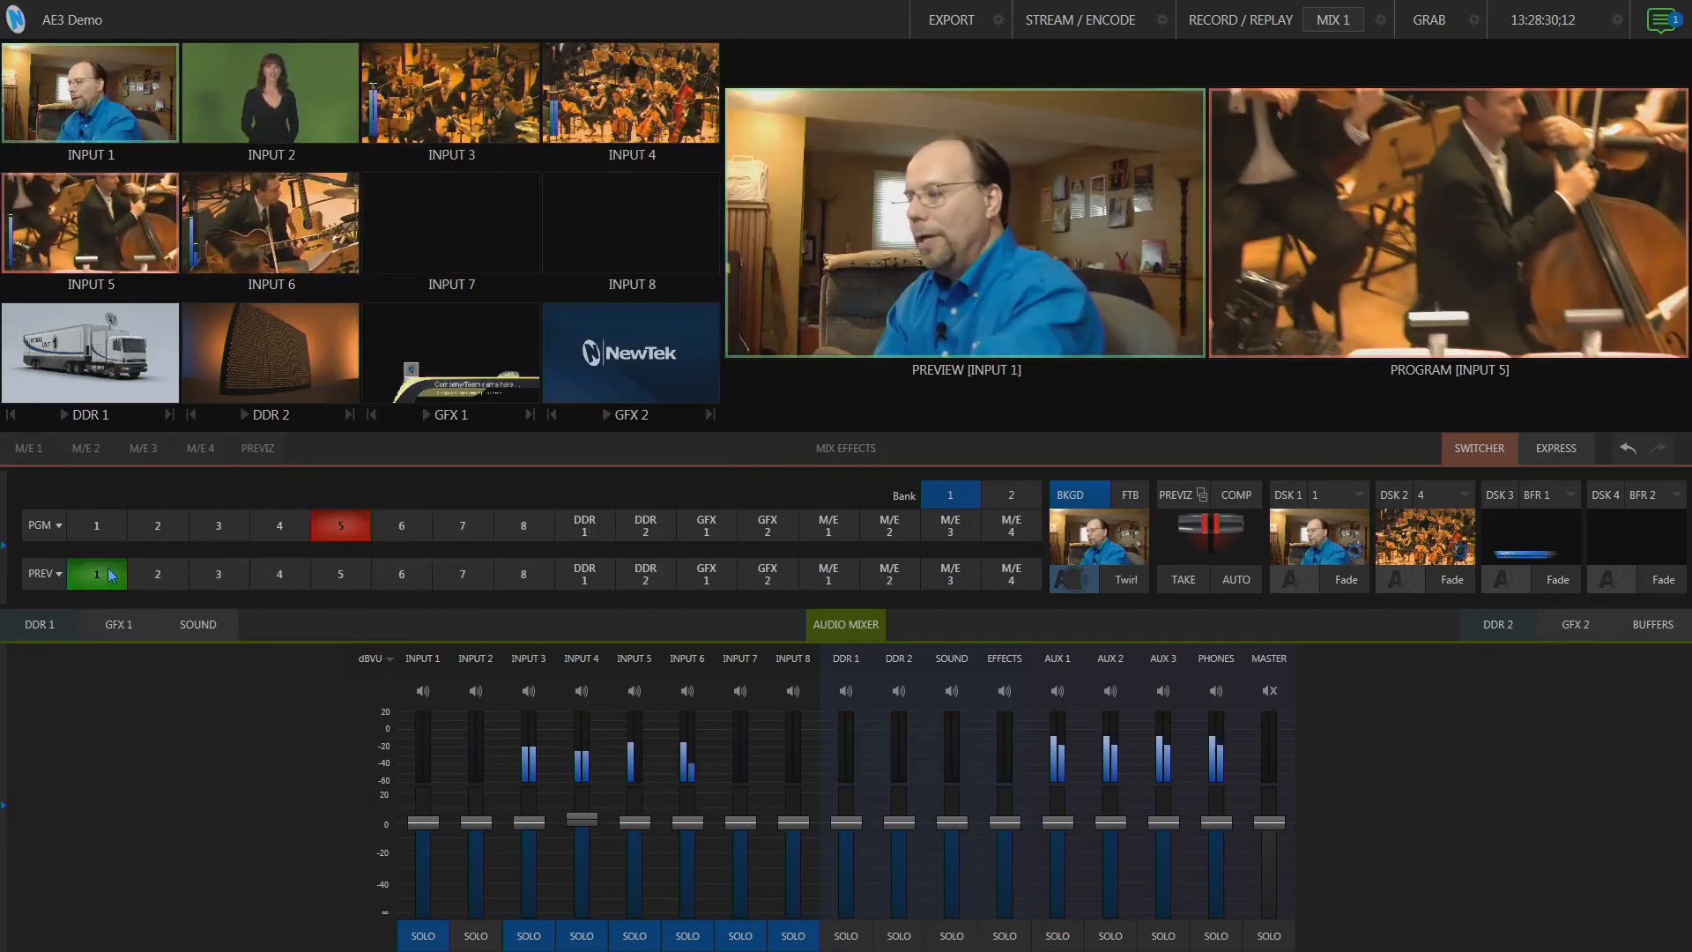
right_click(111, 574)
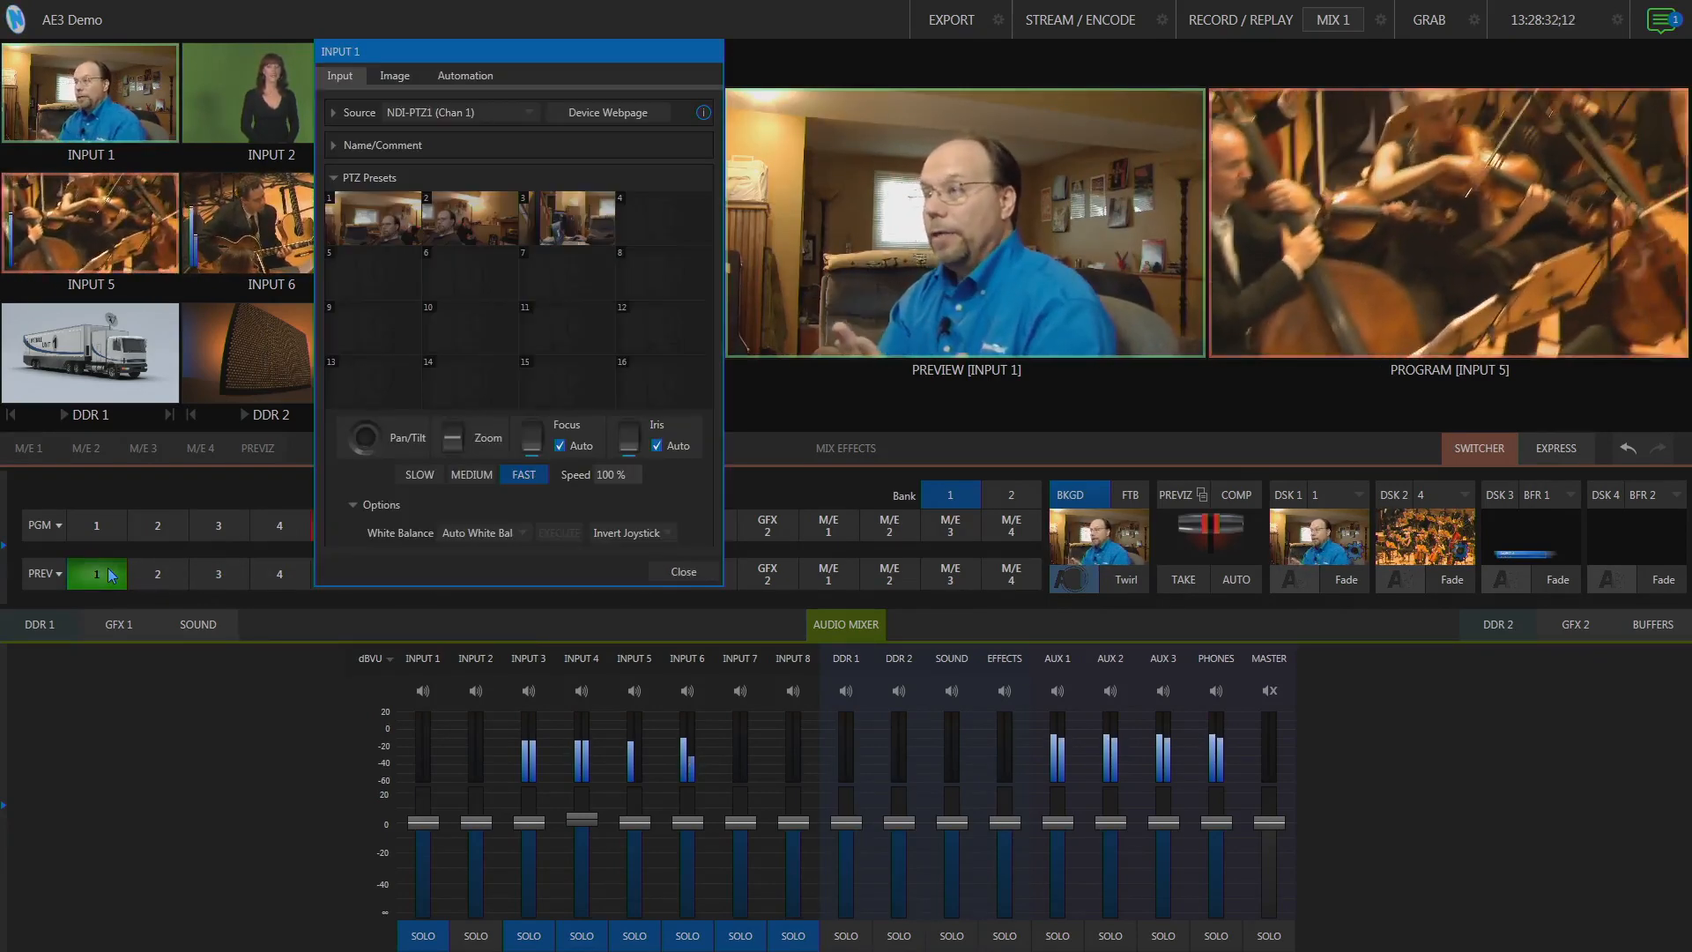
click(682, 572)
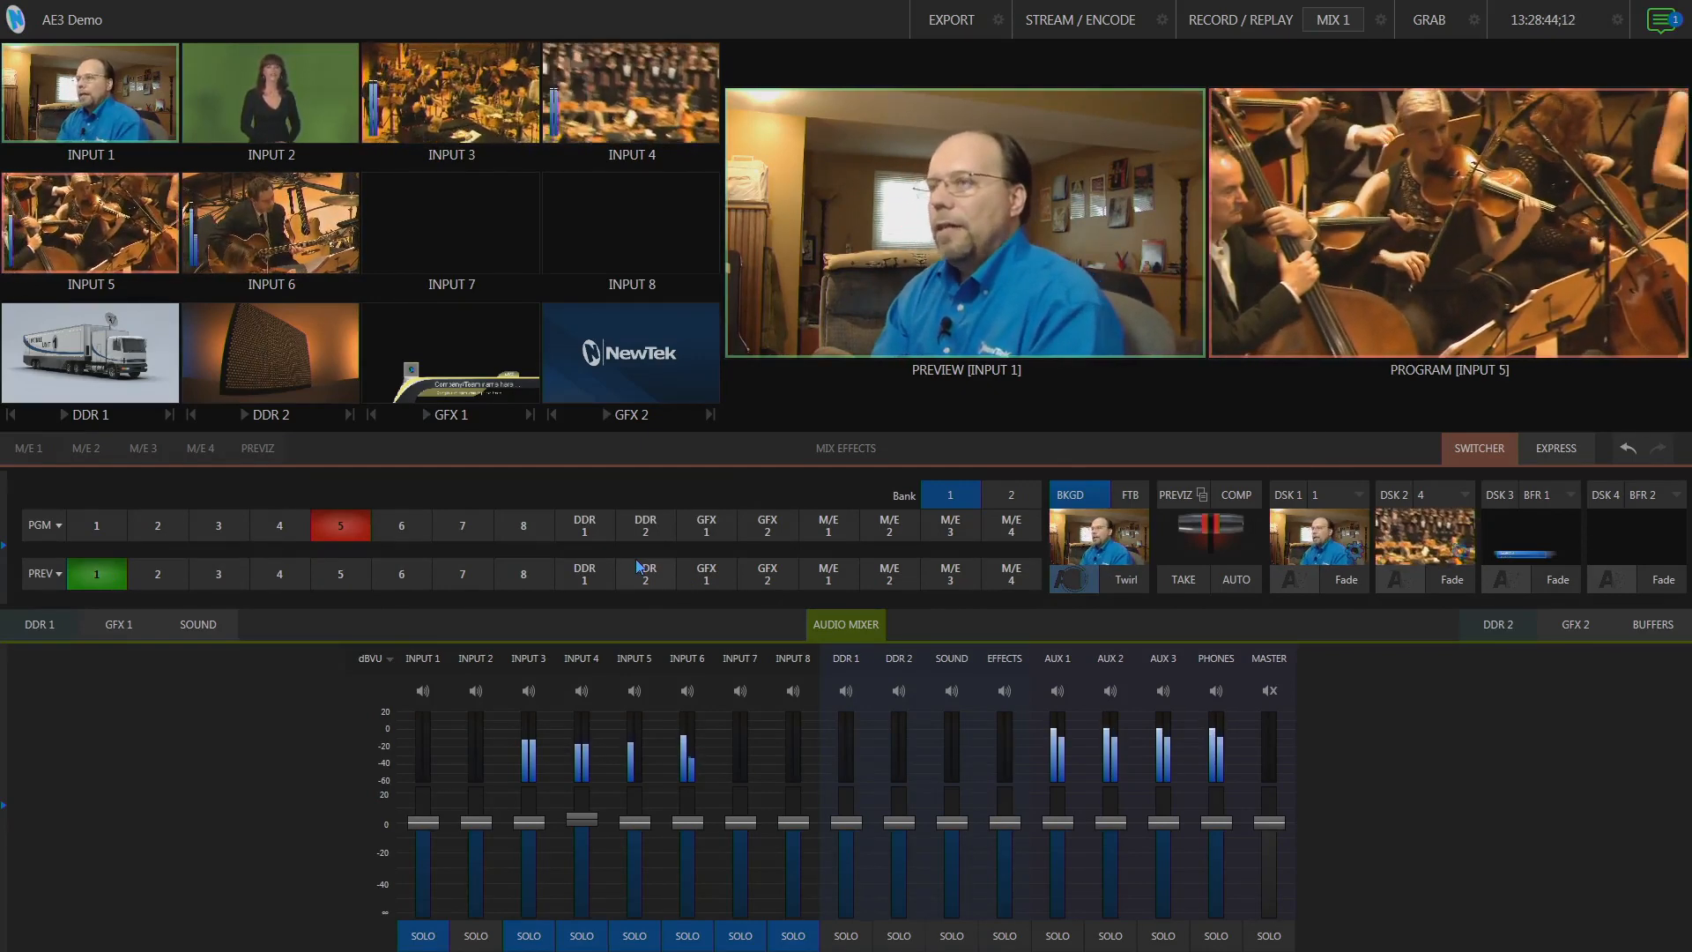
Step: Put Input 2 on program and enable LiveMatte for it, sampling the key color from its green background
click(172, 530)
mouse_move(344, 130)
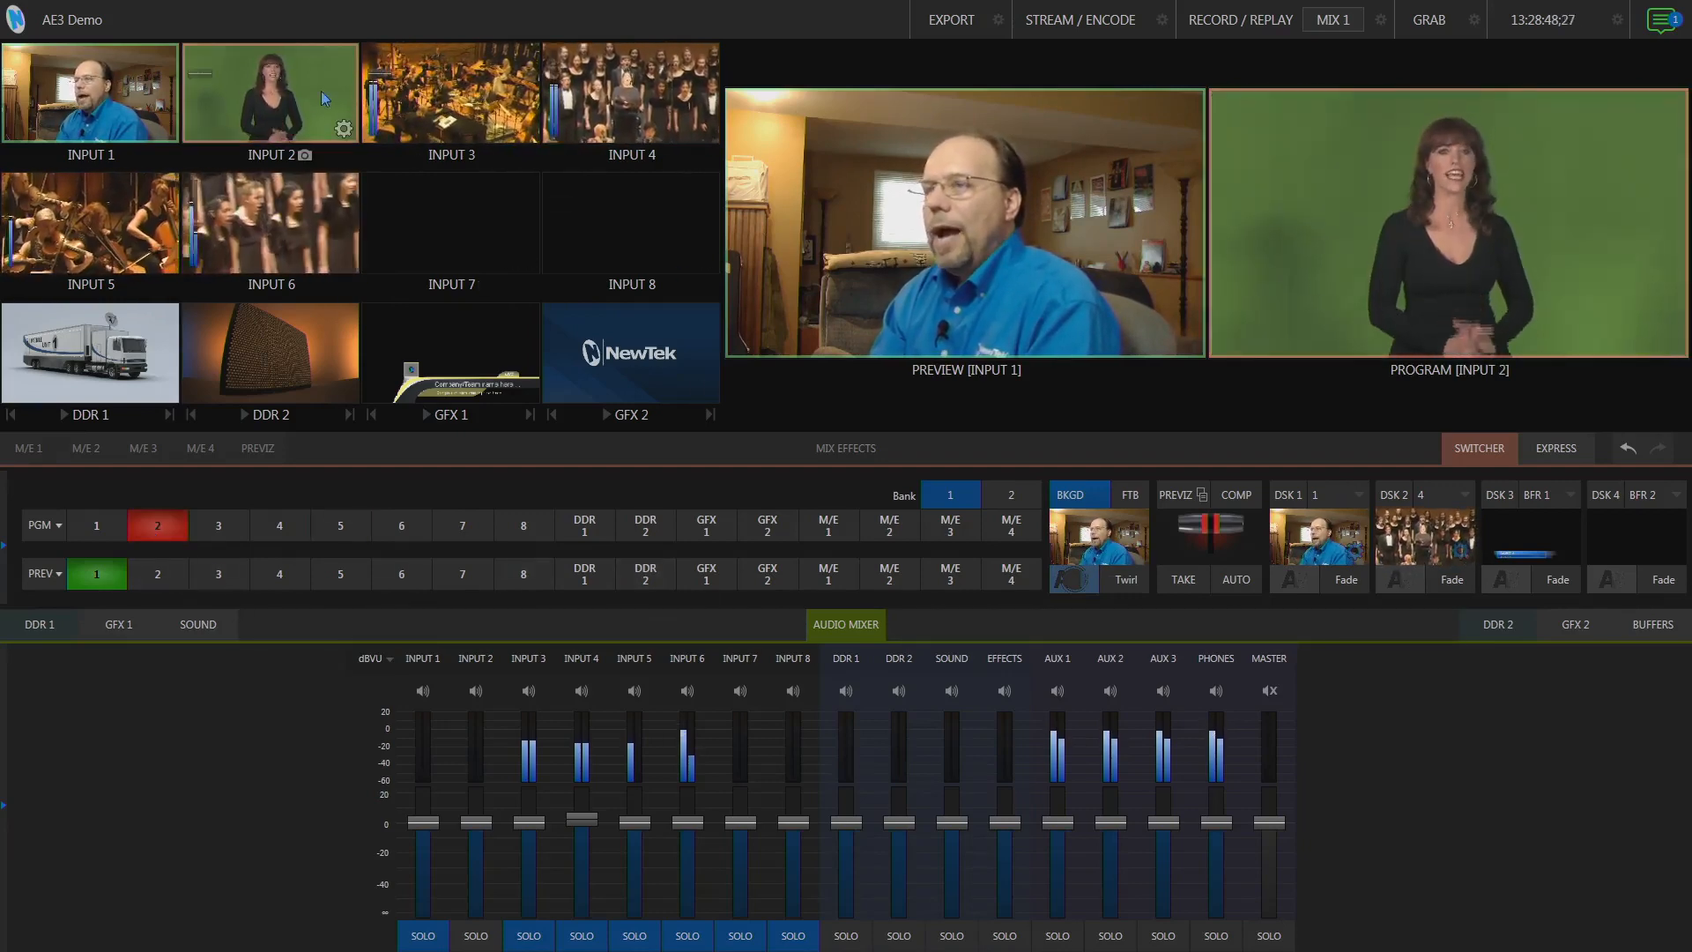
click(343, 130)
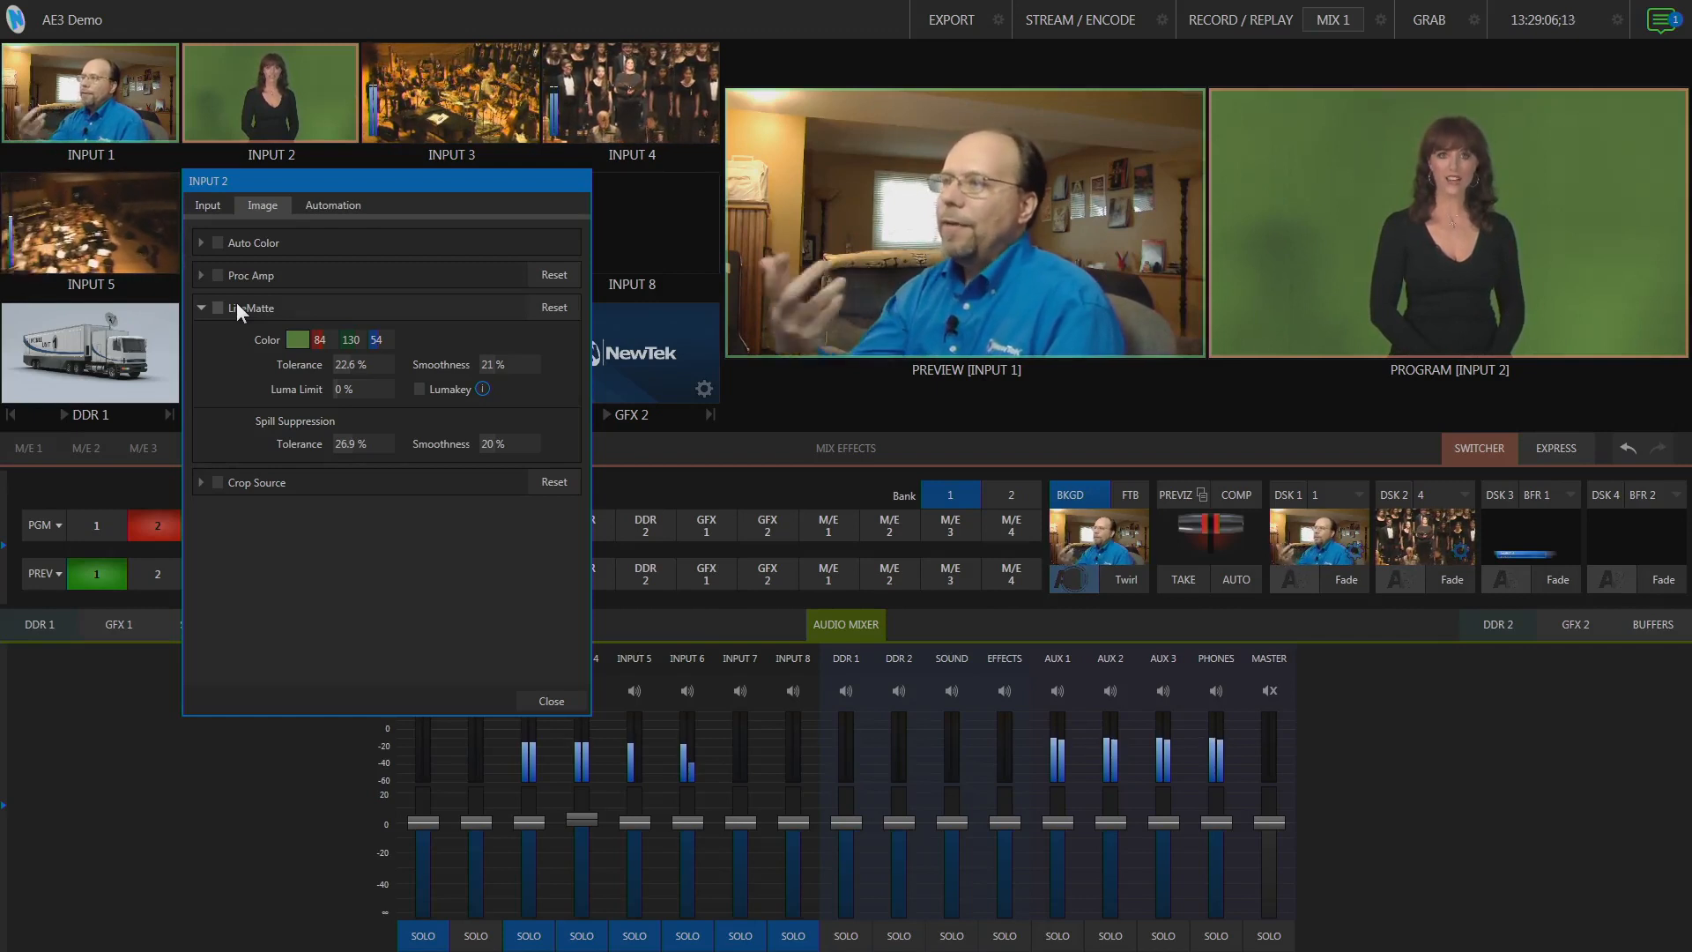
drag(296, 336, 305, 99)
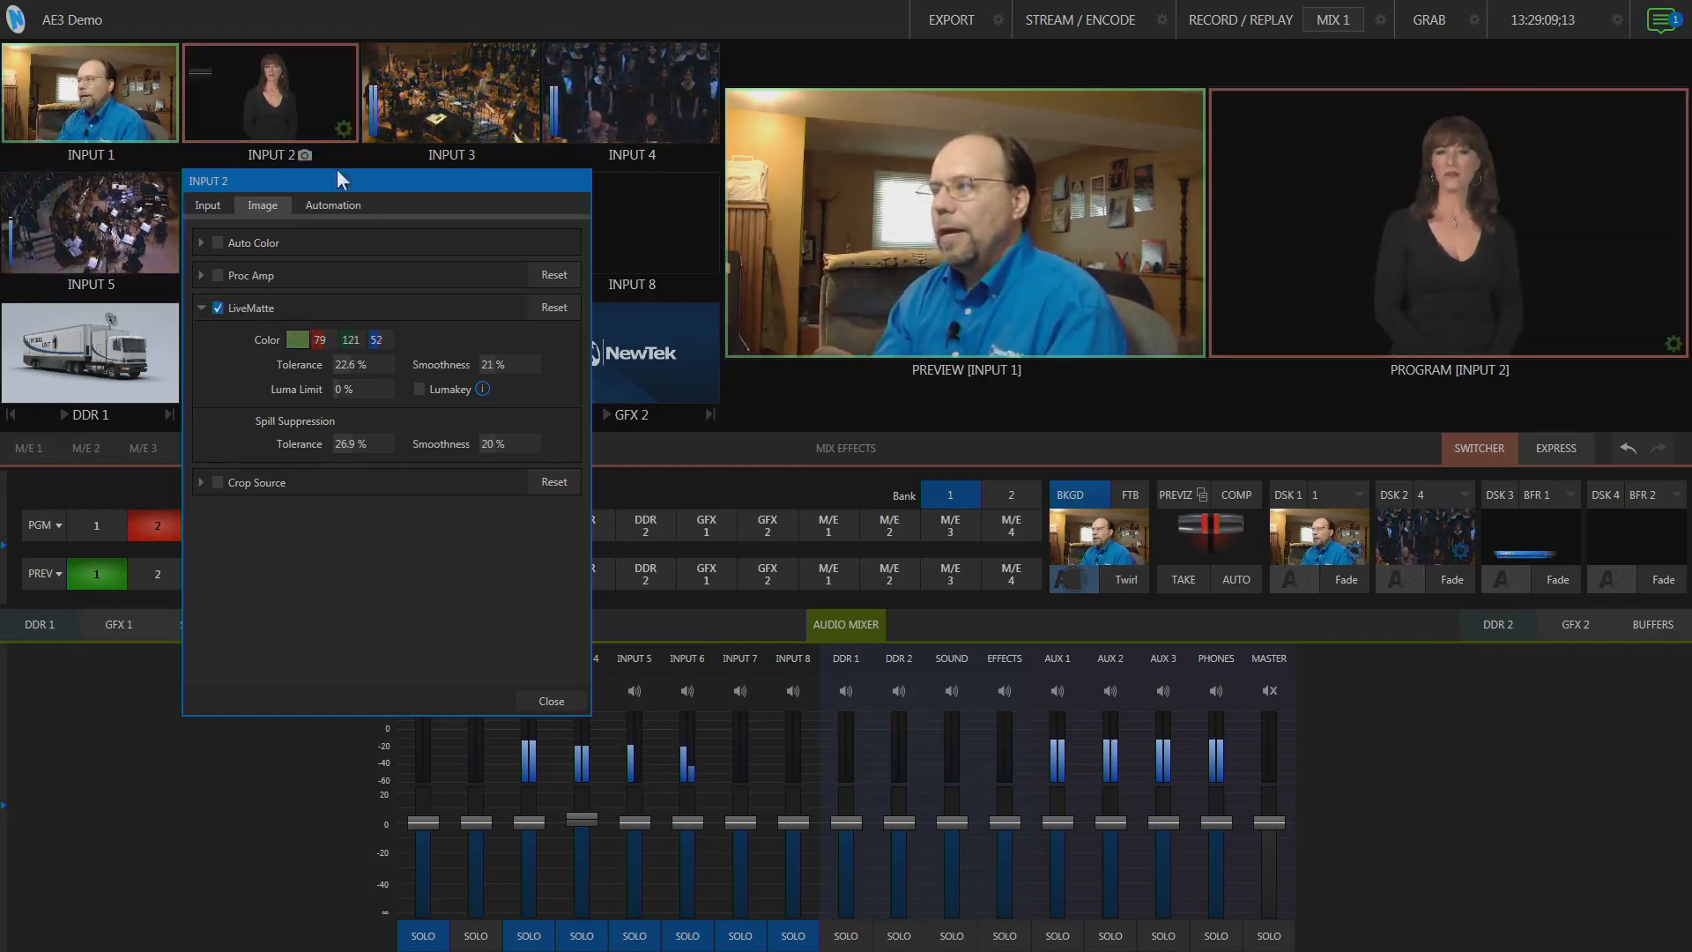
click(549, 701)
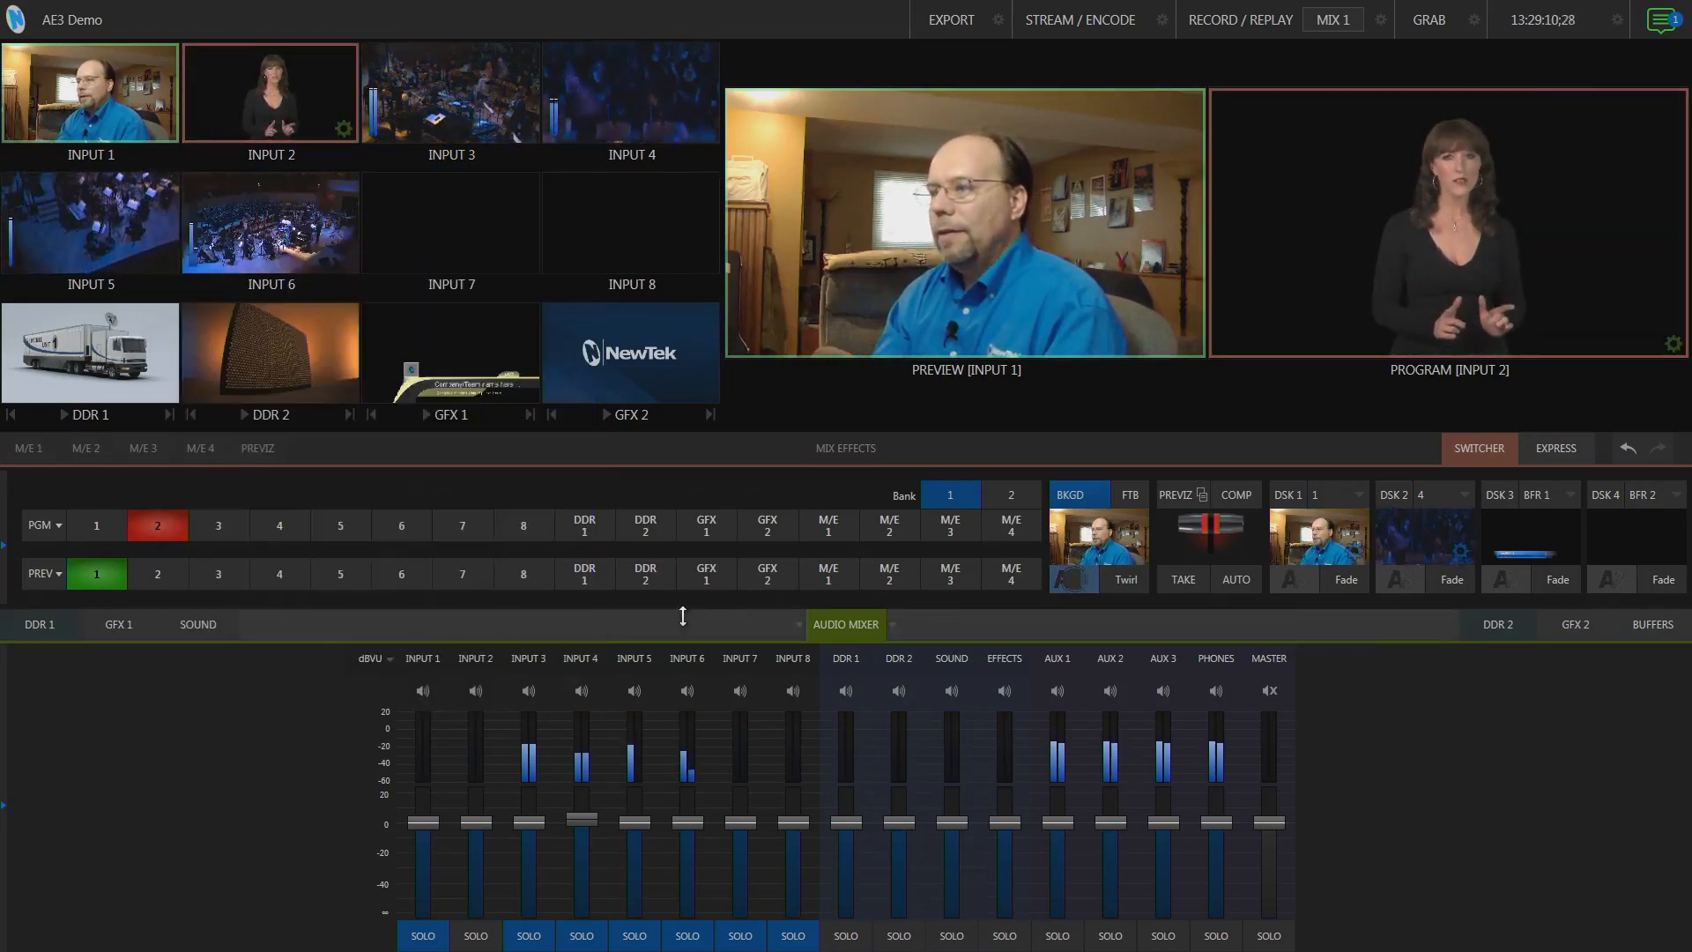
Step: Put M/E 1 on the program output
click(828, 526)
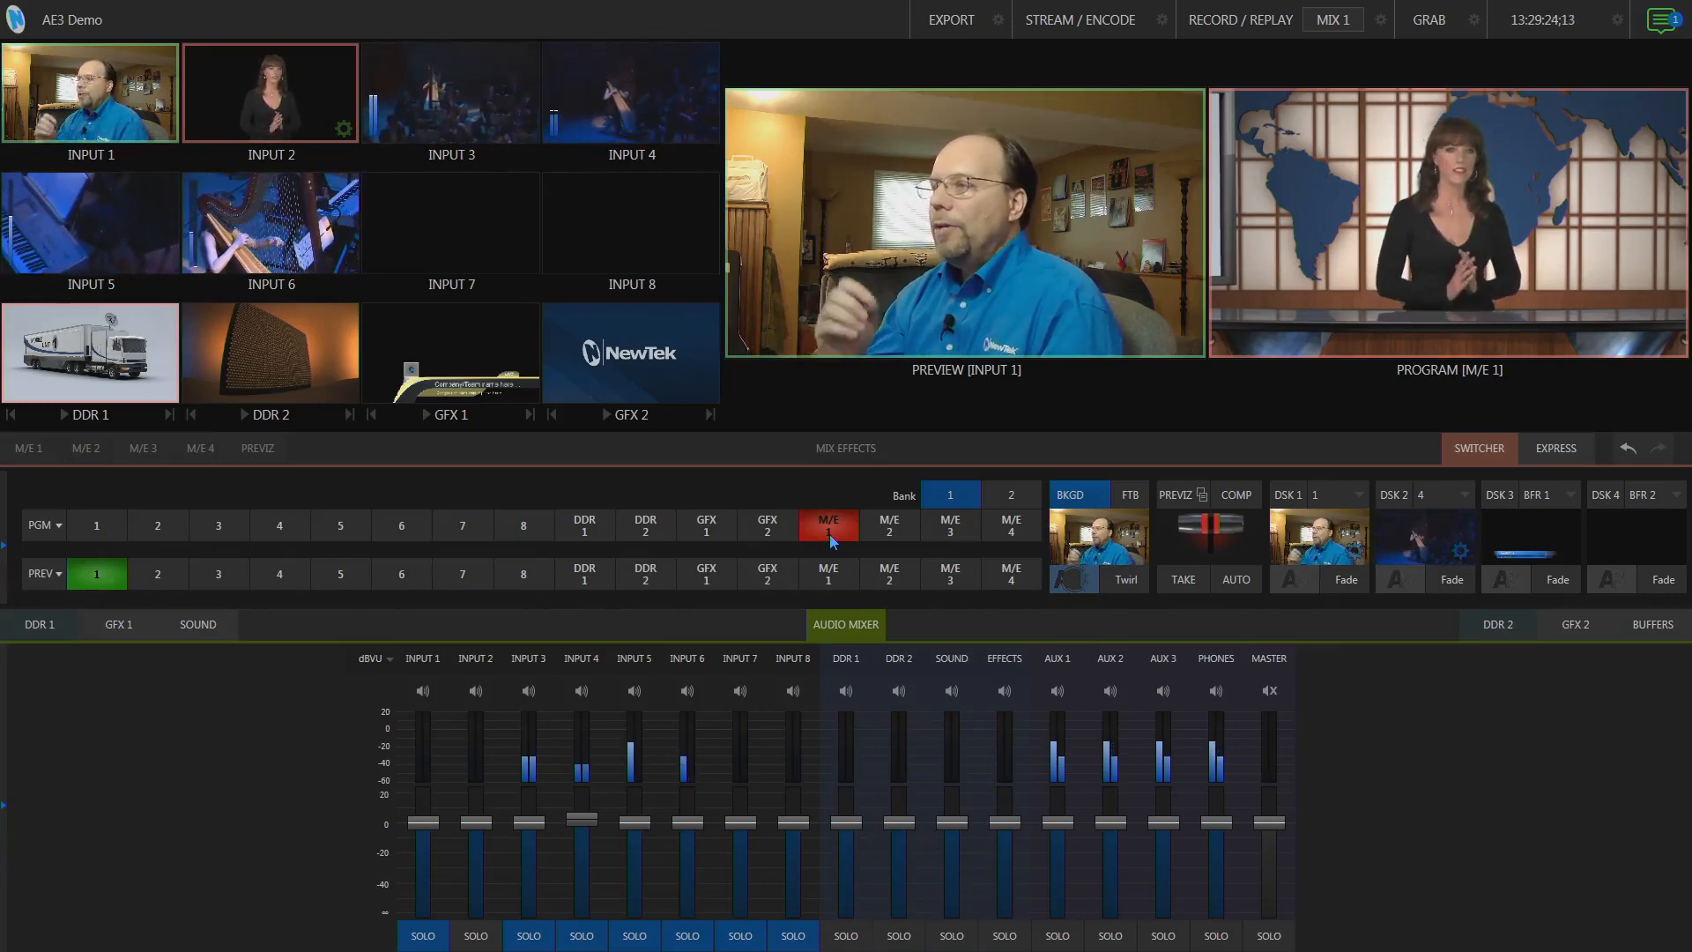
Step: Open M/E 1, set its comp transition duration to 00:25, and recall comp 1 and comp 2 on program
click(41, 447)
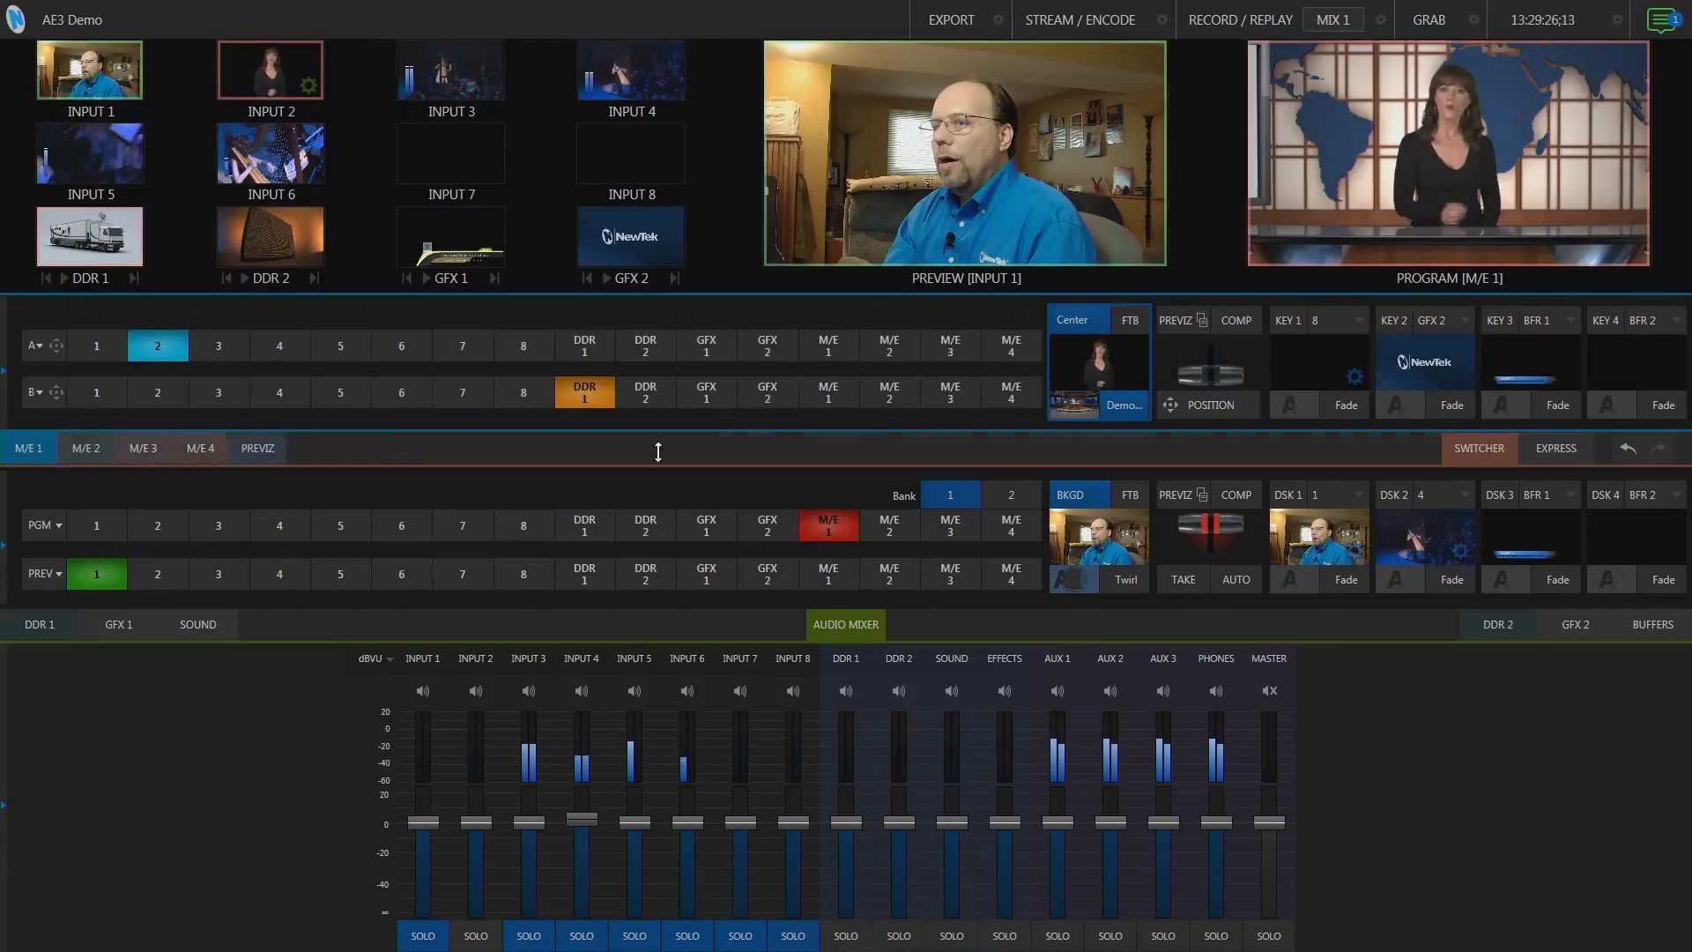
click(1239, 317)
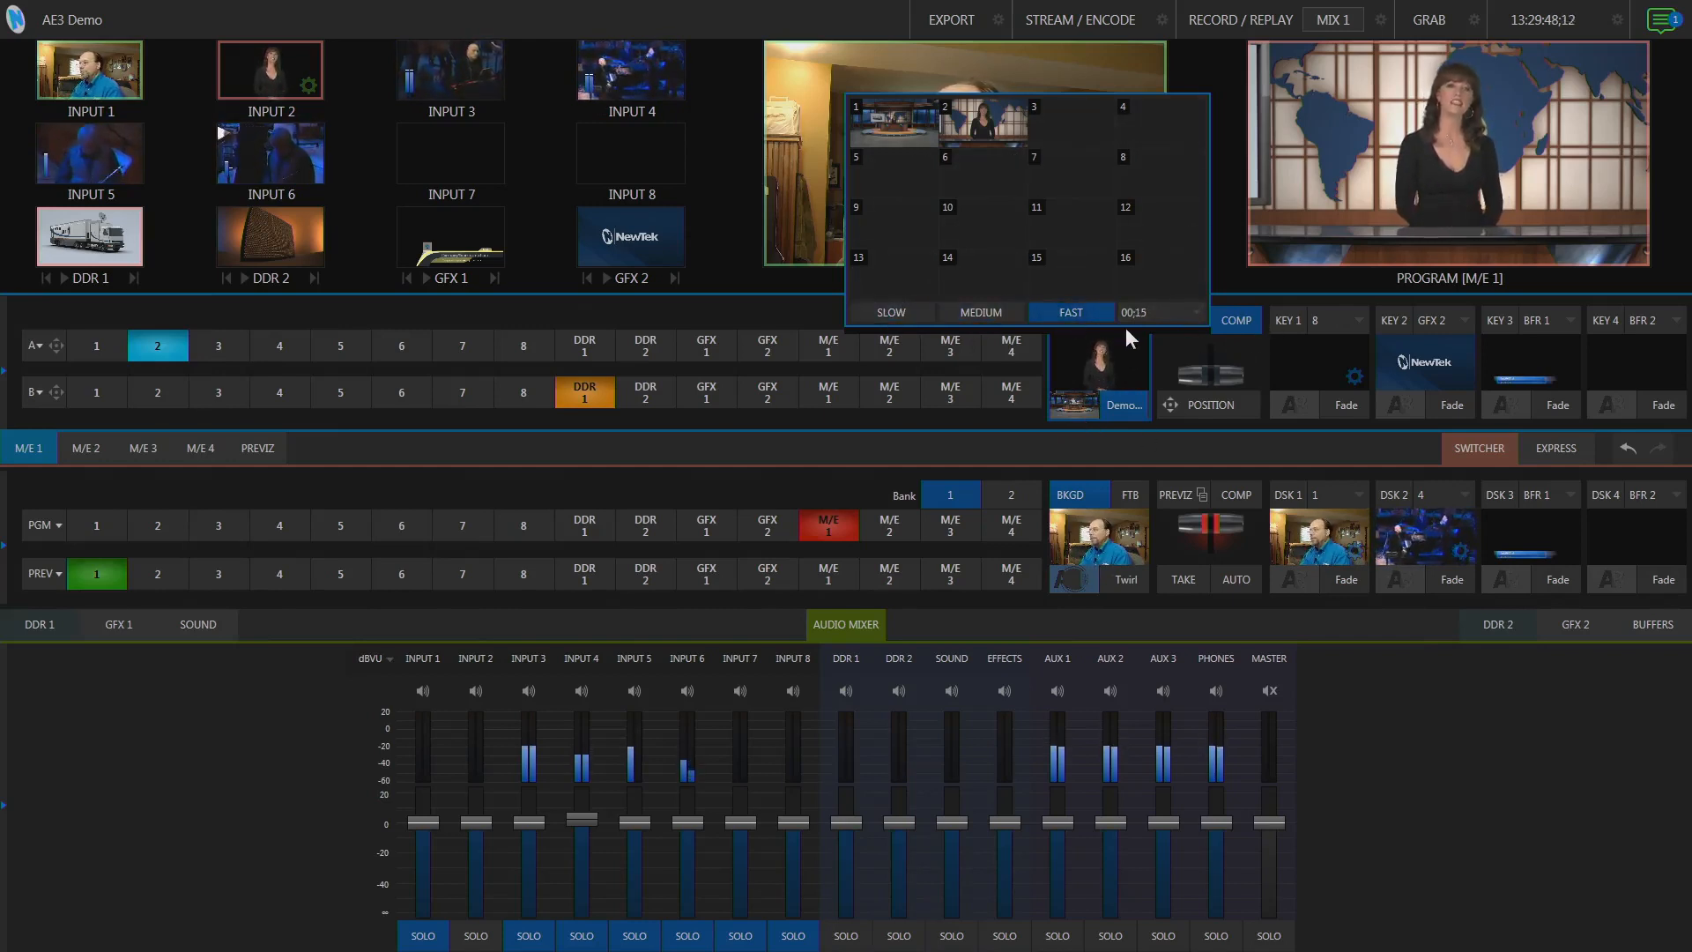
drag(1162, 312, 1189, 314)
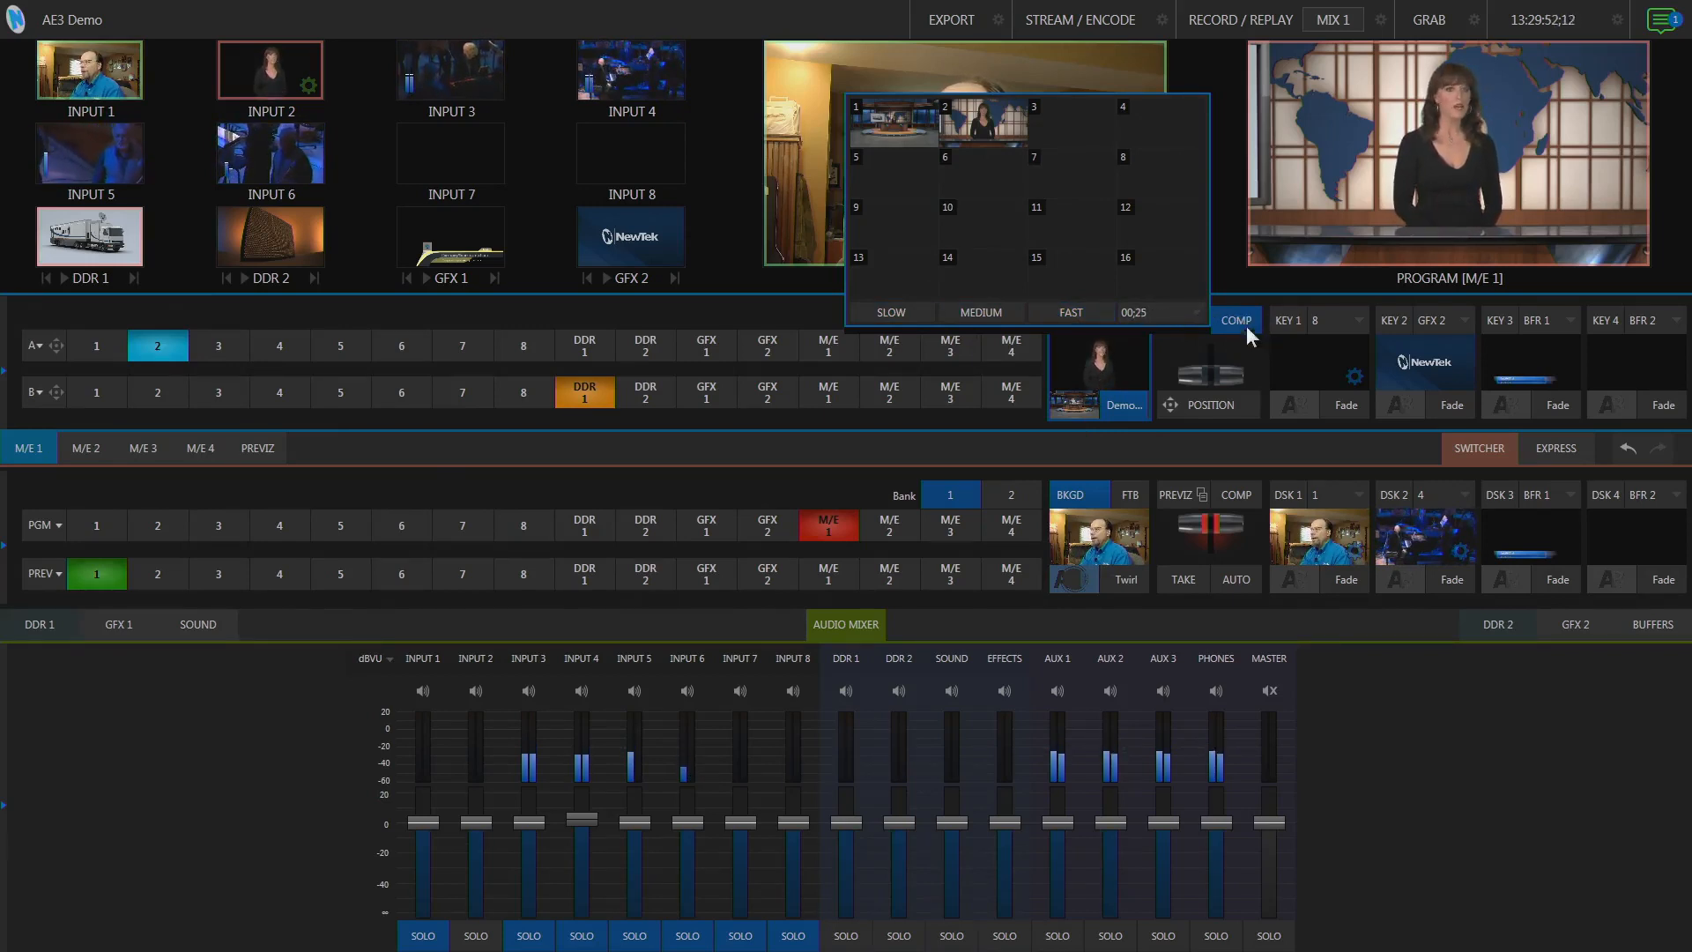
click(974, 129)
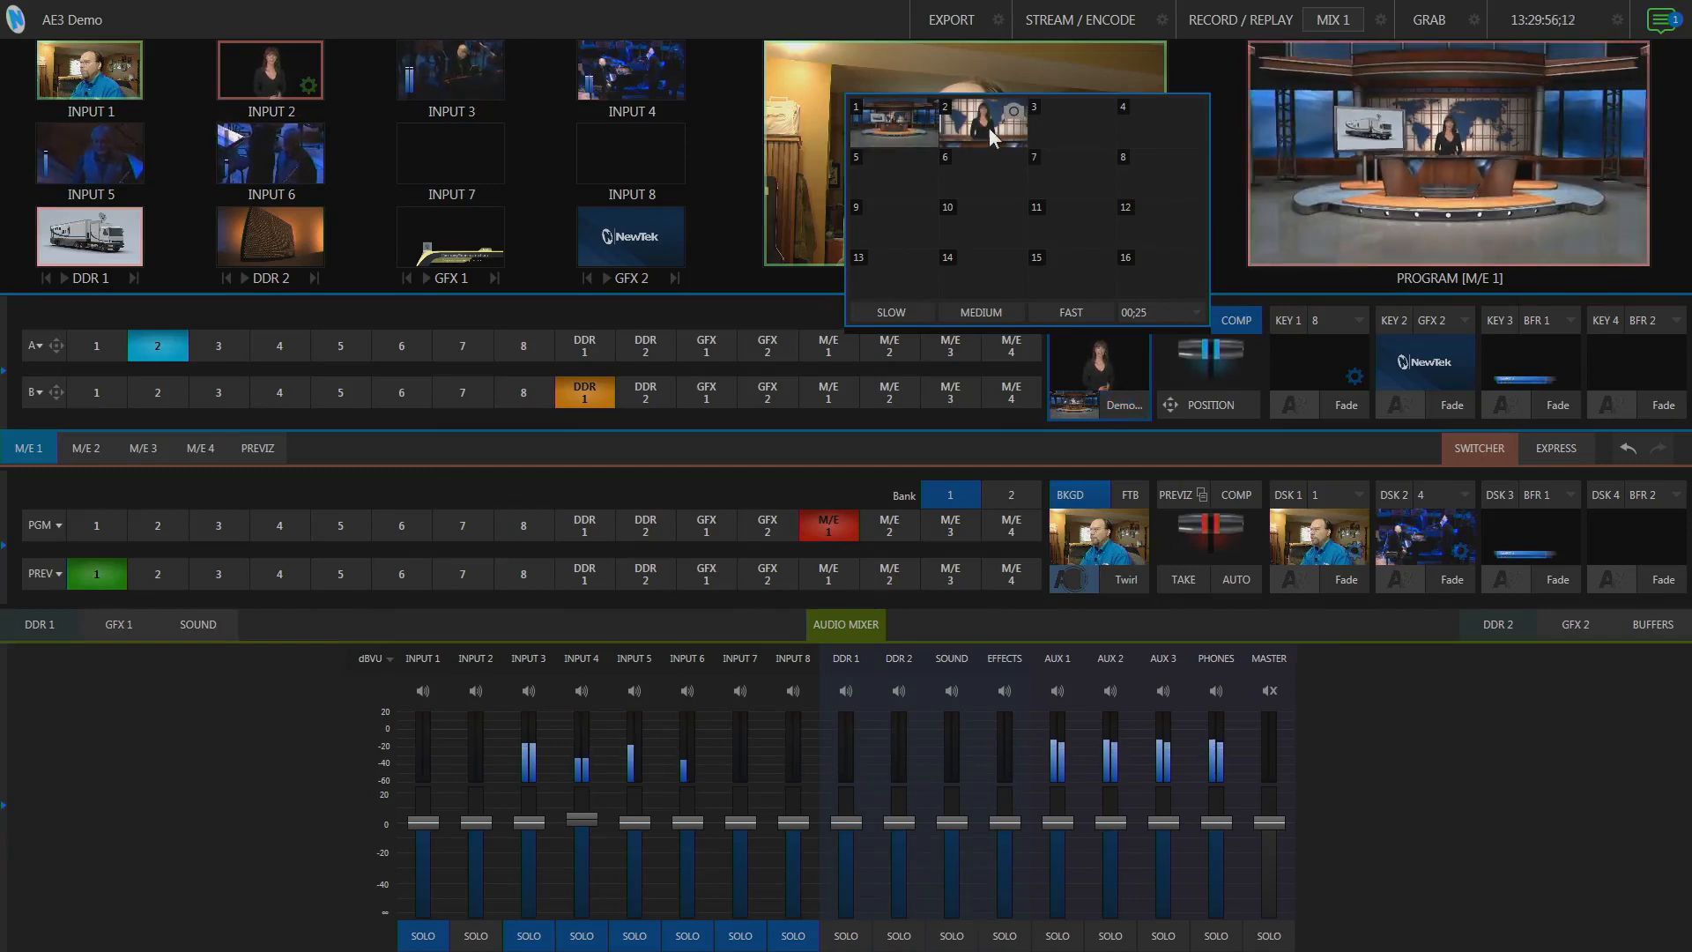
click(990, 137)
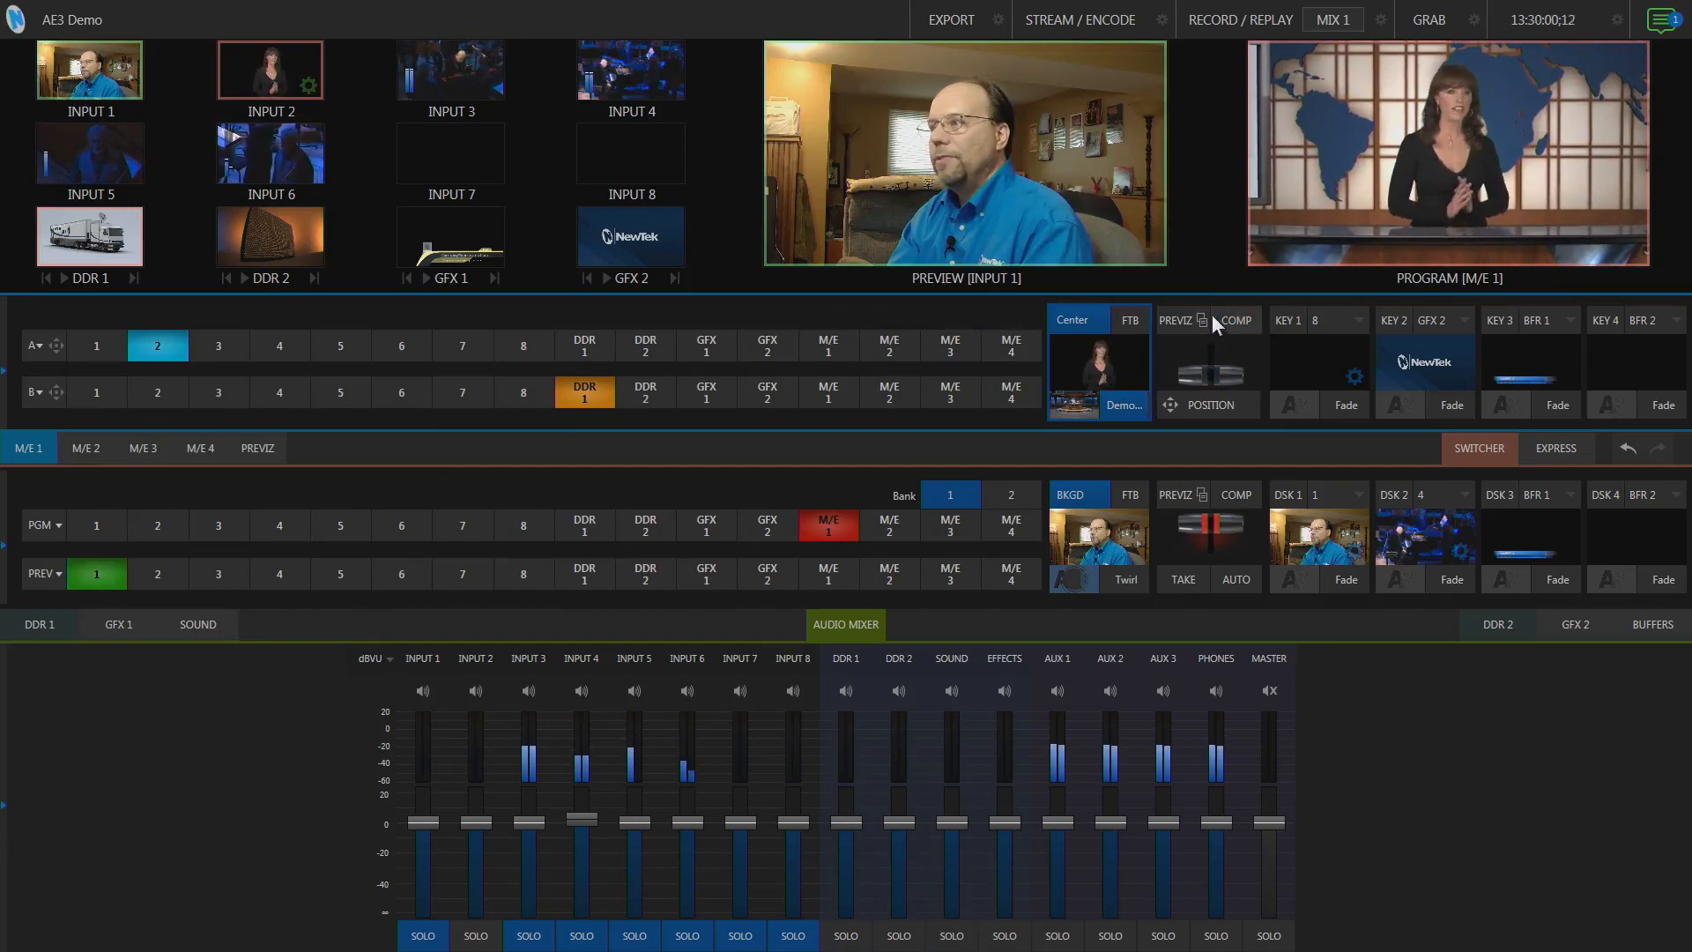
Step: Check M/E 1's comp bin once more and collapse the M/E 1 controls
click(1244, 320)
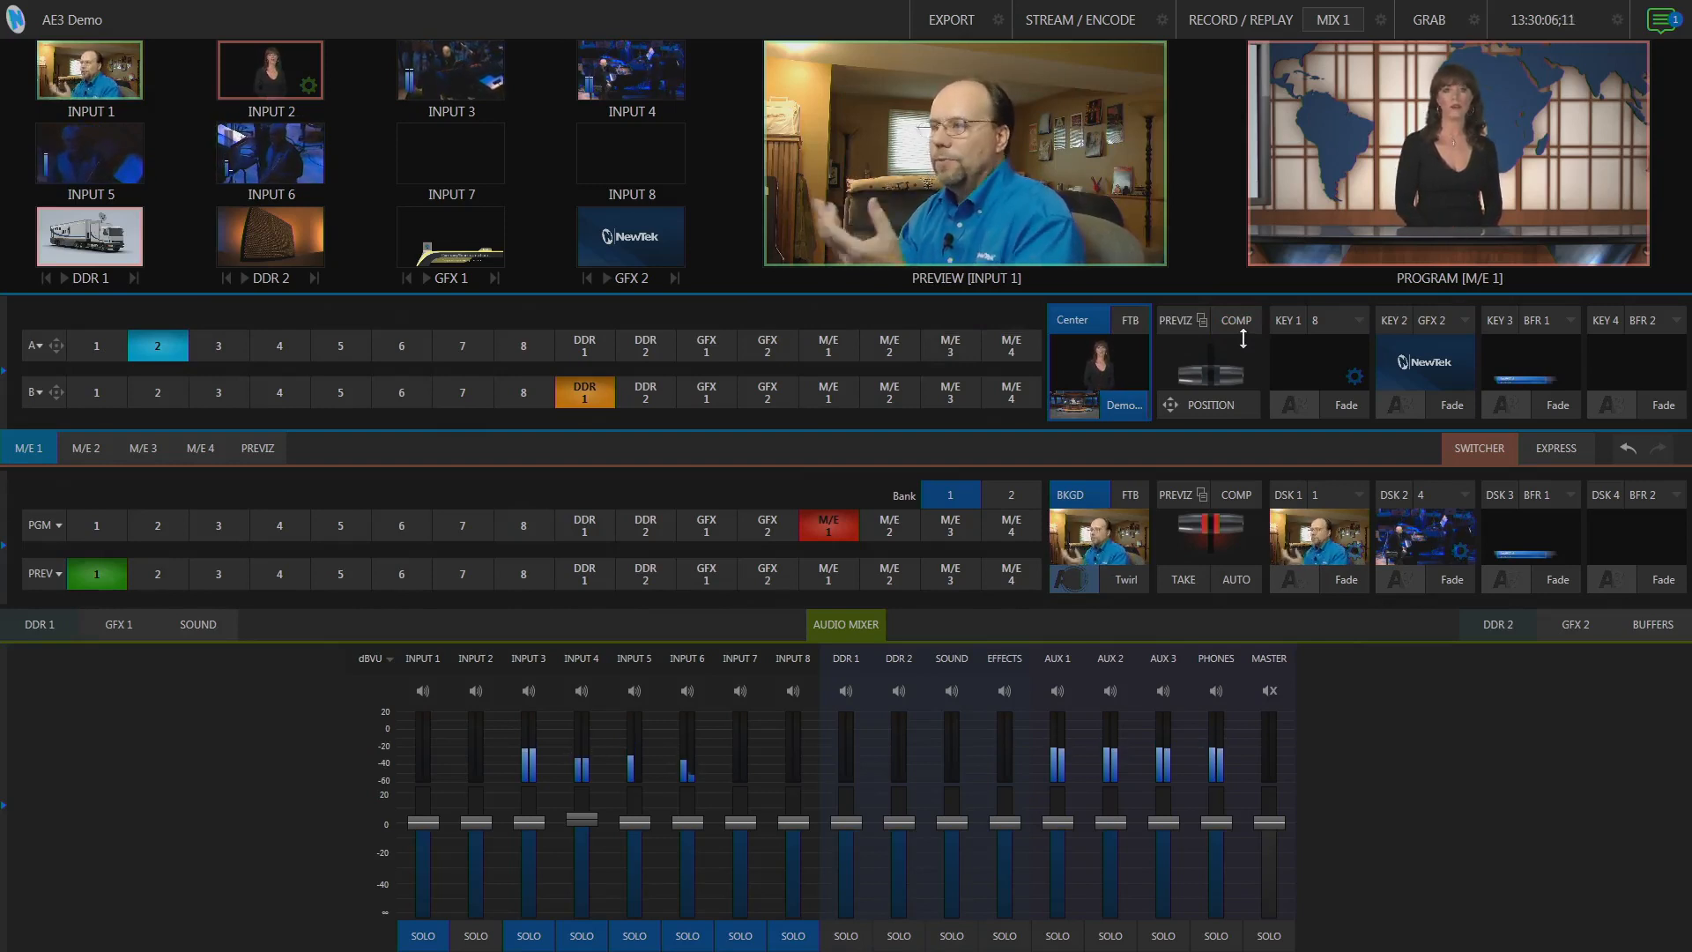
click(1241, 322)
click(1240, 323)
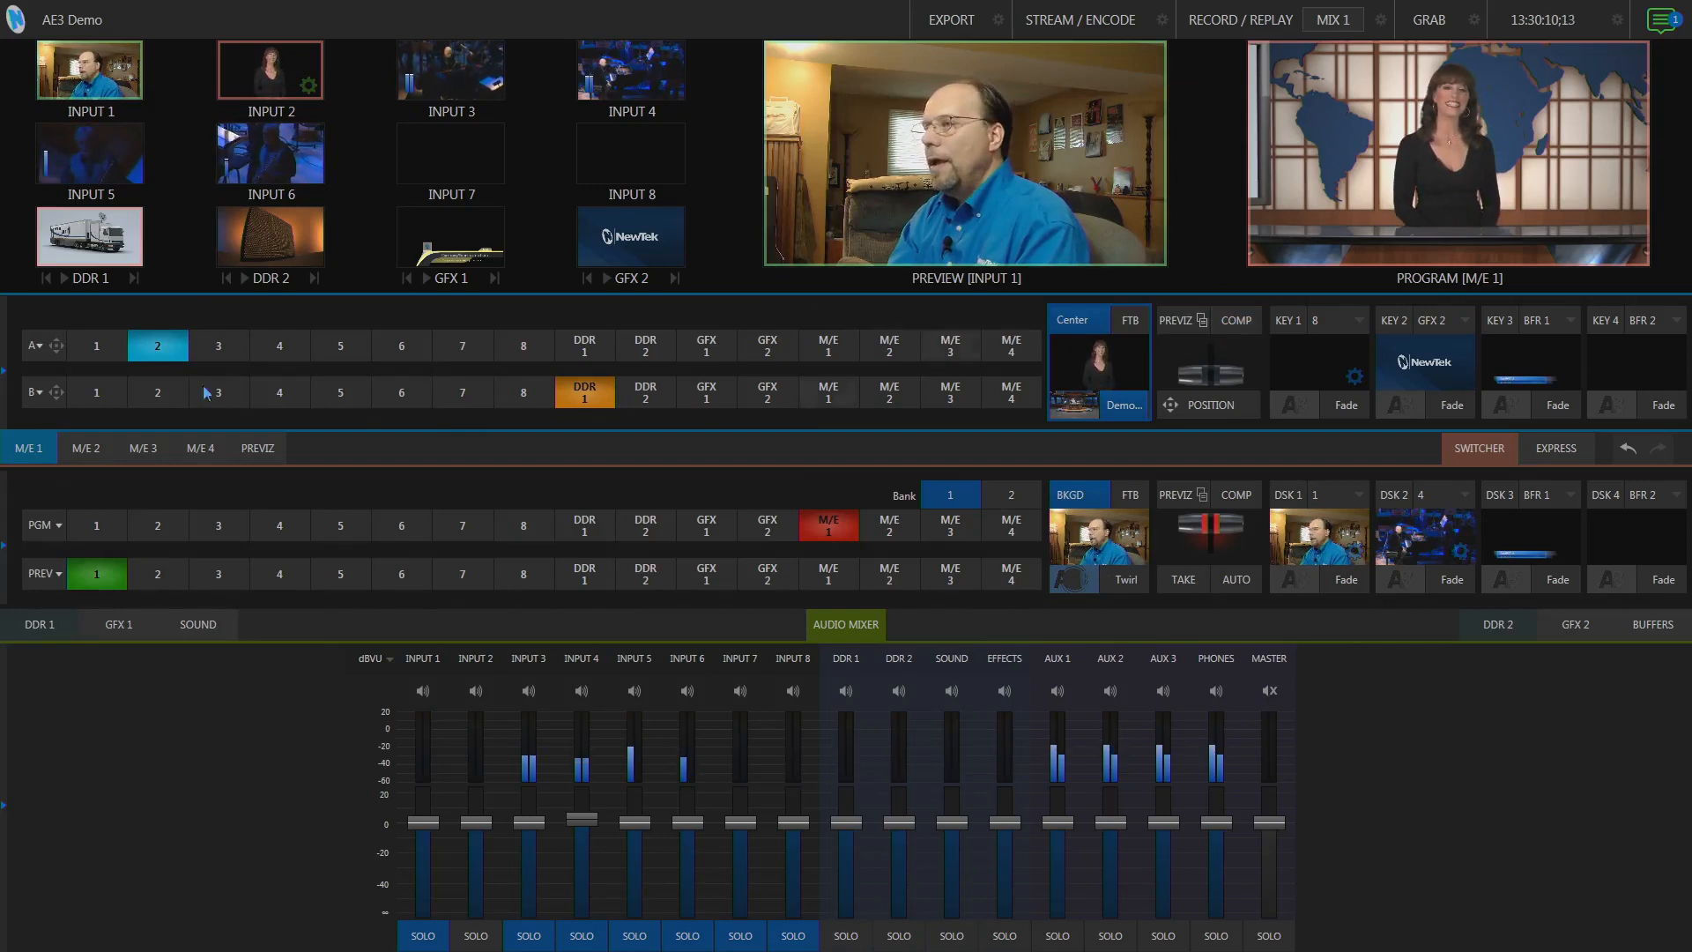
click(32, 448)
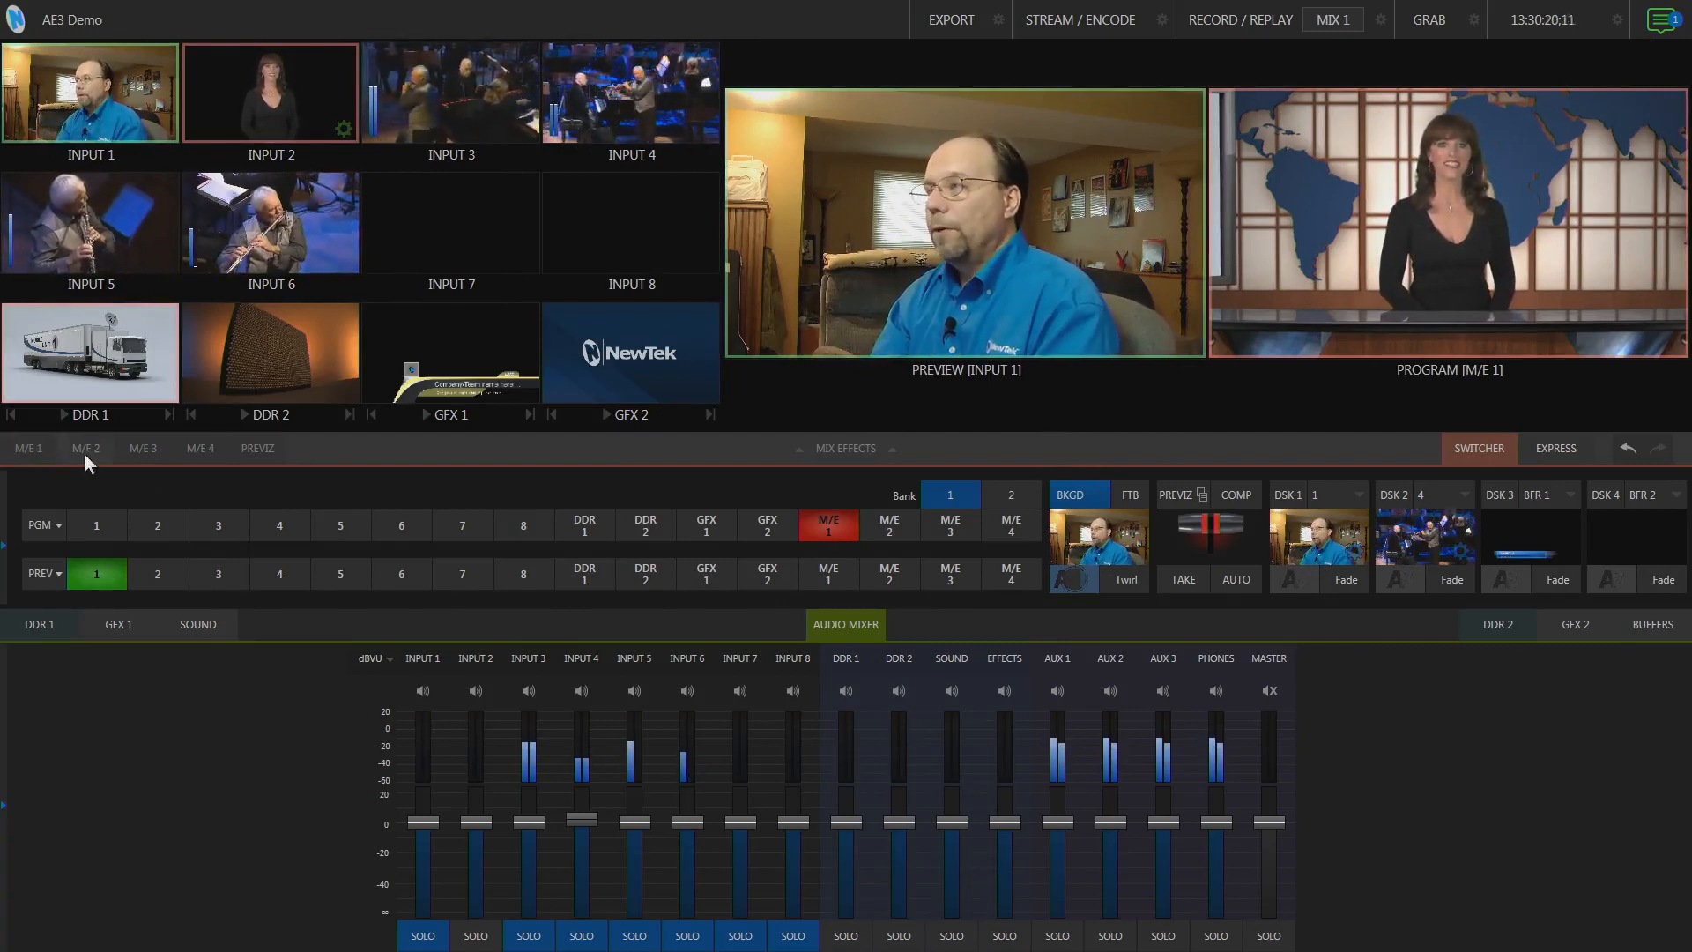
Step: Open the record configuration and examine the source choices for external recorders Input 1 and Input 2
click(1381, 21)
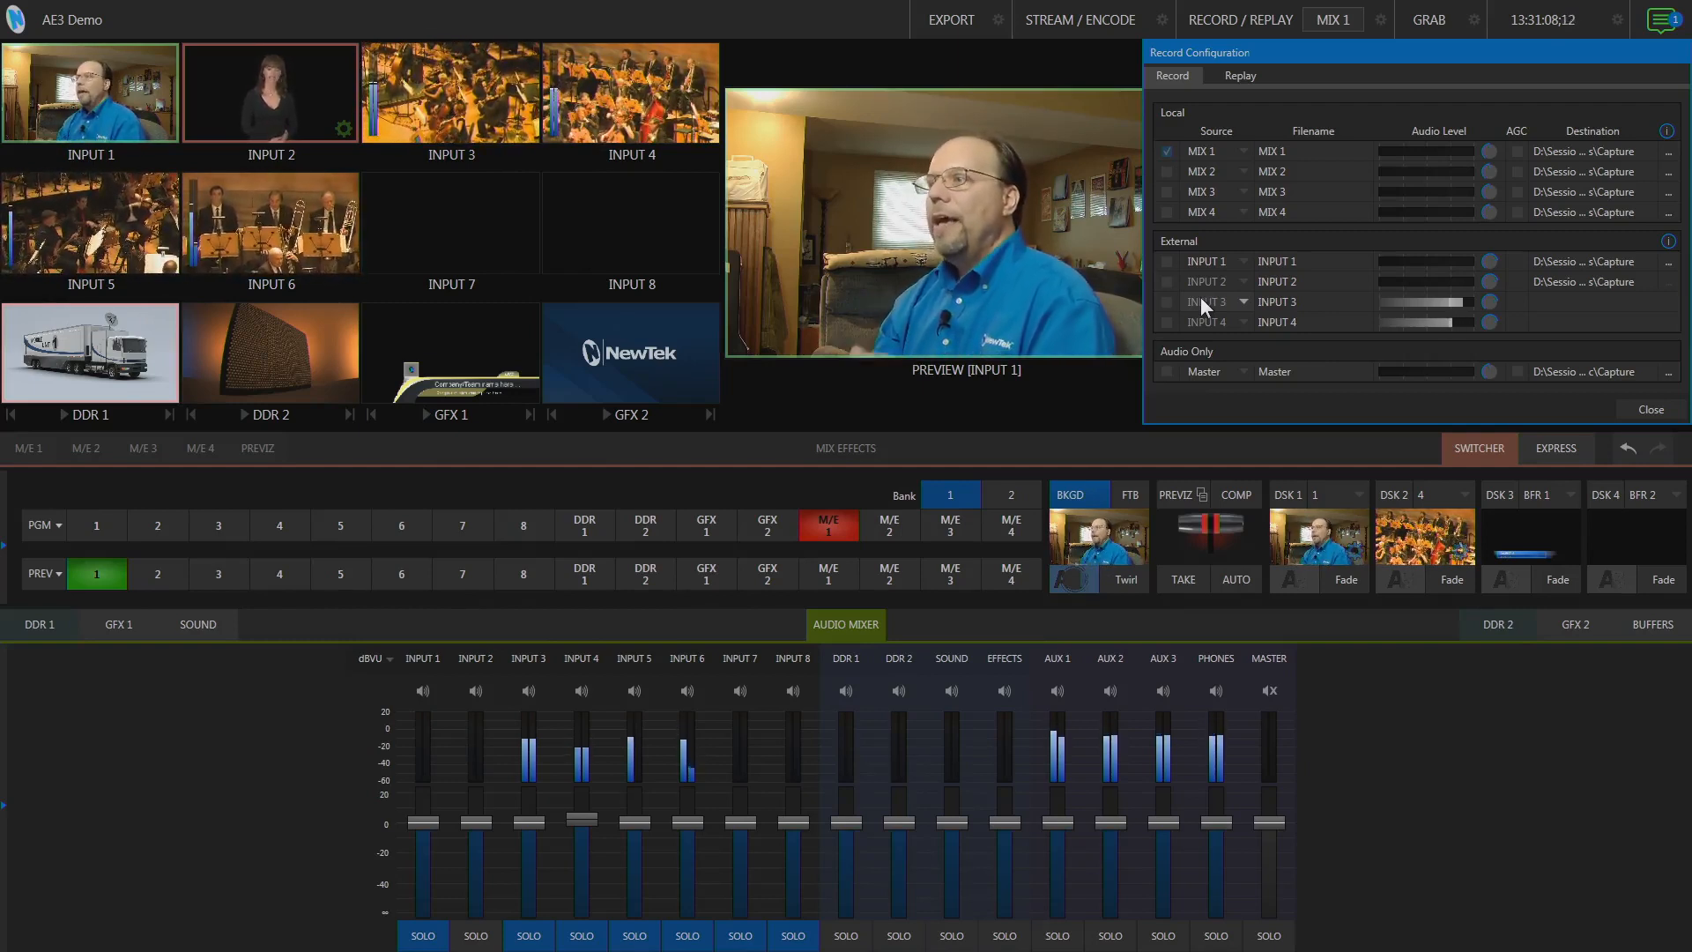
click(1229, 262)
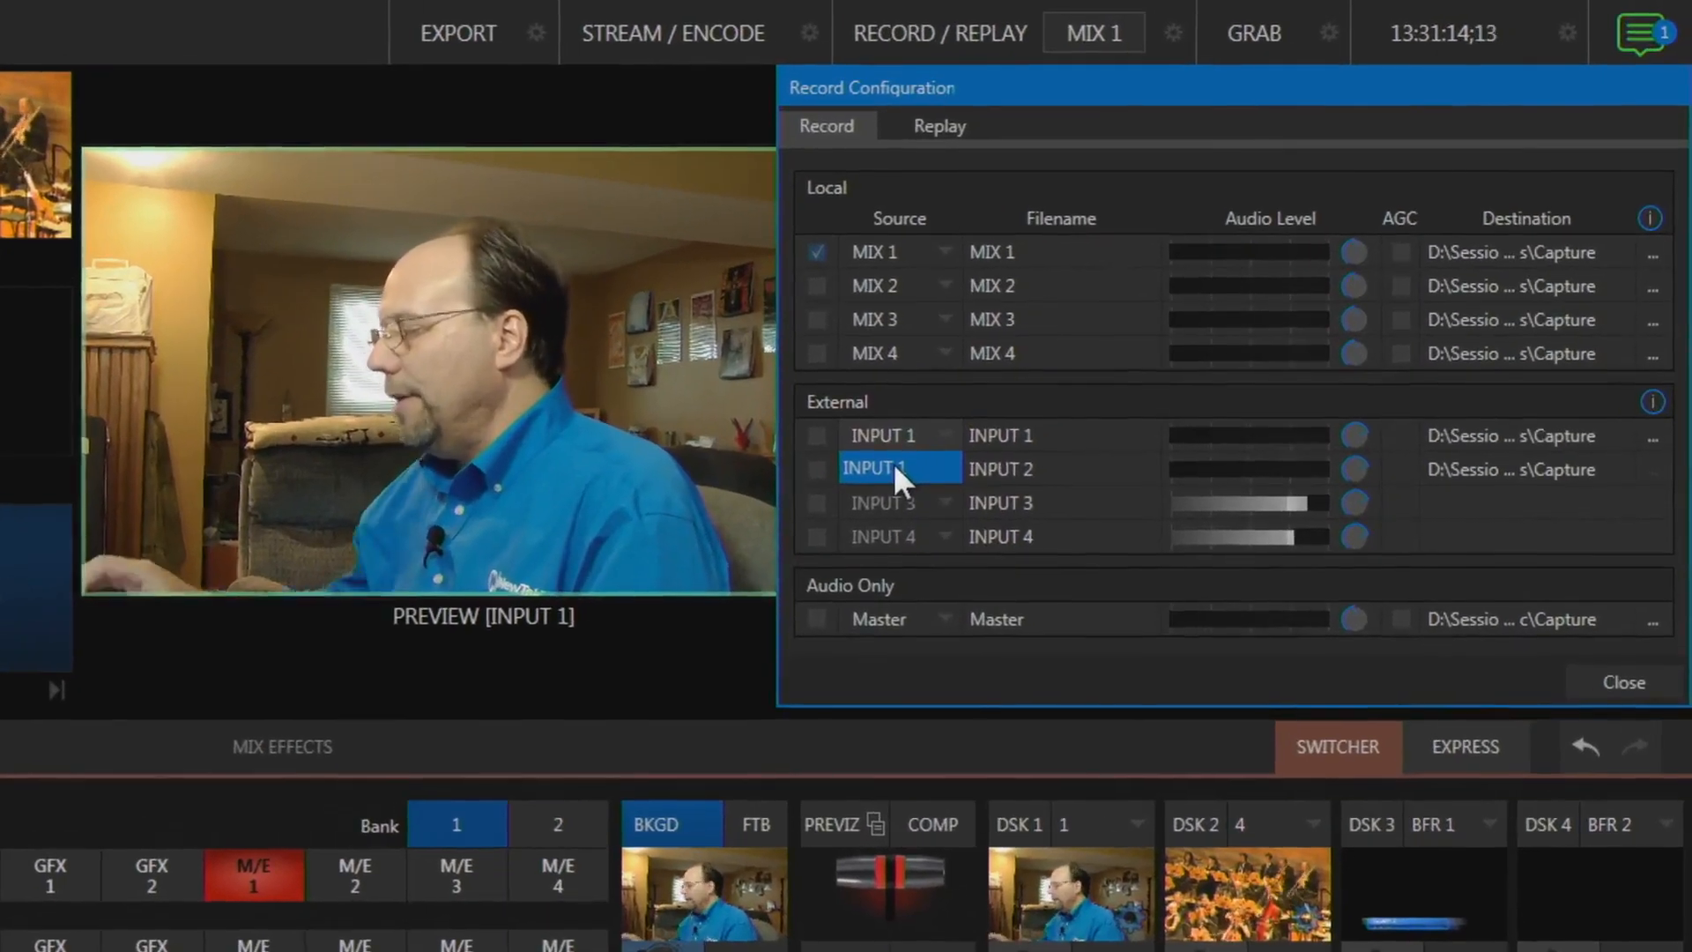
click(892, 463)
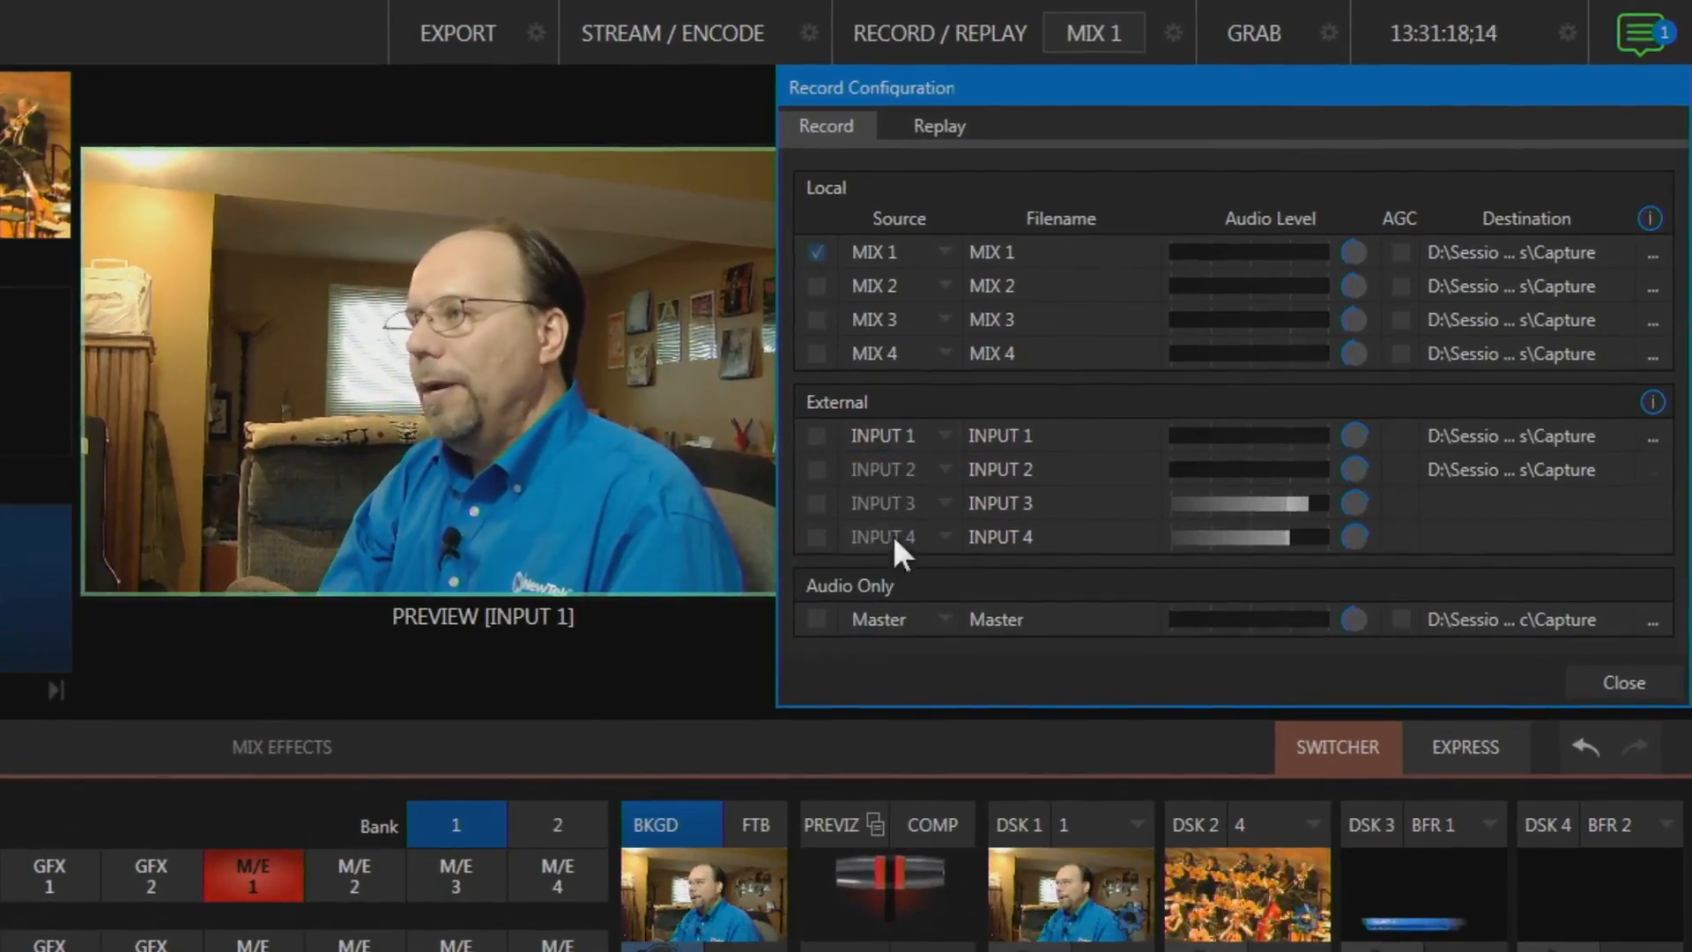
click(892, 469)
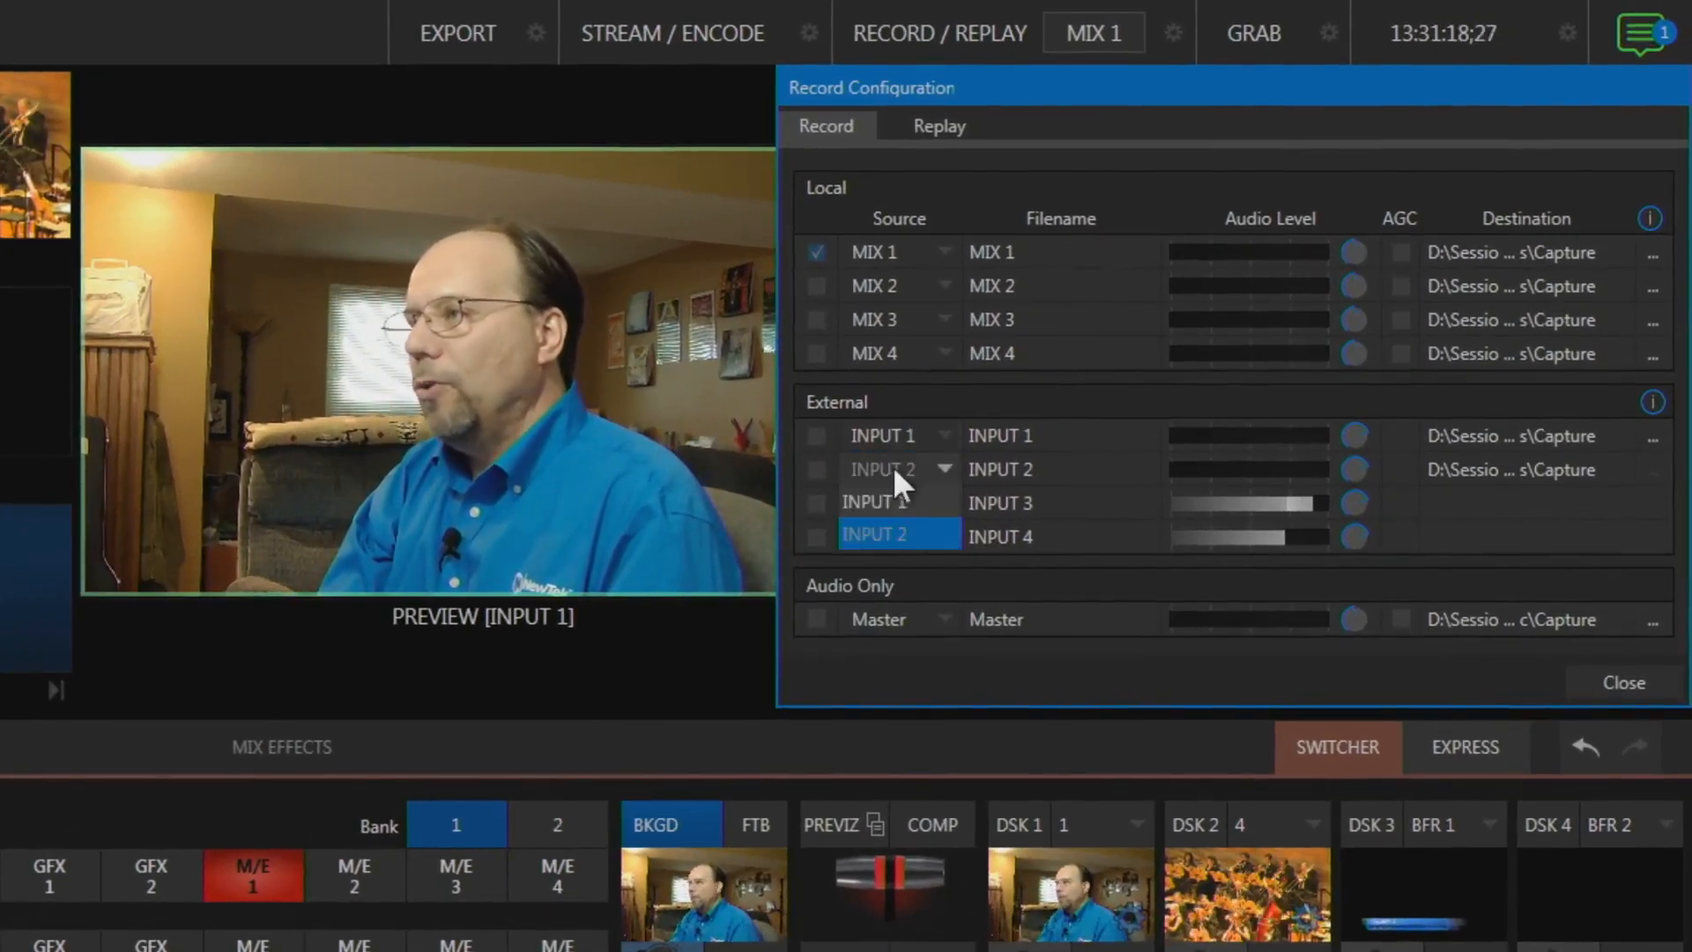
click(940, 395)
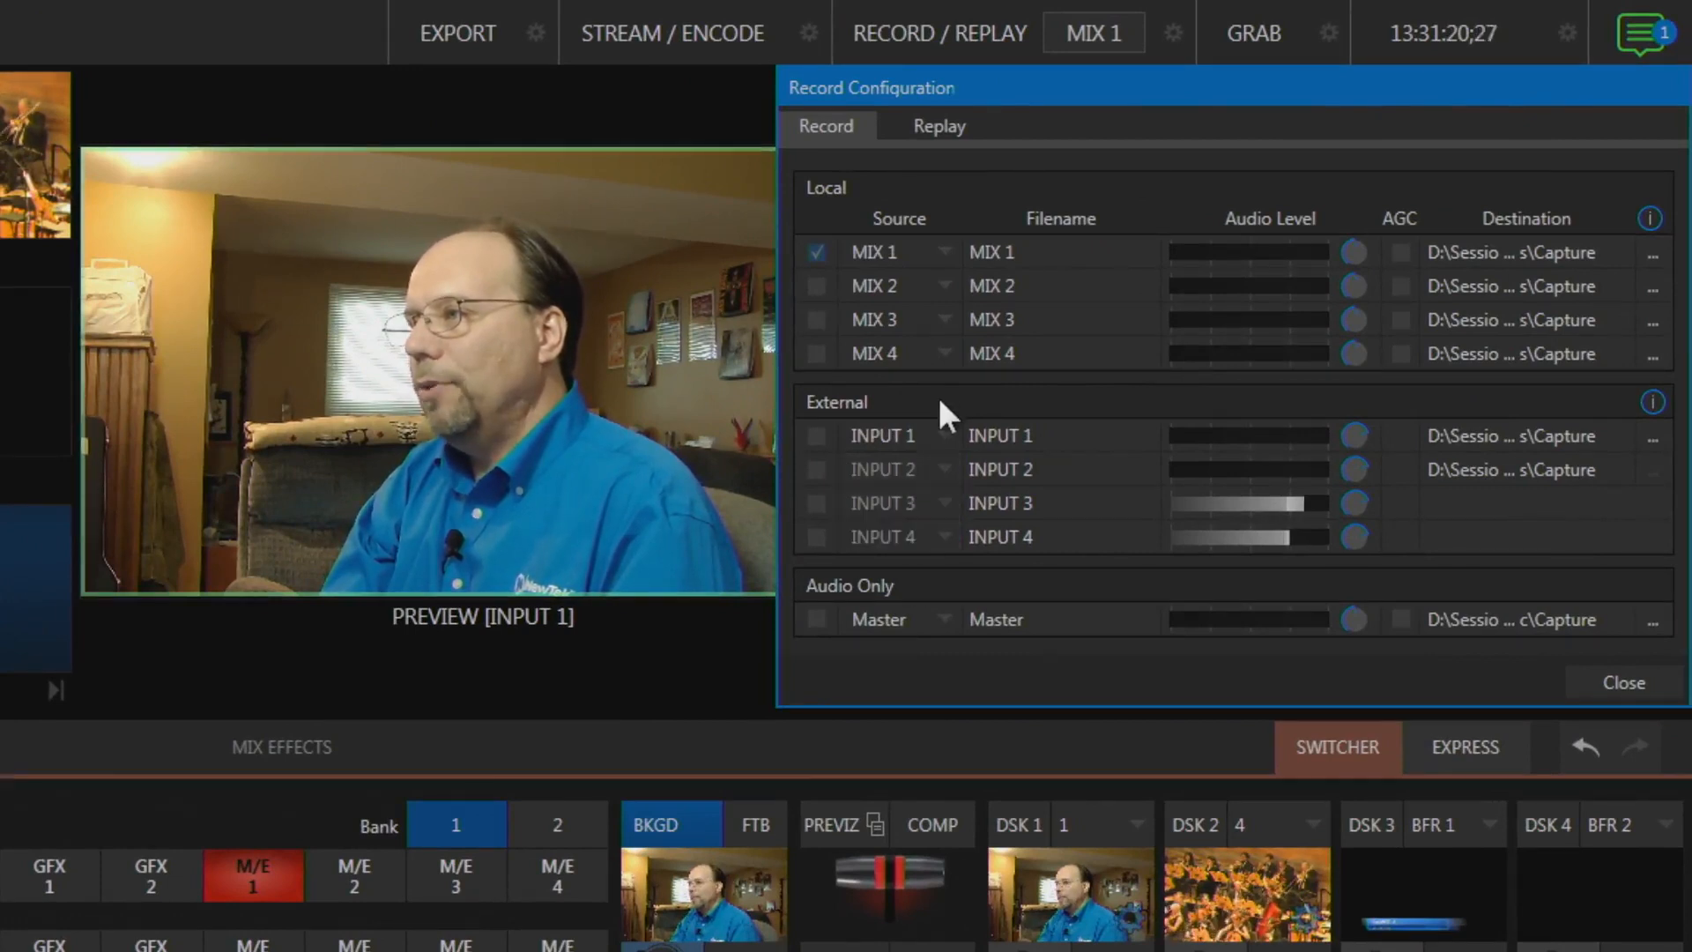
Step: Enable external recording of Input 1, check another external recorder's source choices, disable the recording again, and close the record configuration
click(819, 436)
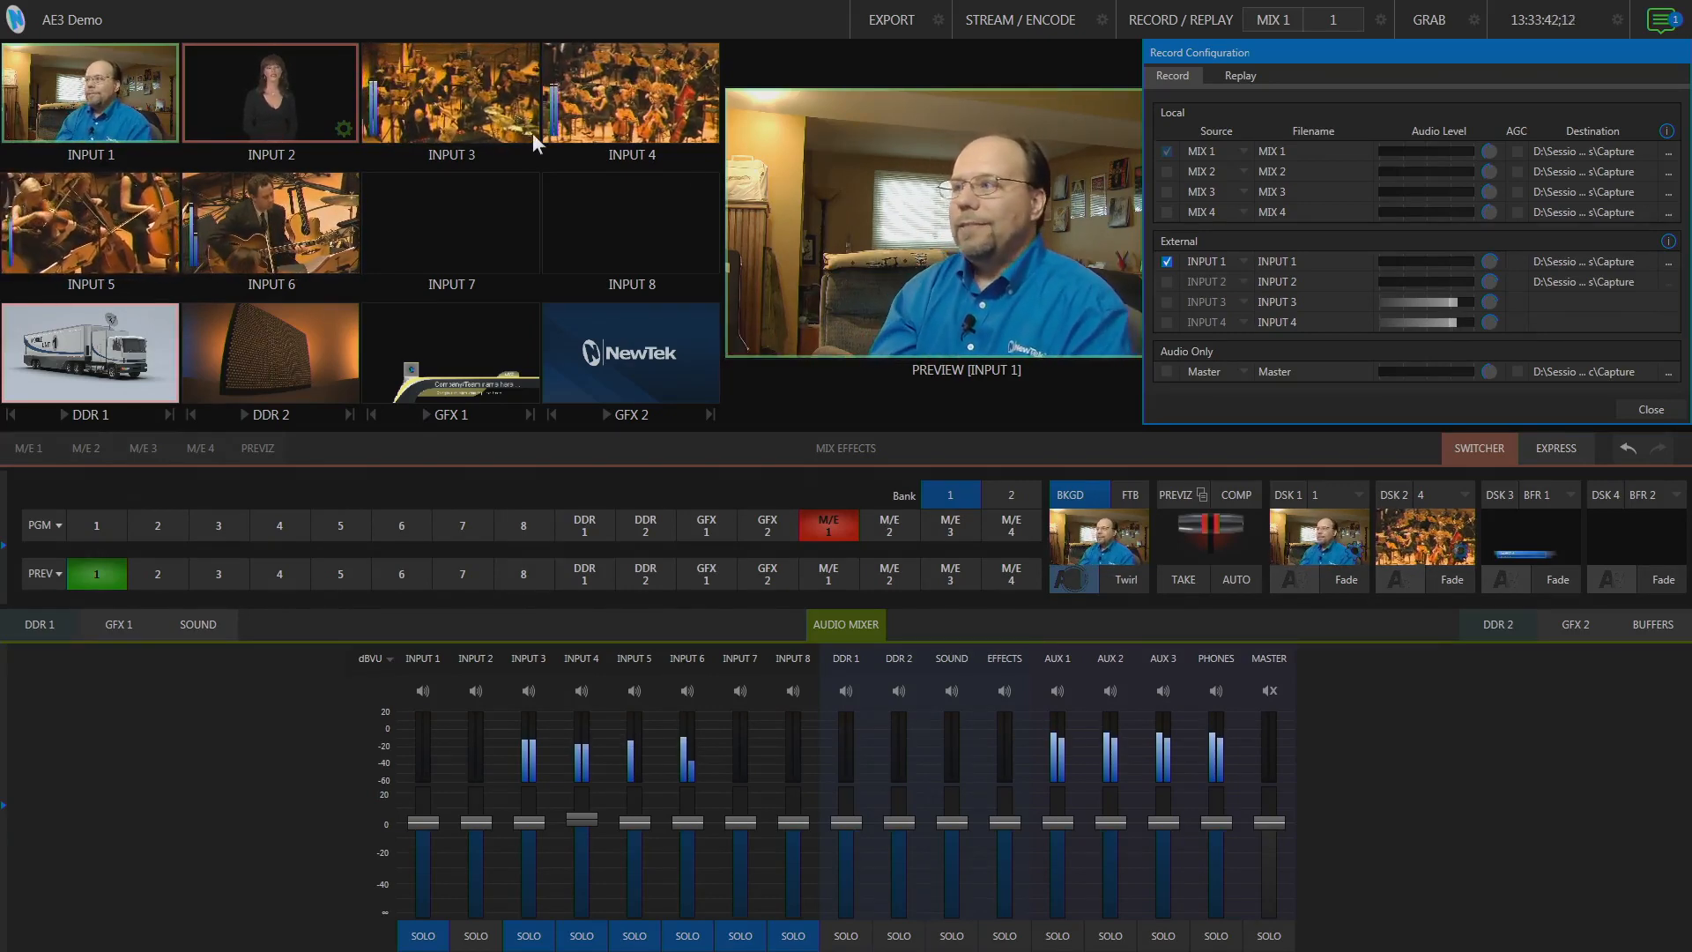
click(1209, 322)
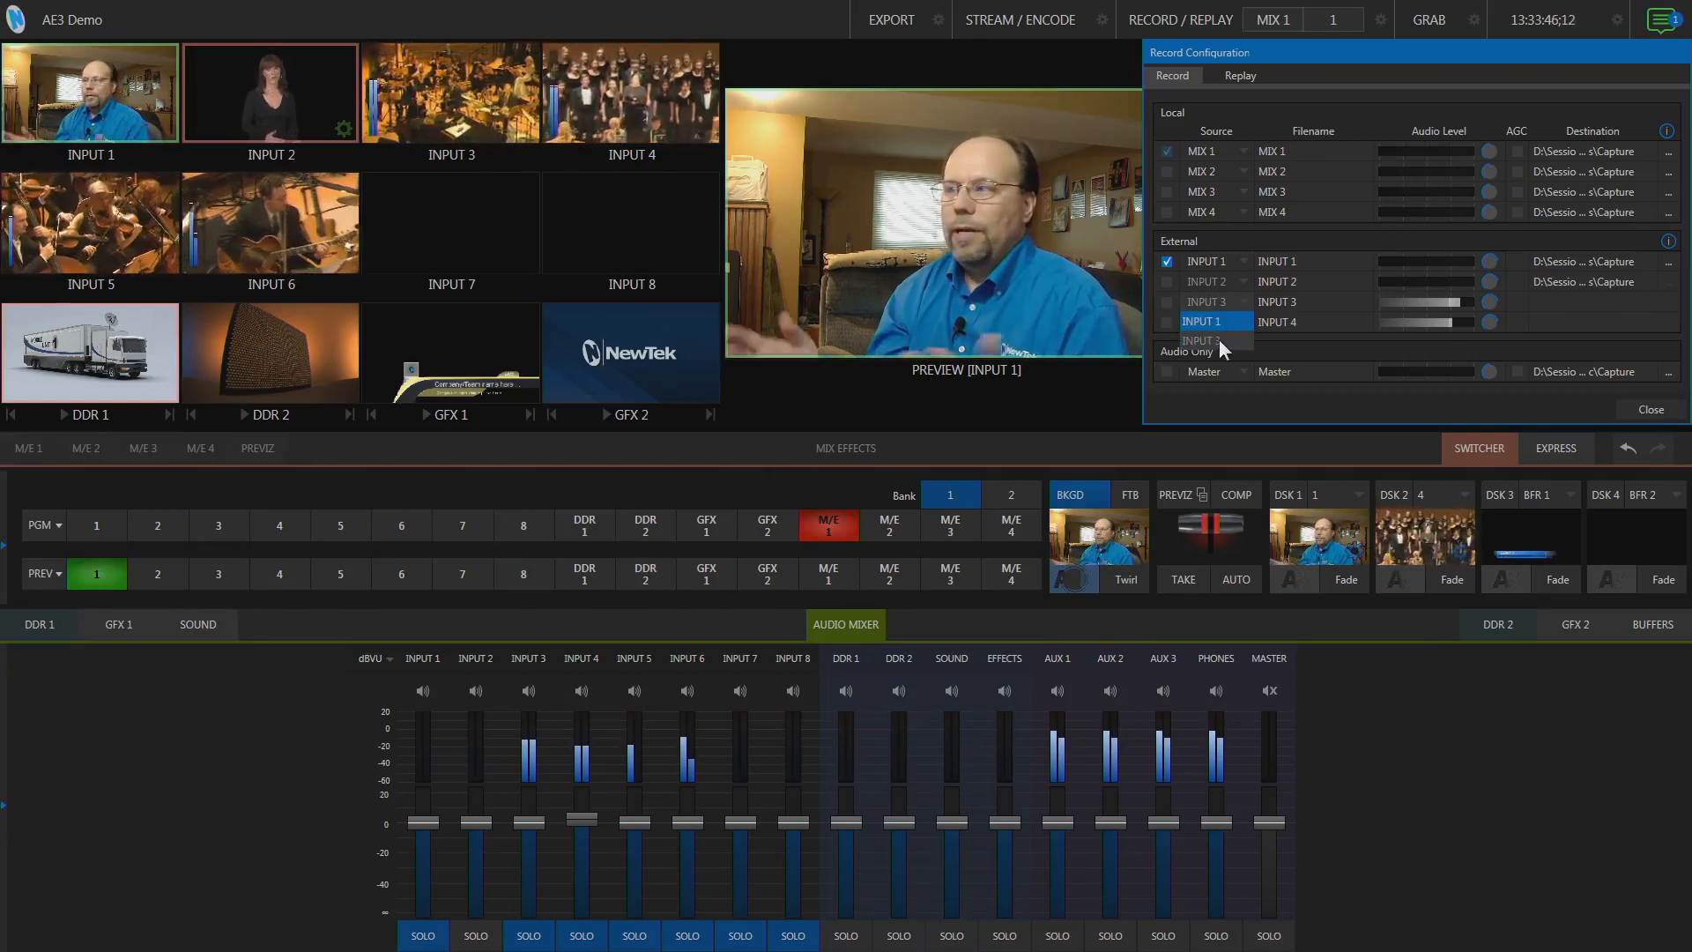
click(1322, 354)
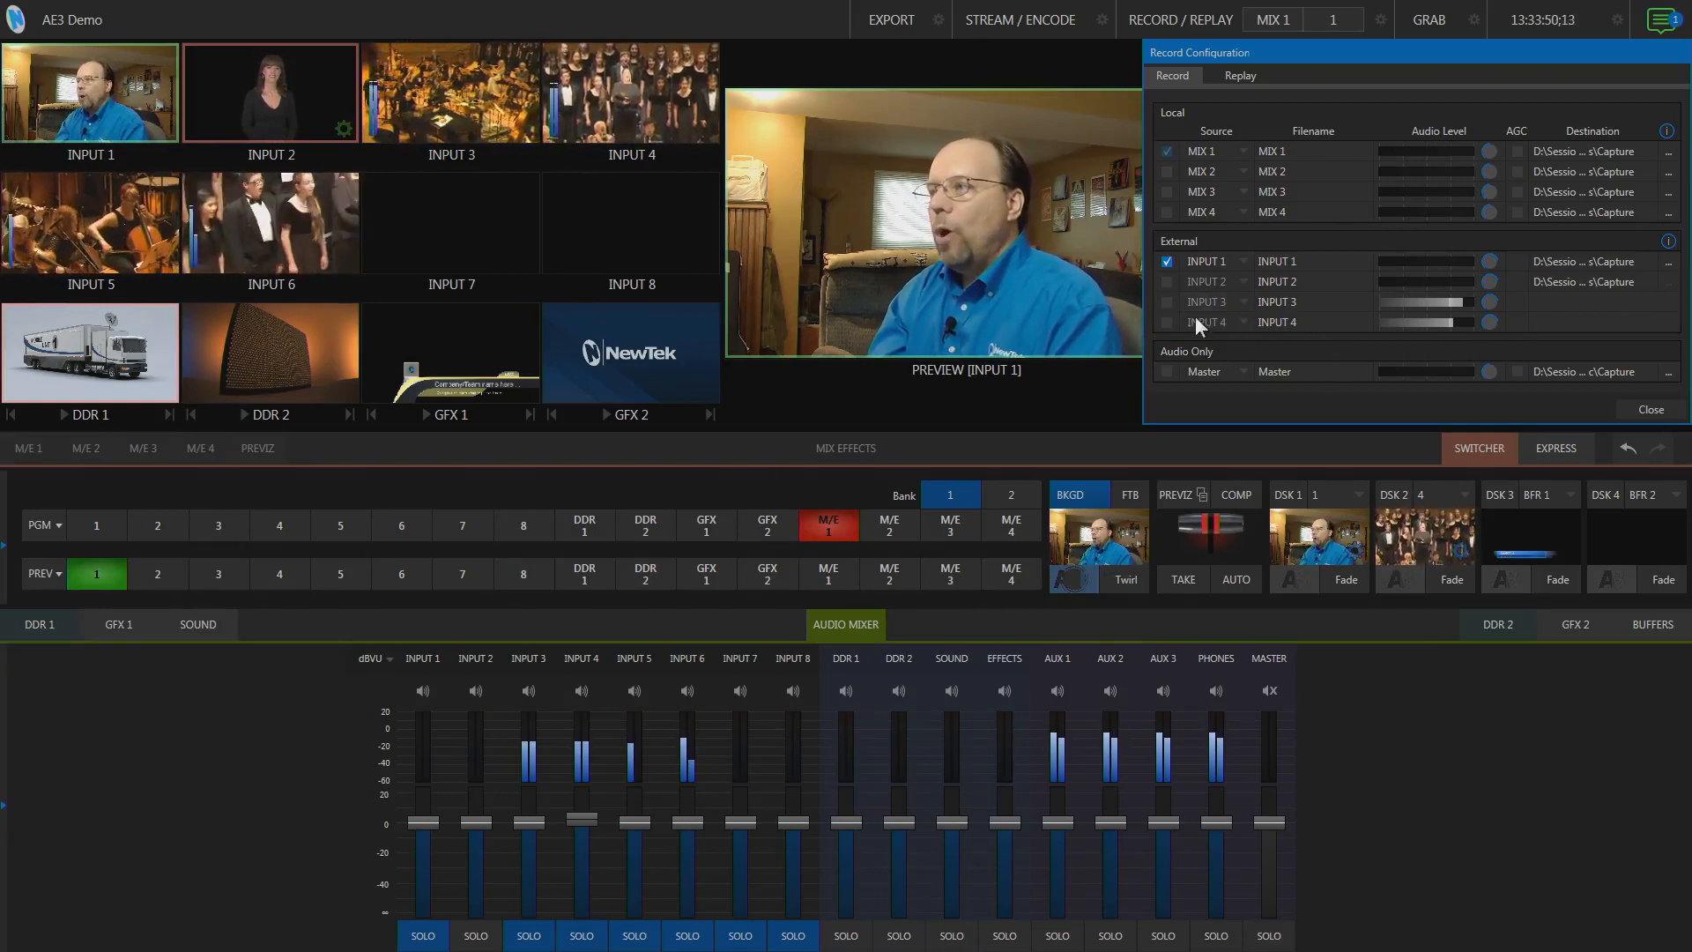
click(1166, 262)
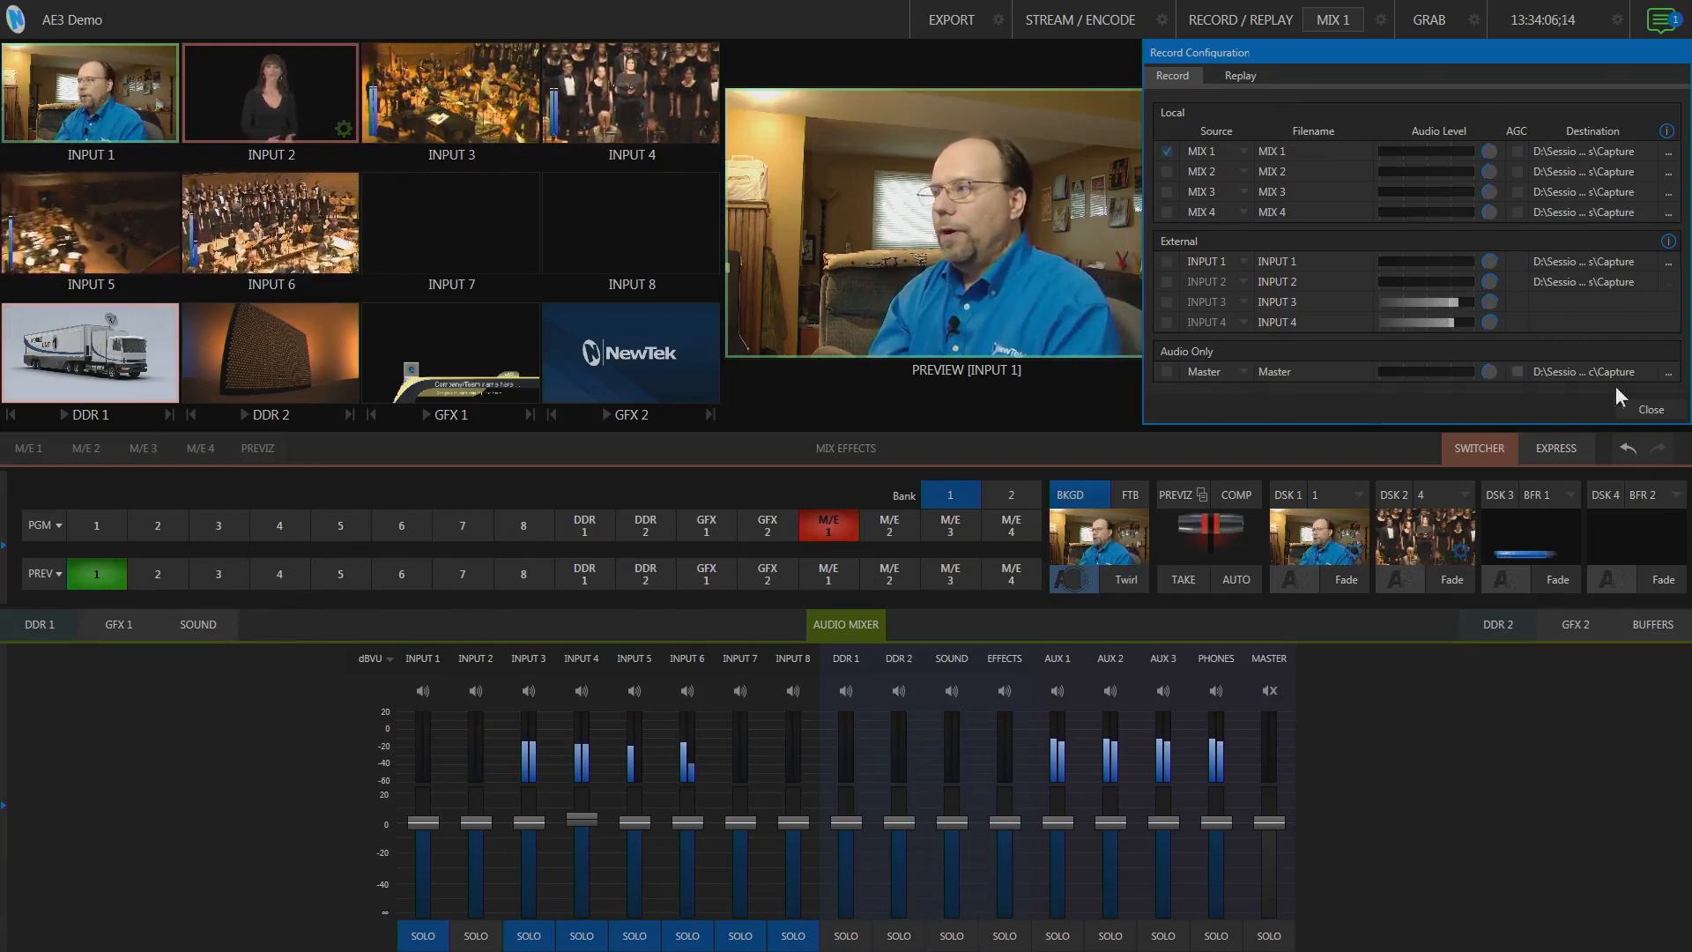
click(1645, 409)
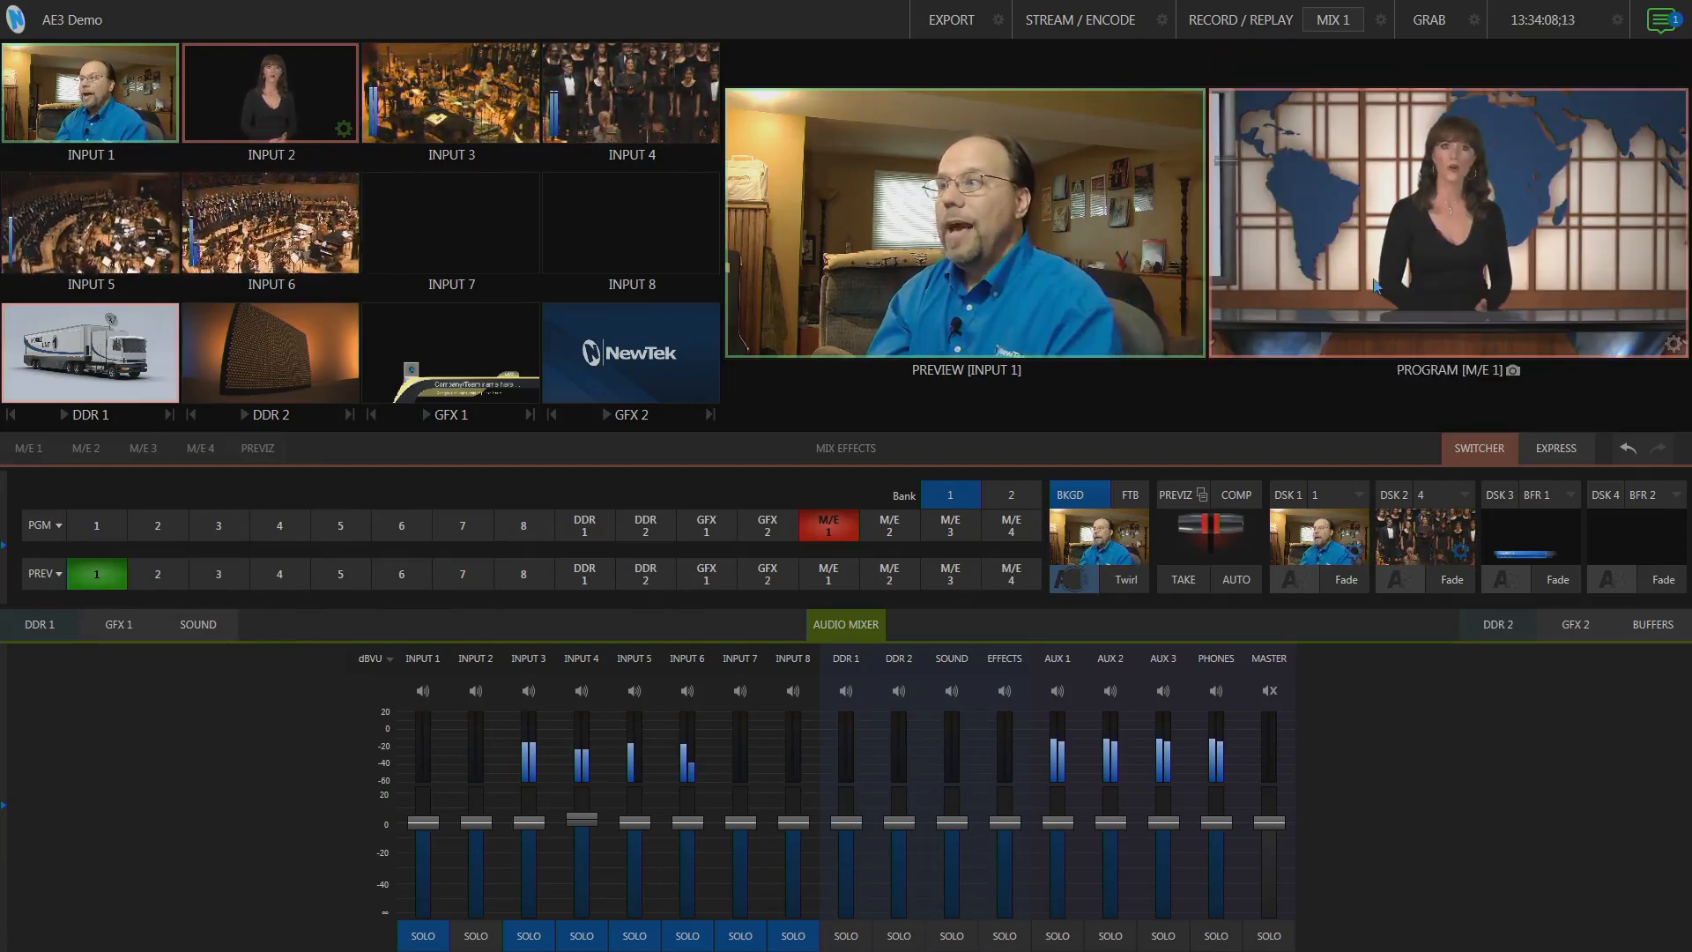
Step: Compare the Low, Medium and High presets for streaming encoder 1, apply High at 1920 x 1080, and set its video bitrate to 3992 kbps
click(1161, 19)
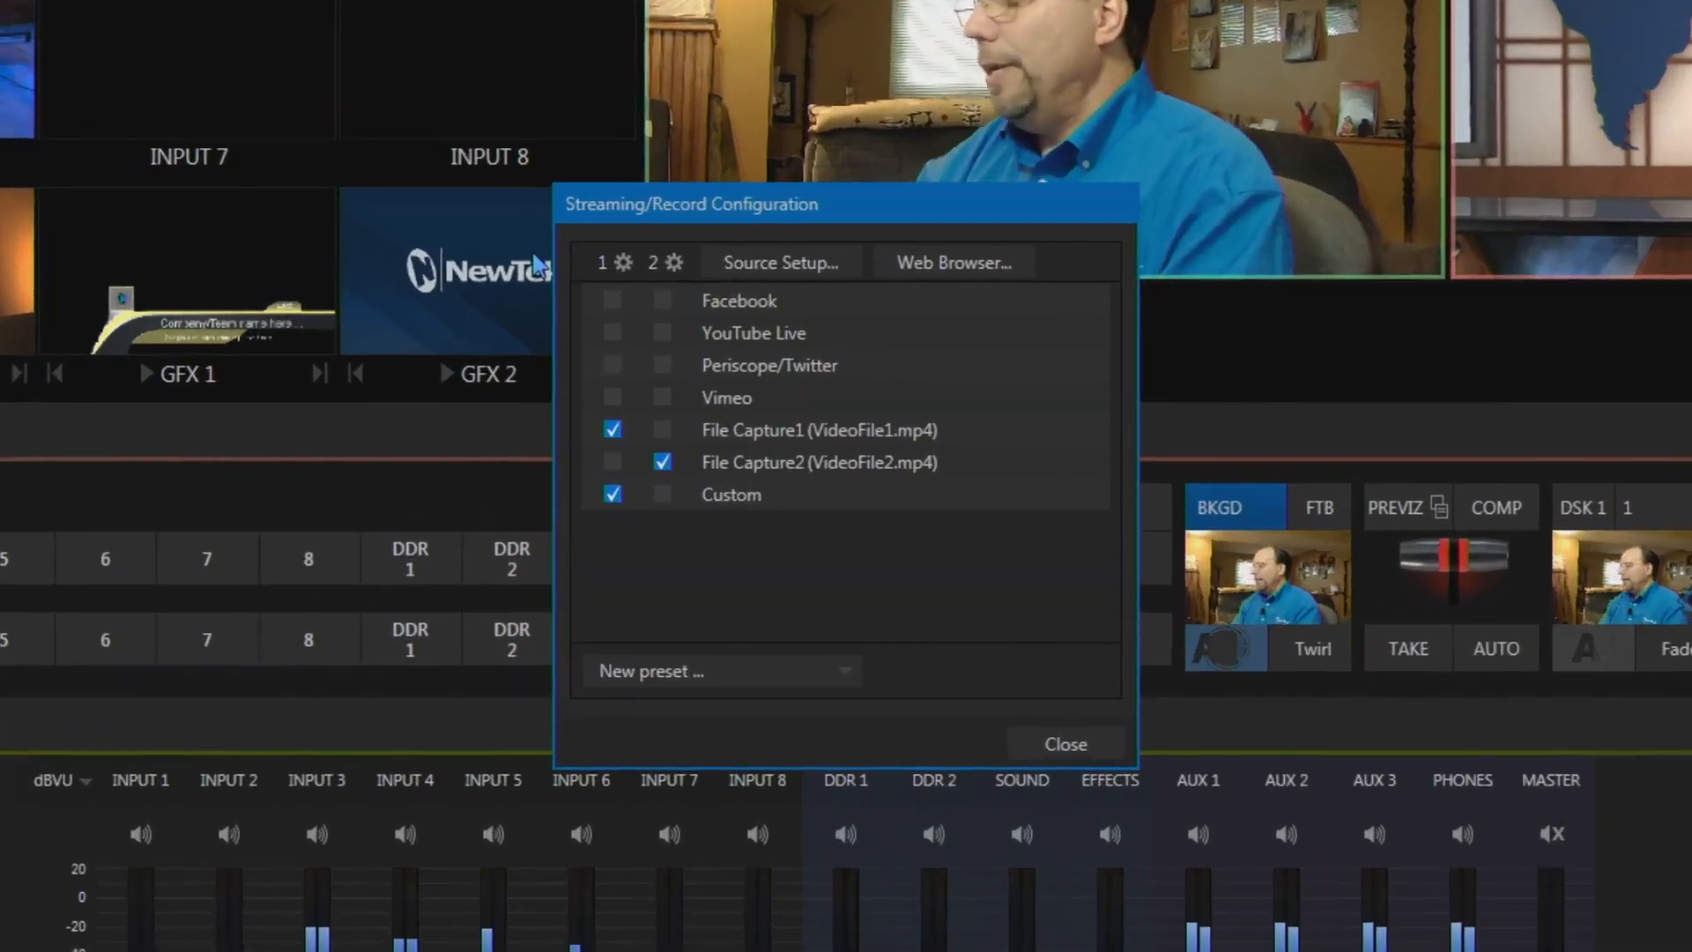
click(622, 262)
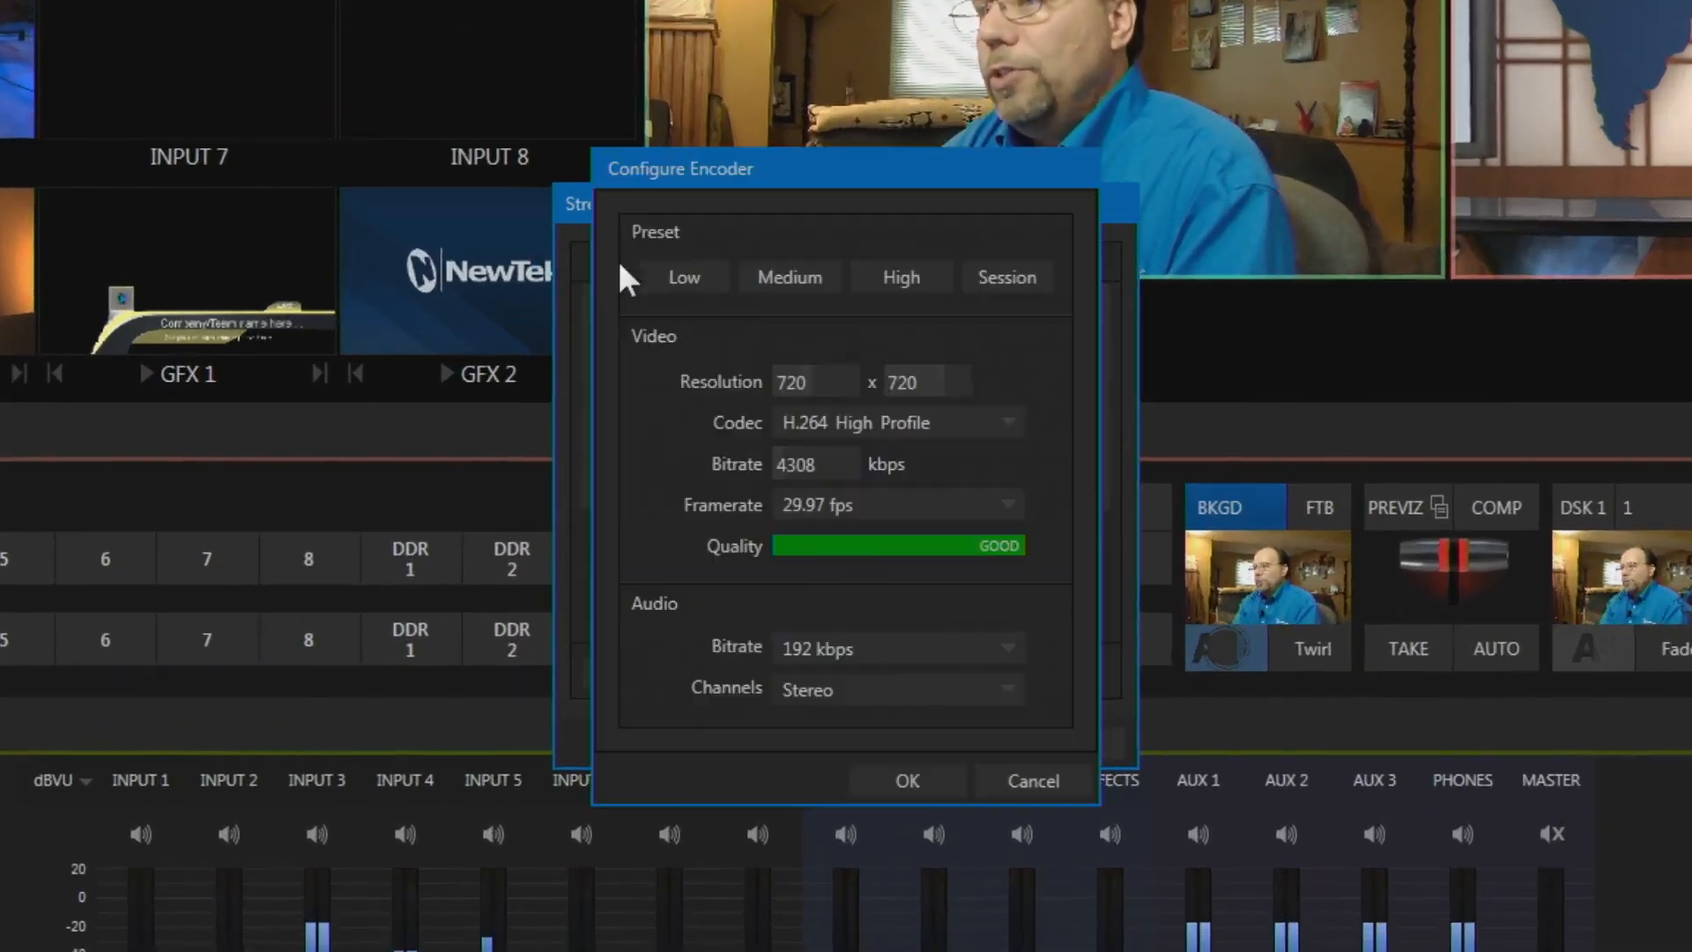
click(692, 279)
click(820, 278)
click(902, 280)
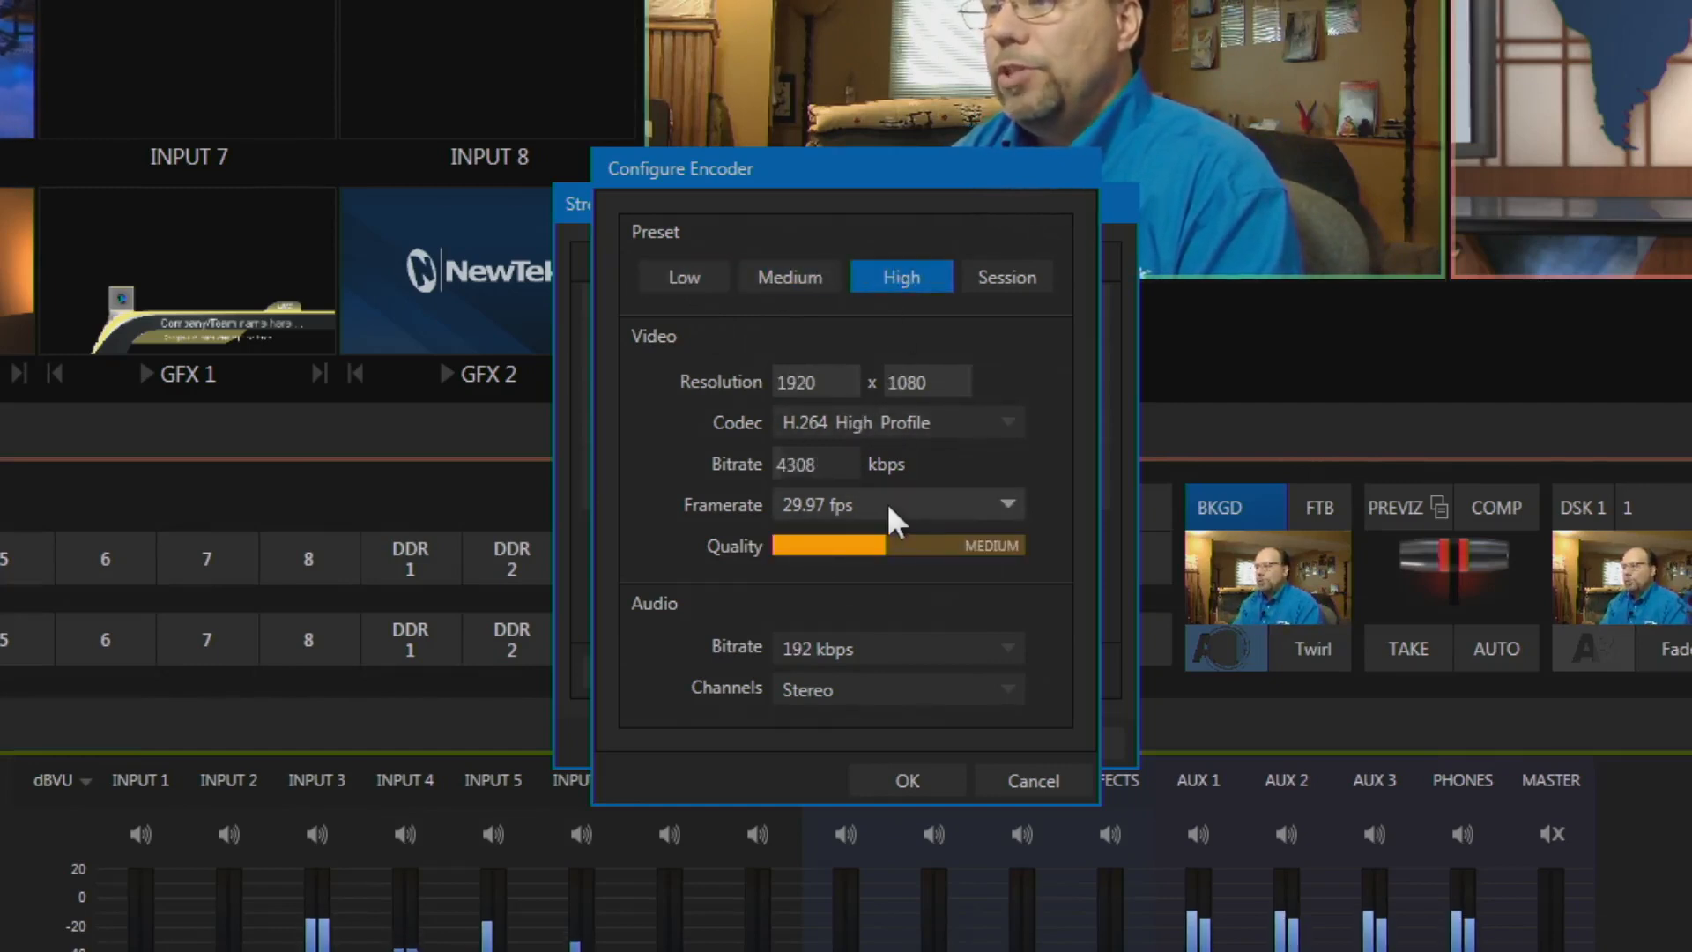
click(786, 282)
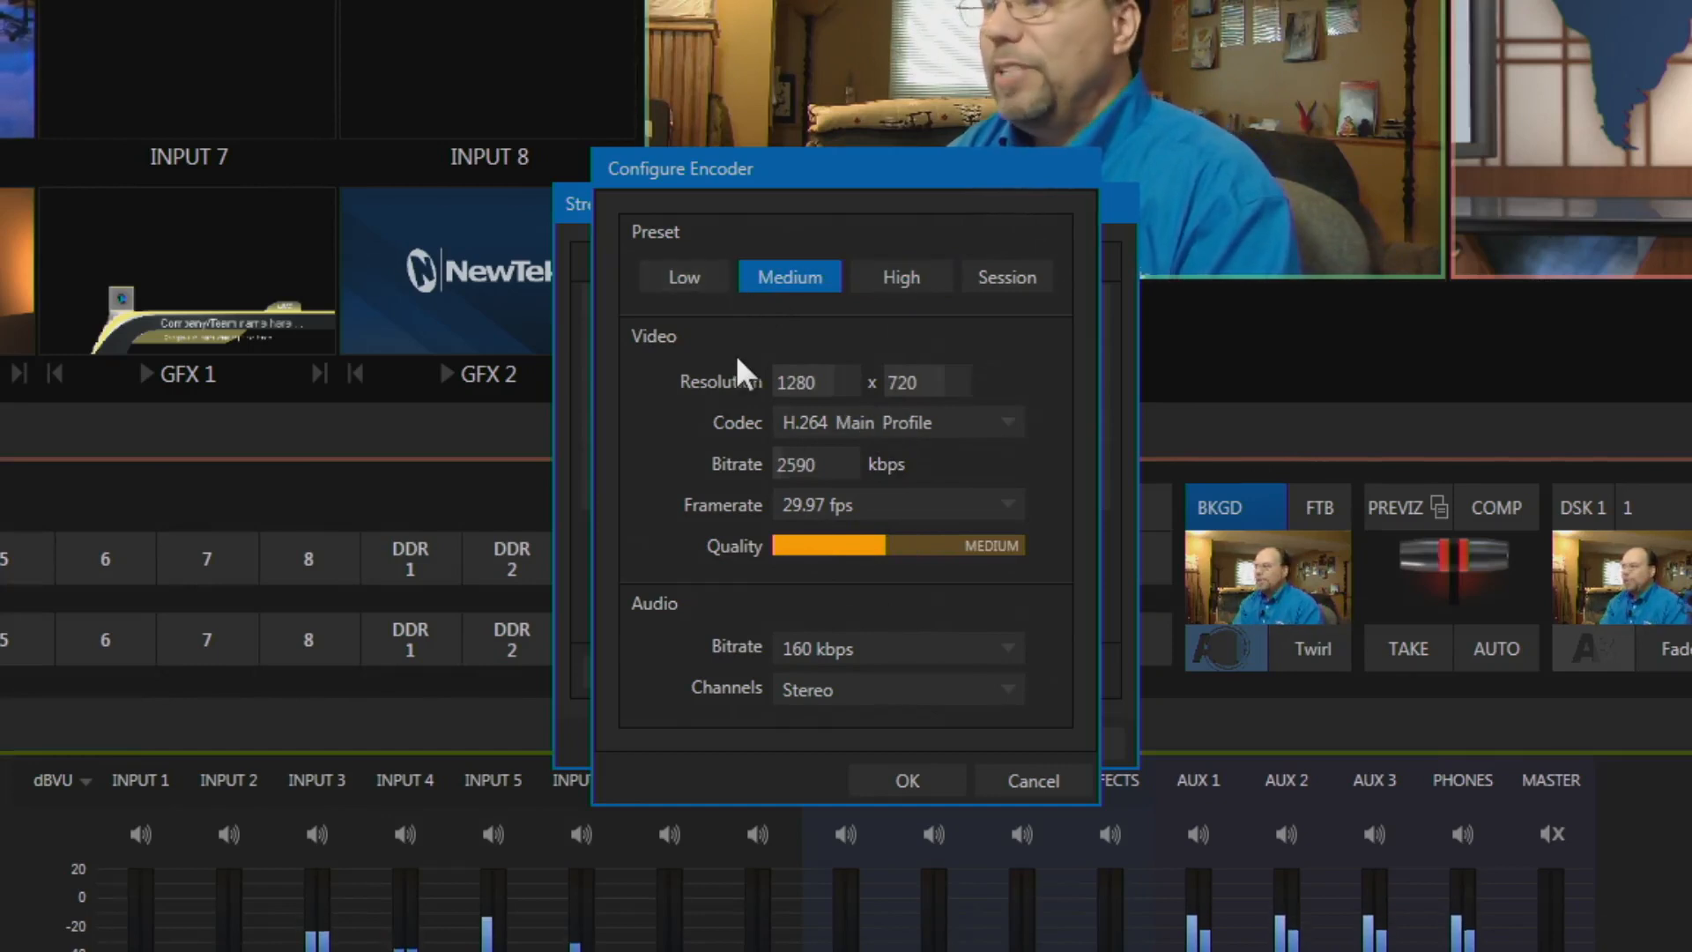
click(895, 291)
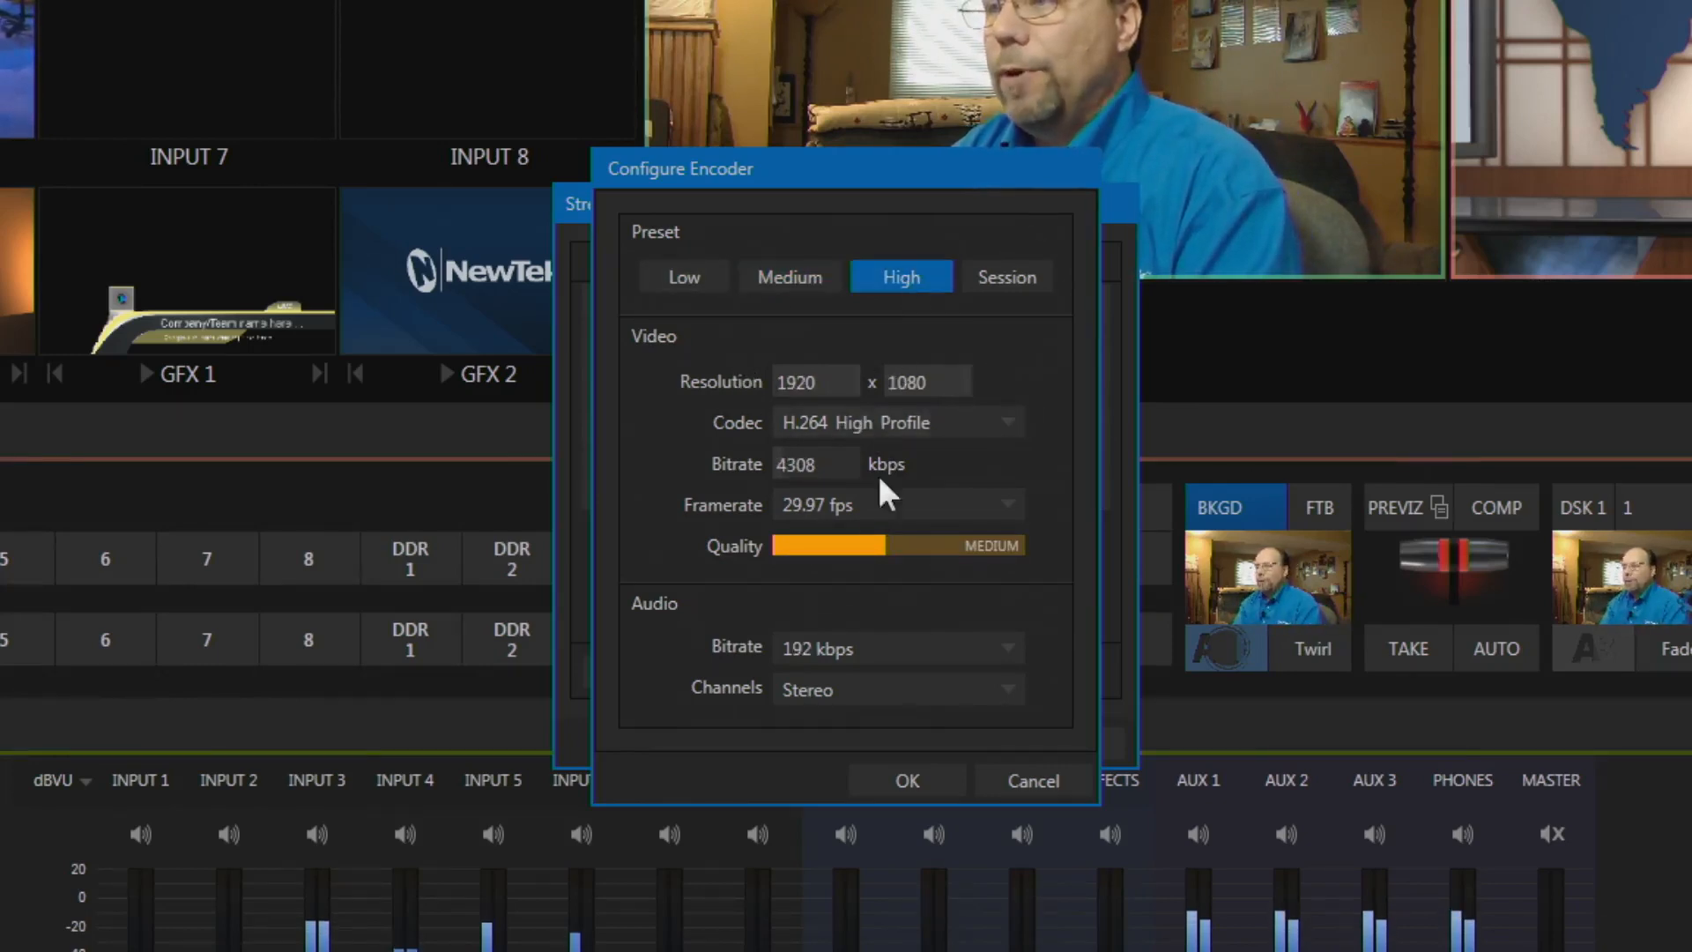
drag(824, 469, 874, 552)
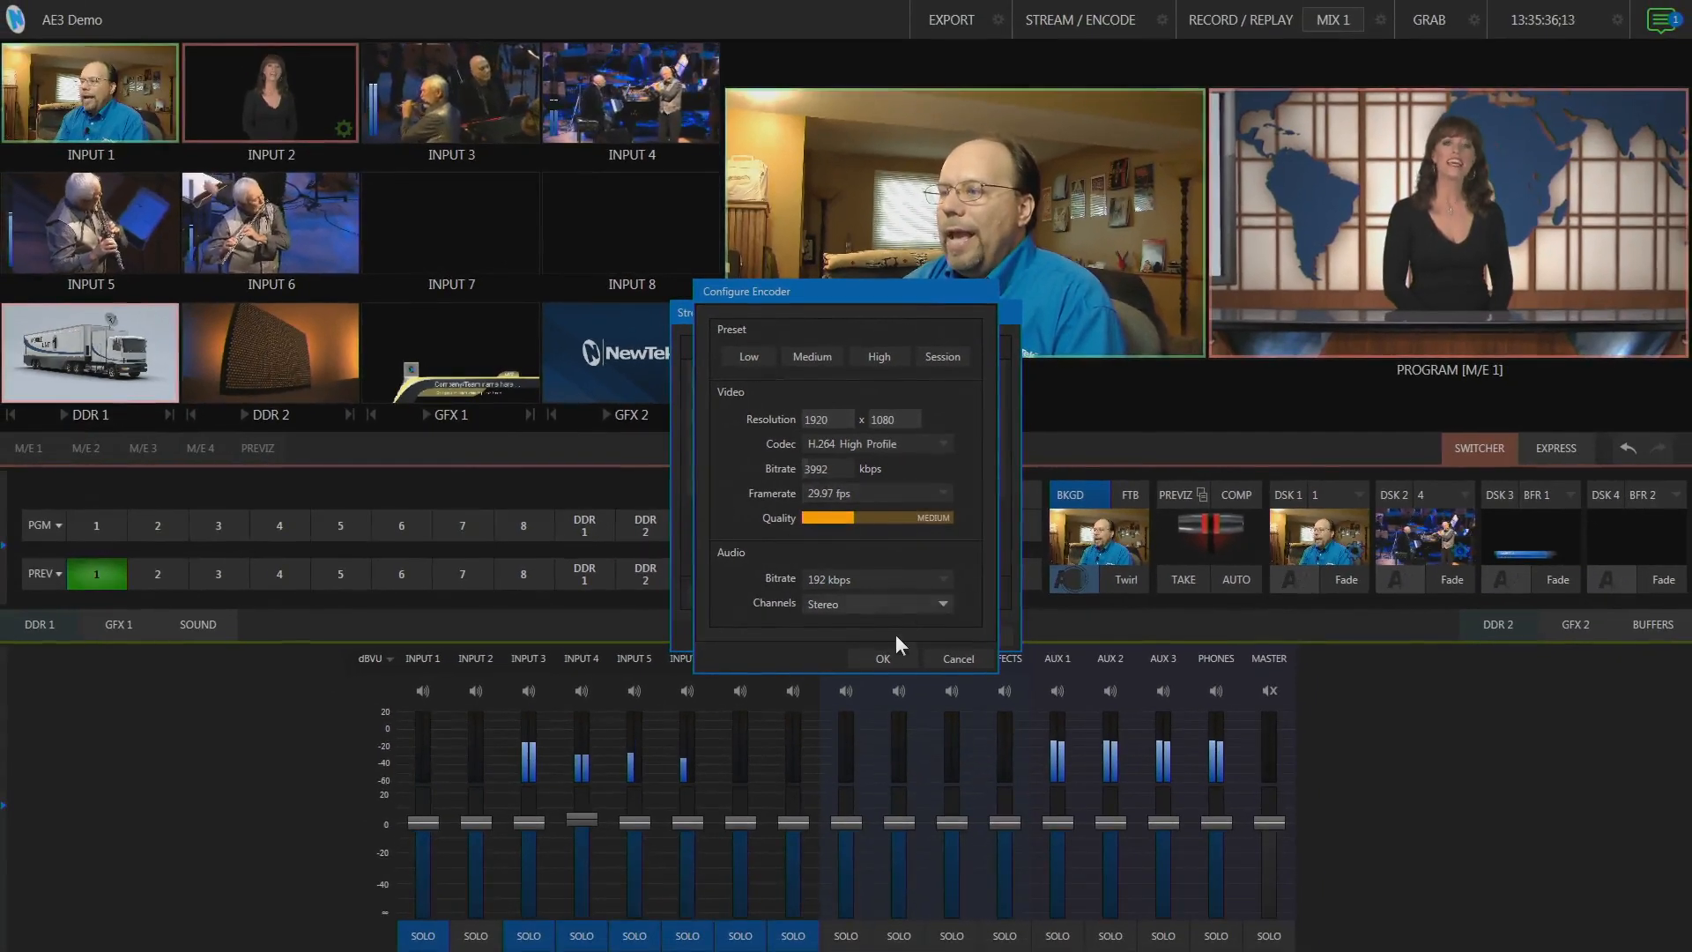
click(912, 777)
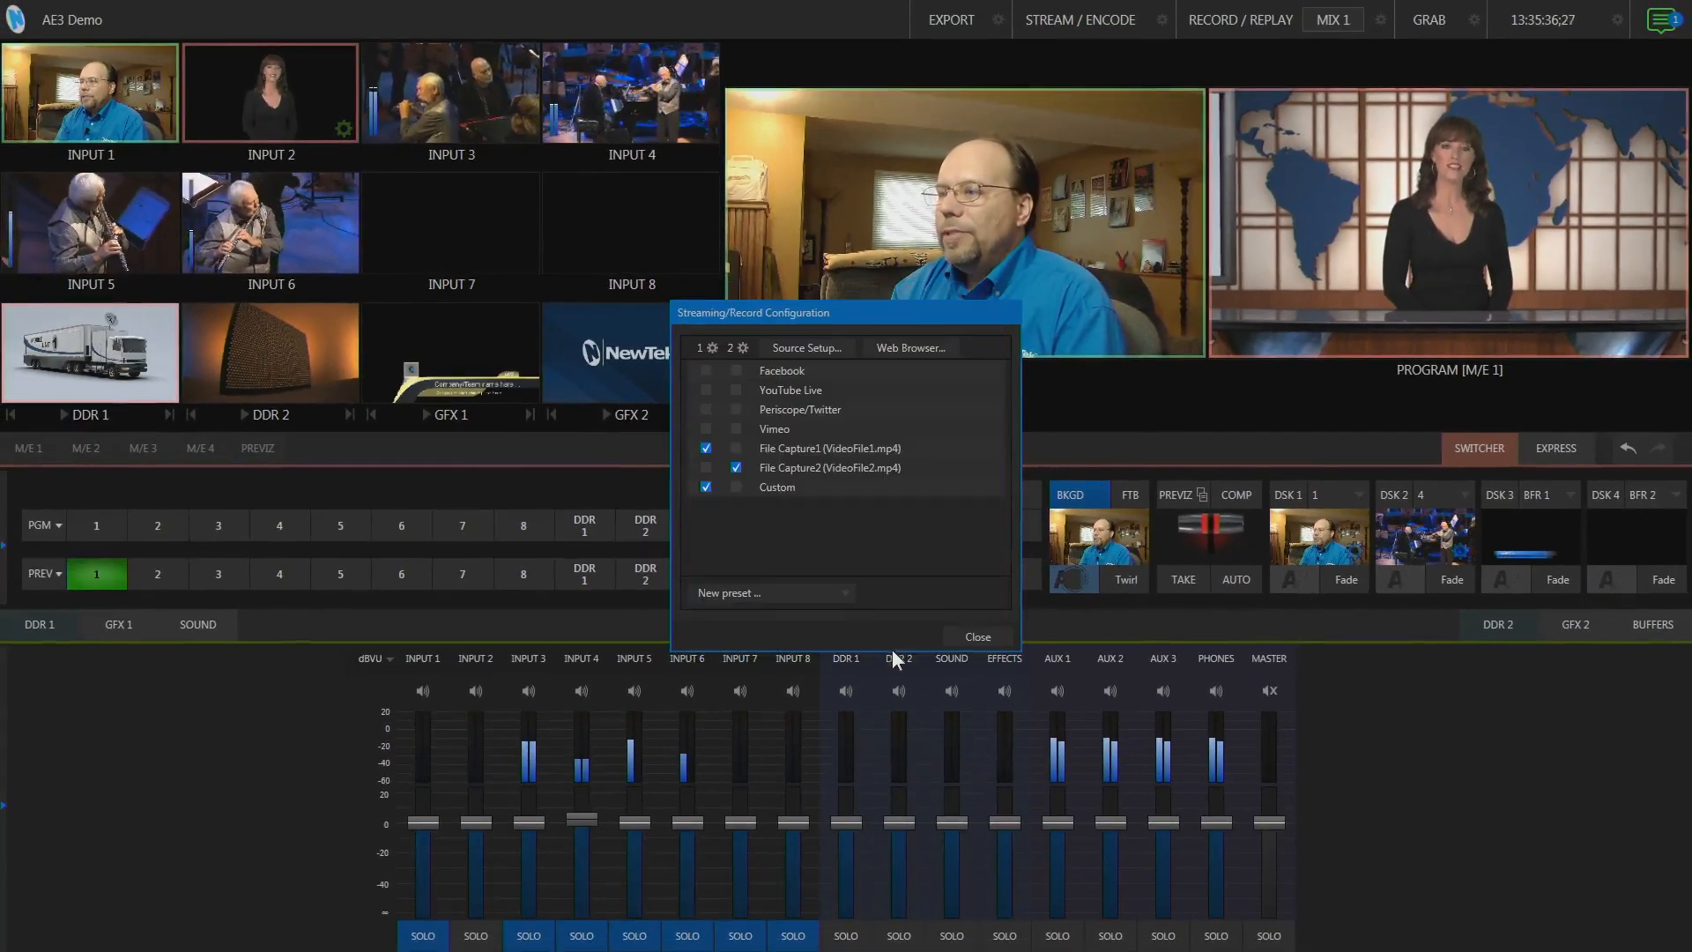
Step: Review streaming encoder 2's settings and raise its video bitrate well above the High preset's value
click(743, 347)
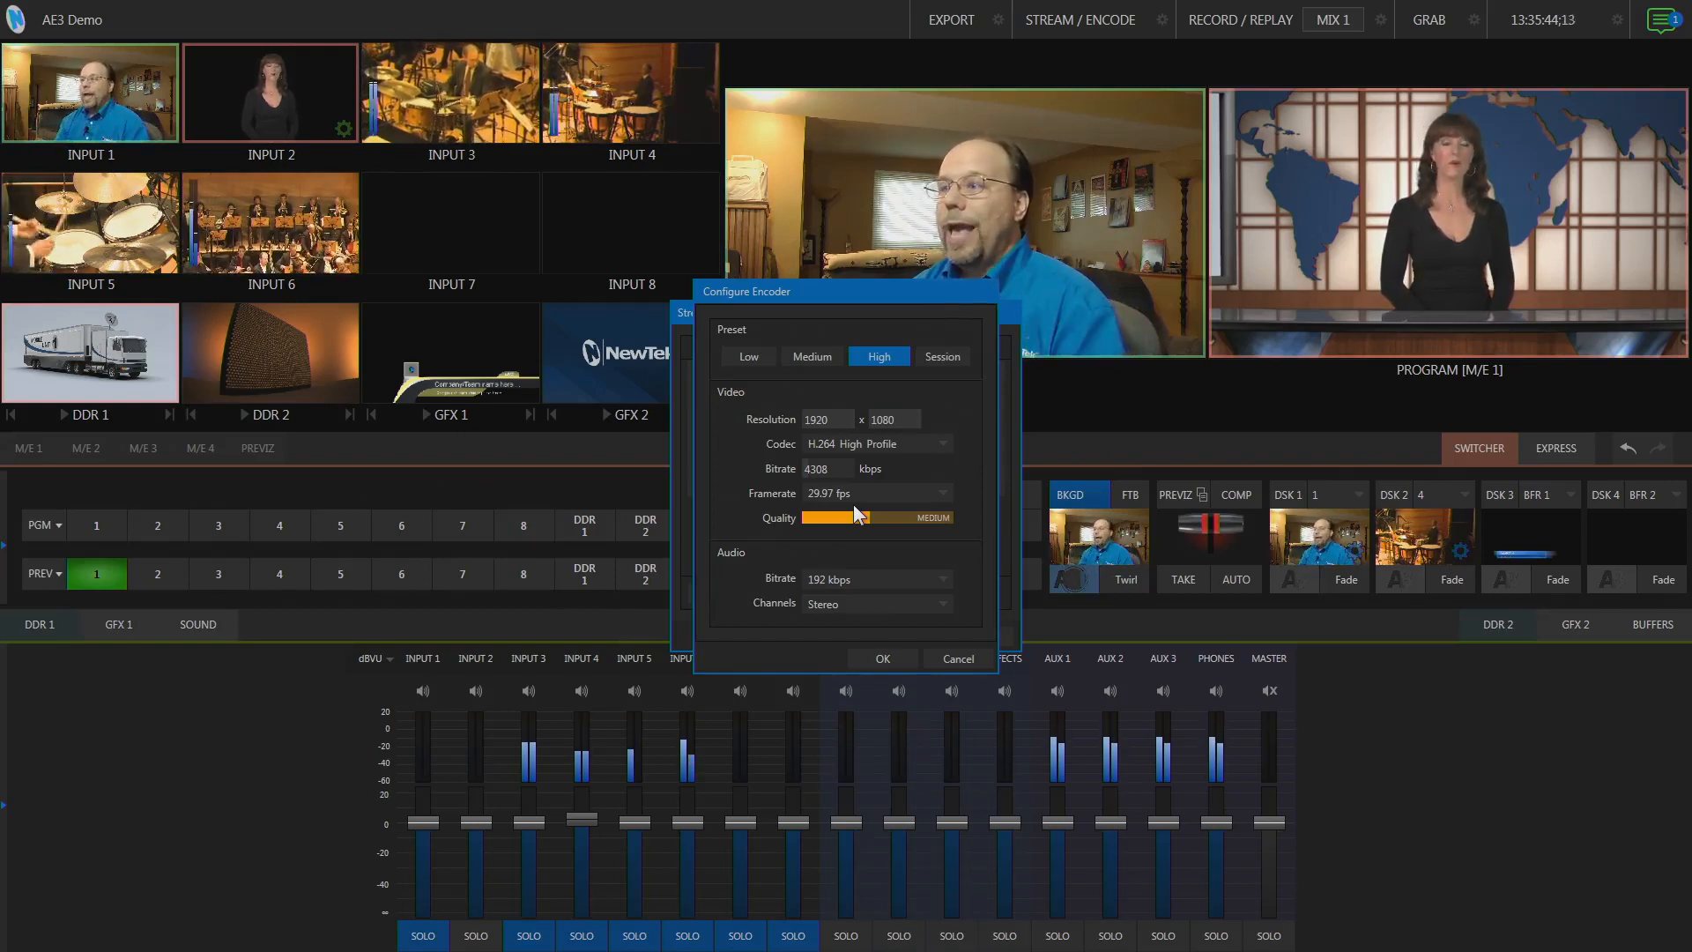
click(877, 658)
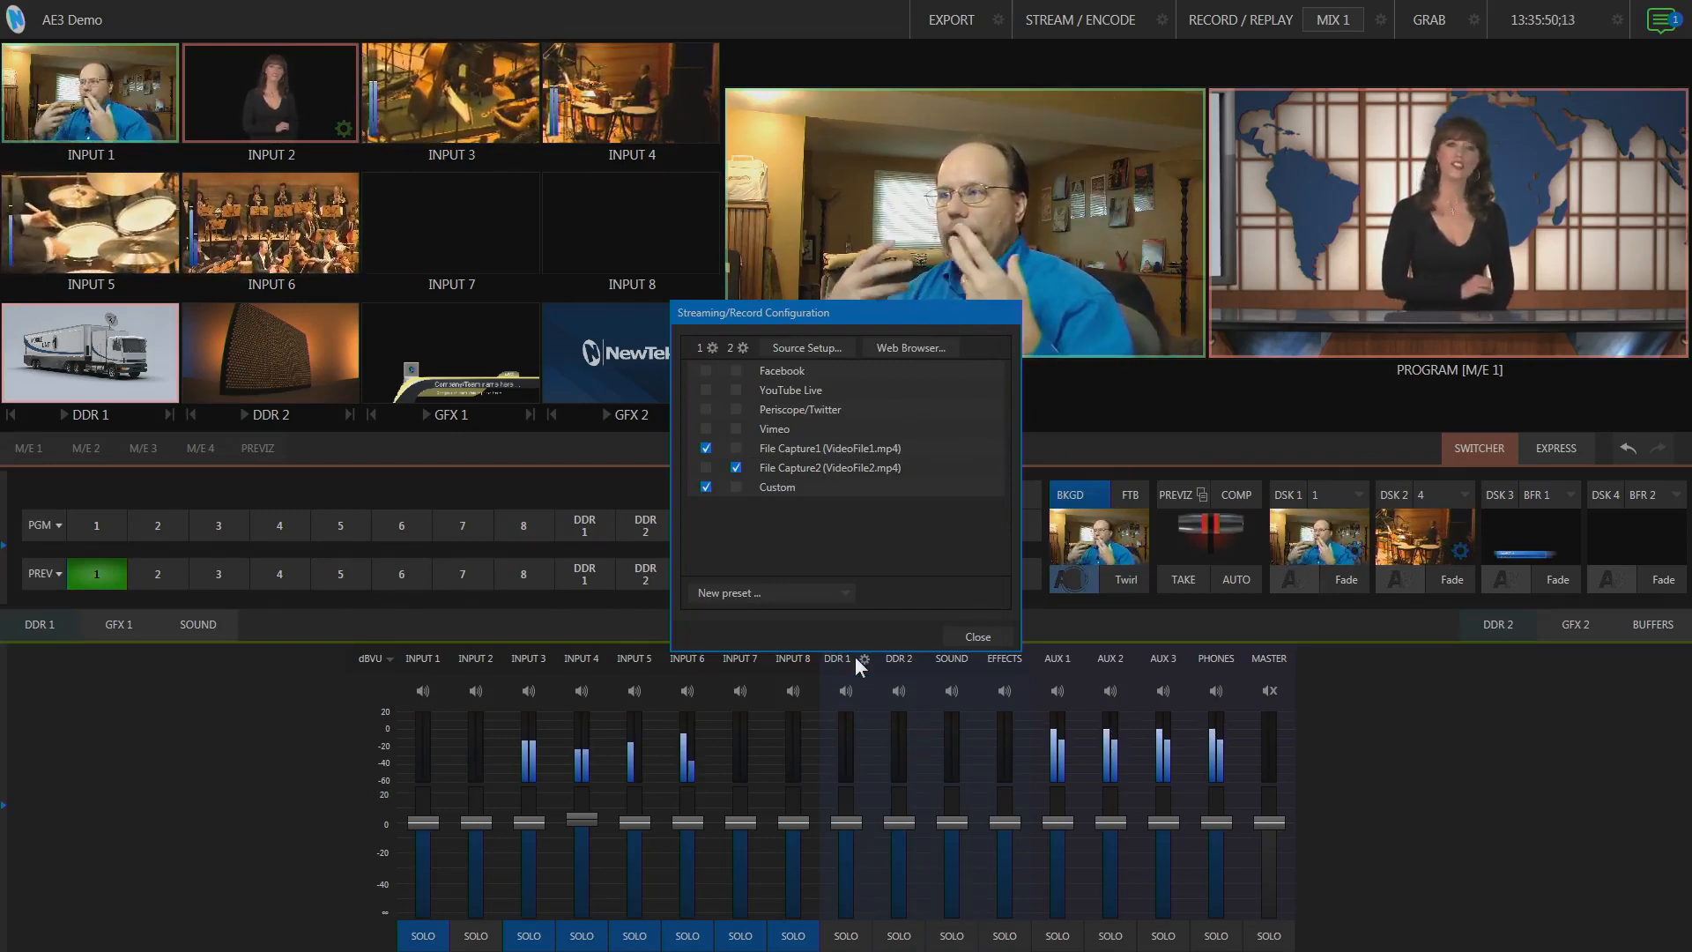
click(742, 347)
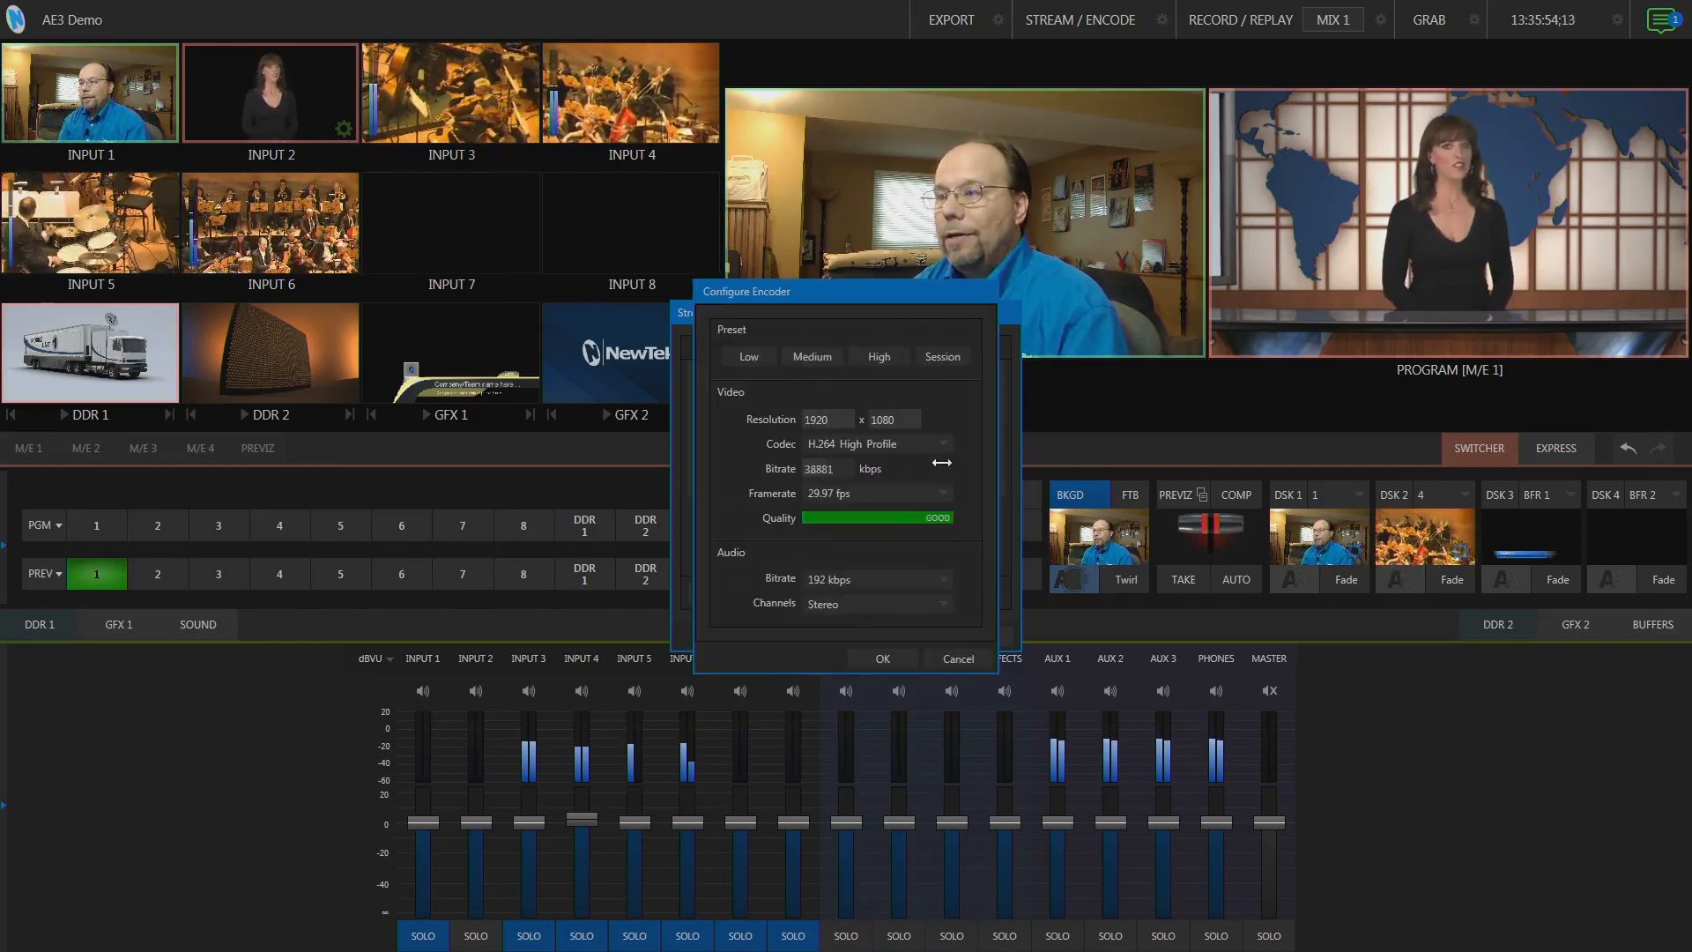
drag(828, 468, 1185, 441)
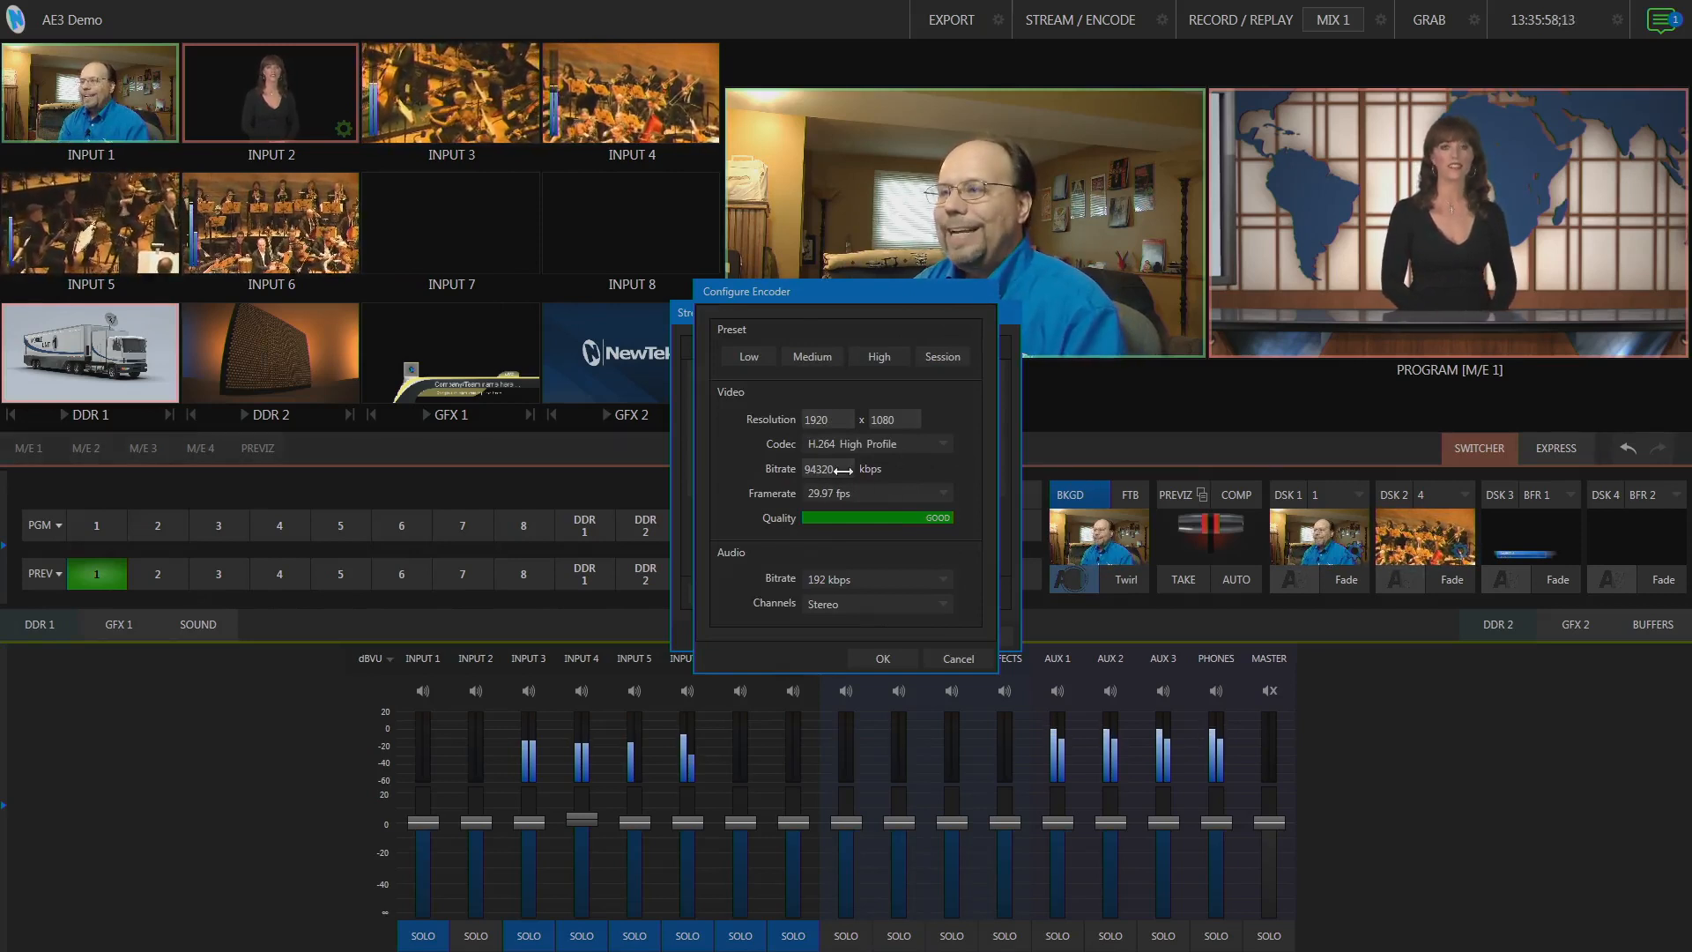
drag(686, 457, 636, 445)
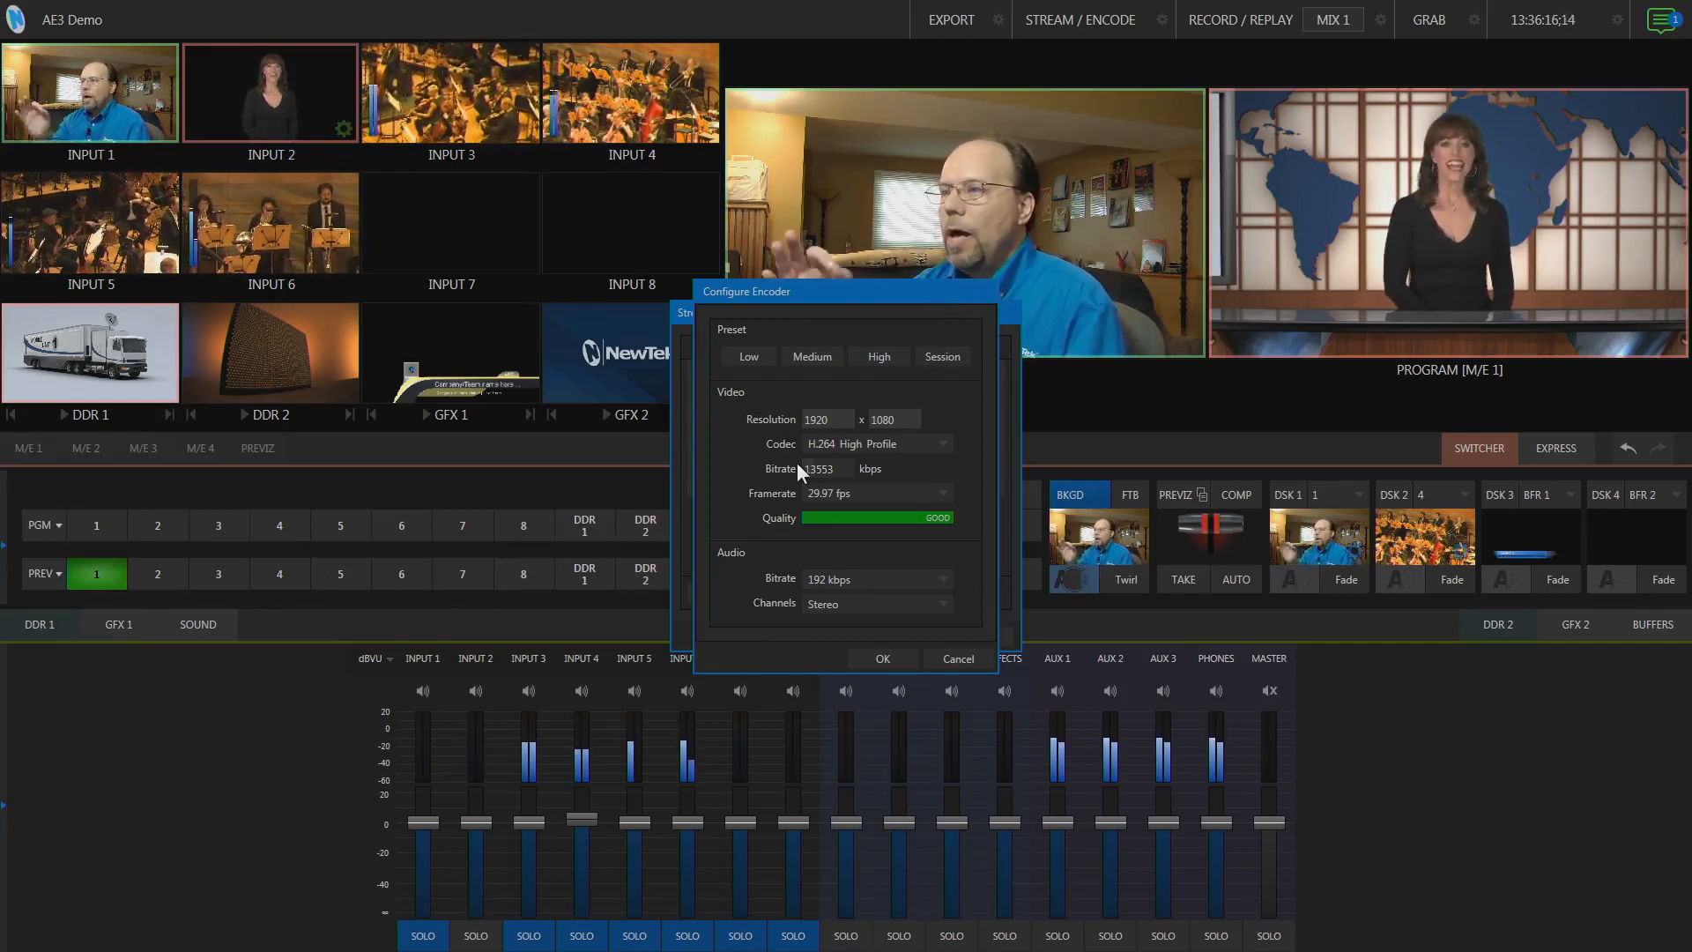
click(878, 661)
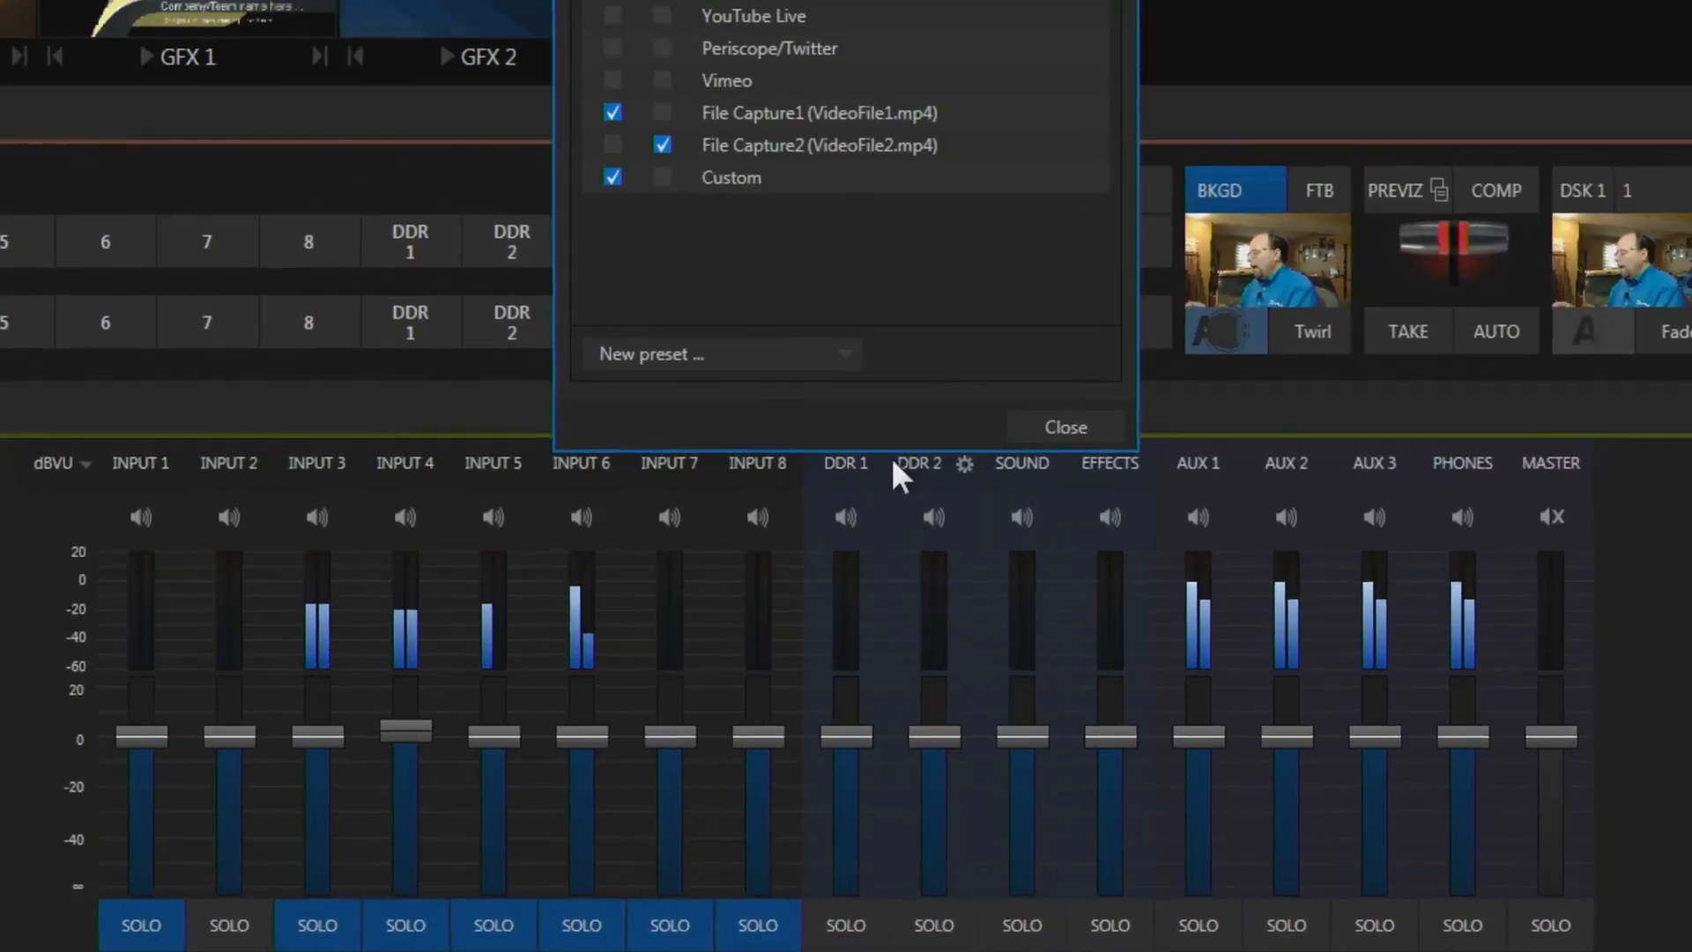
Step: Add a new Custom streaming preset and close its connection settings with the default name and empty account fields
click(784, 593)
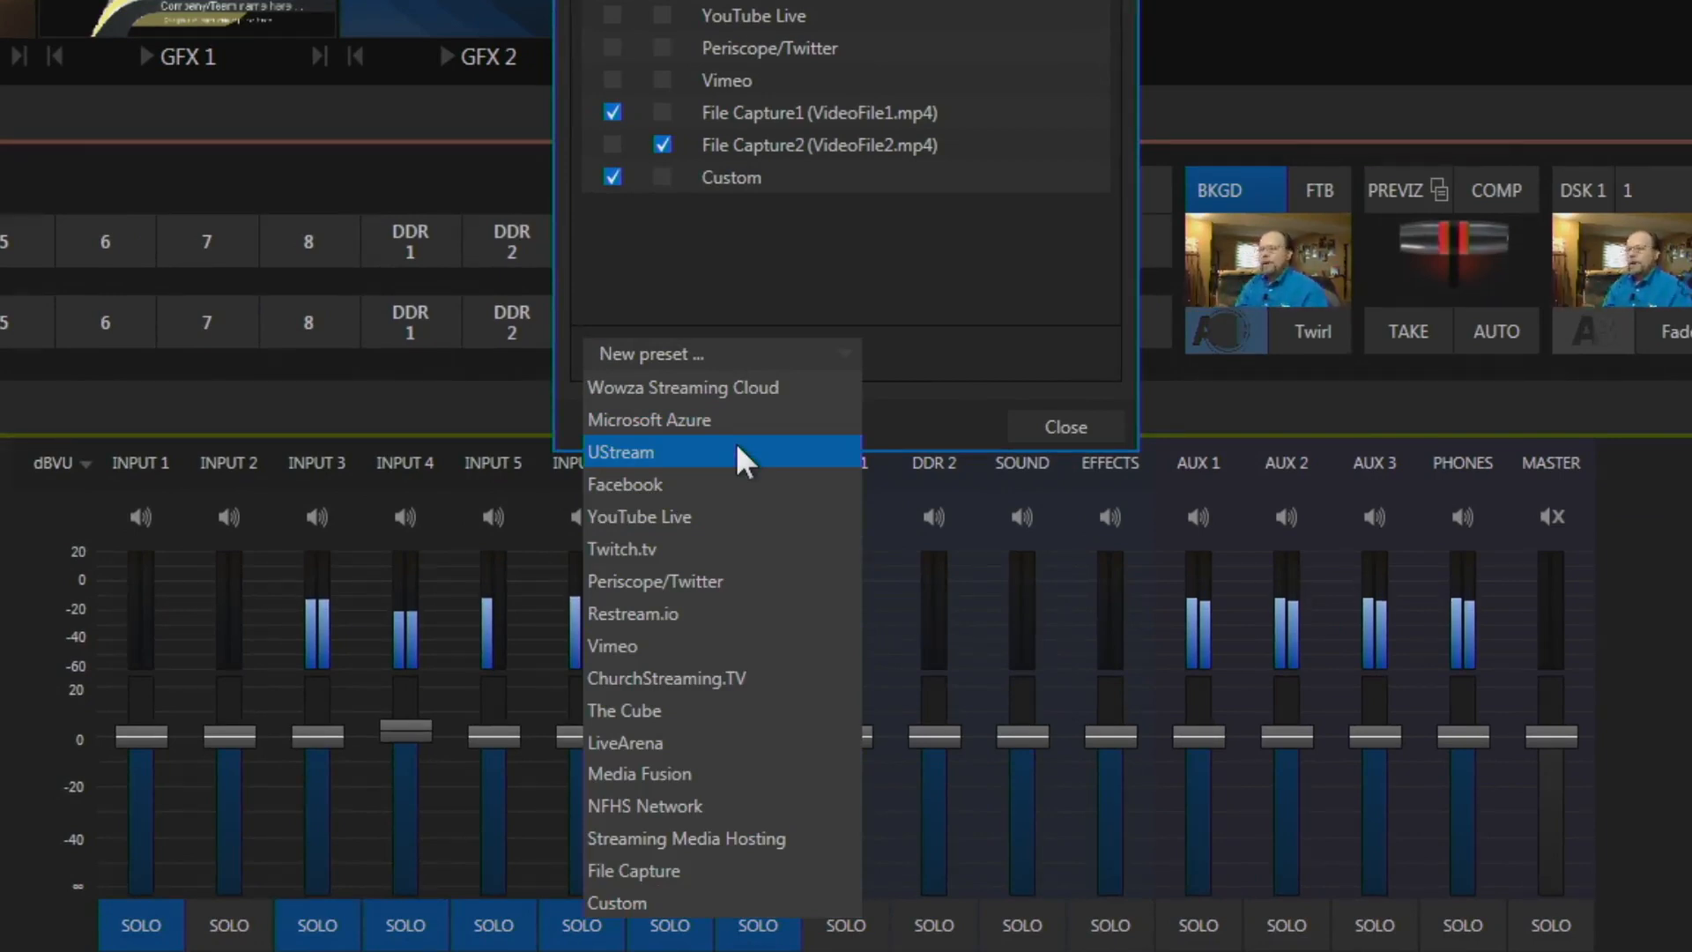
click(696, 904)
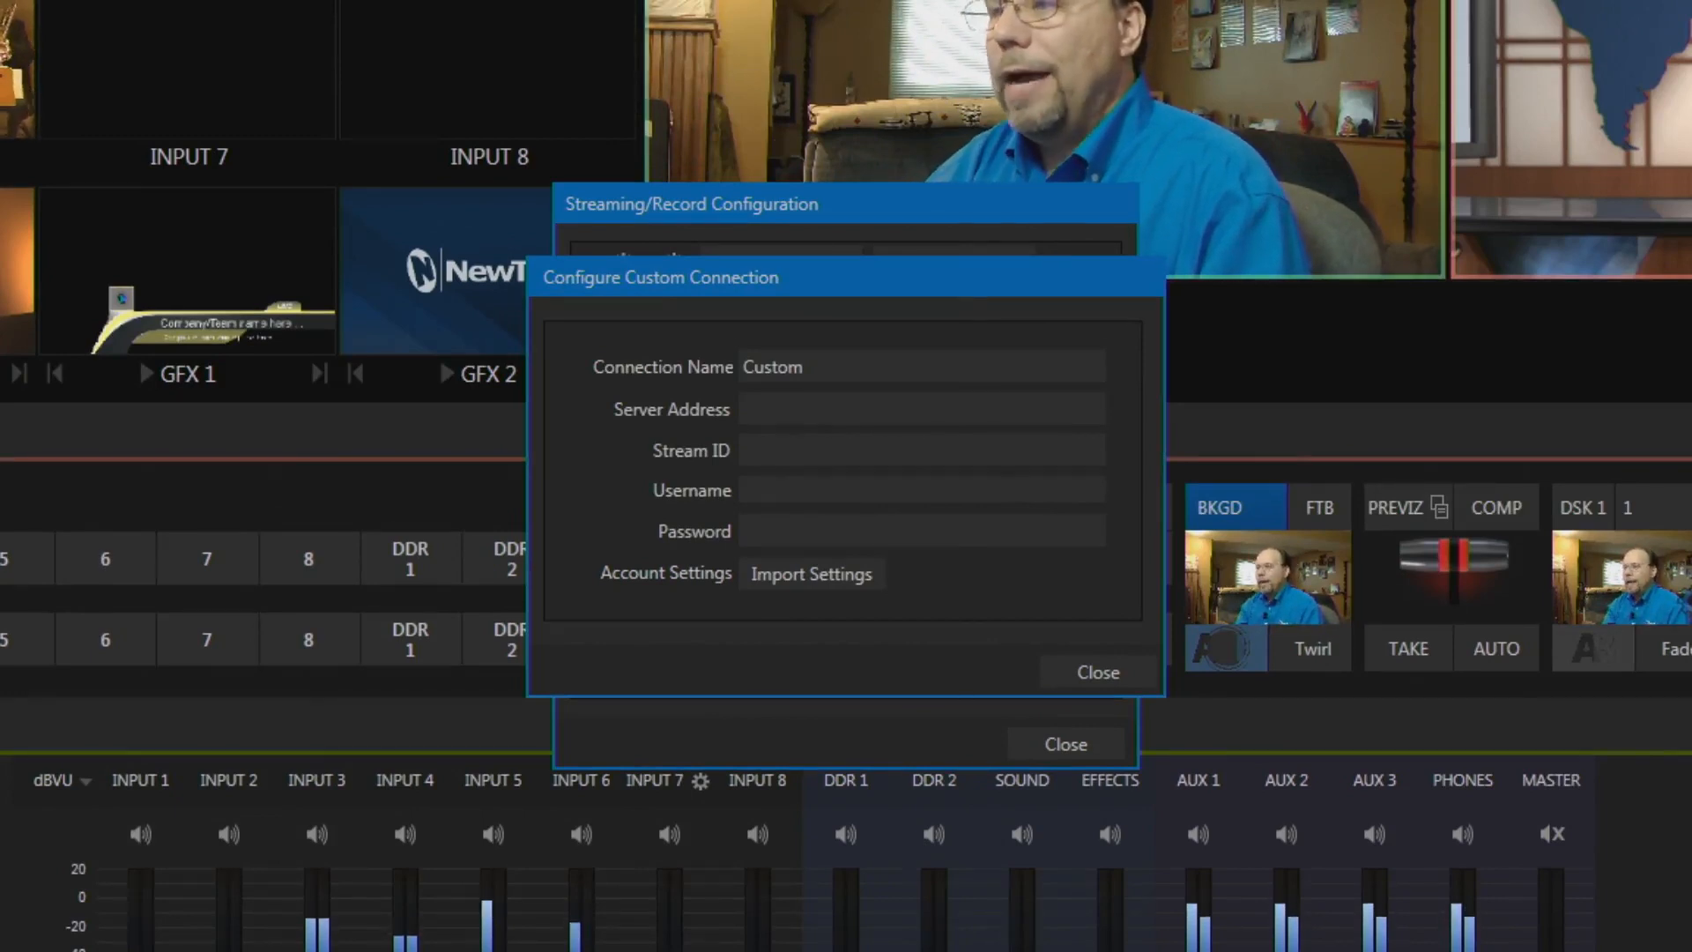
click(1082, 674)
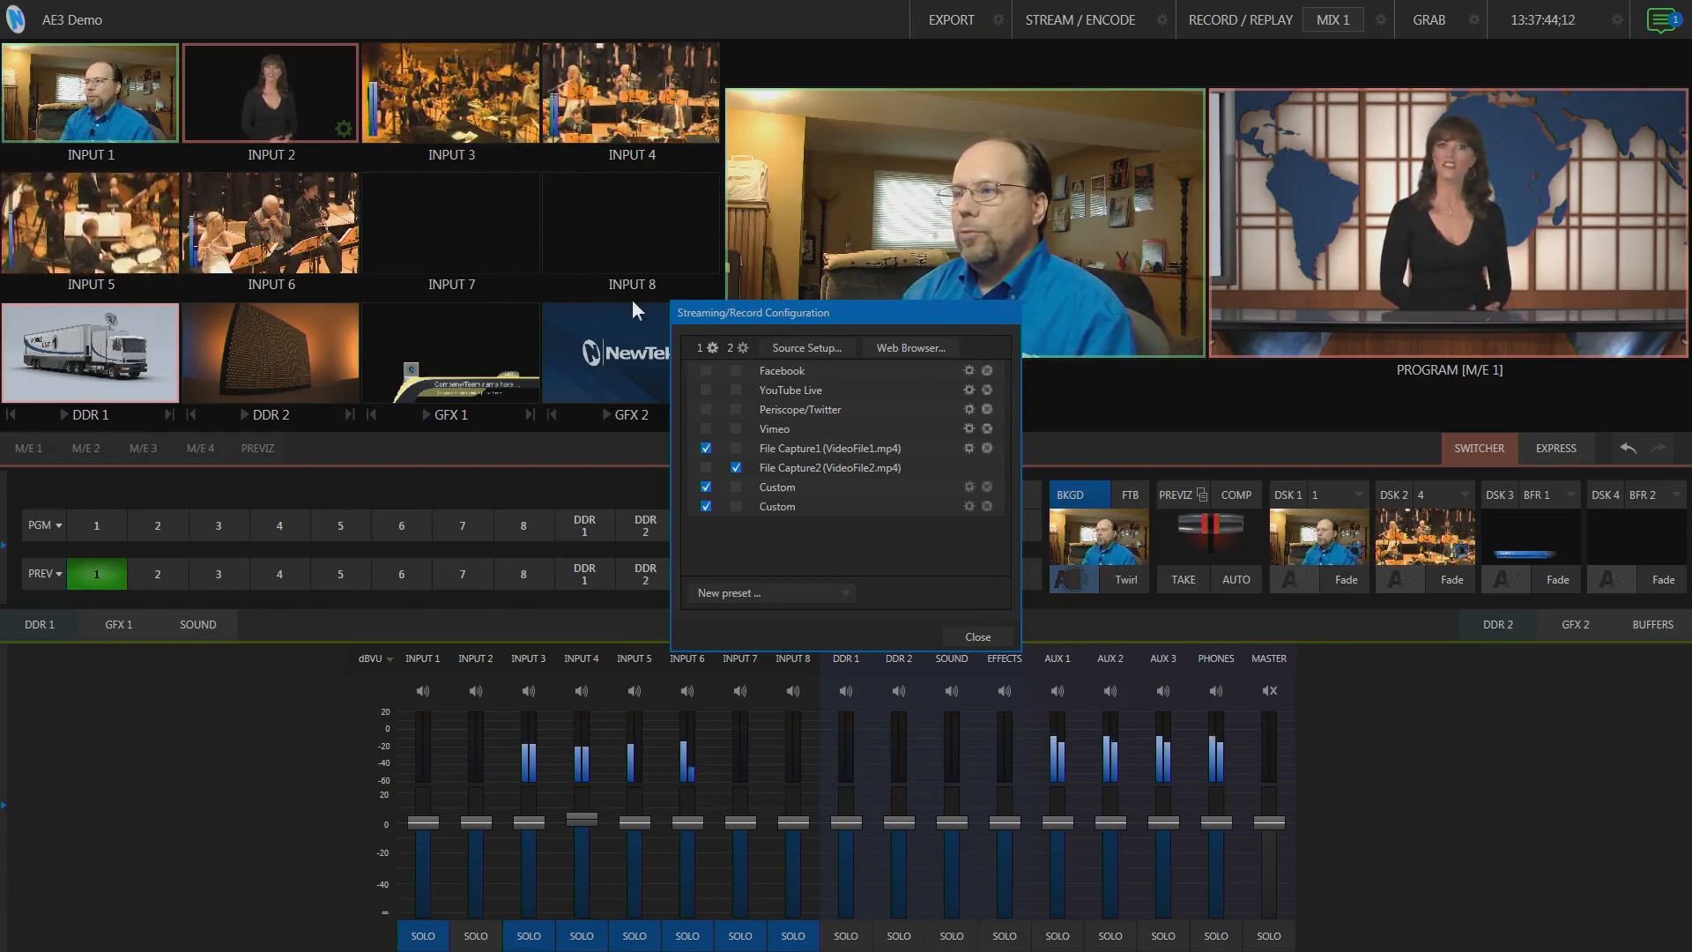
Step: Set streaming encoder 1's video resolution to 720 x 720, recheck it, and close the streaming configuration
click(711, 346)
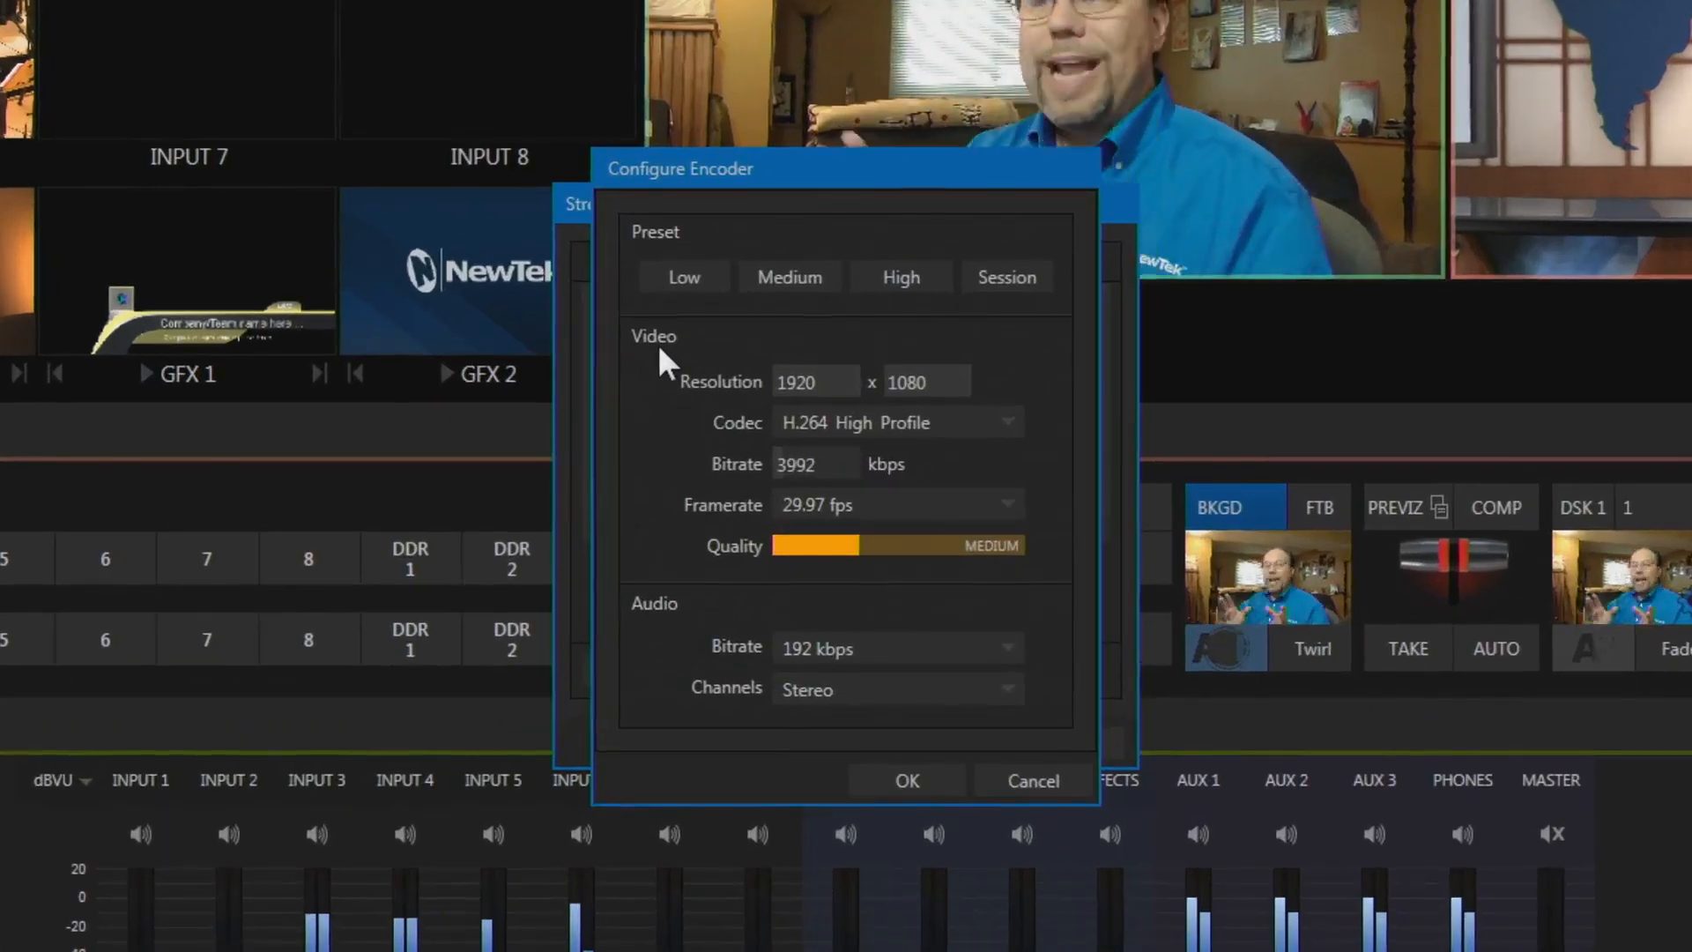
double_click(798, 381)
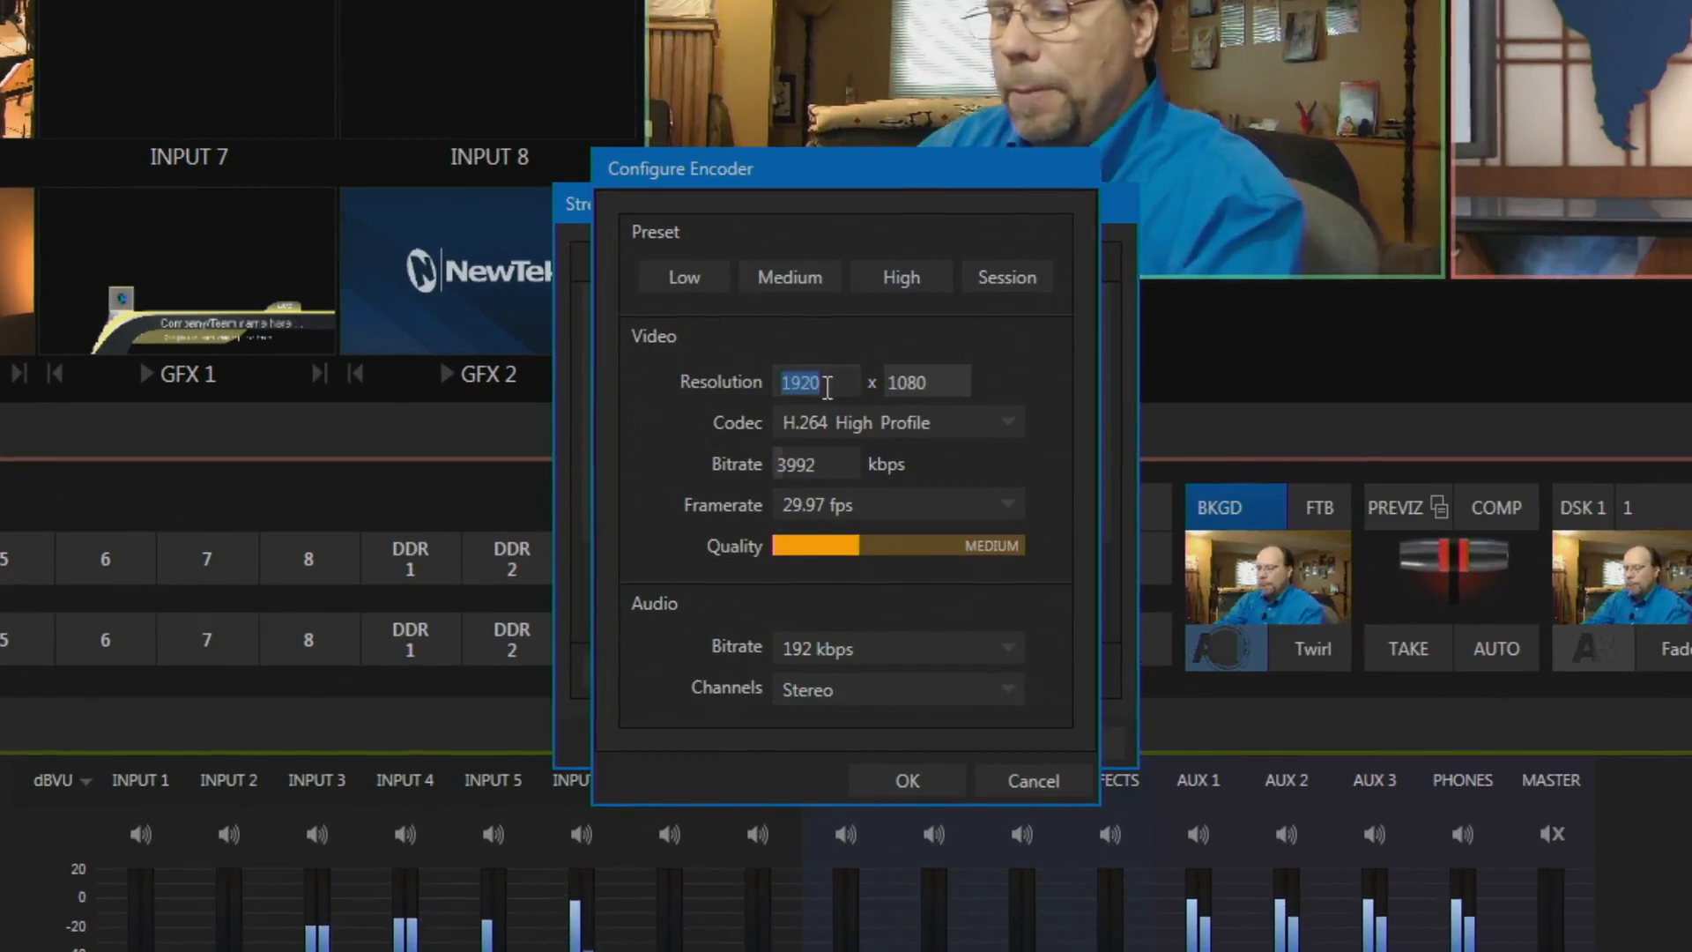
text(720)
key(Tab)
text(720)
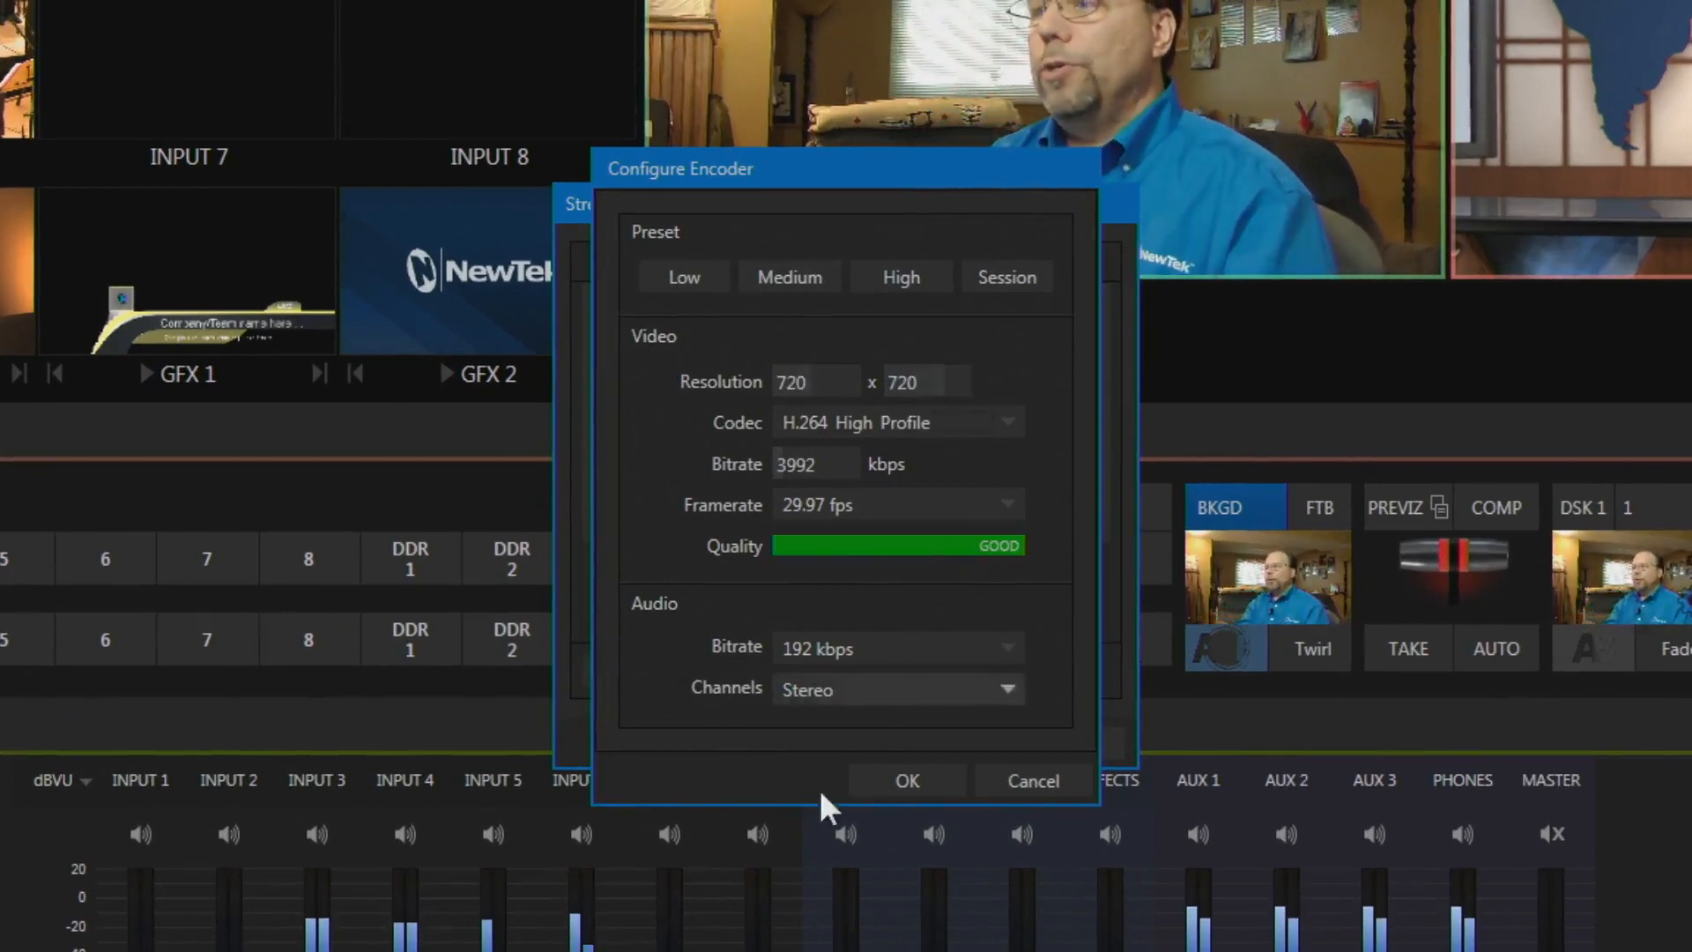
click(870, 775)
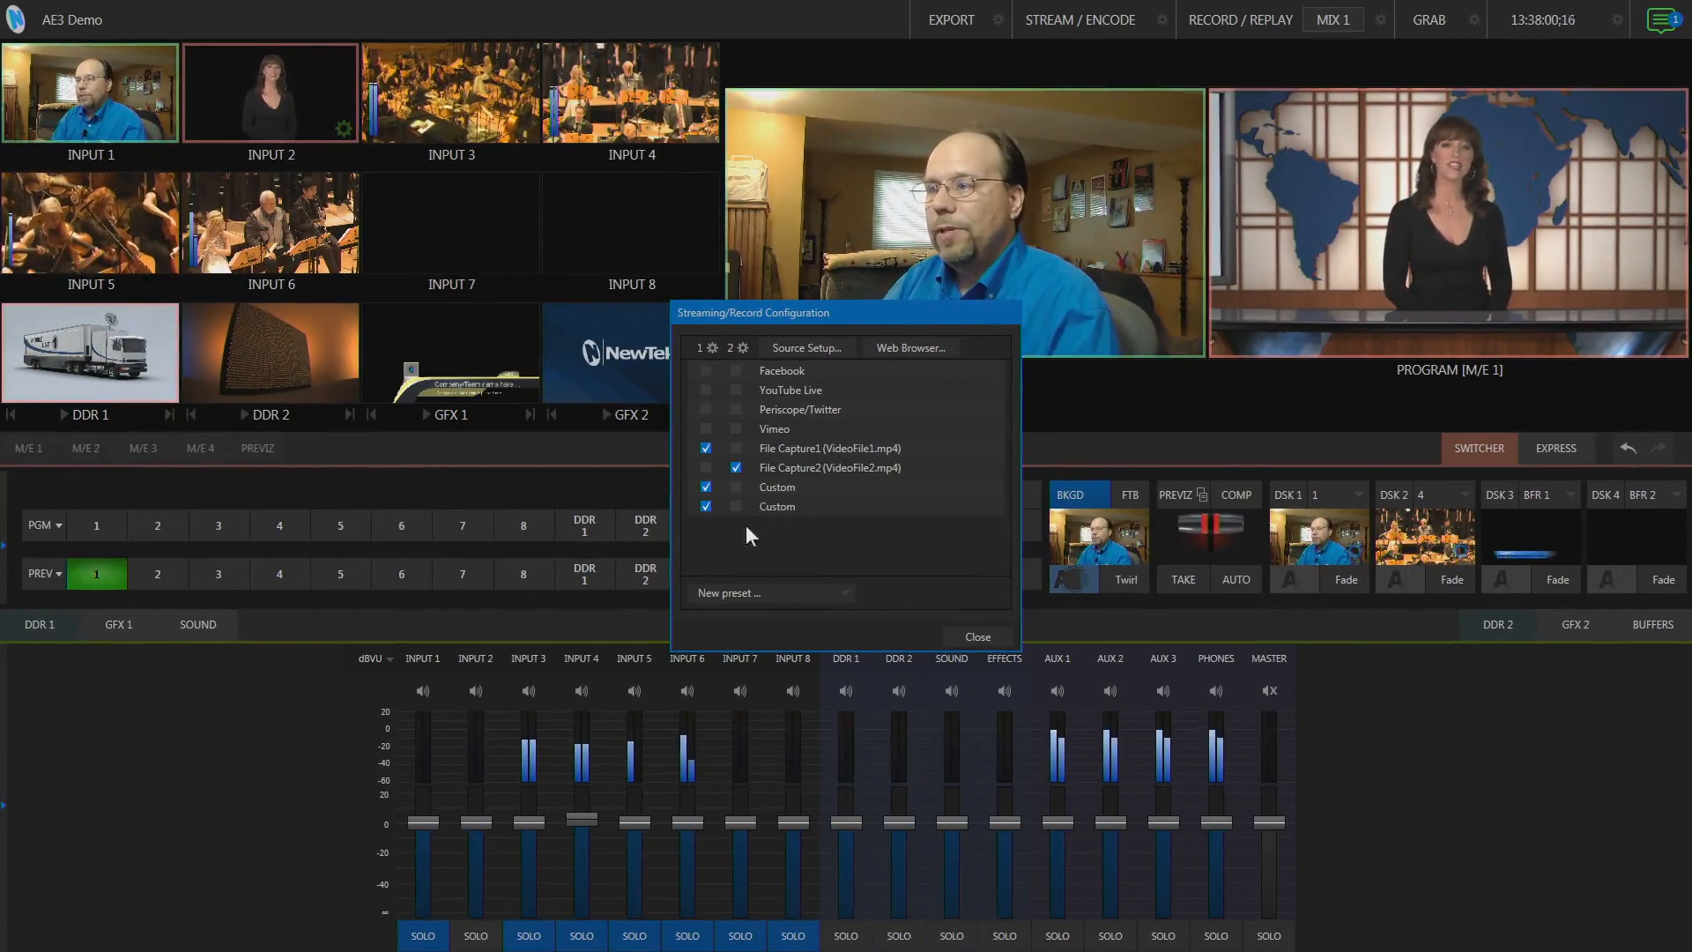
click(711, 347)
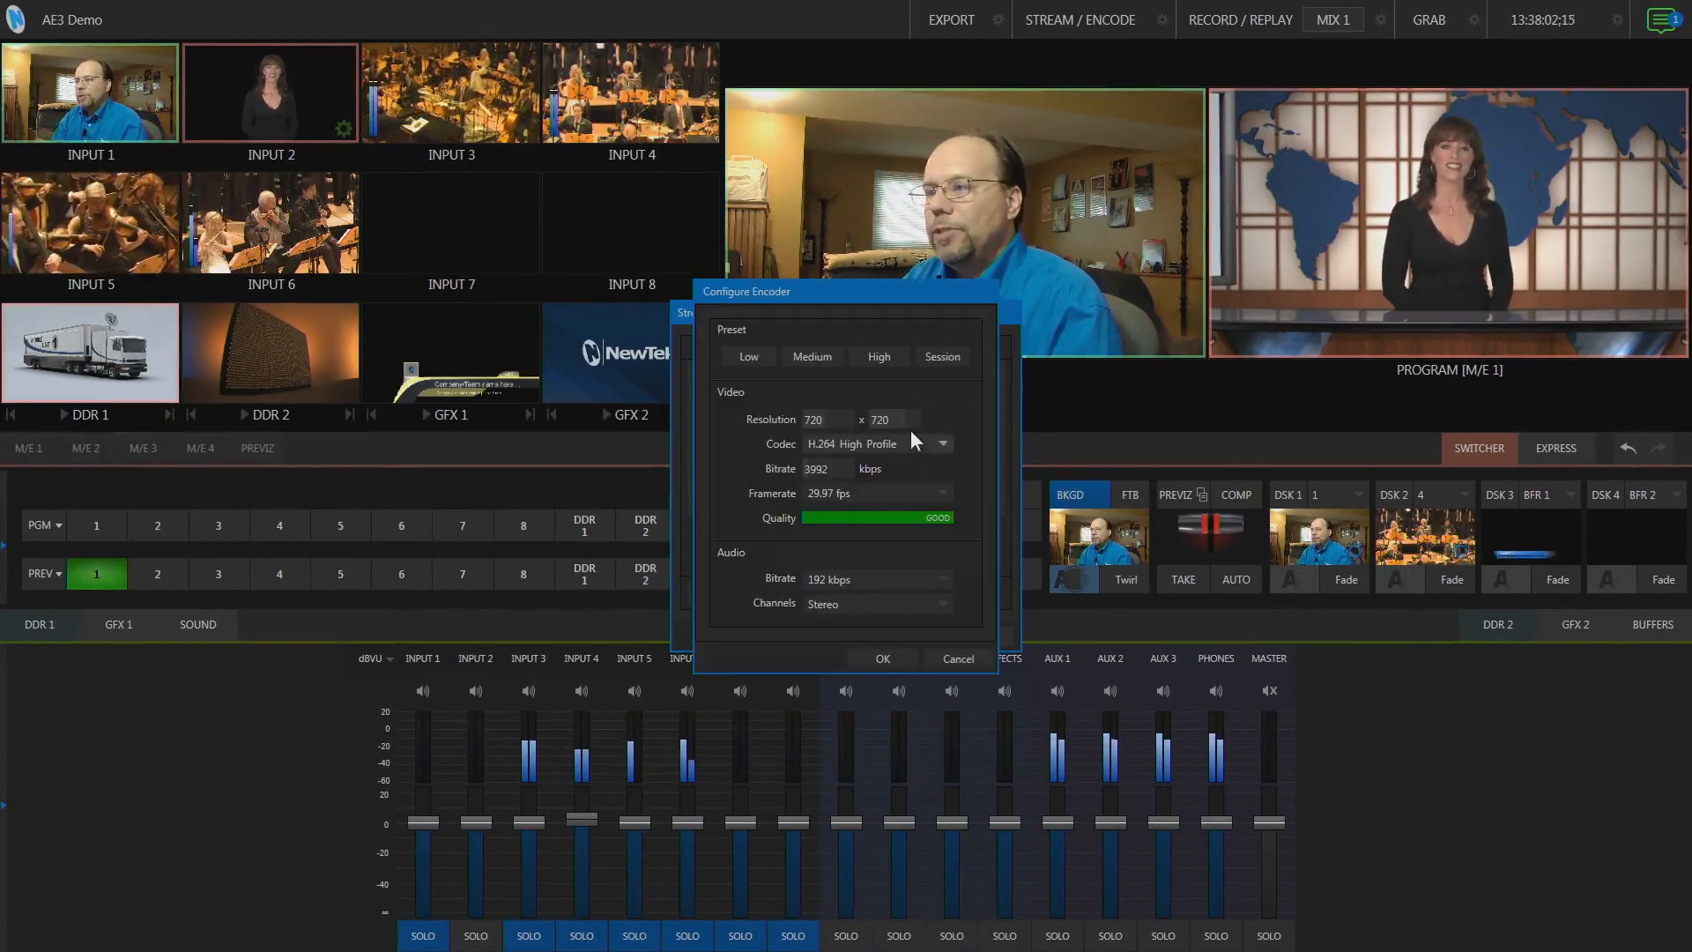
click(882, 657)
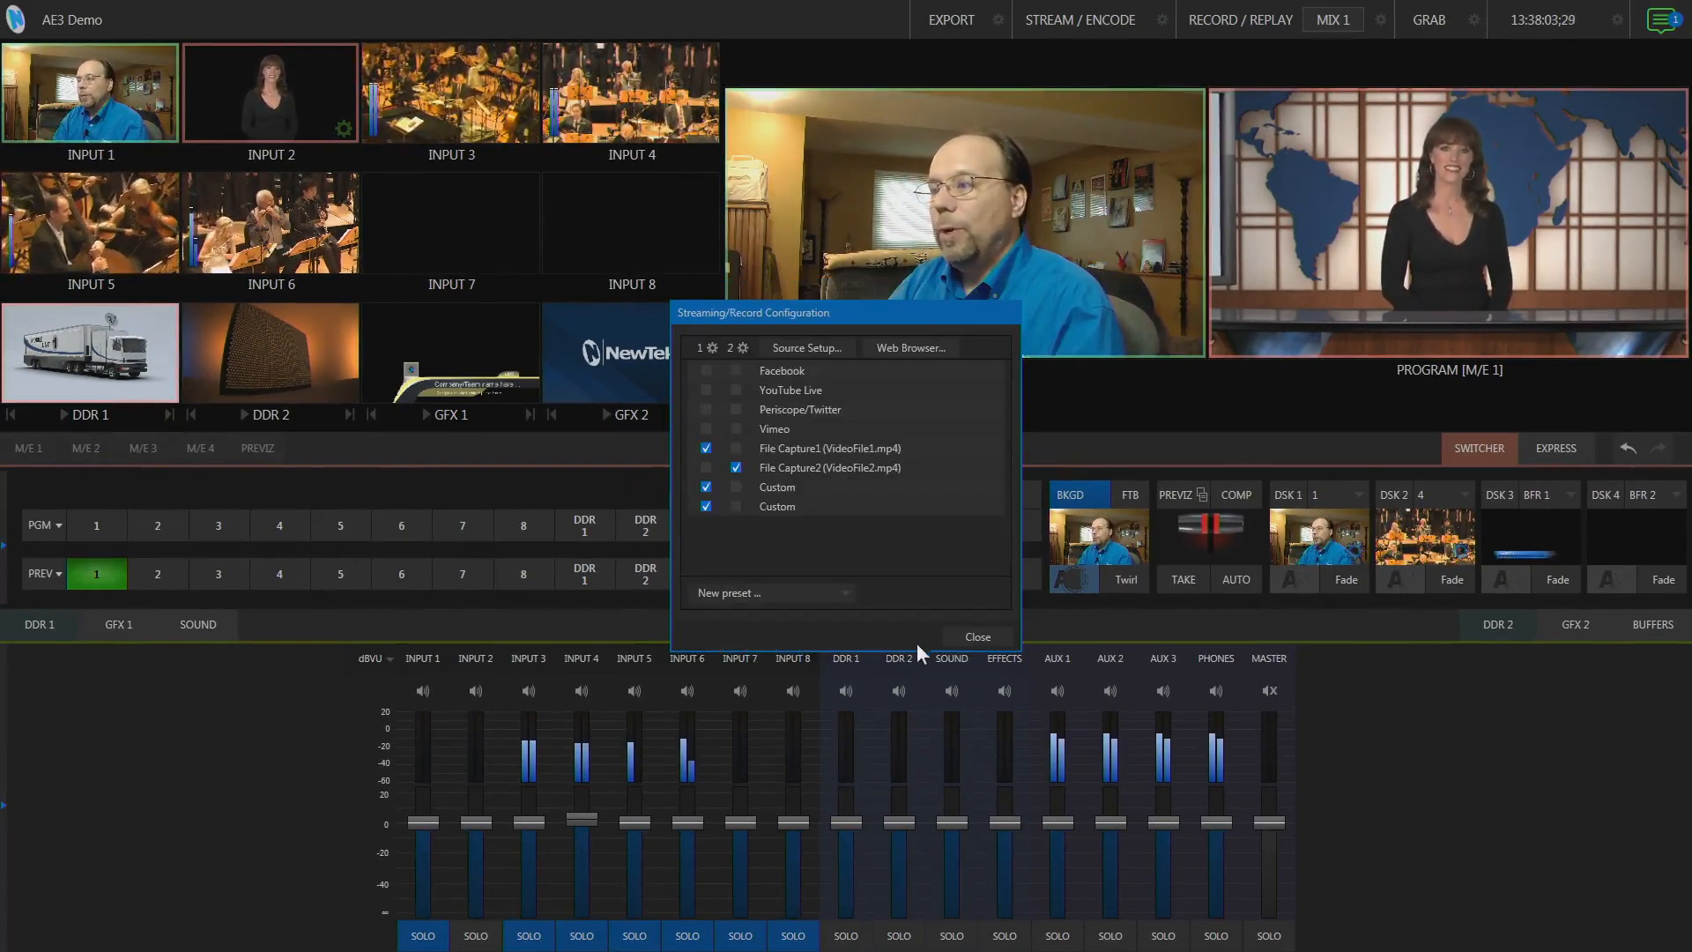
click(967, 634)
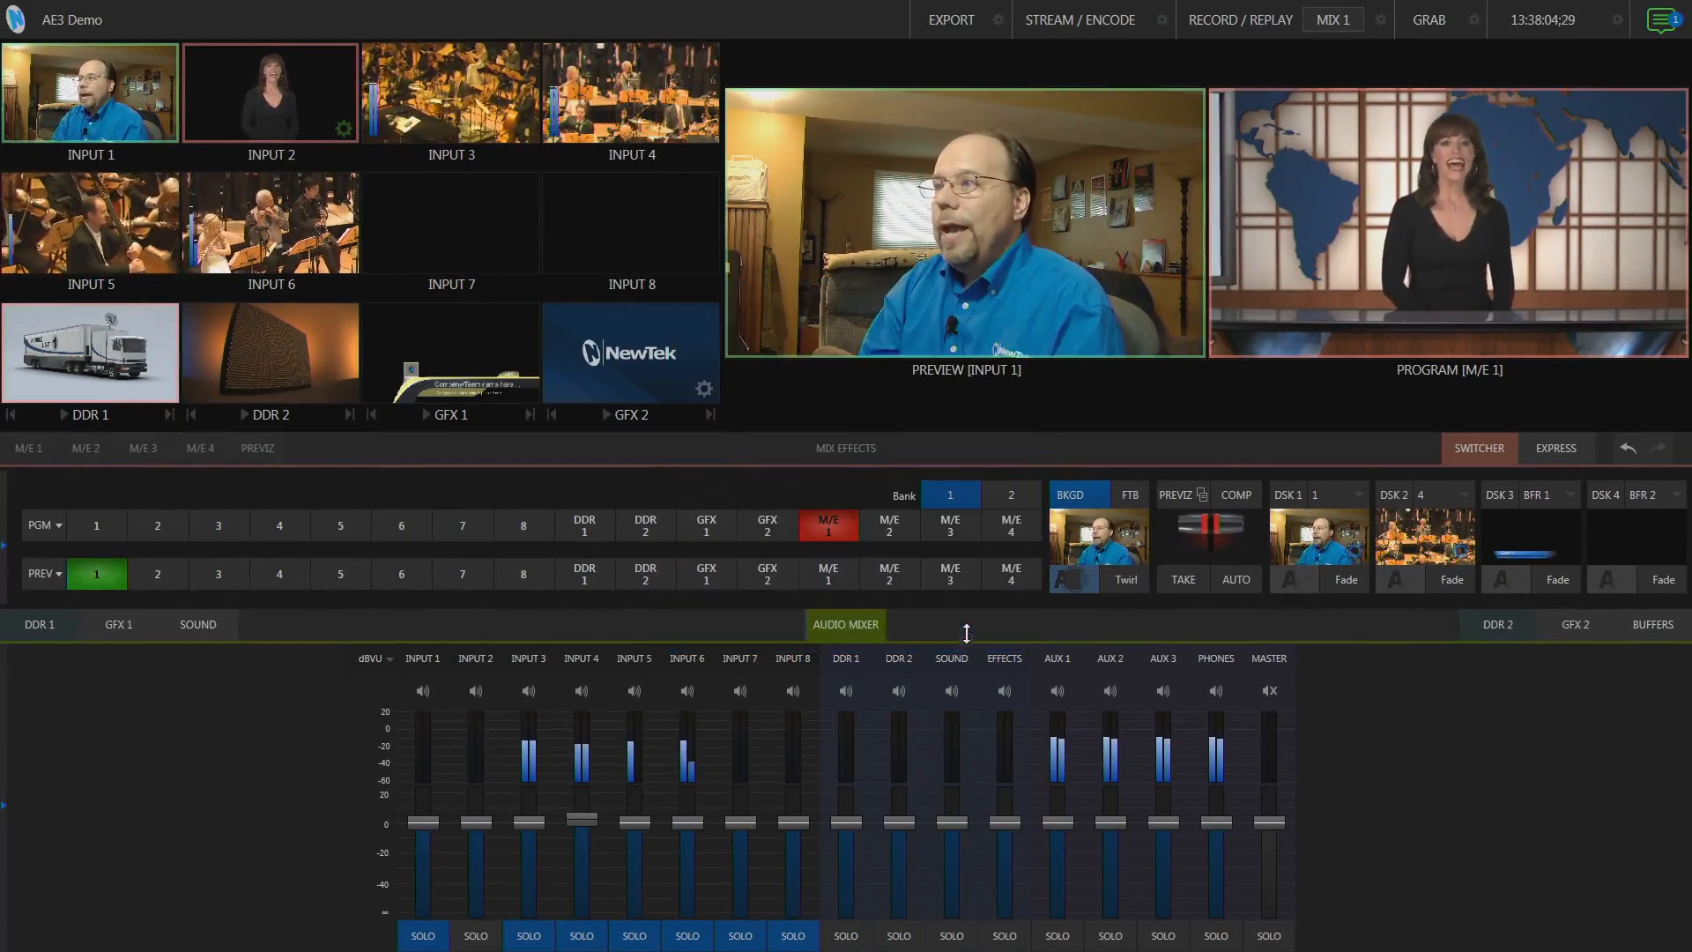
Step: Show the Square Safe Area overlay on the program monitor and turn it off again
right_click(1352, 194)
mouse_move(1401, 364)
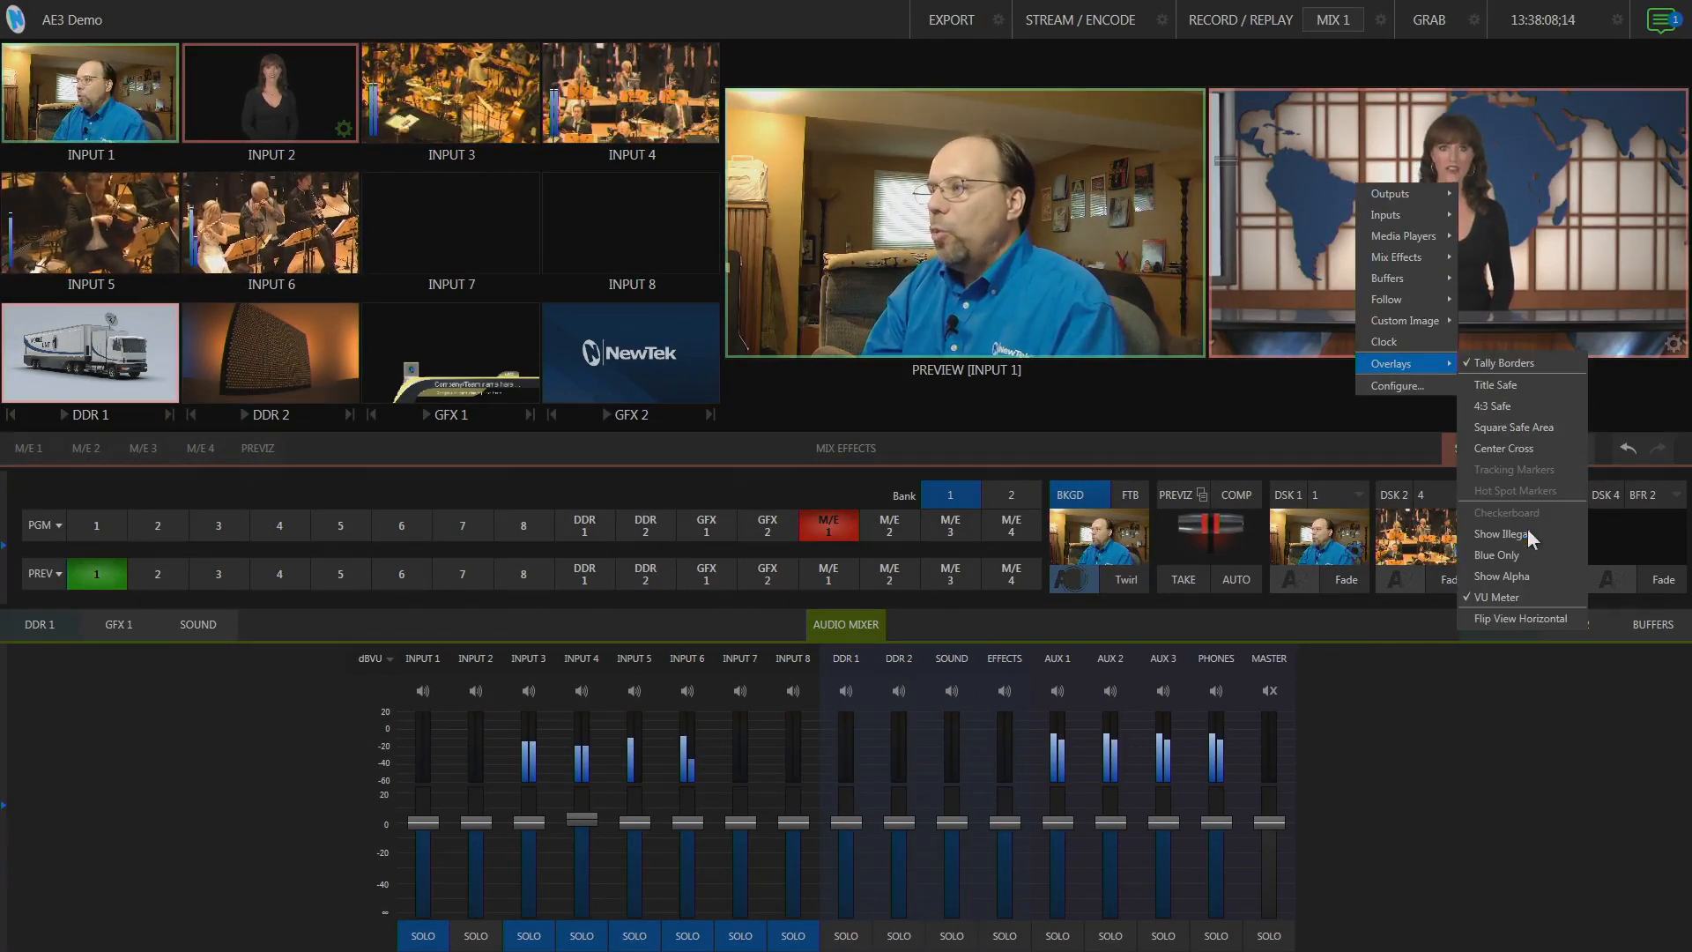
click(1514, 429)
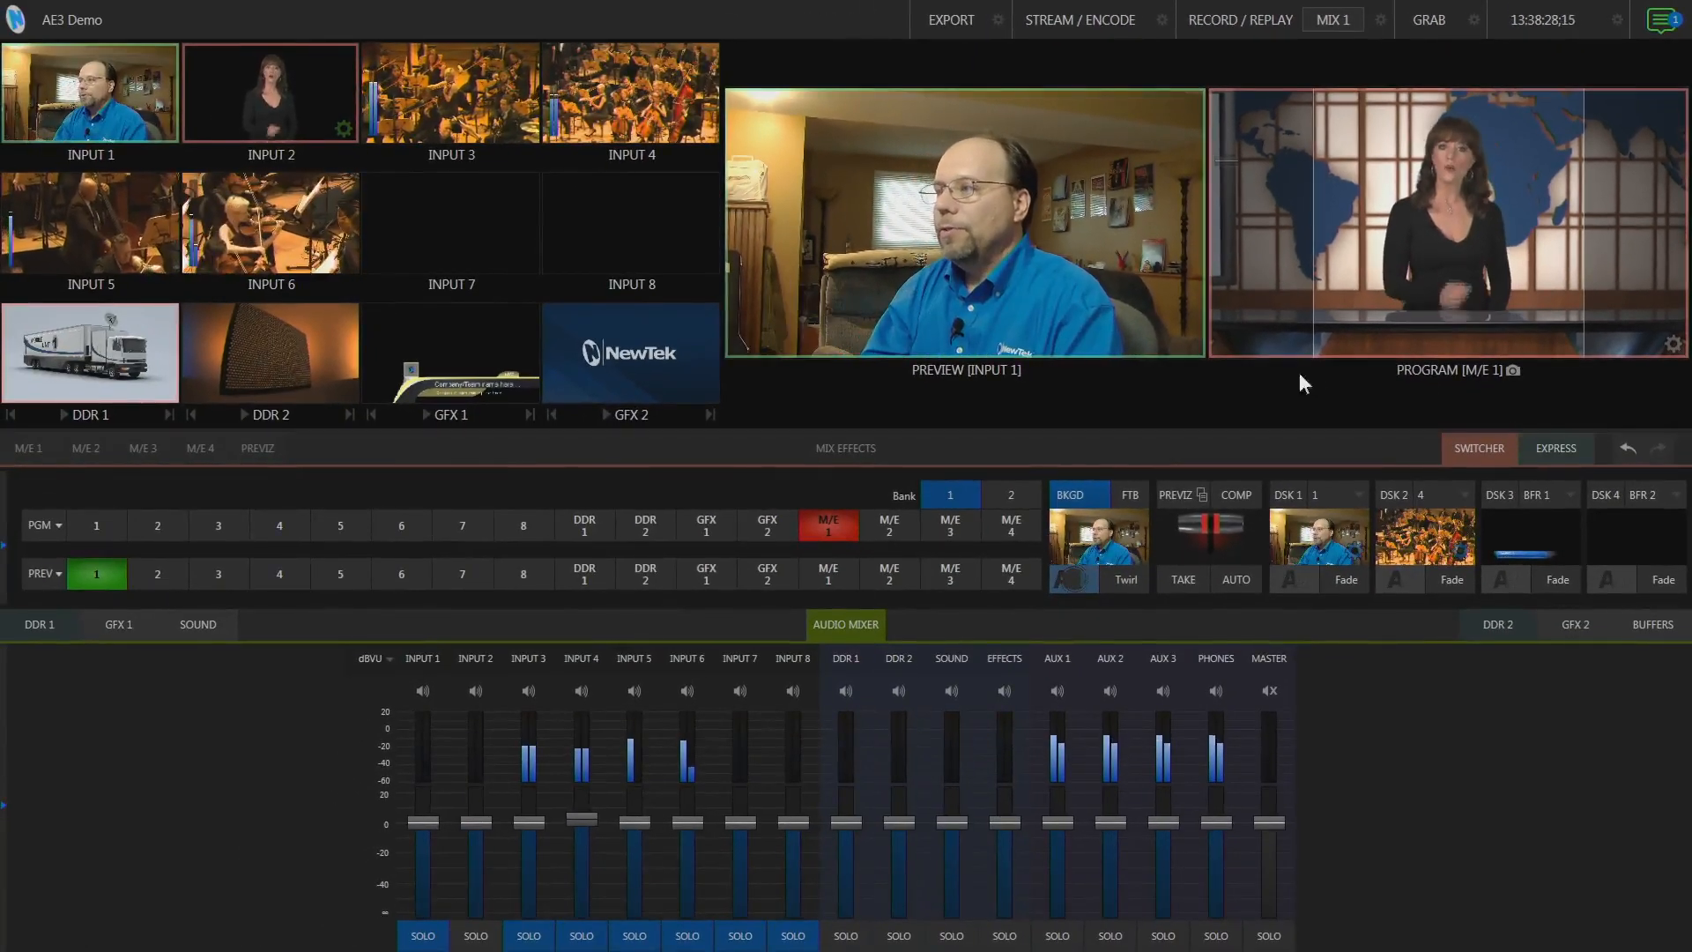
right_click(1409, 198)
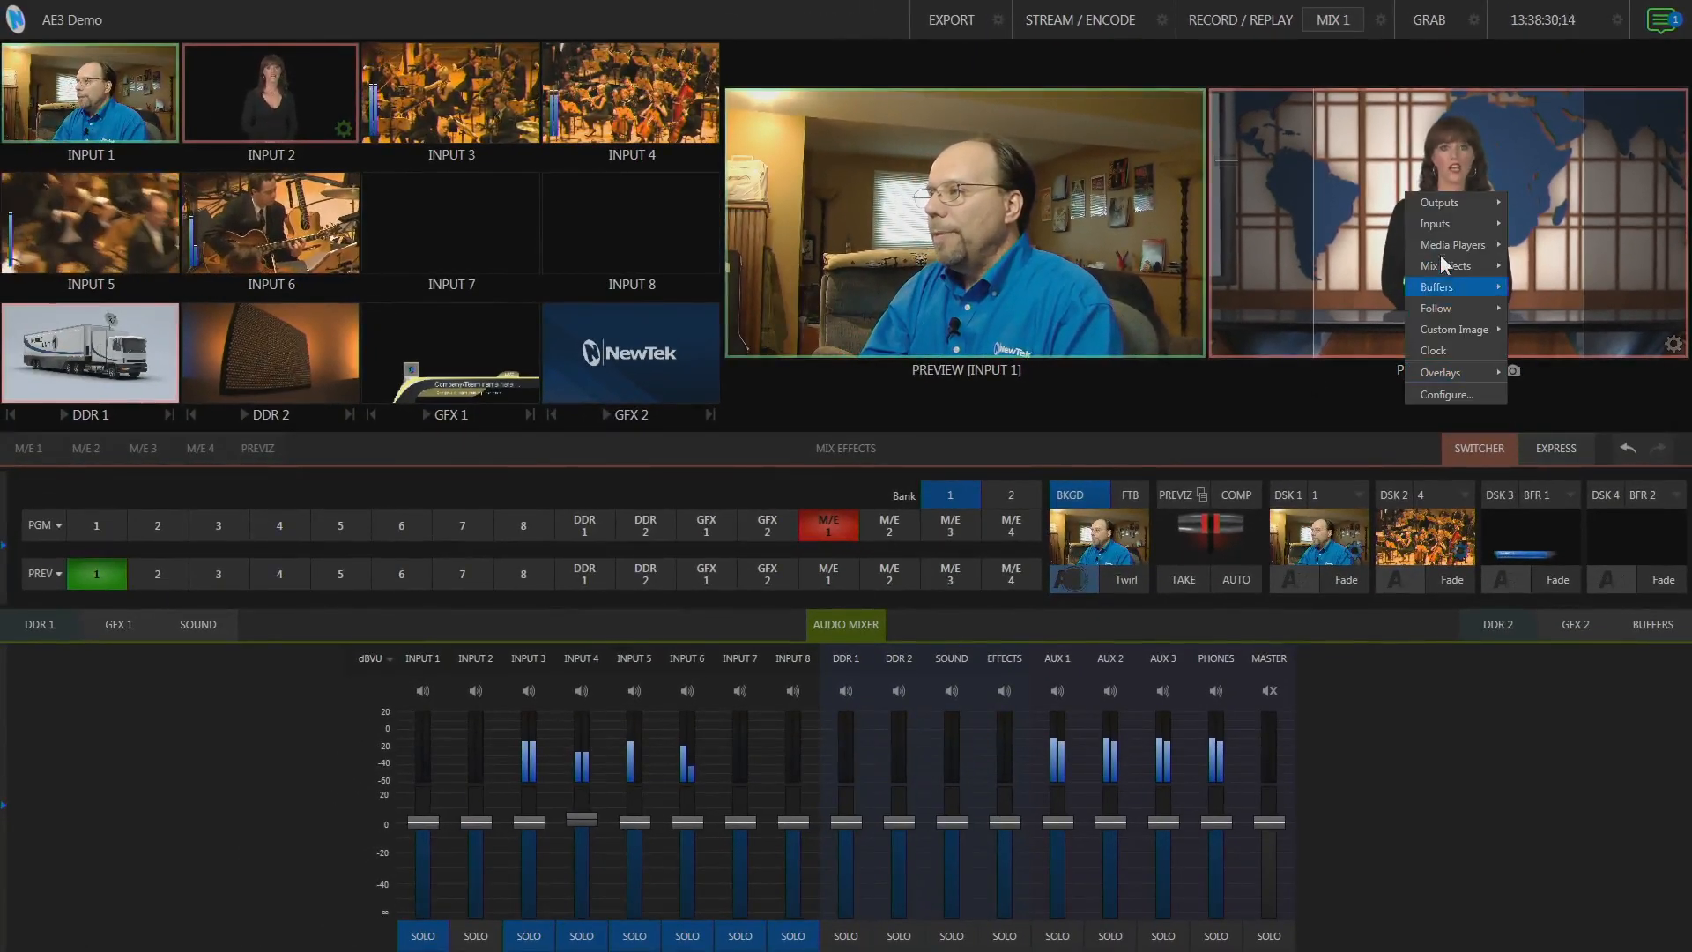
mouse_move(1454, 371)
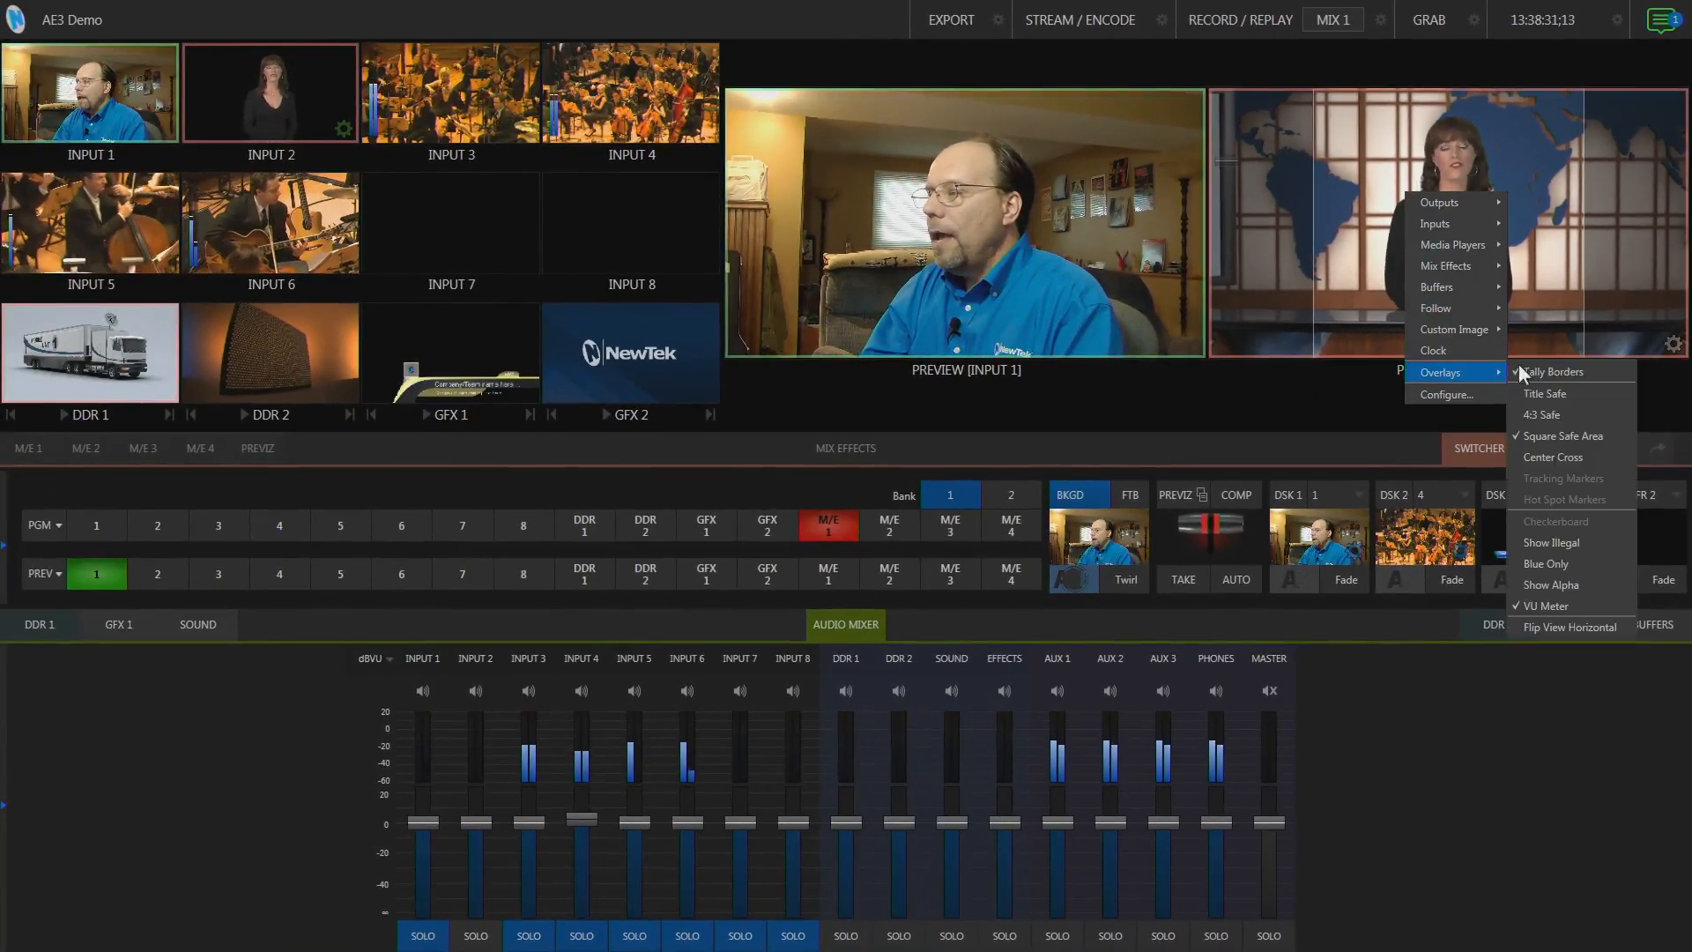
click(1560, 437)
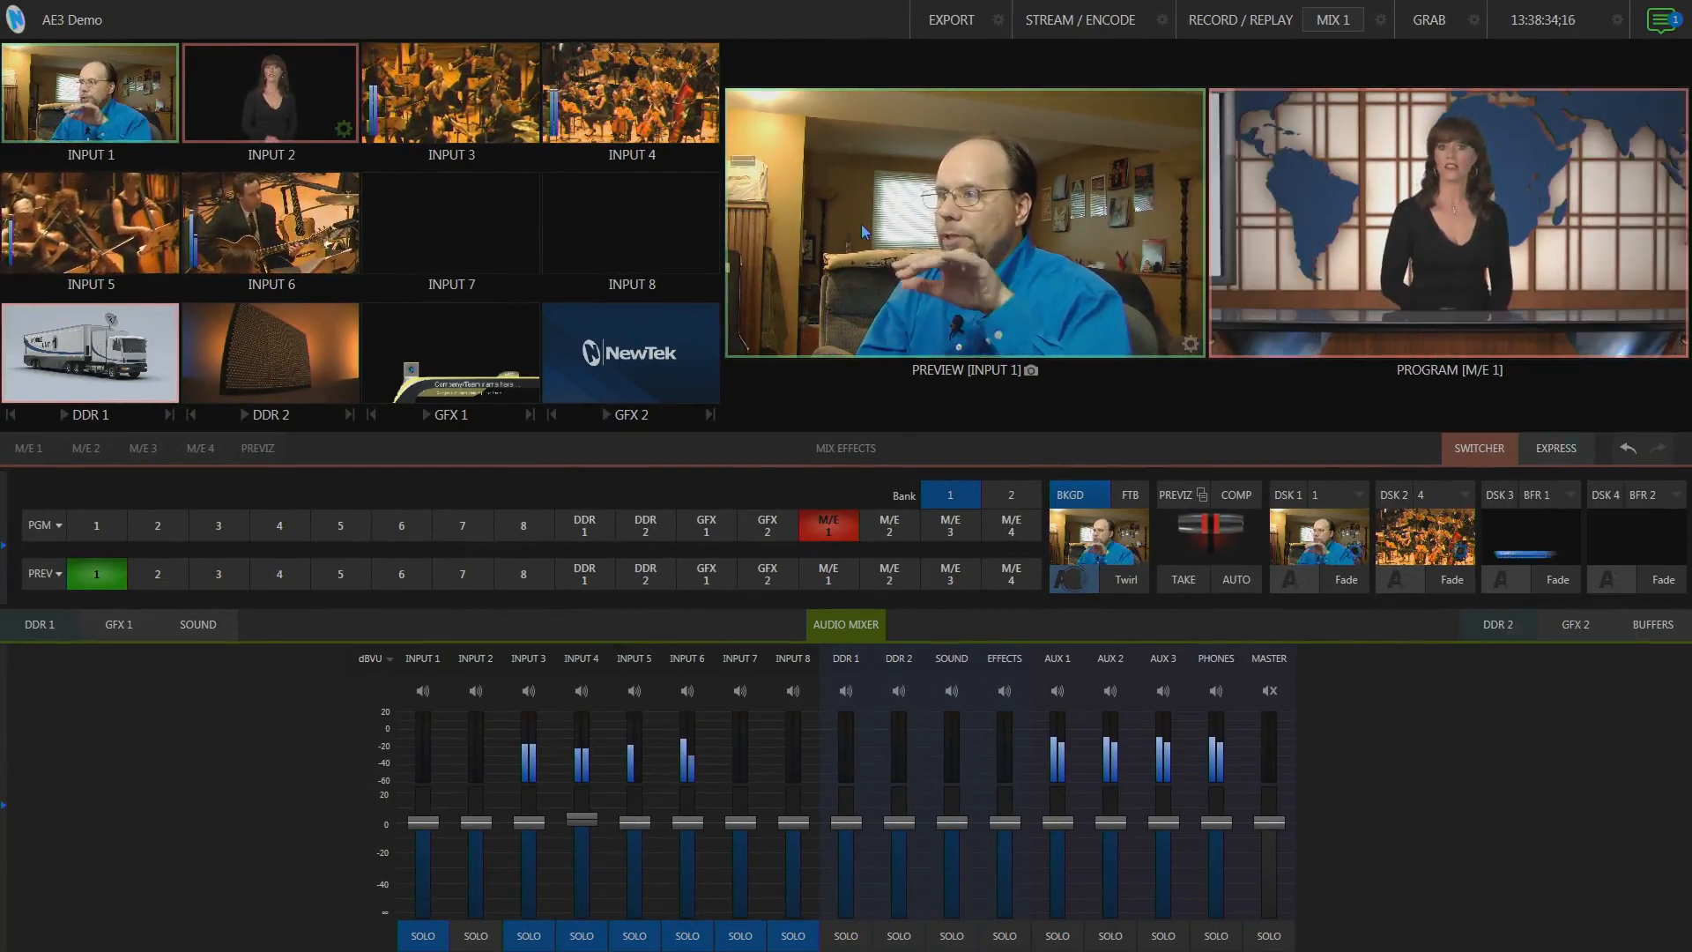
Step: Review the video and audio source choices for Stream 2 in the stream source setup, and close the configuration windows
click(1162, 20)
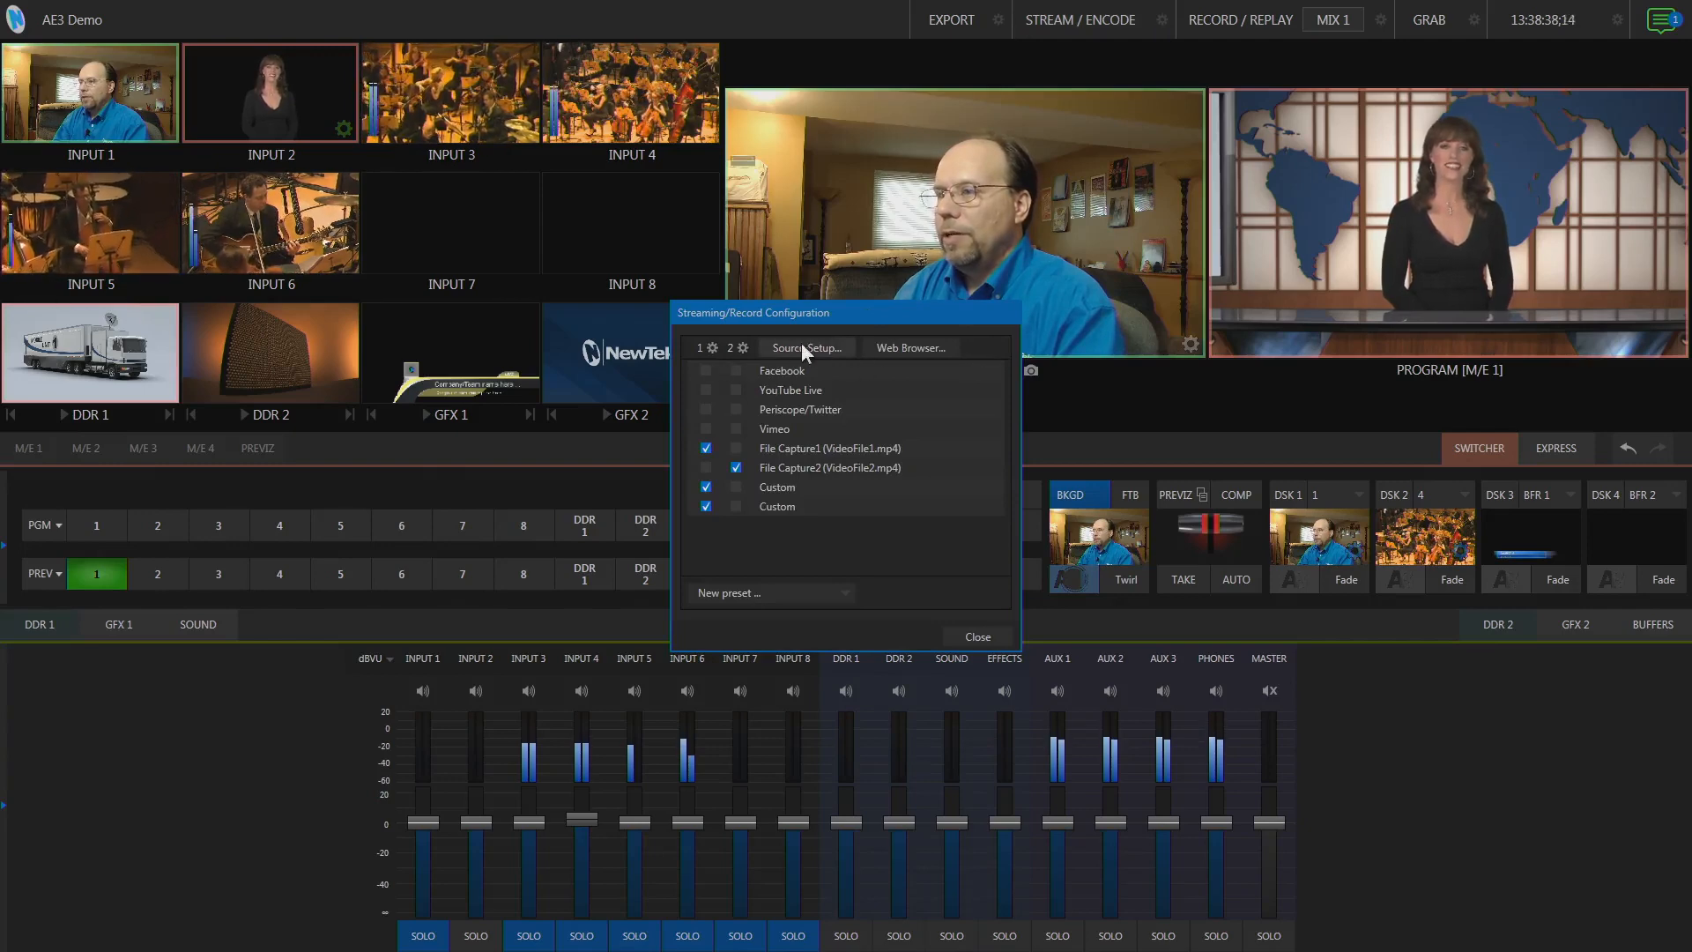
click(823, 345)
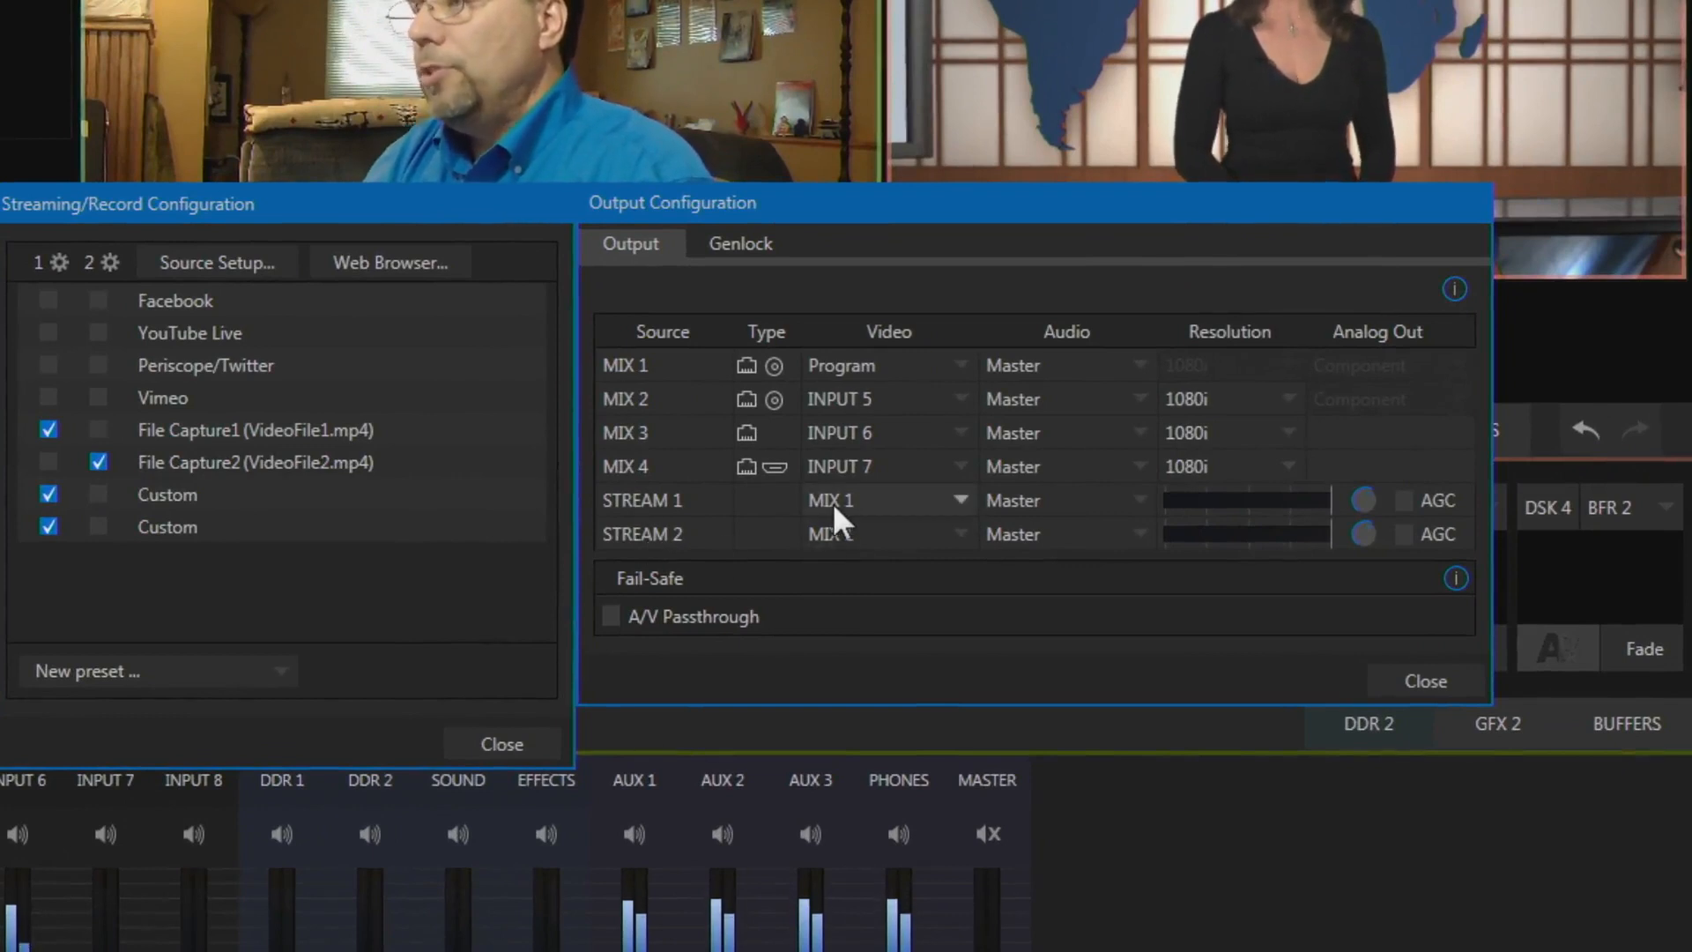
click(835, 532)
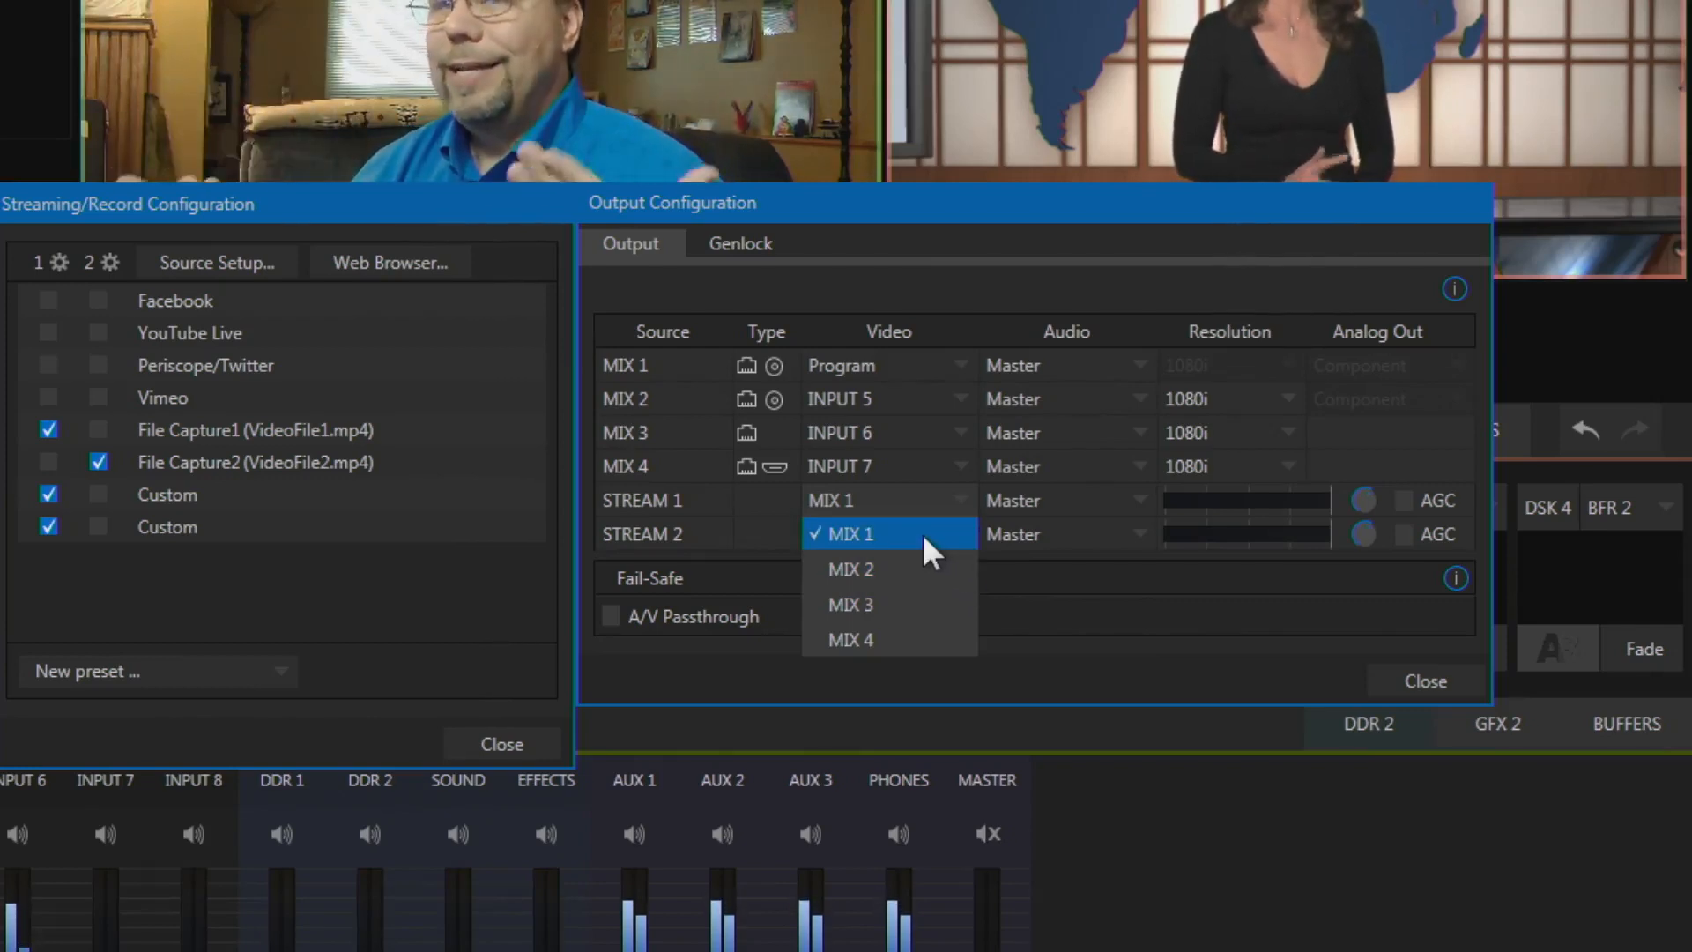
click(1014, 524)
click(1036, 533)
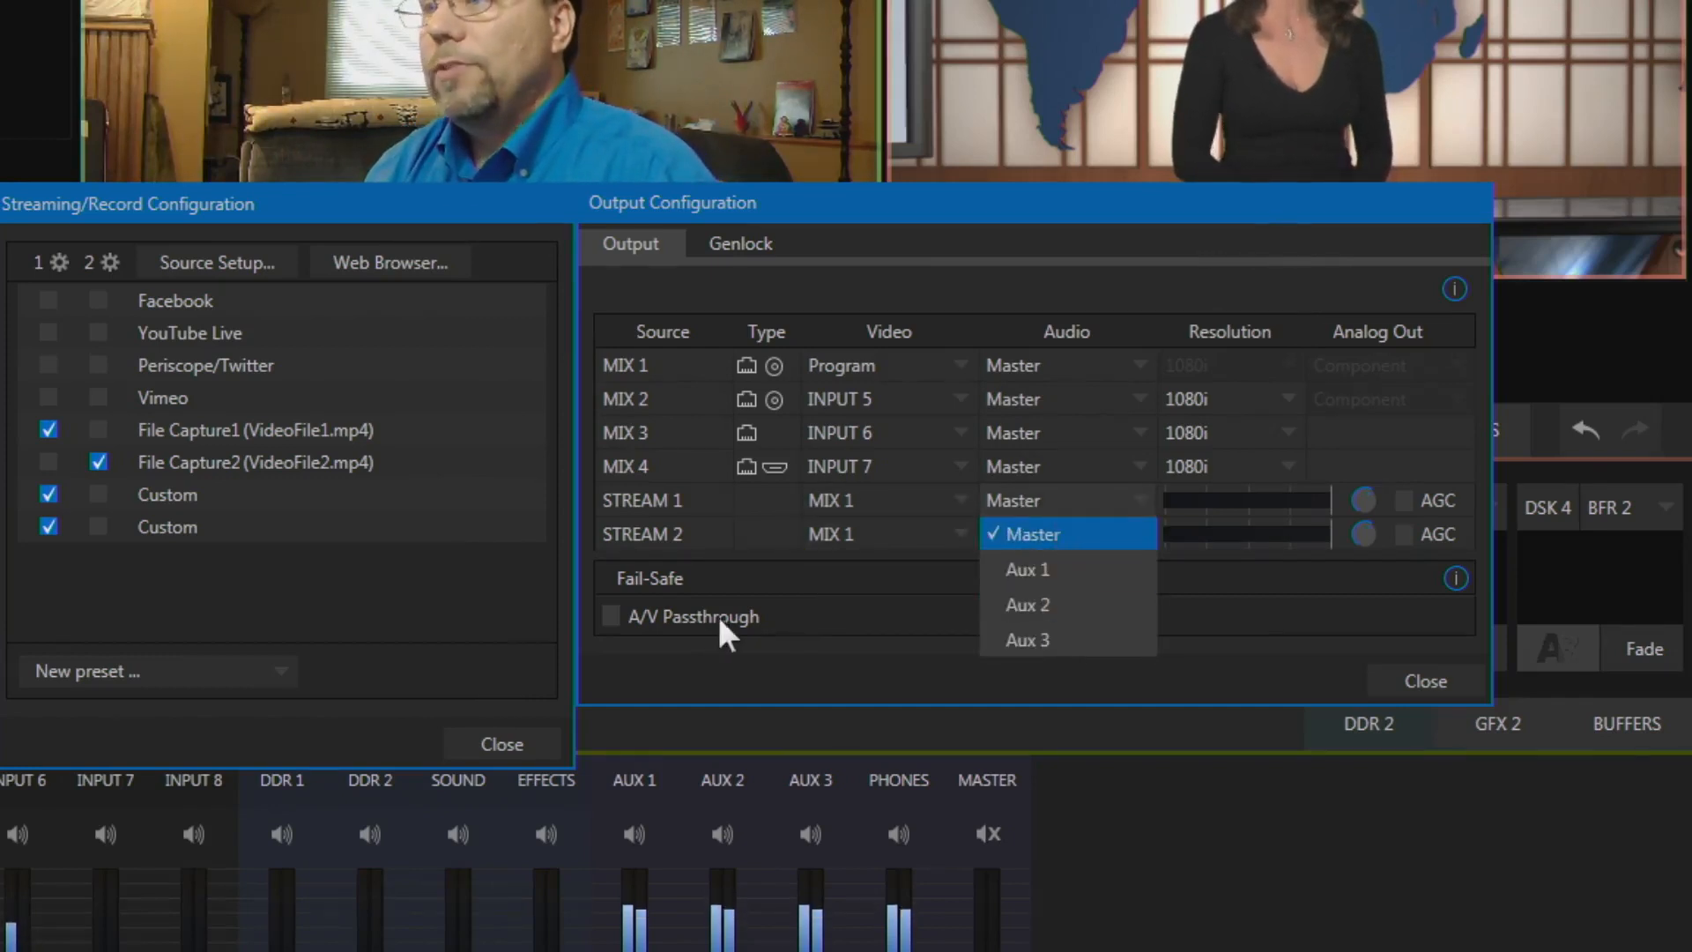
click(879, 592)
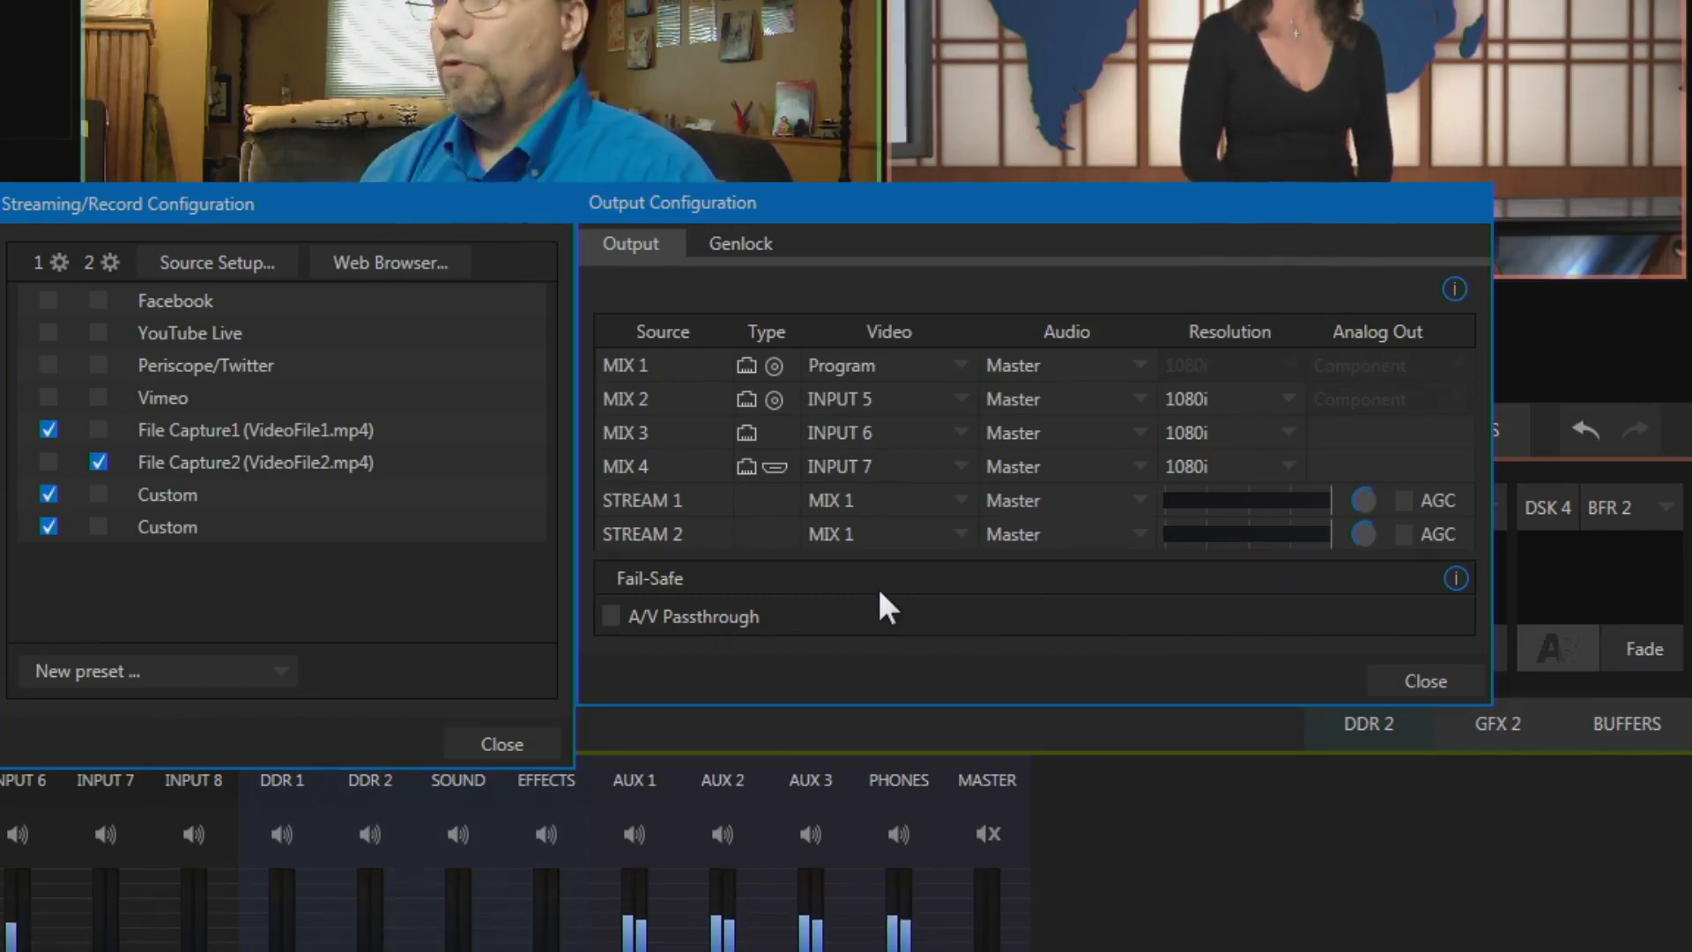
click(1422, 689)
click(511, 742)
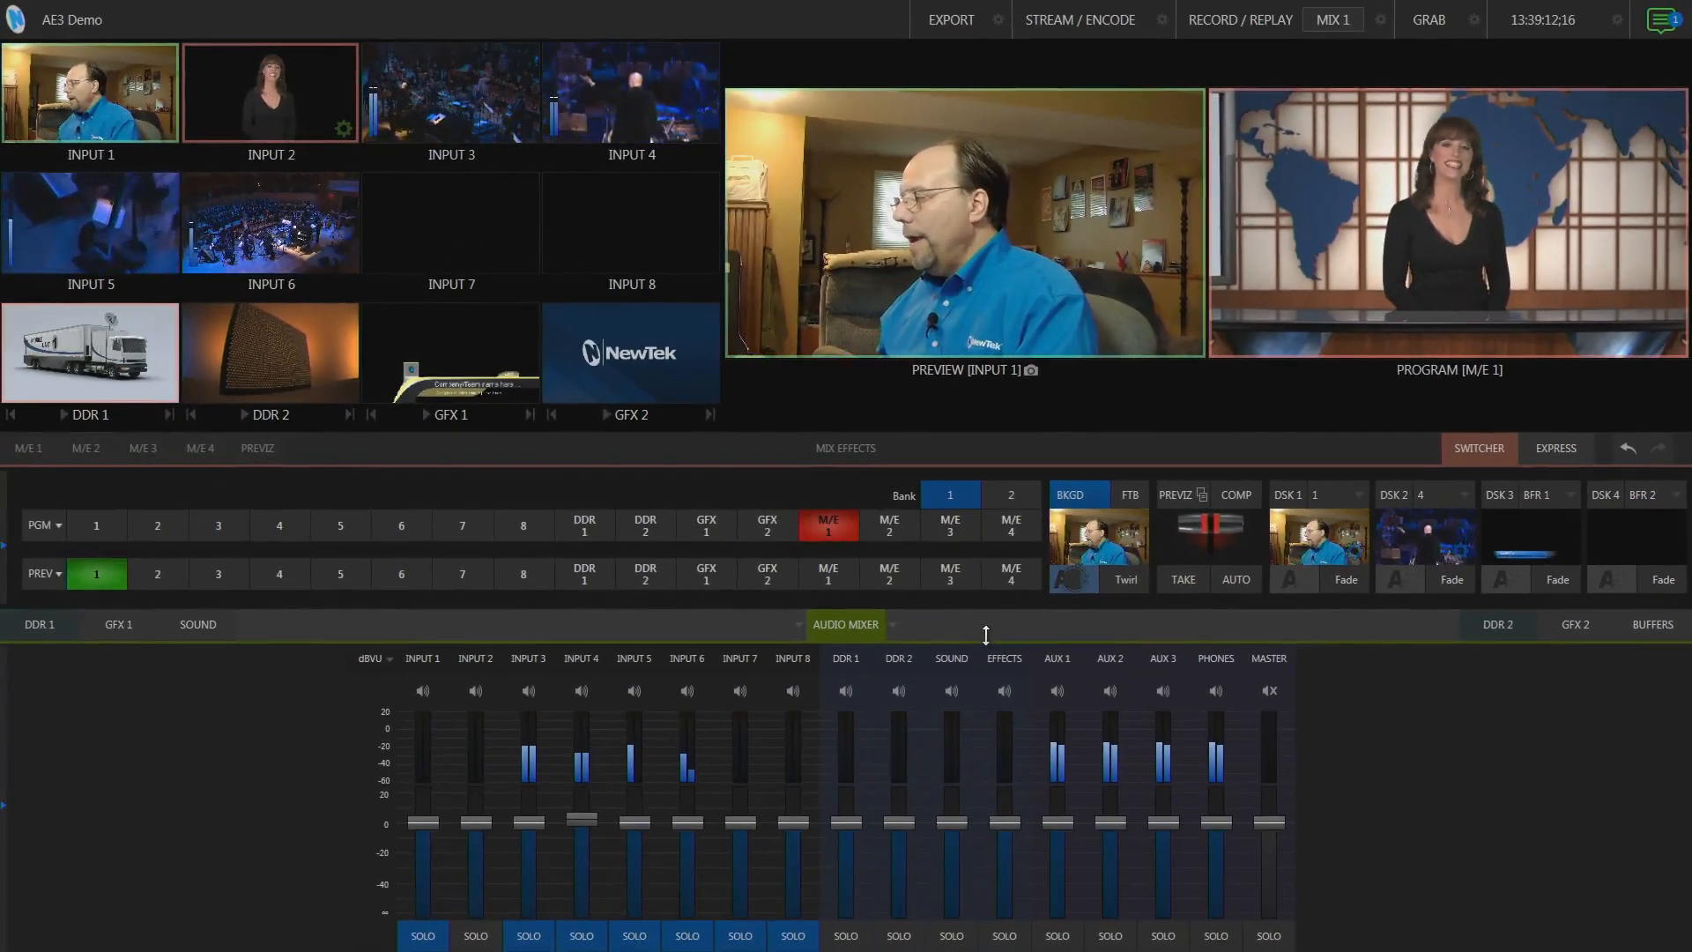
Step: Show the animation buffers and look through Buffer 1's title data presets
click(1641, 622)
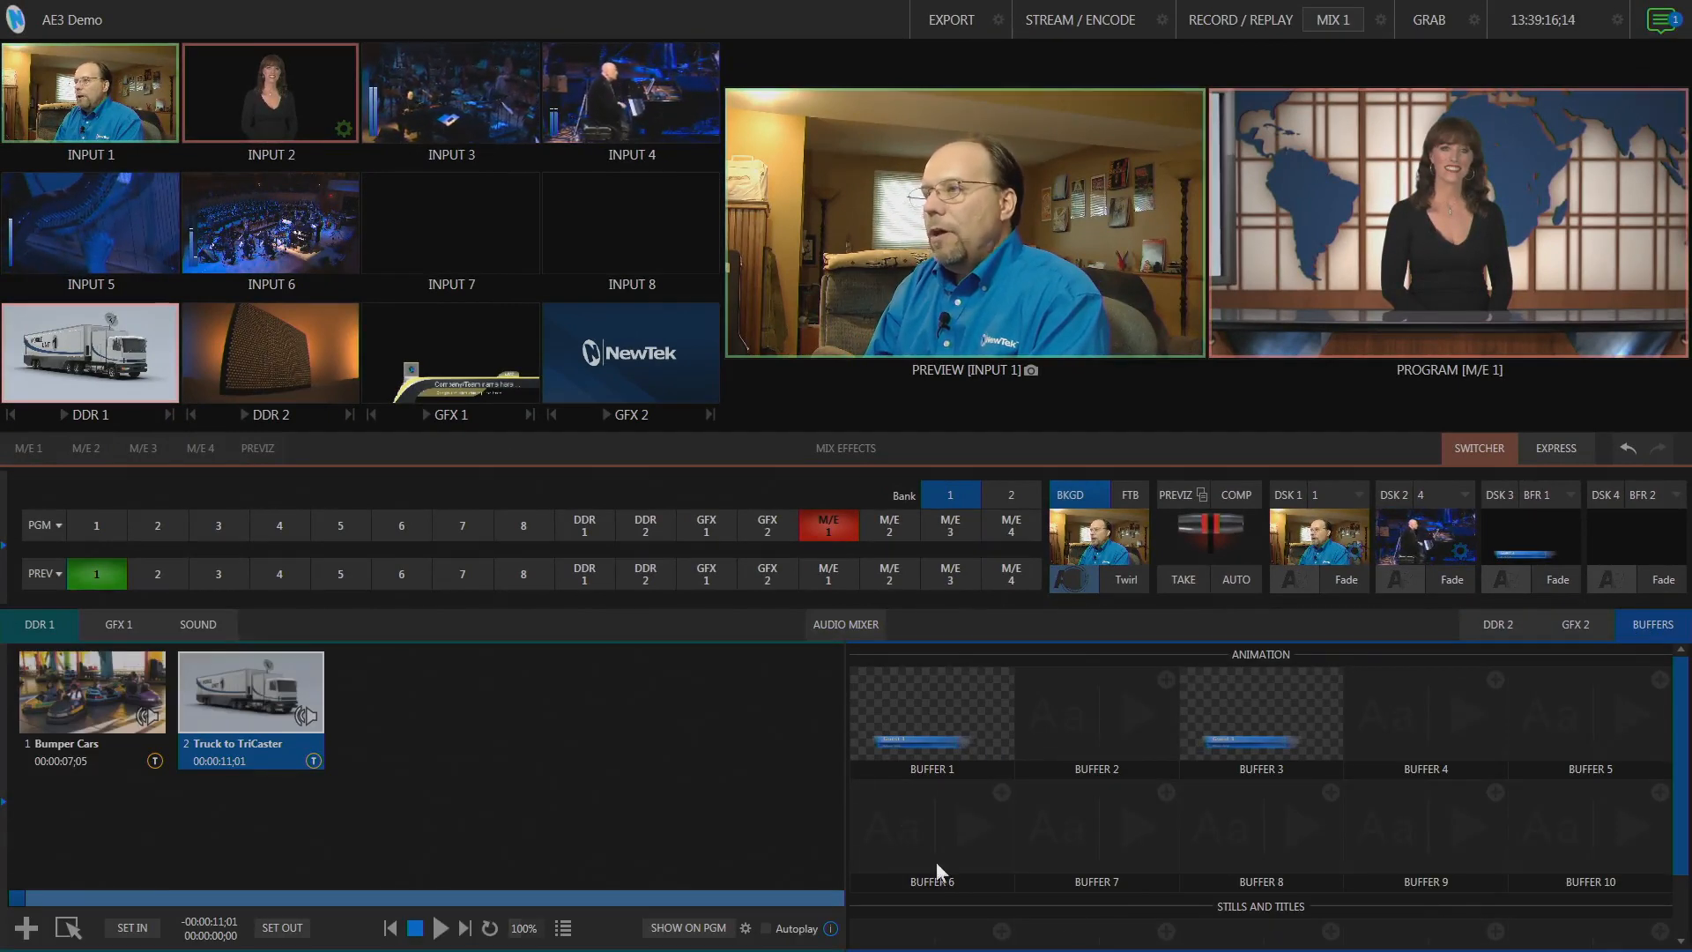
click(927, 705)
click(927, 705)
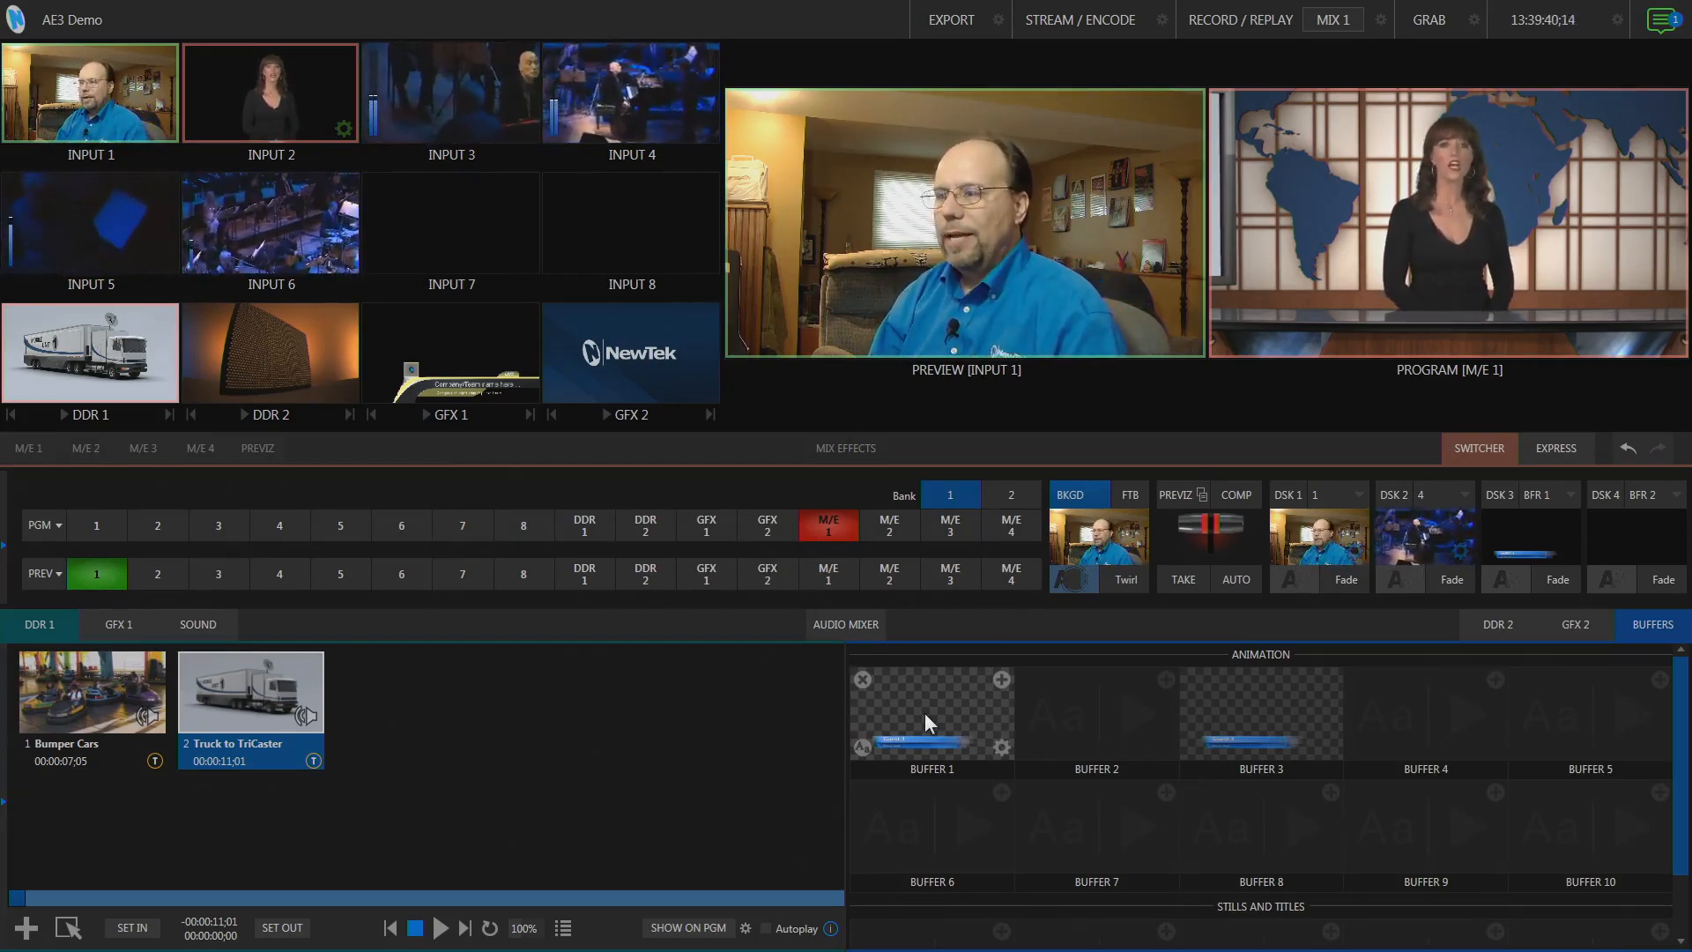
click(861, 747)
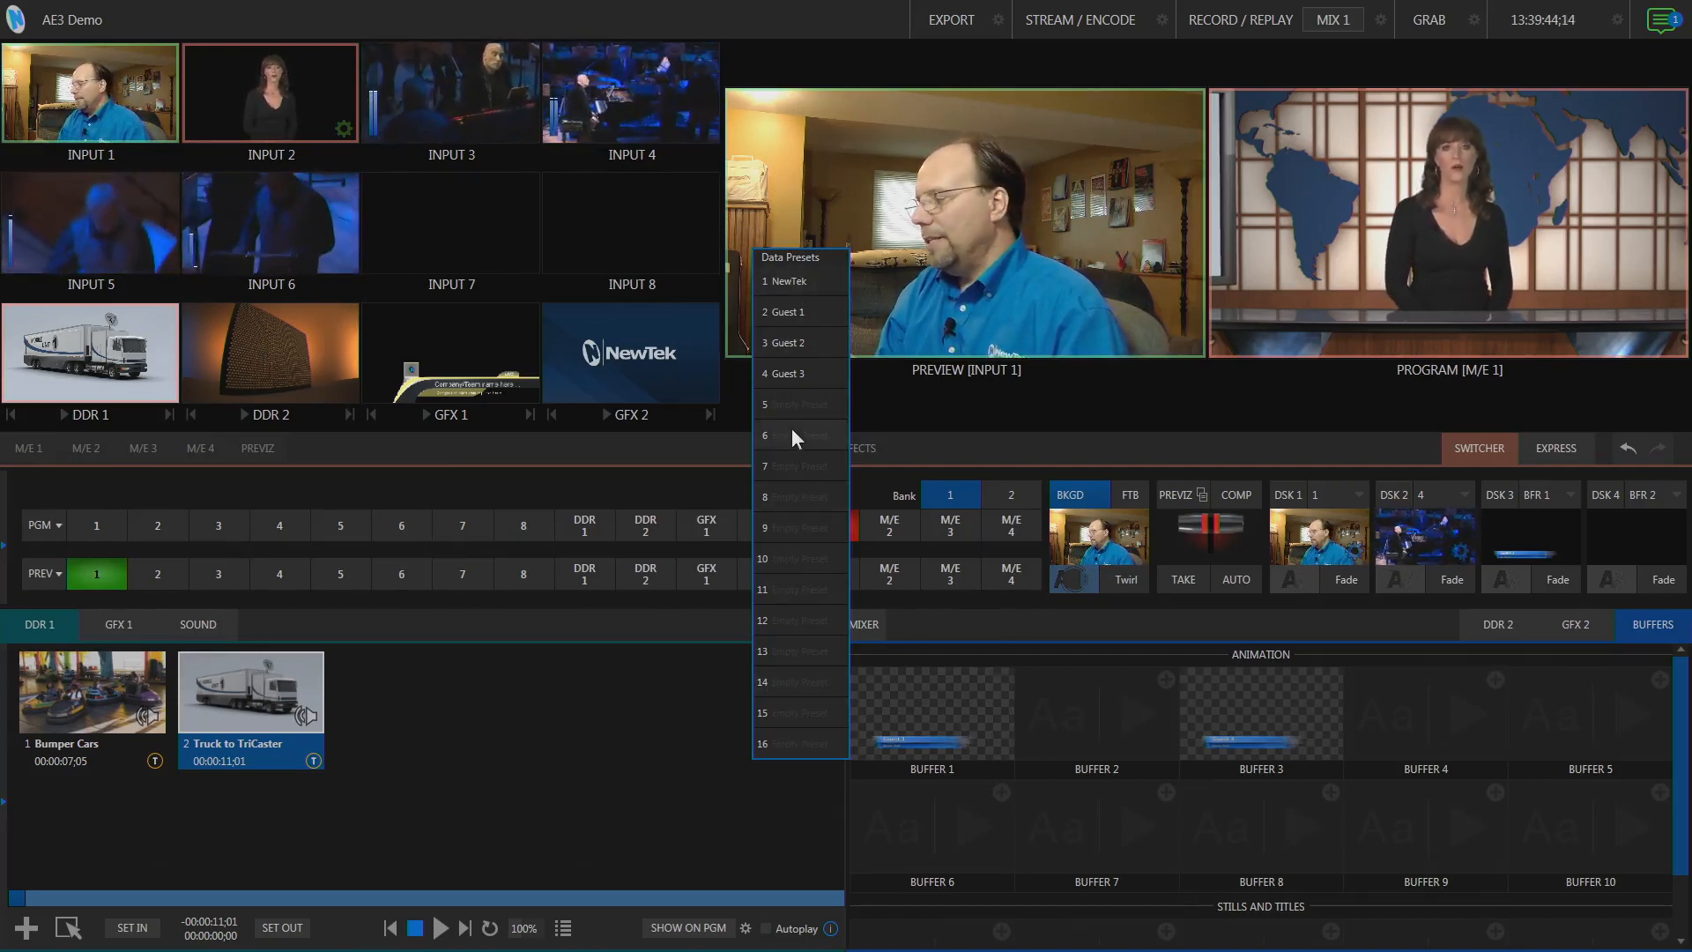
click(936, 706)
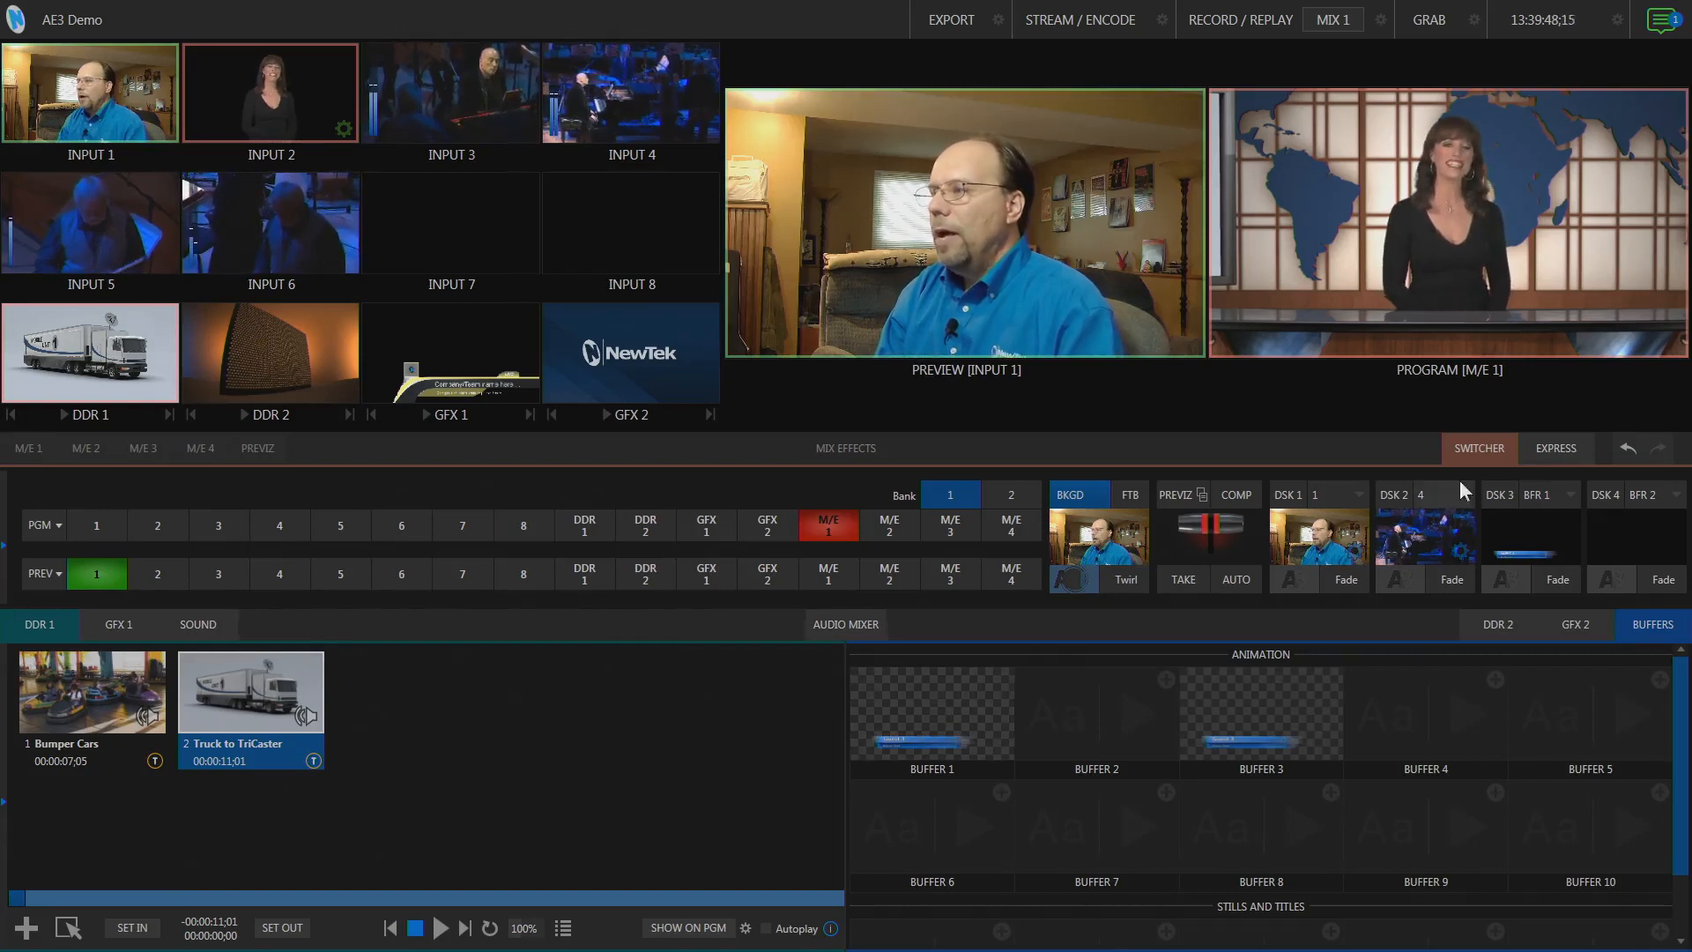
Step: Fade the Buffer 1 title on DSK 3 into the program output and switch its data preset to NewTek, followed by Guest 2
click(1557, 579)
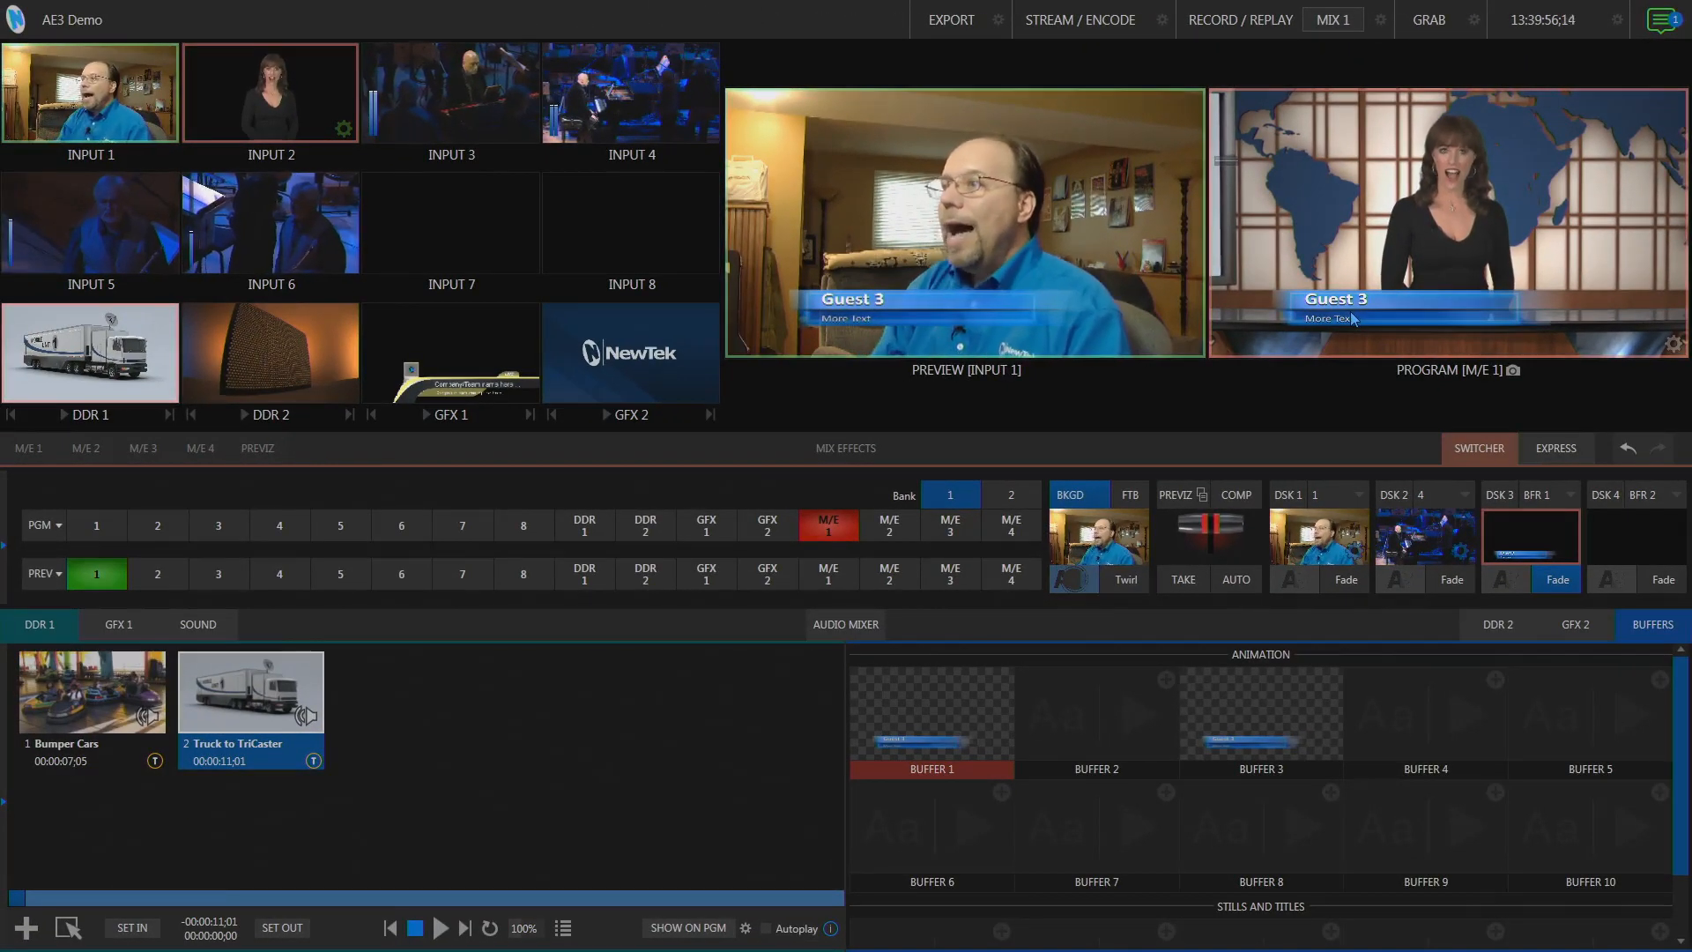
click(863, 748)
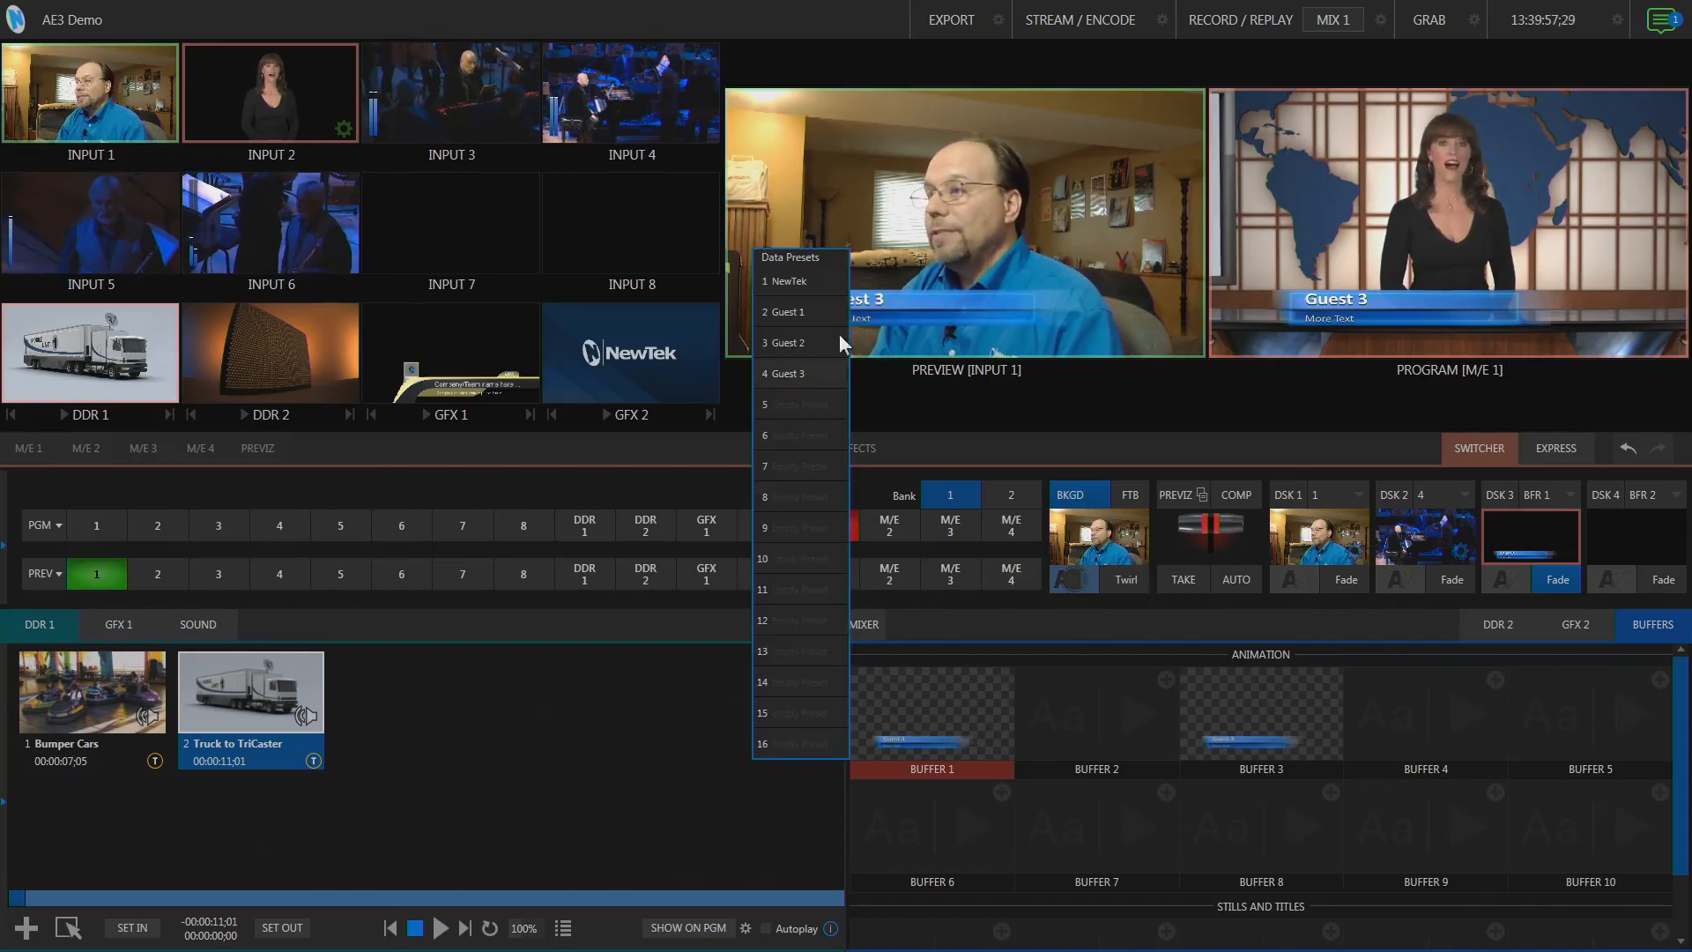
click(801, 282)
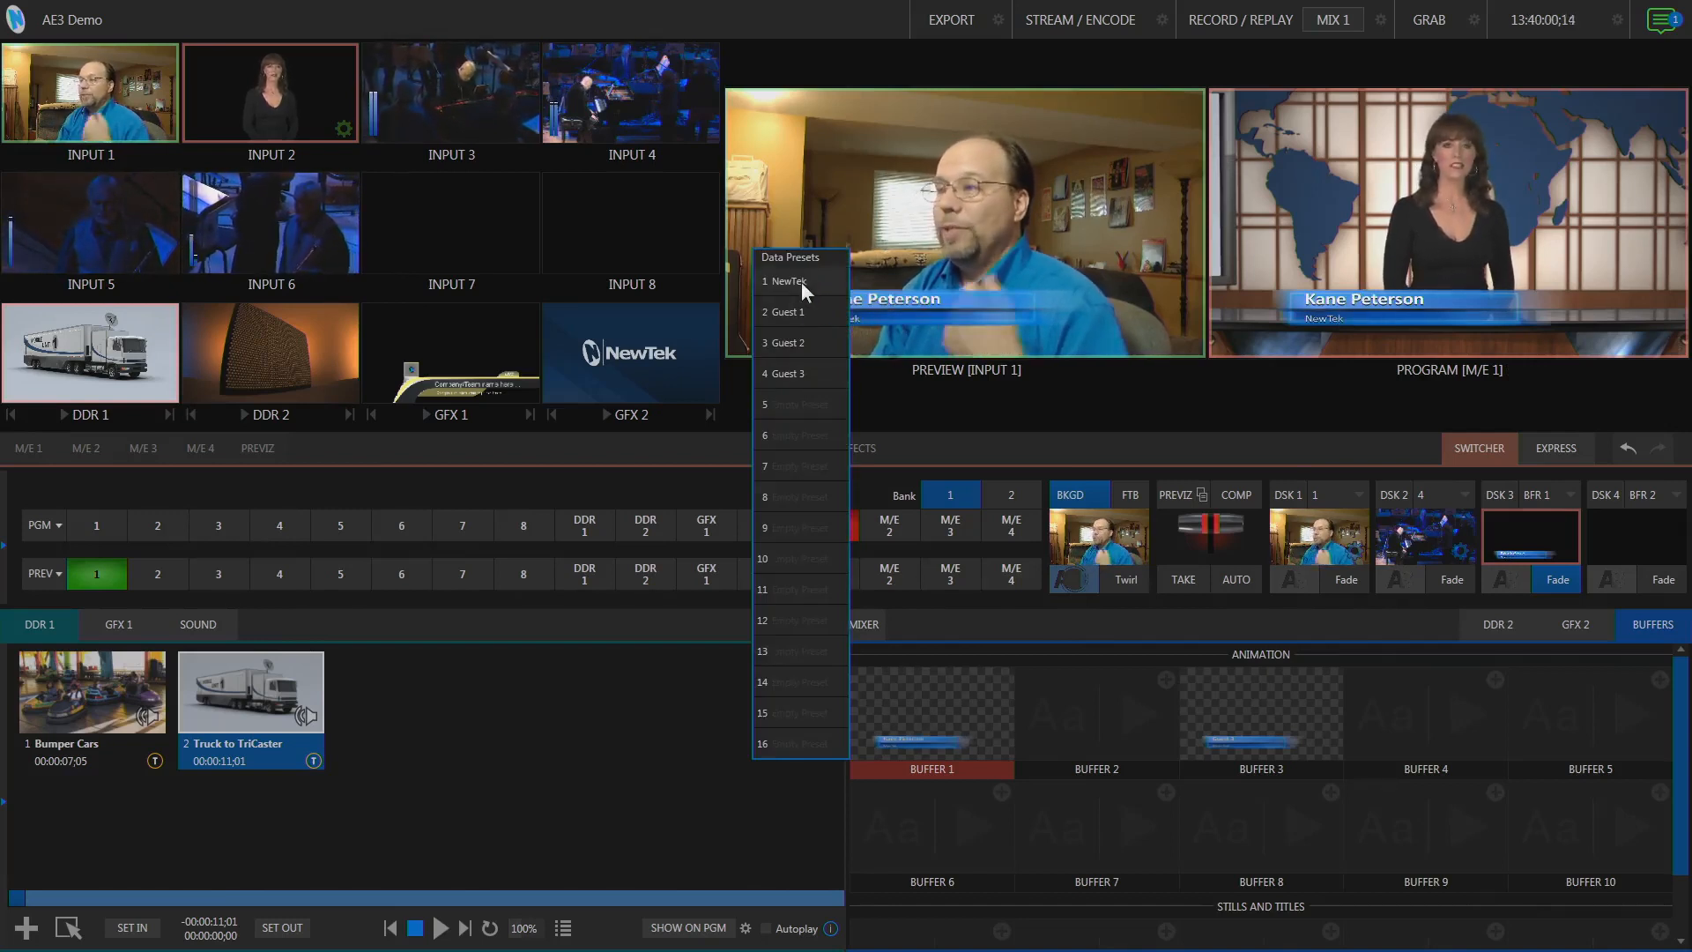
click(800, 335)
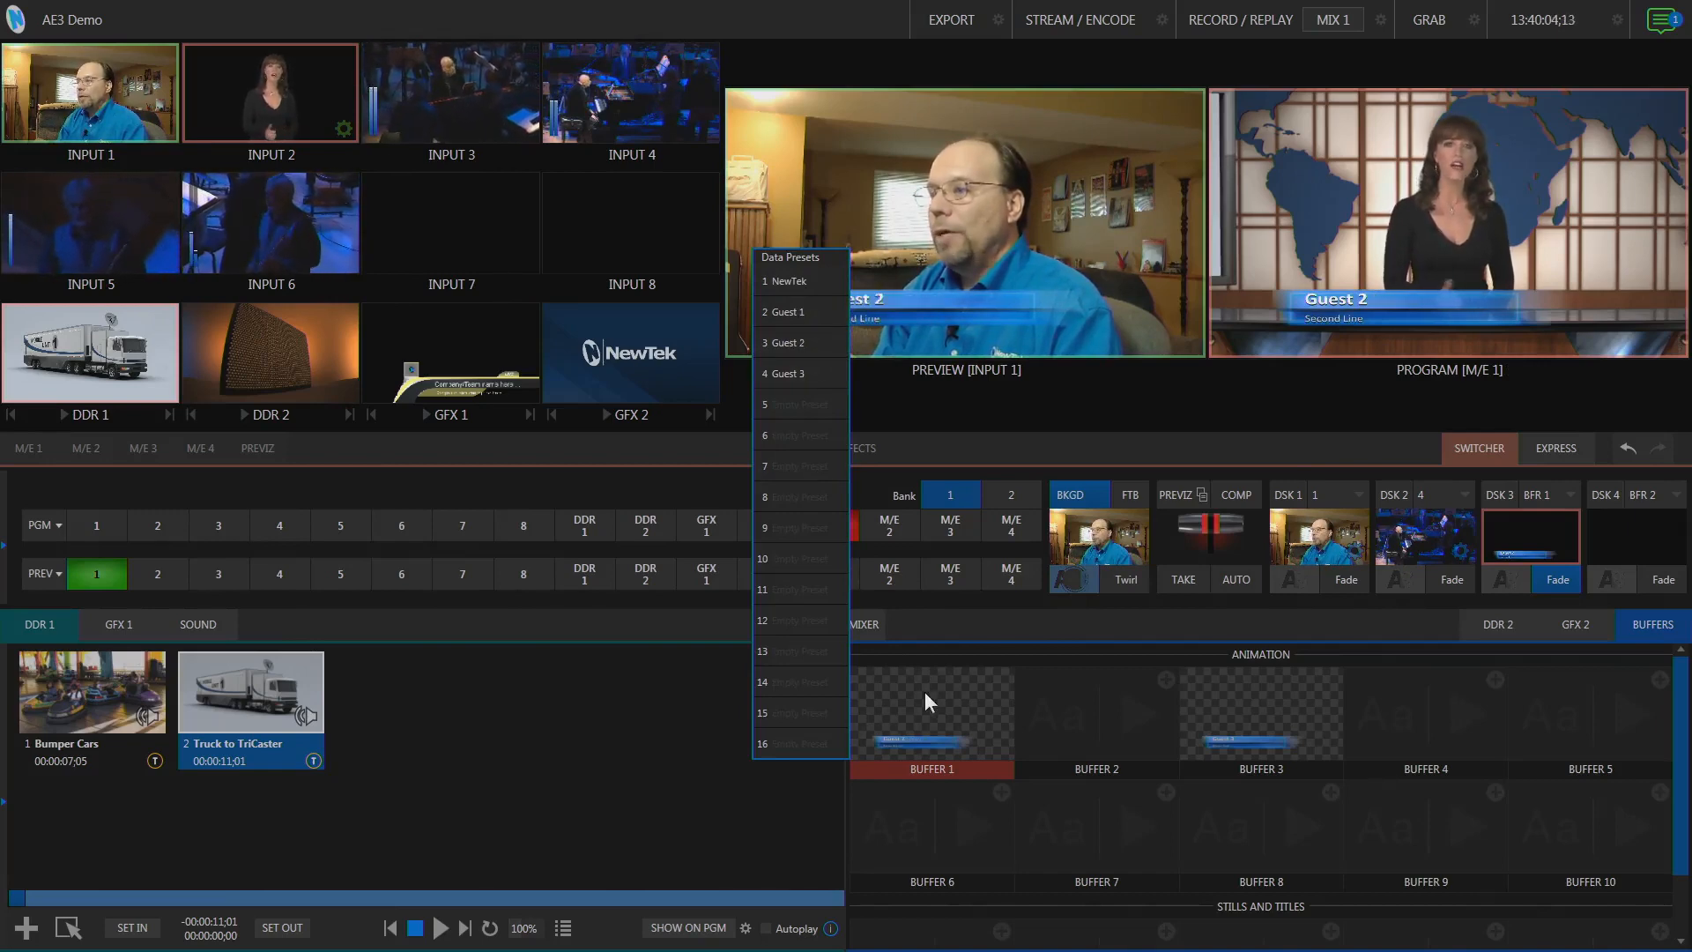
mouse_move(925, 691)
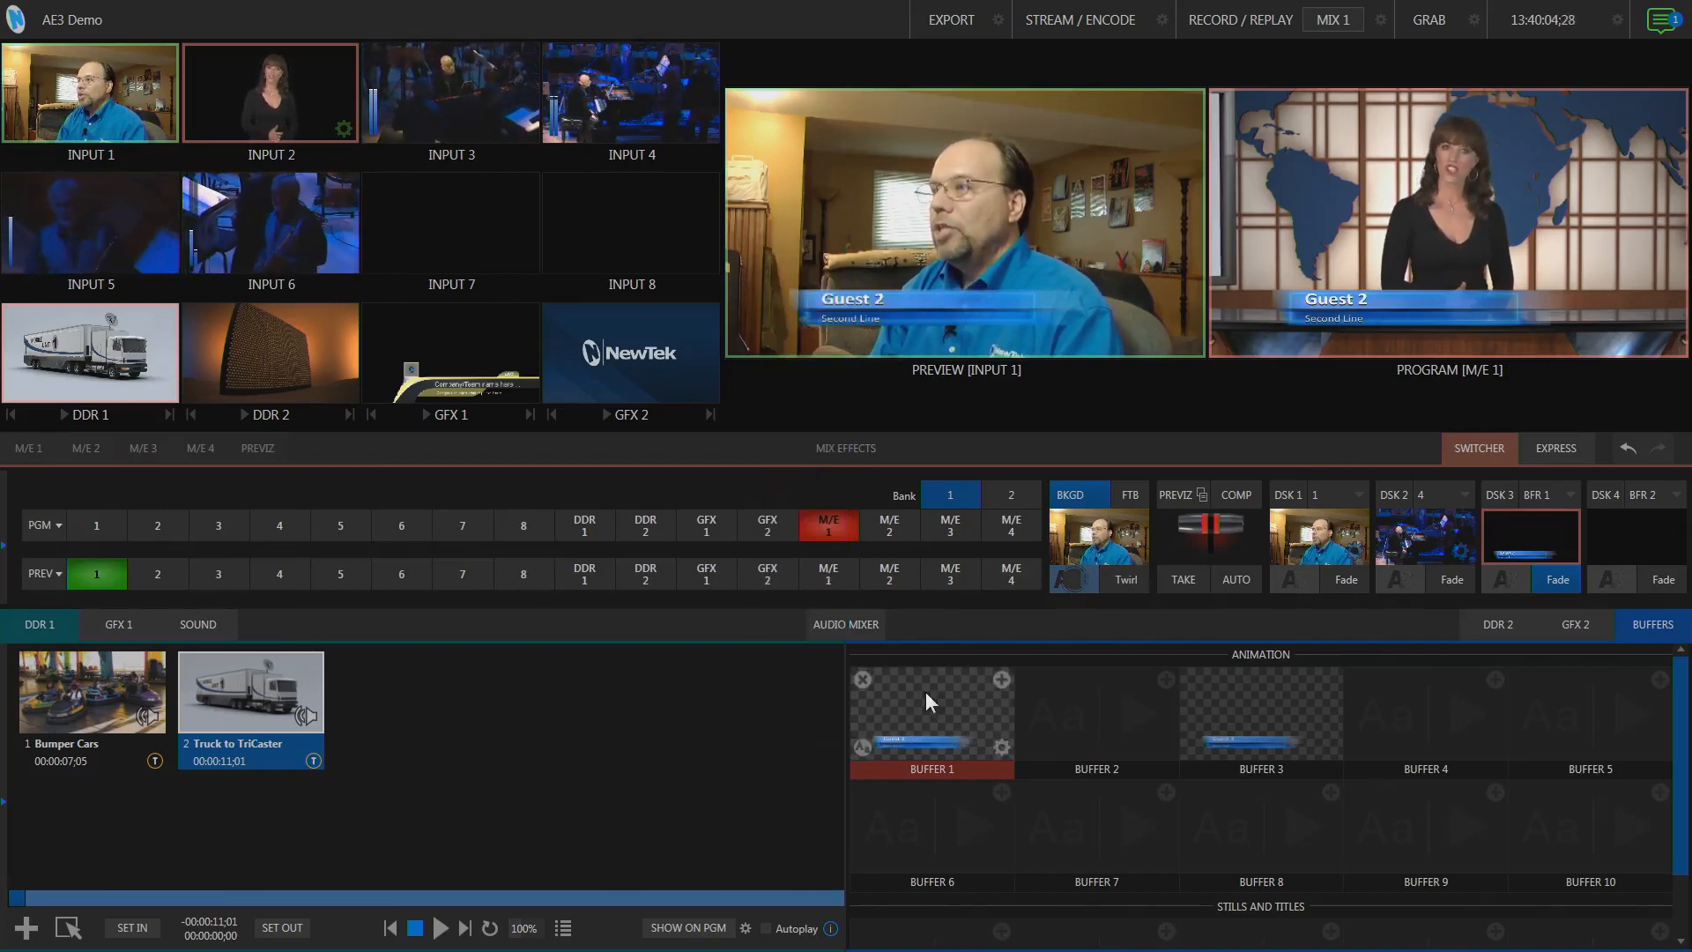
Step: Open Buffer 1's title for editing and change its main text line to "Guest 5"
click(861, 749)
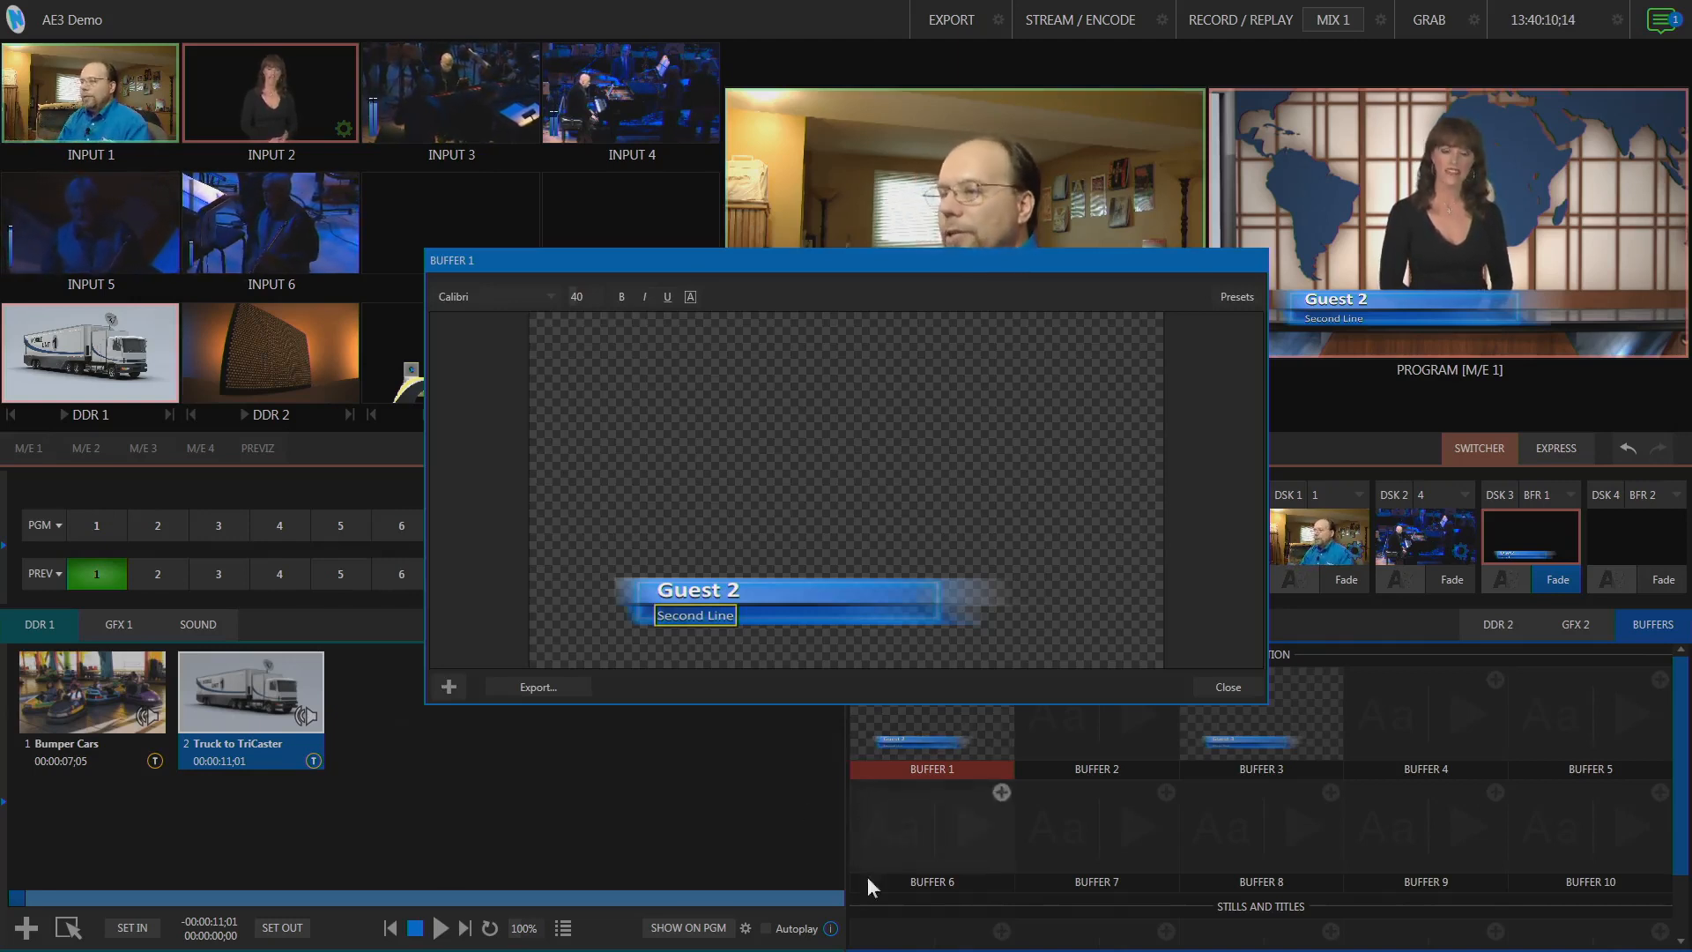
click(708, 595)
text(Guest 5)
key(Return)
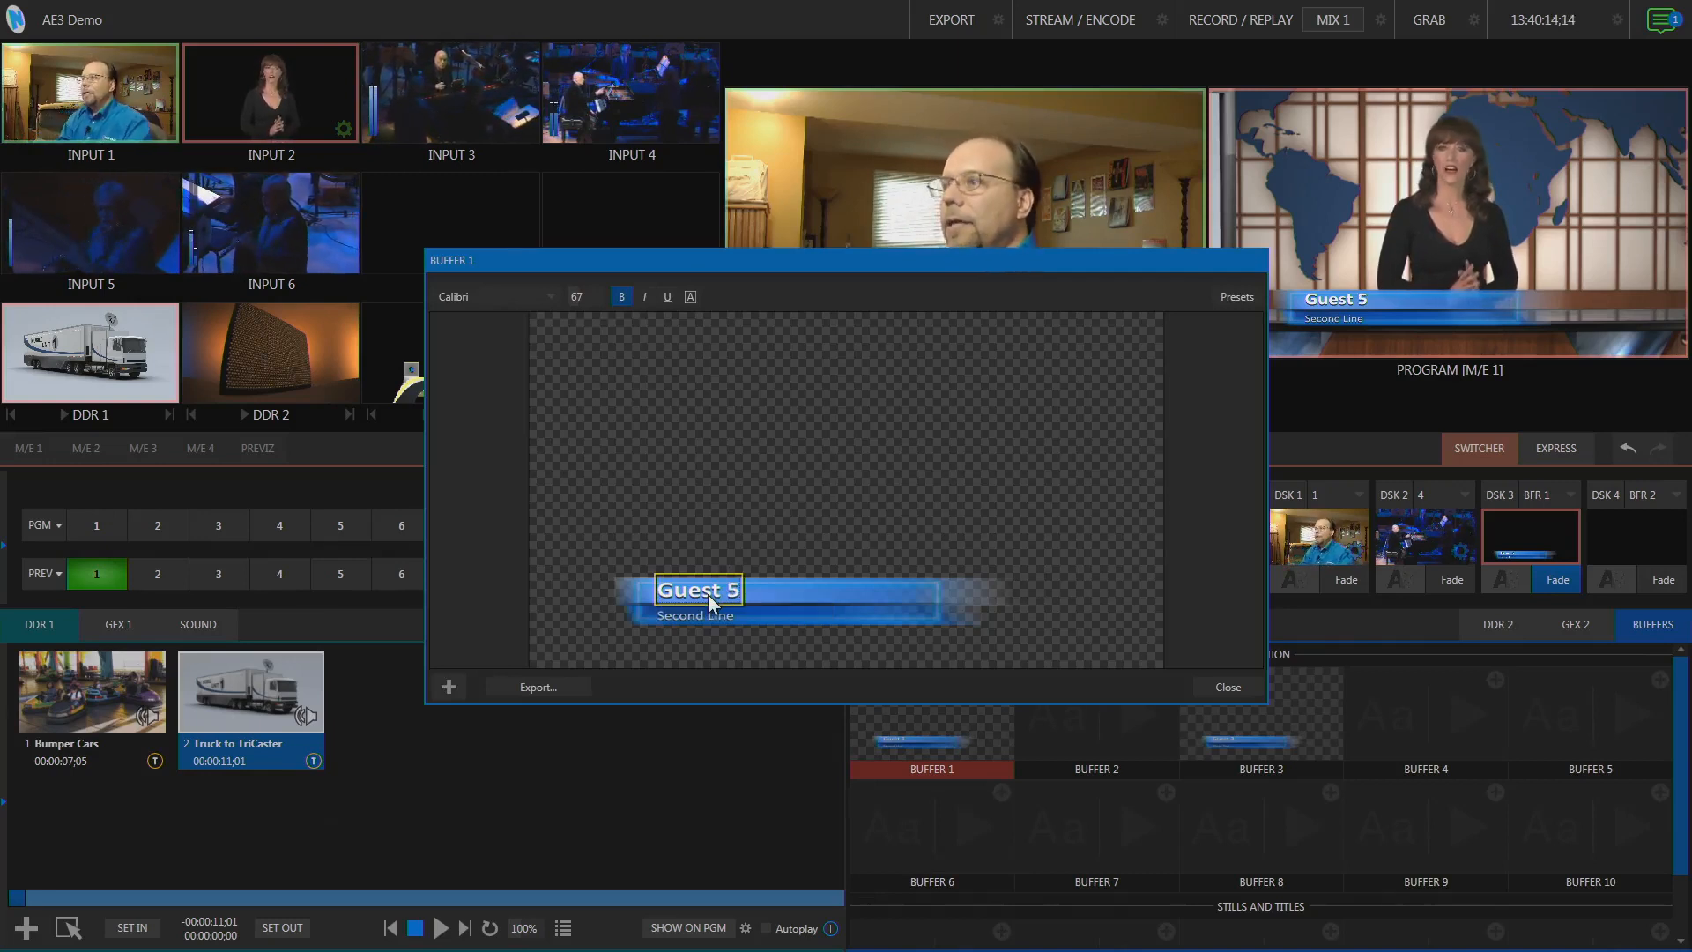
Step: Store the edited title in data preset slot 5 and rename the preset "Guest 5"
click(1235, 297)
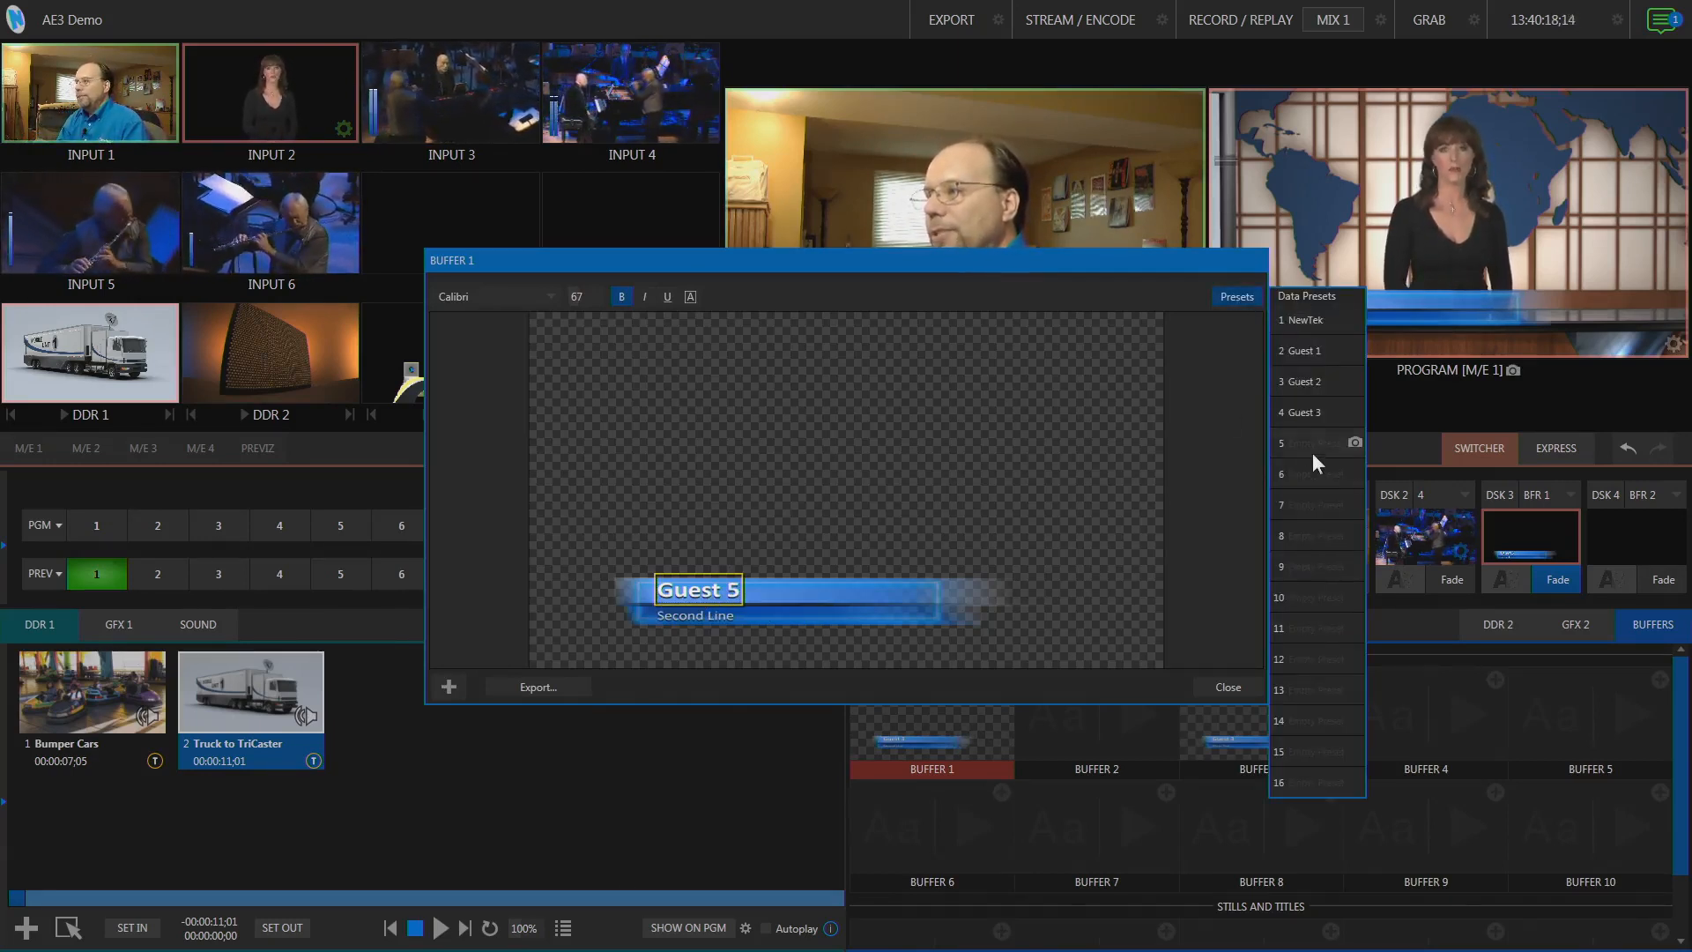
click(1356, 441)
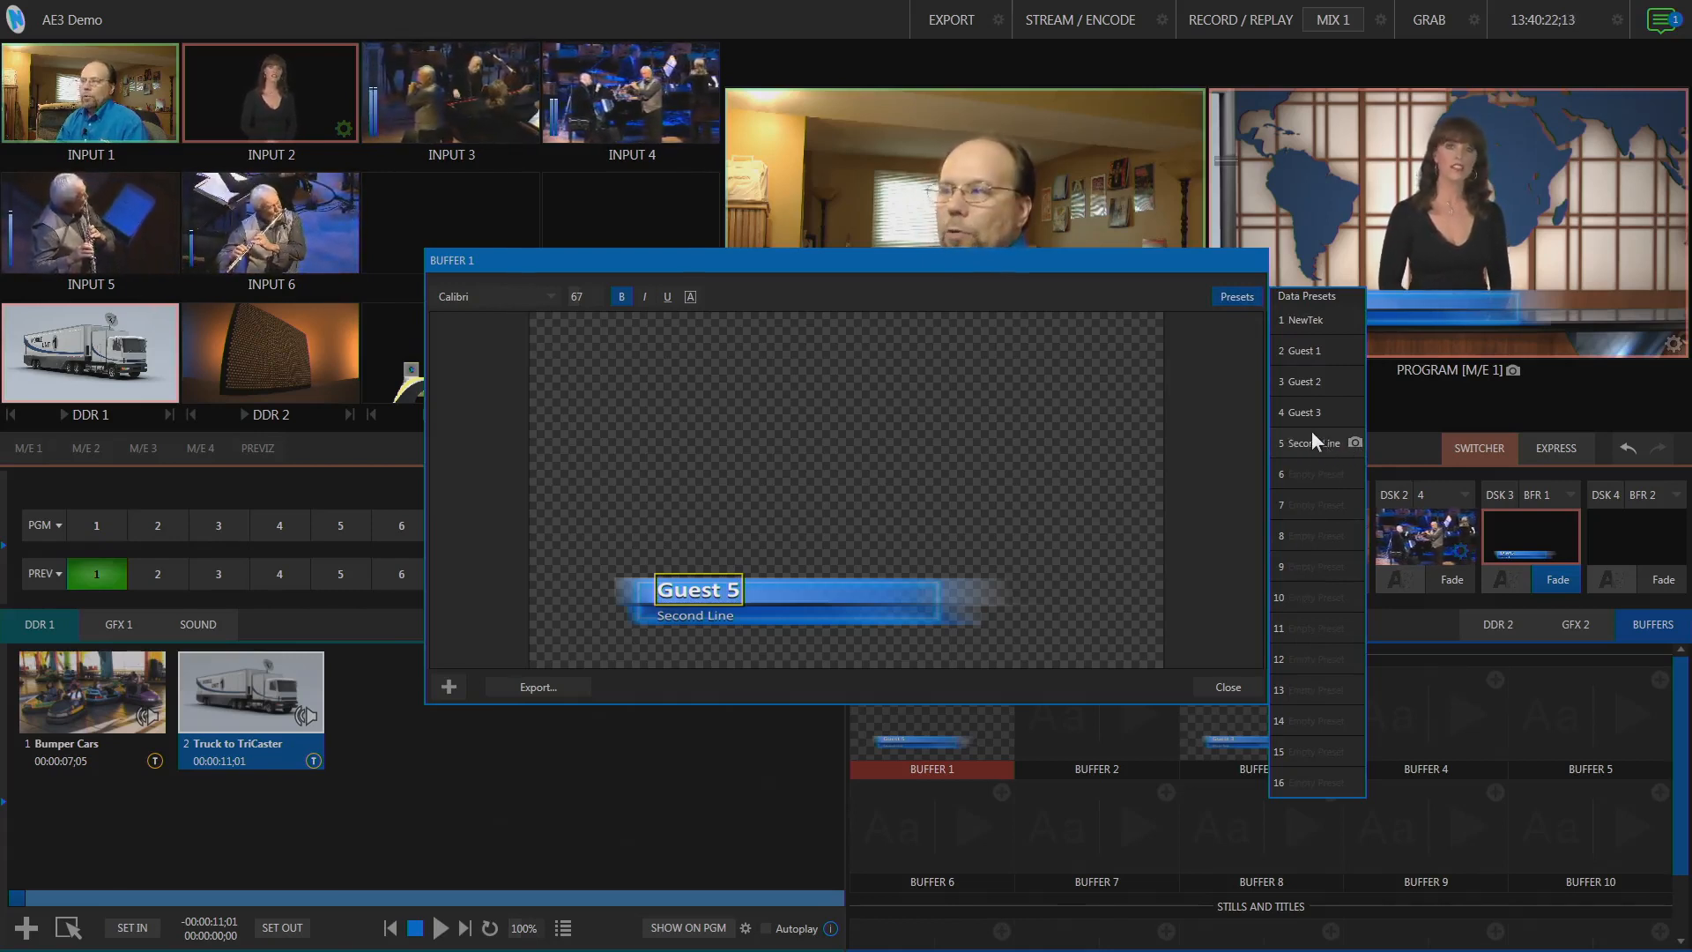
right_click(1303, 443)
click(1327, 460)
text(Guest 5)
key(Return)
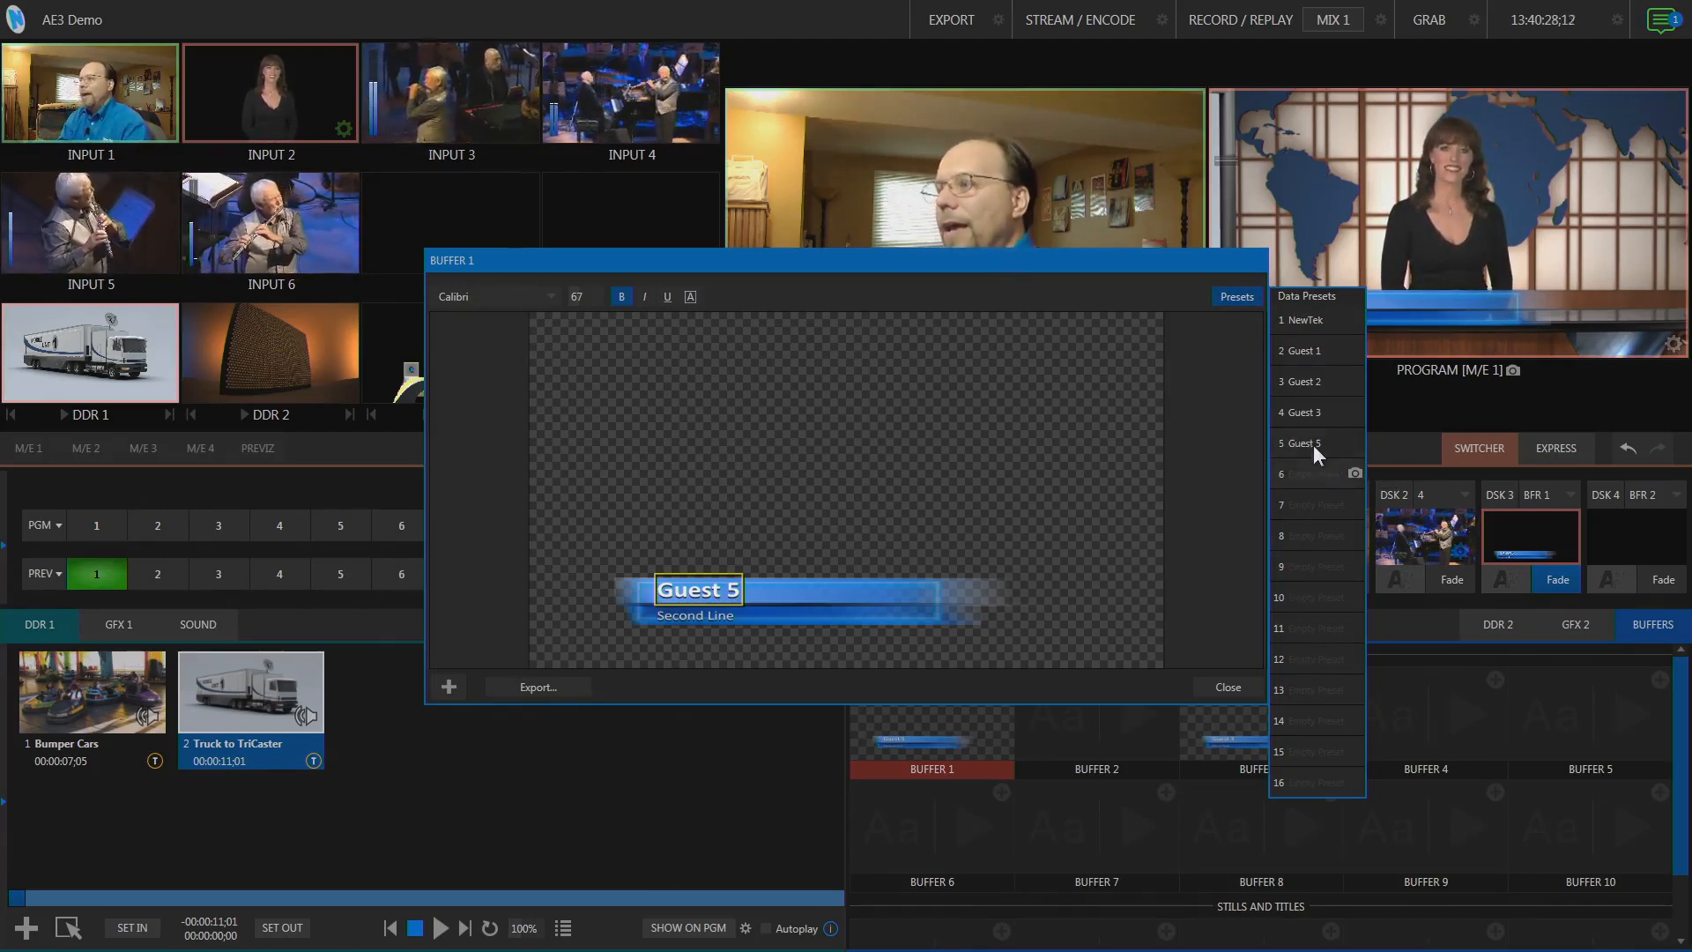
Step: Test Buffer 1's data presets by switching between Guest 3, Guest 2 and Guest 5, ending on Guest 5
click(1314, 405)
click(1319, 441)
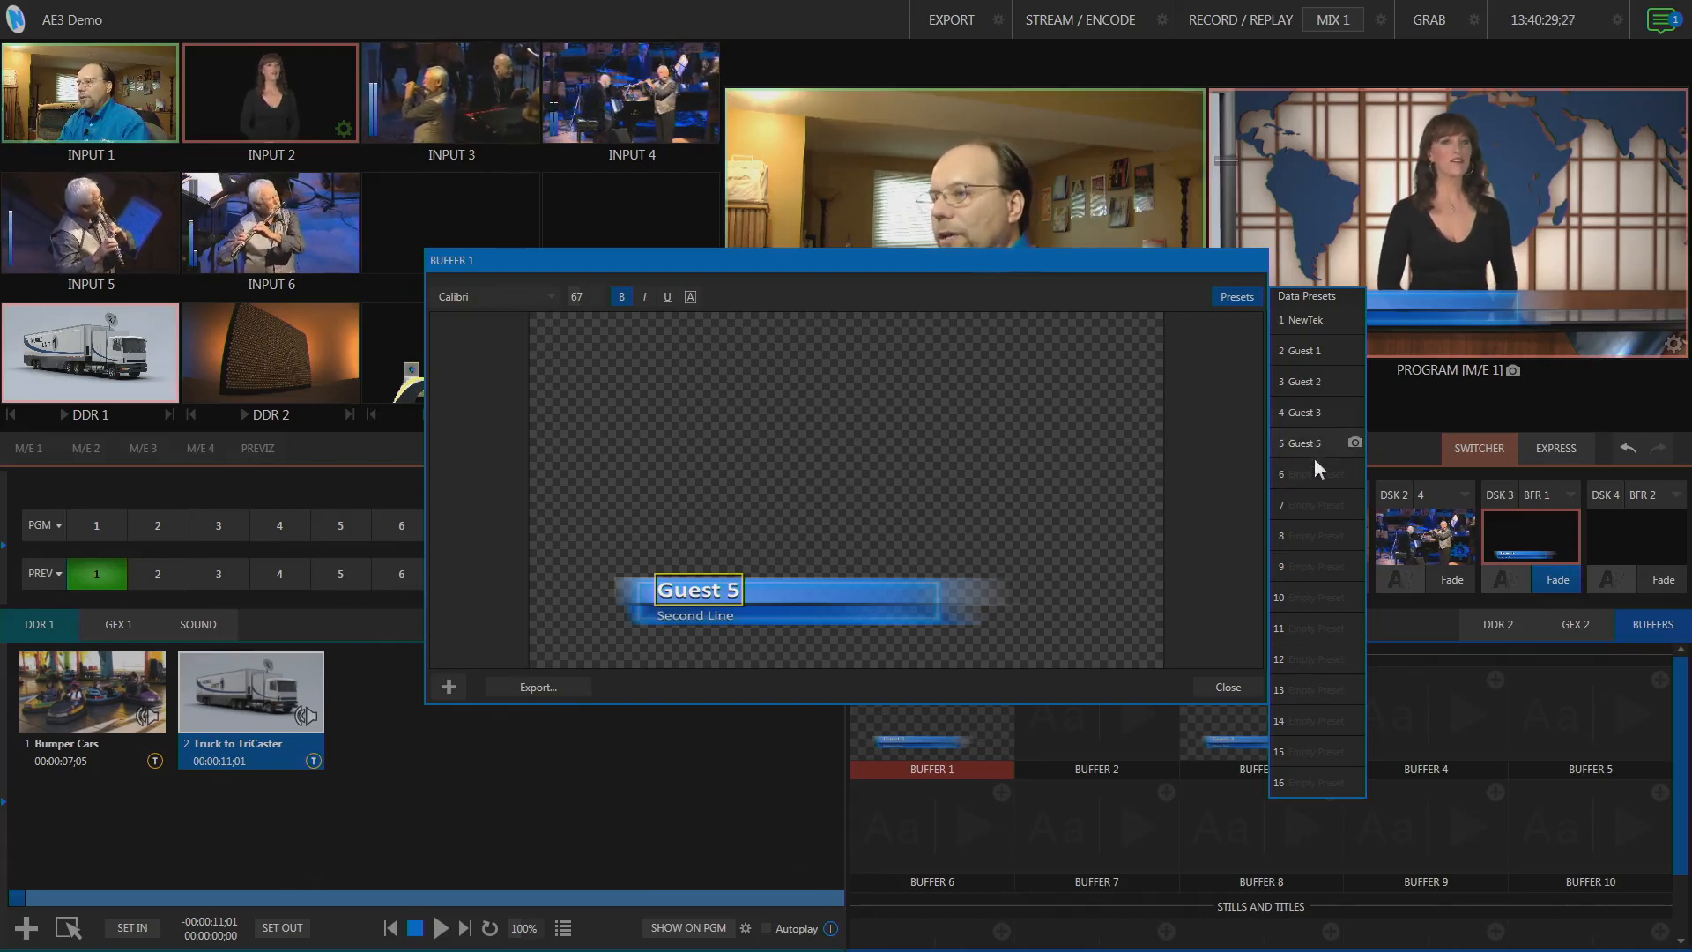
click(1319, 413)
click(1319, 379)
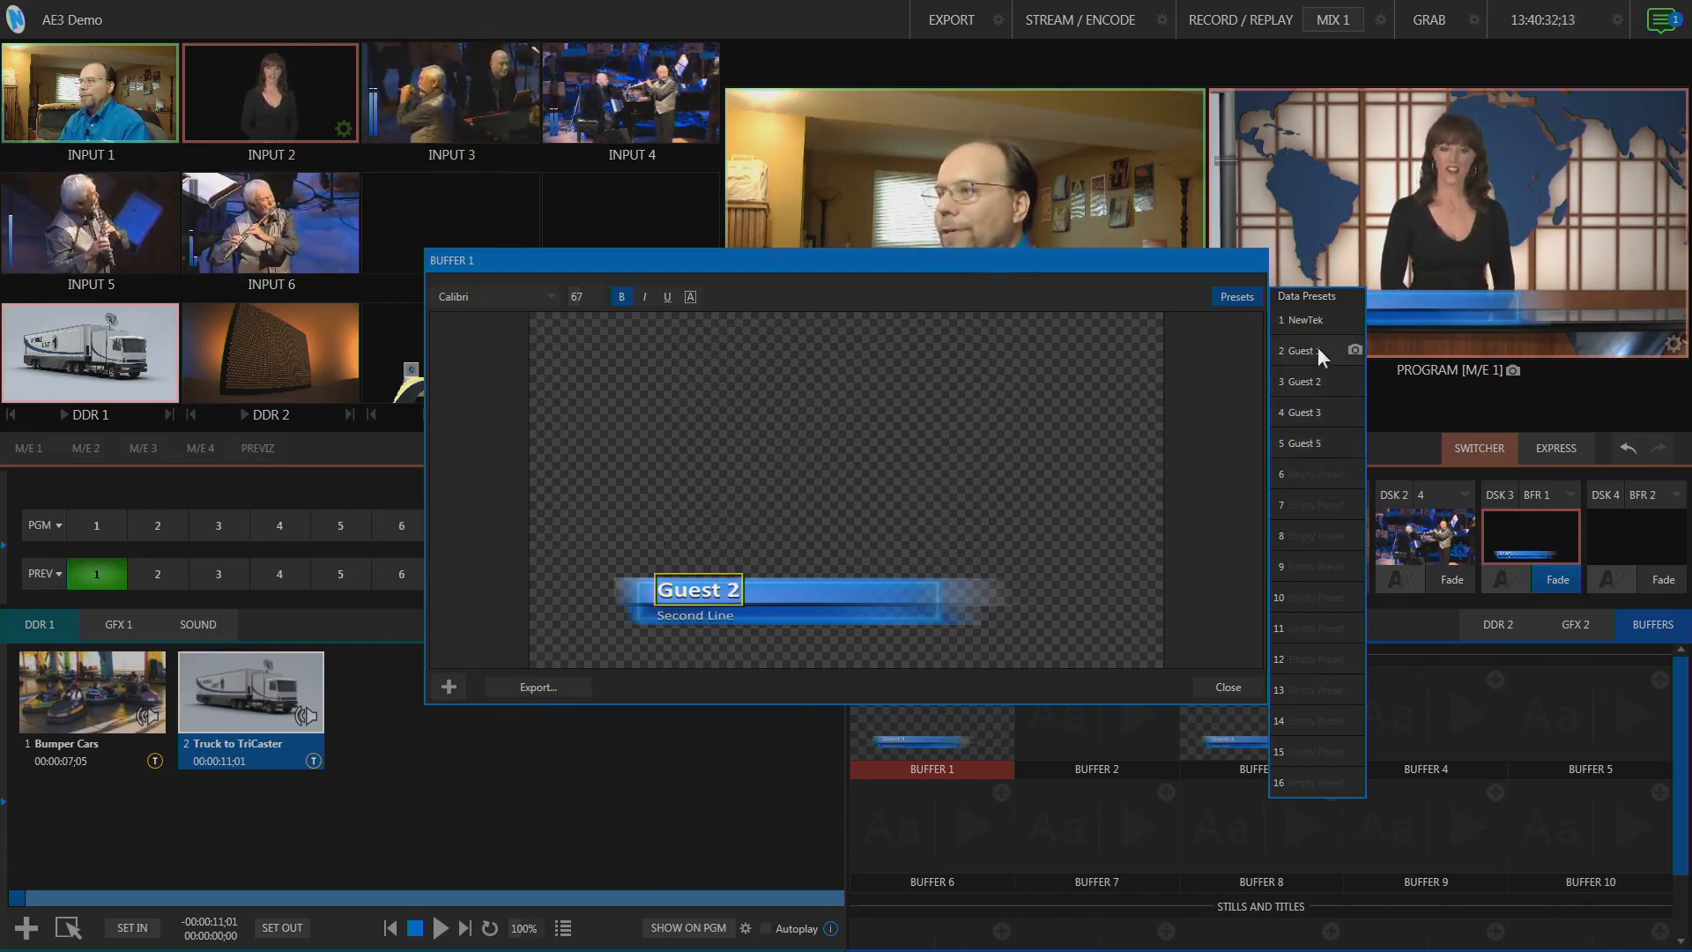
click(1313, 411)
click(1320, 440)
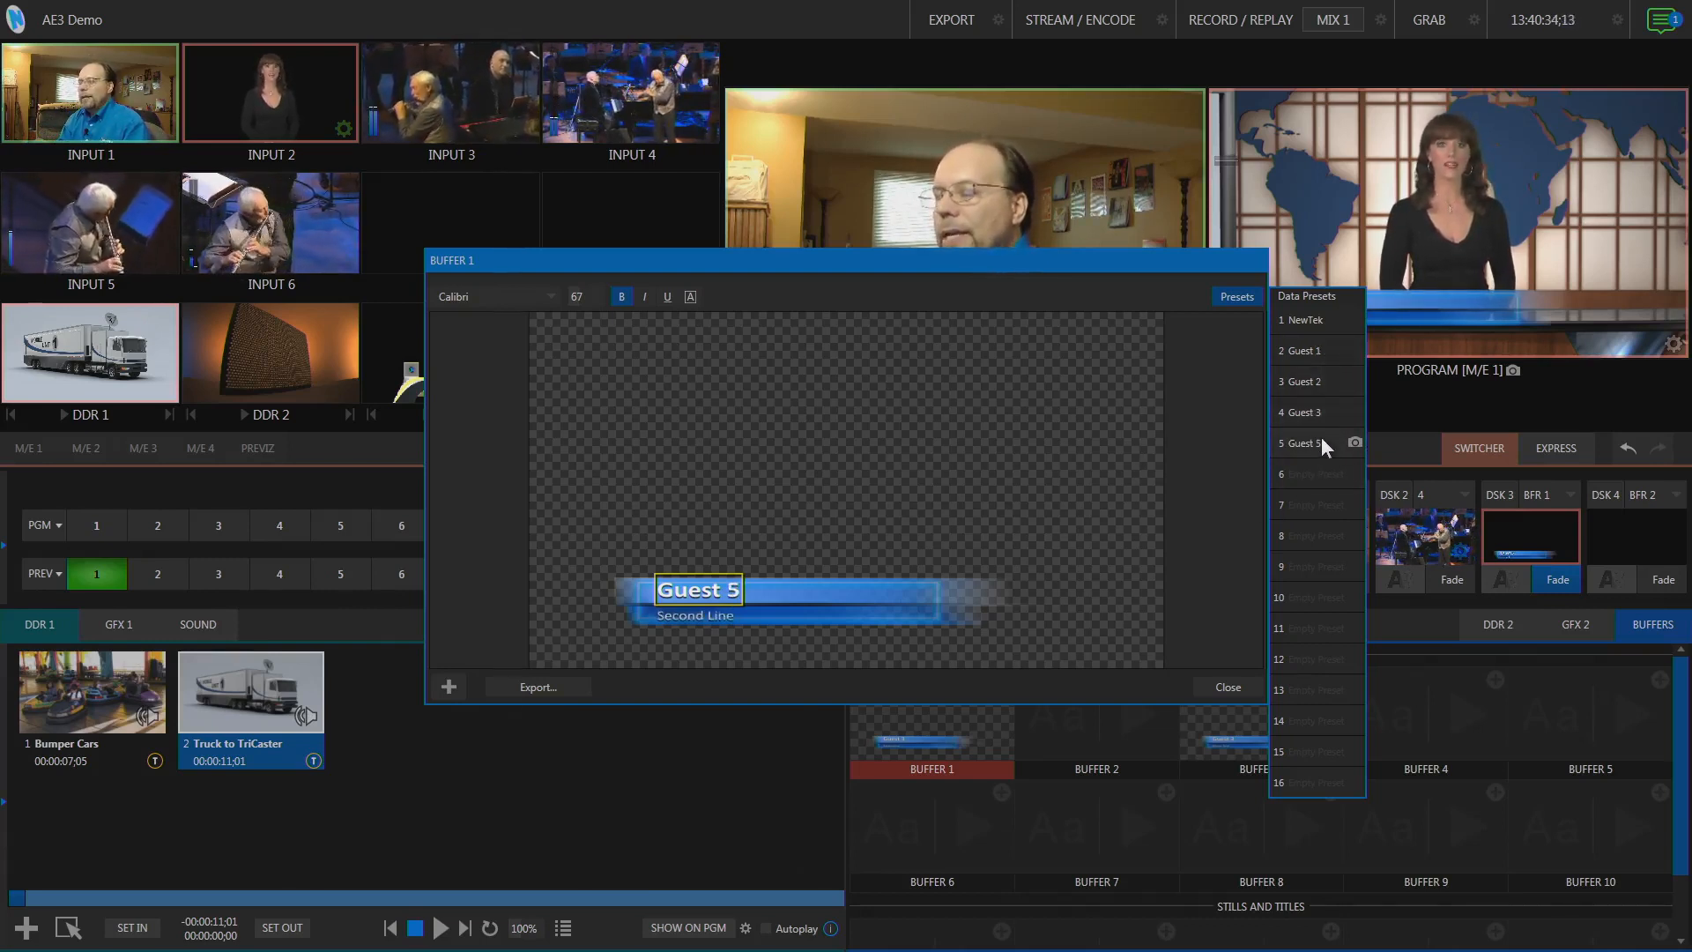
Step: Reopen Buffer 1's title for editing, set the main line's font size to 72 and change its text to "Gues"
click(1221, 691)
click(998, 743)
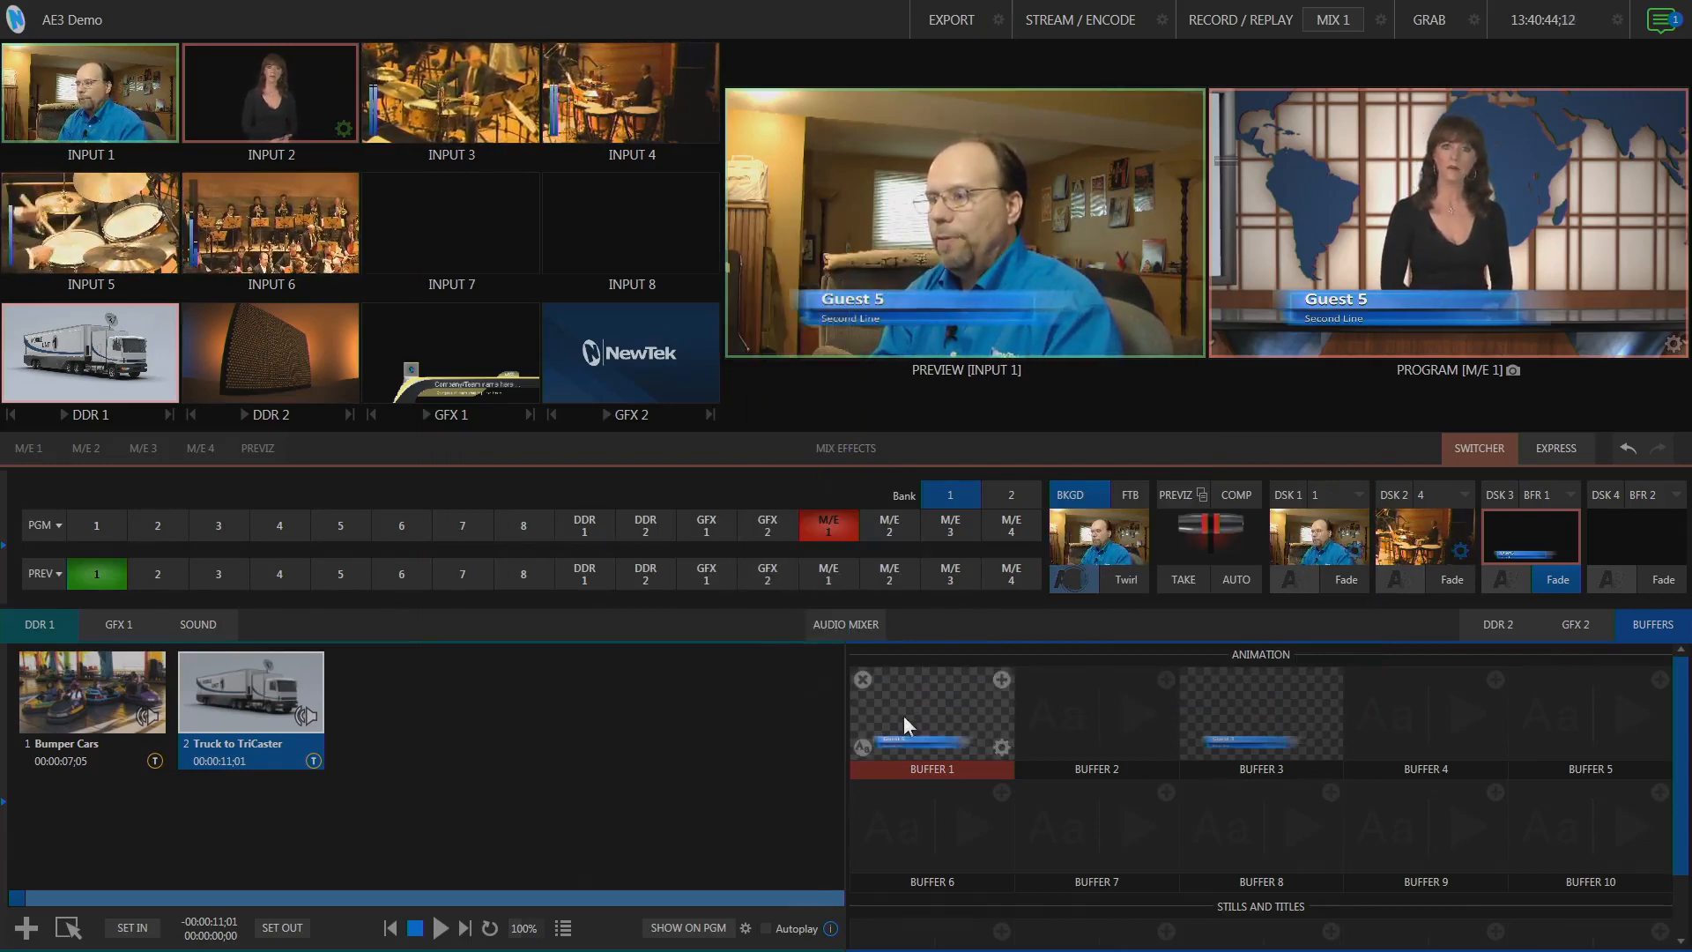
click(860, 746)
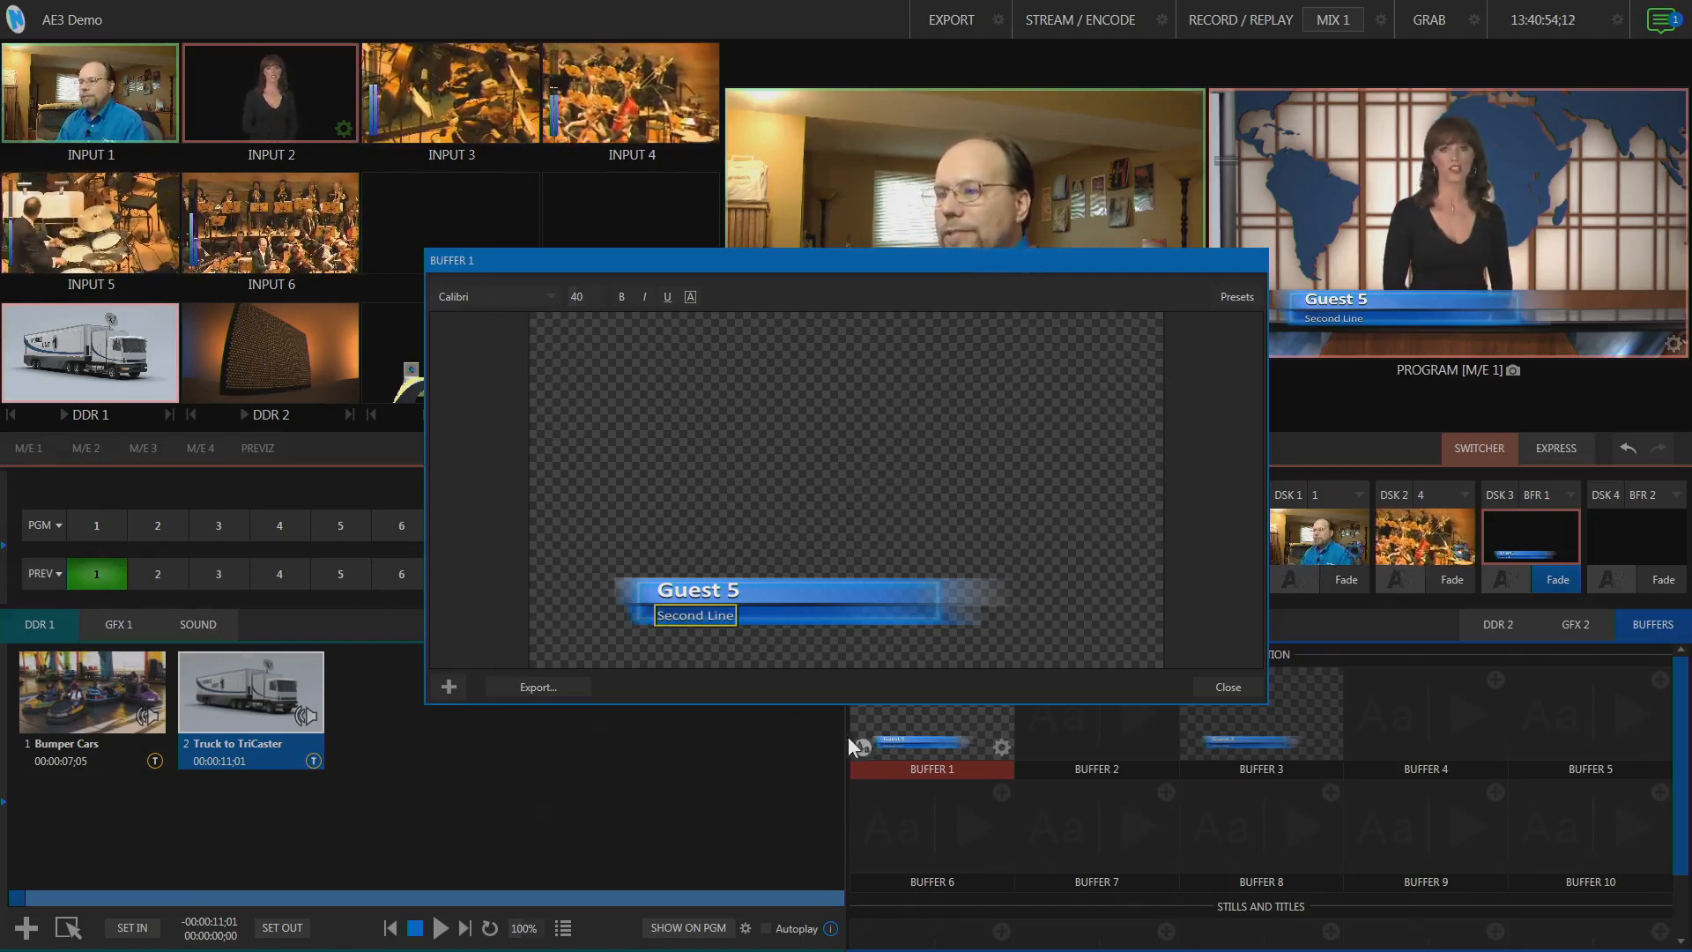
click(705, 592)
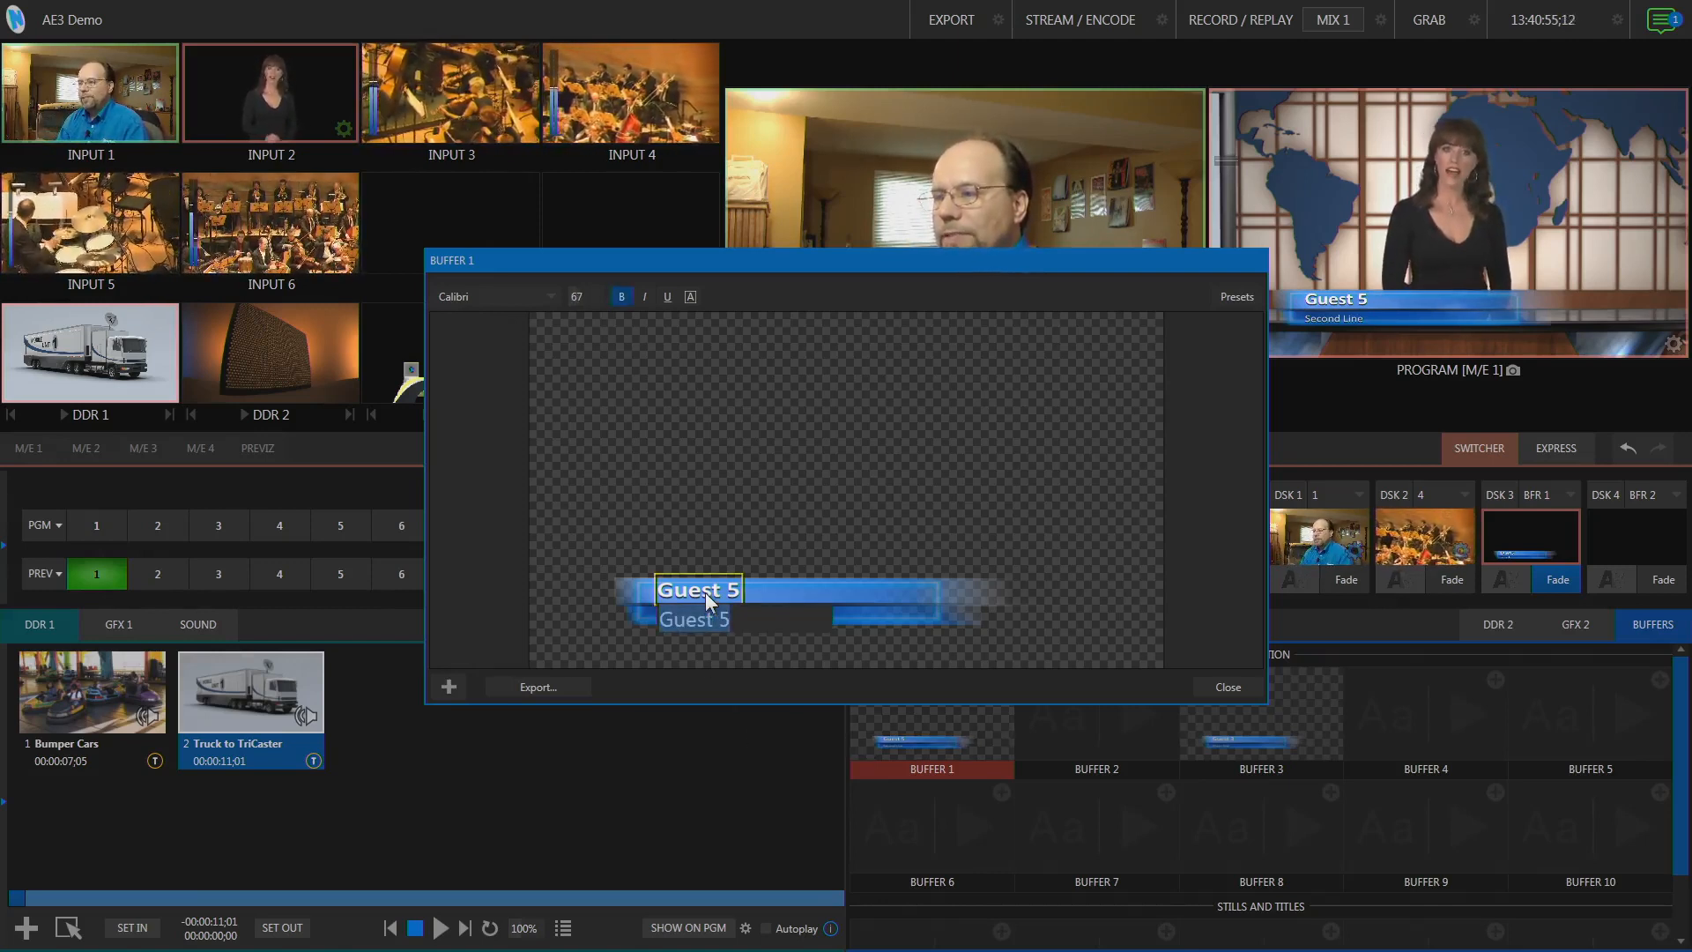
click(586, 296)
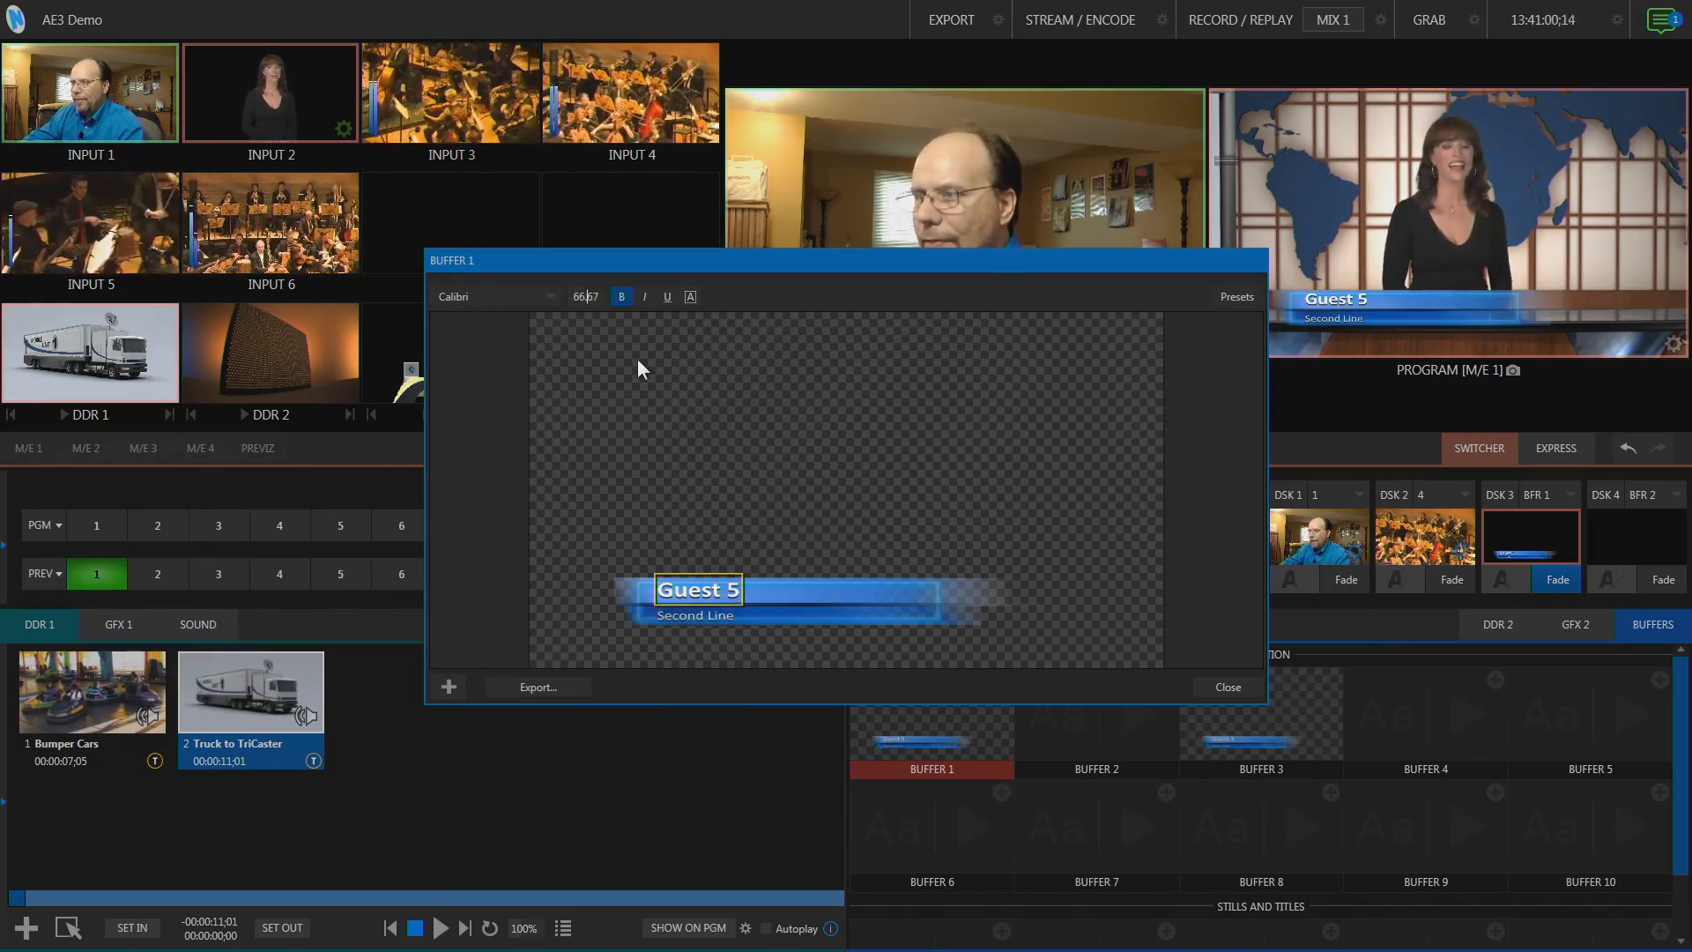
key(Tab)
text(Gues)
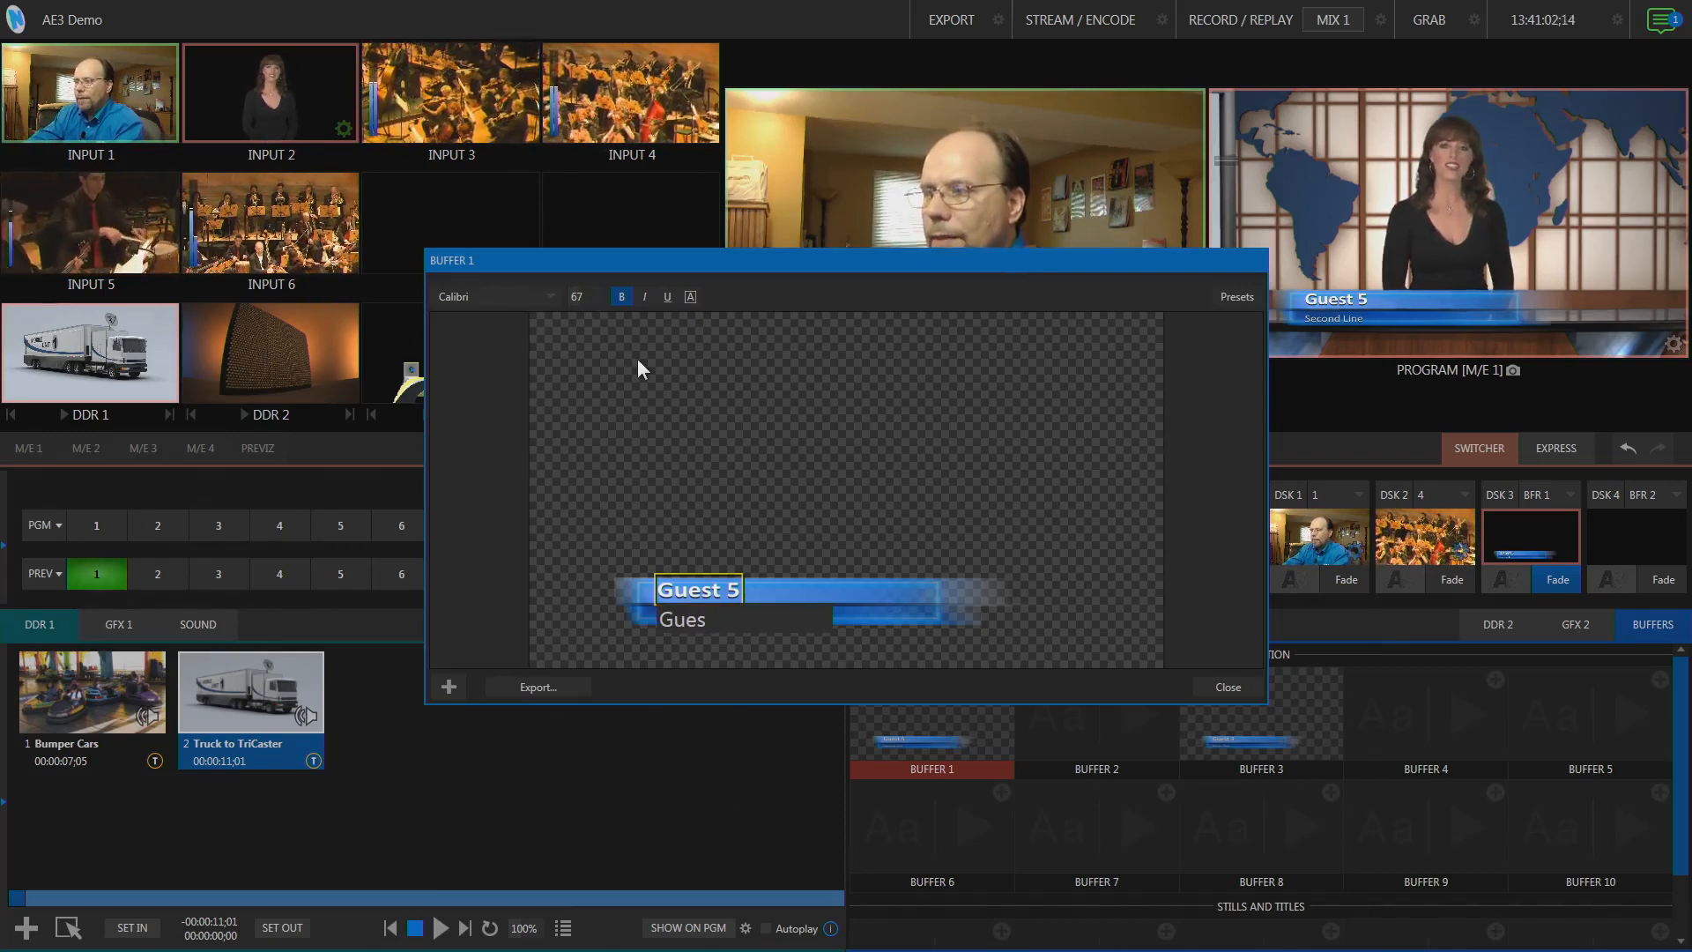
key(Return)
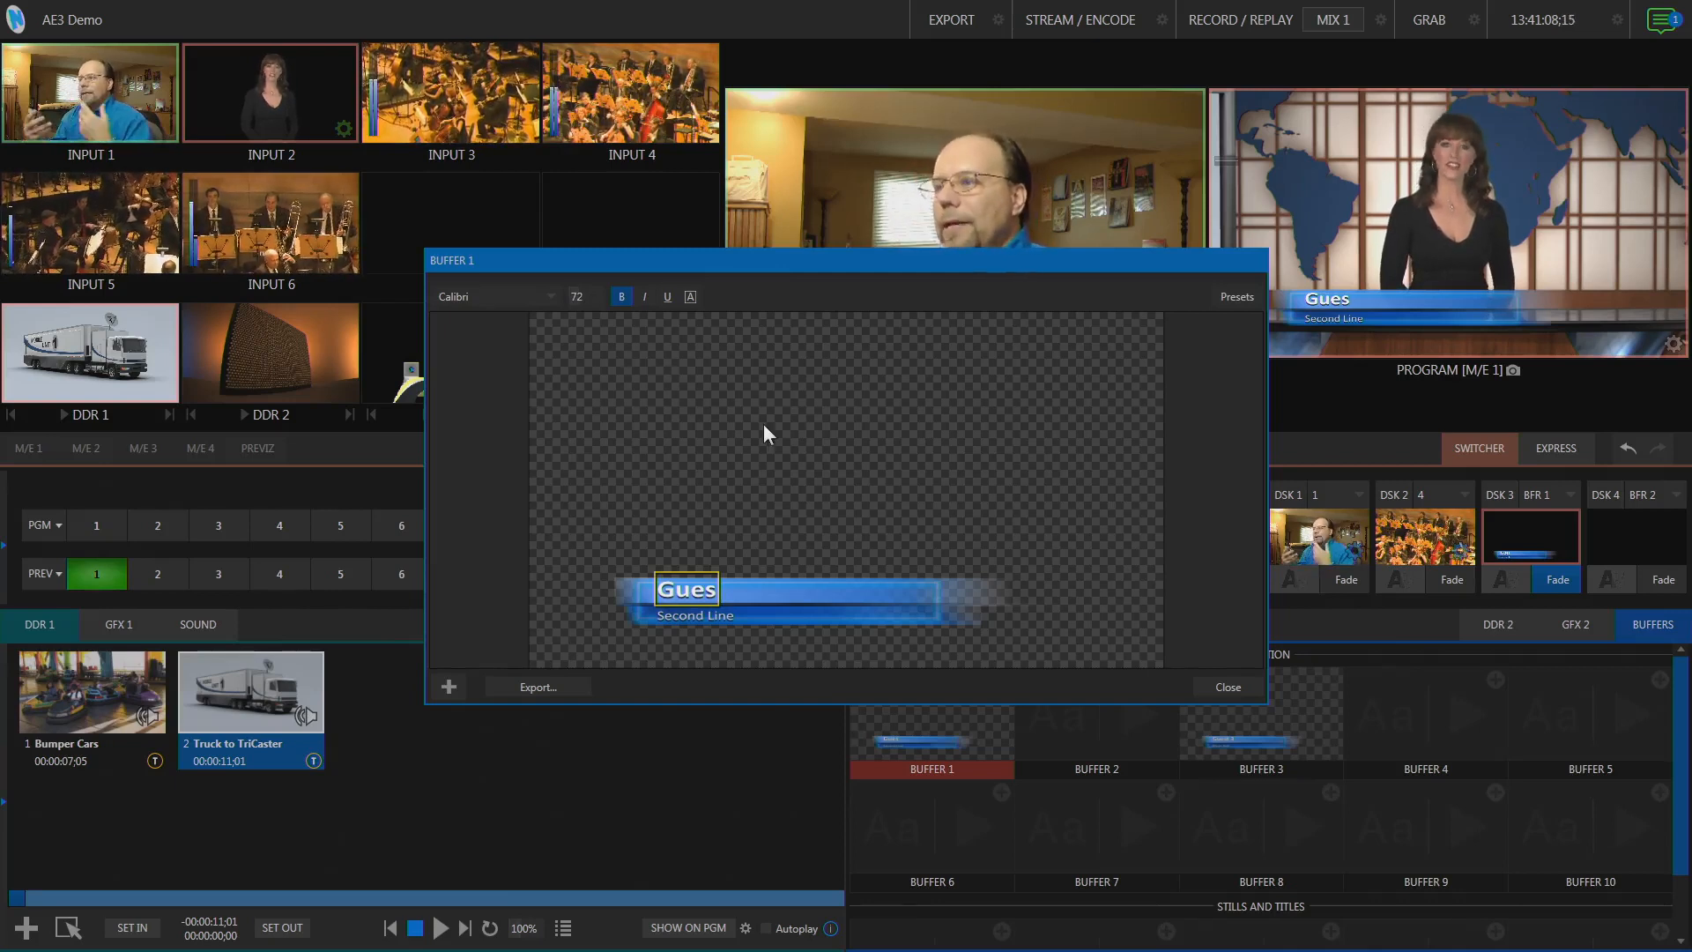
Step: Export the edited Buffer 1 title to the Documents library as NewTemplate.cgxml and close the title editor
click(545, 686)
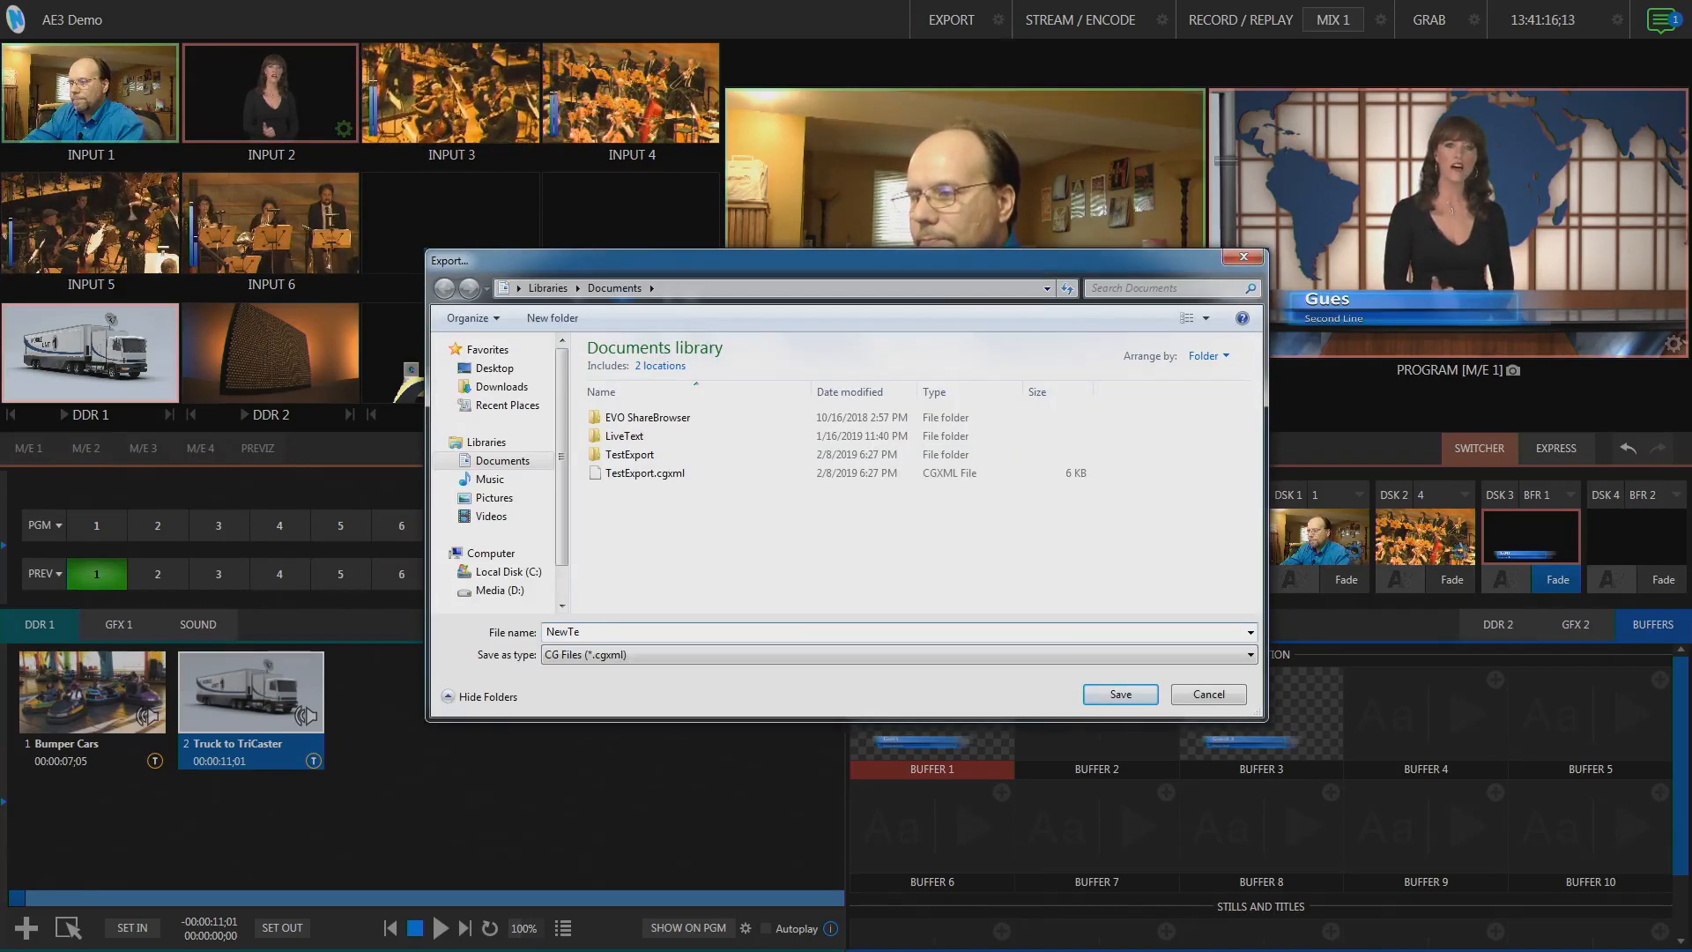
key(Return)
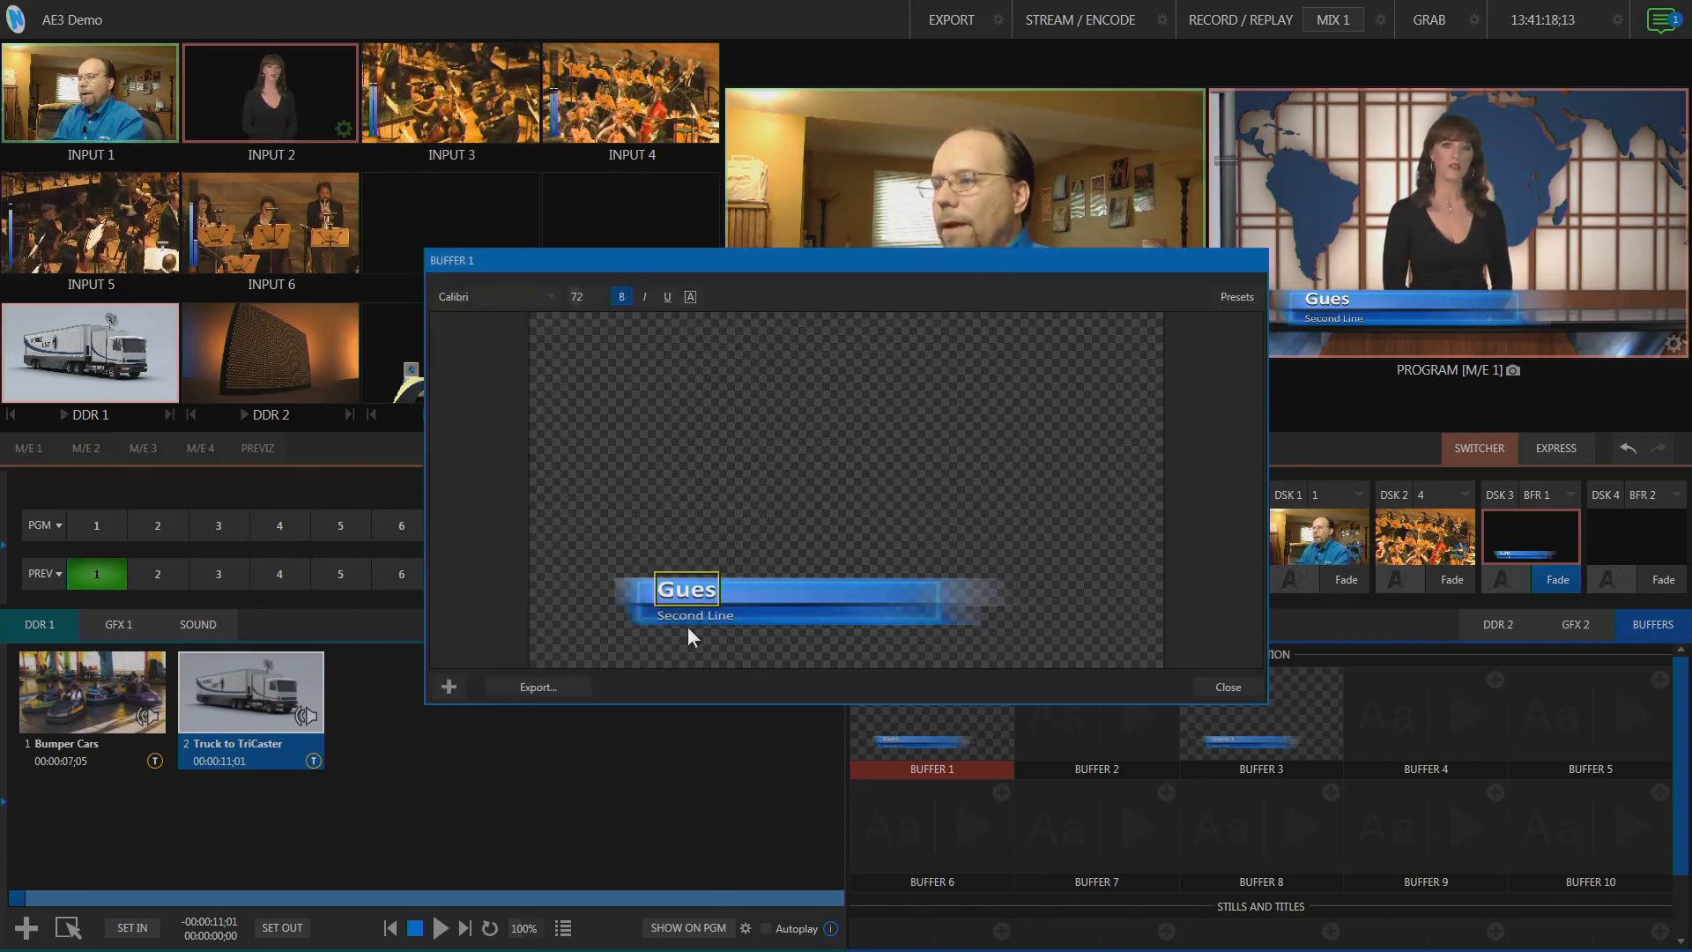
click(1243, 687)
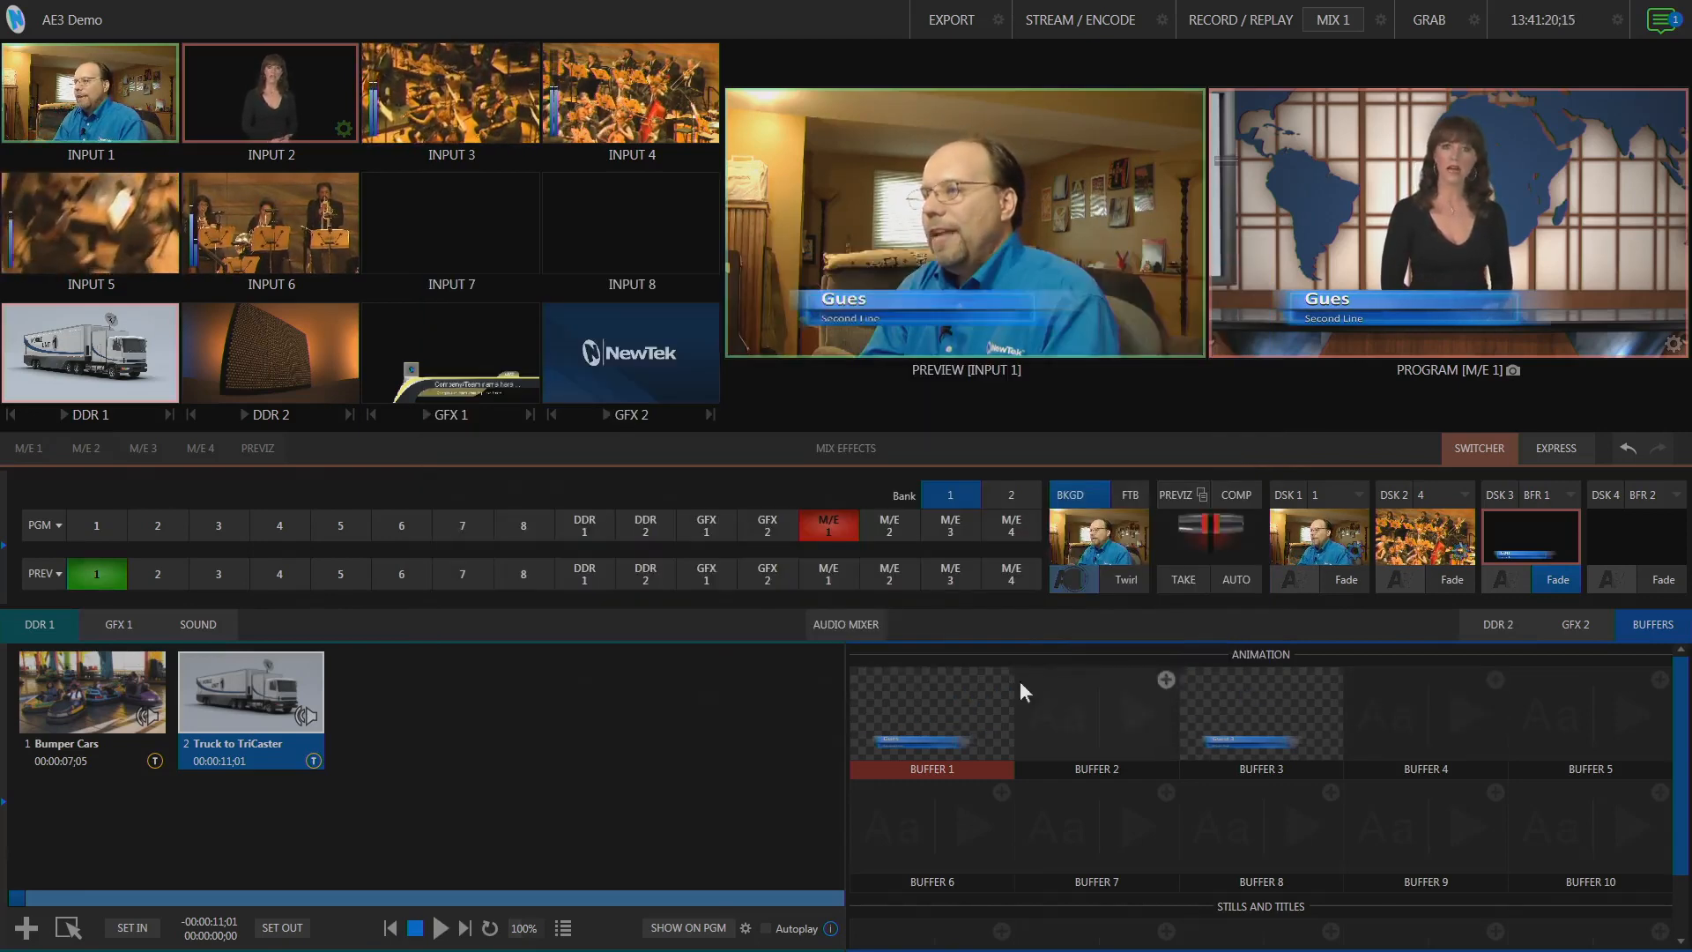
Step: Load NewTemplate.cgxml from the Documents library into the empty Buffer 4 slot
click(1493, 675)
click(670, 605)
click(694, 631)
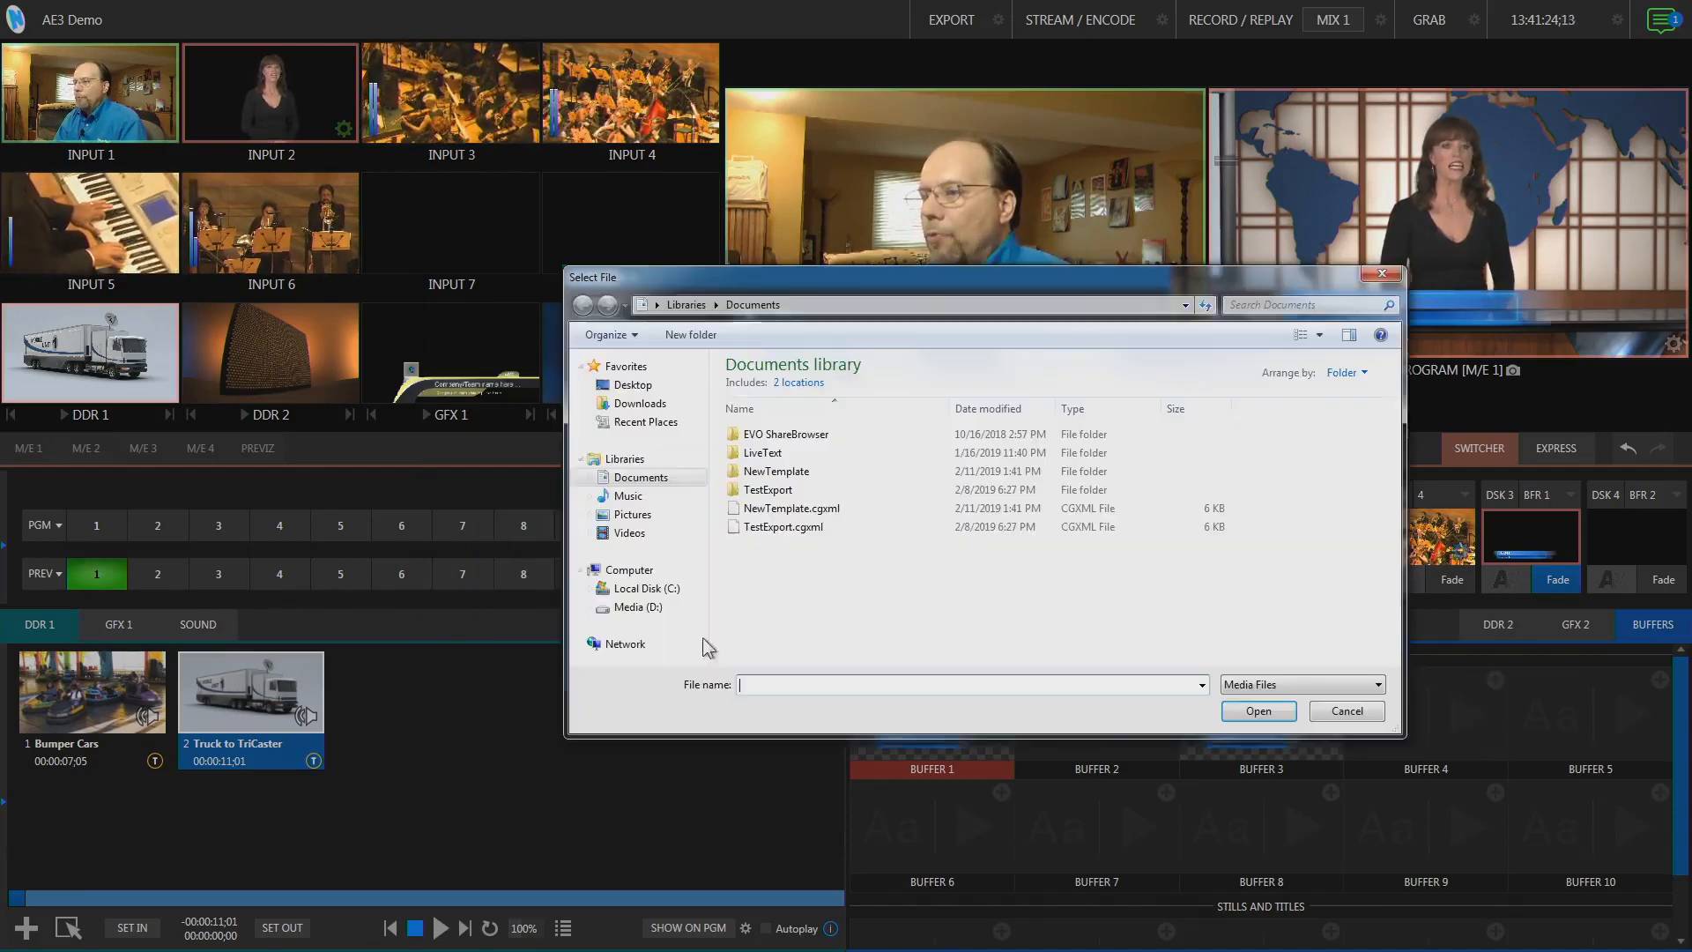
click(791, 508)
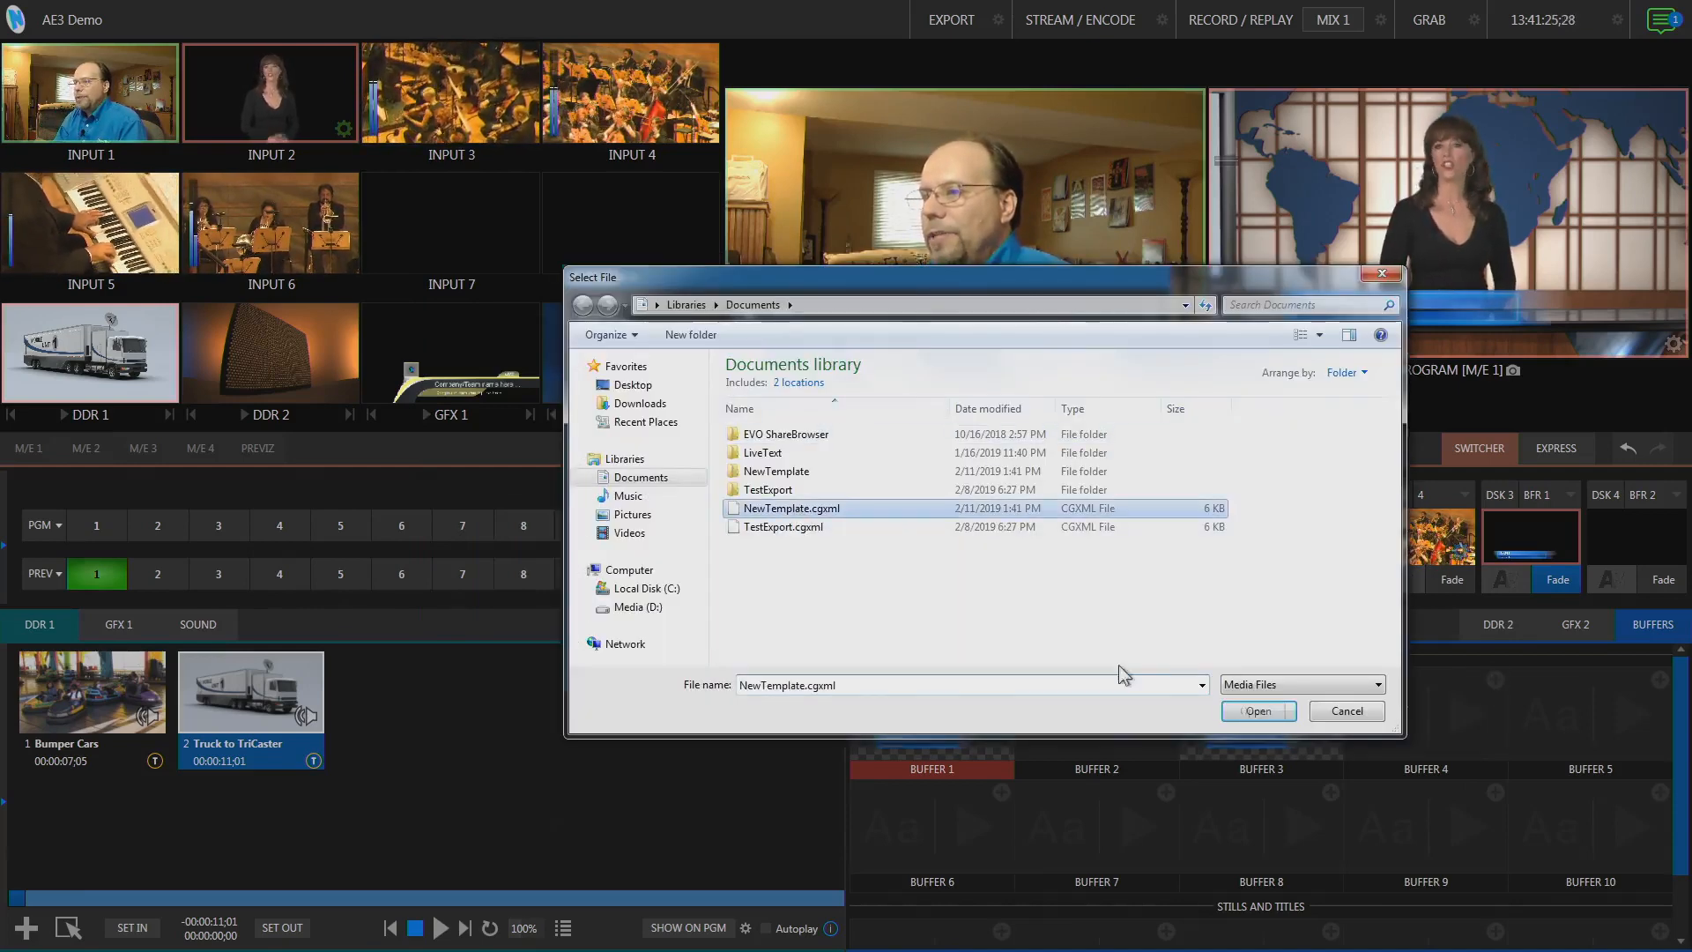
click(1252, 711)
click(1420, 709)
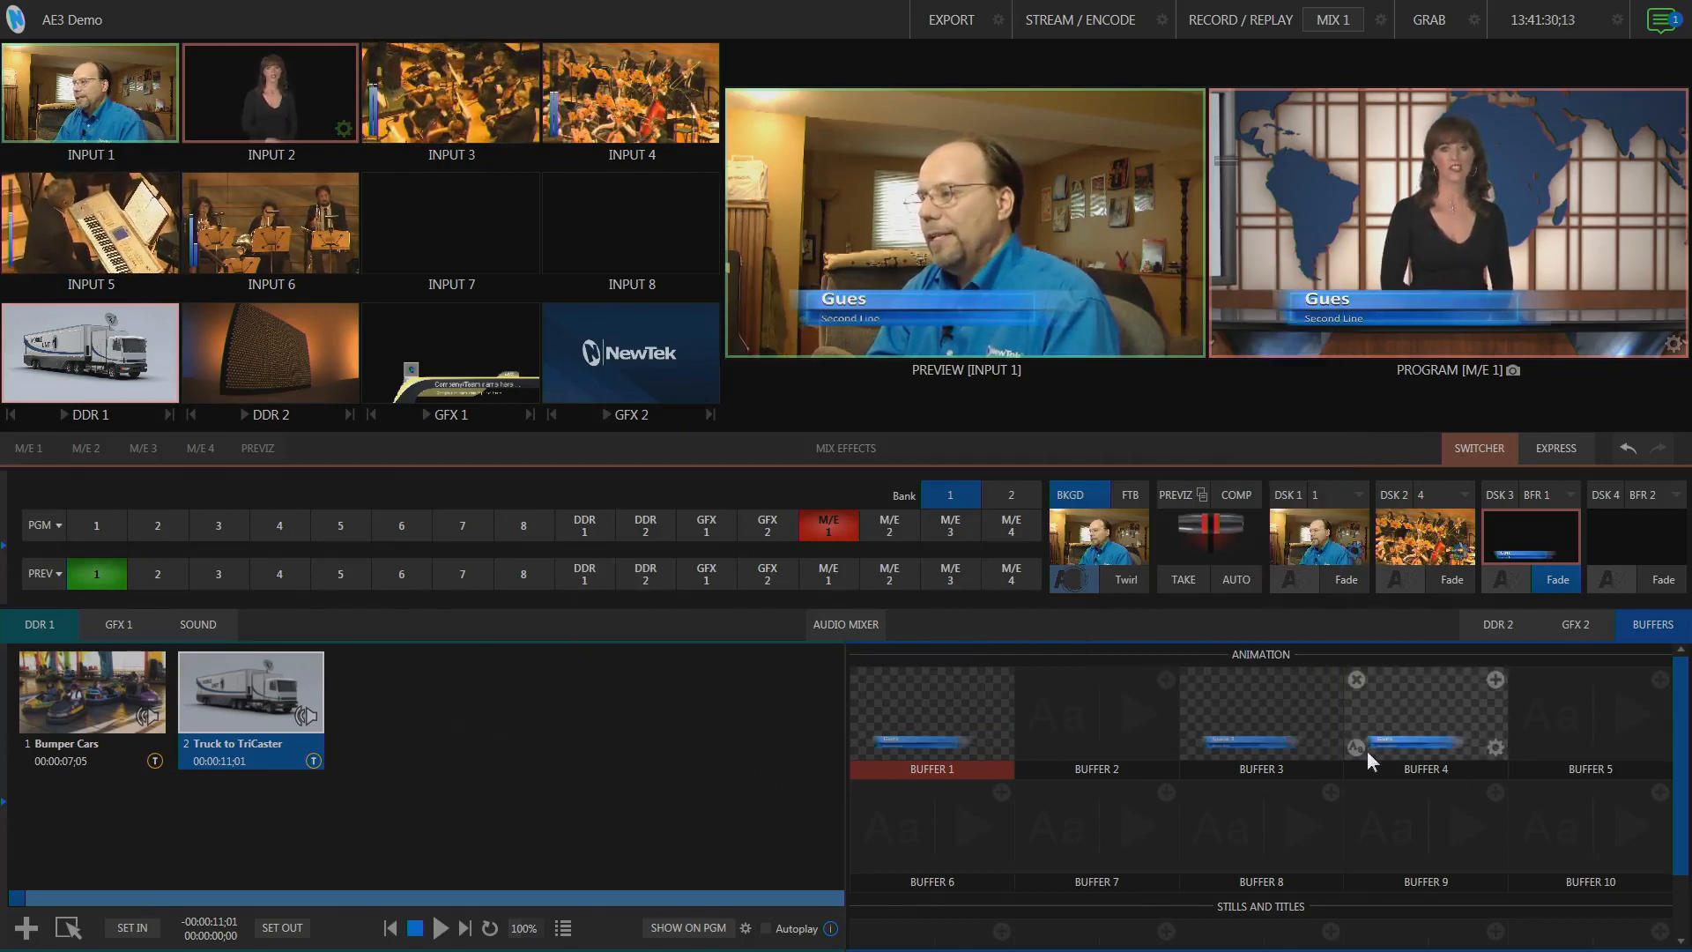
Step: Open Buffer 4's title, try its stored data presets ending on Guest 5, close the editor and check the preset list from the buffer
double_click(1353, 748)
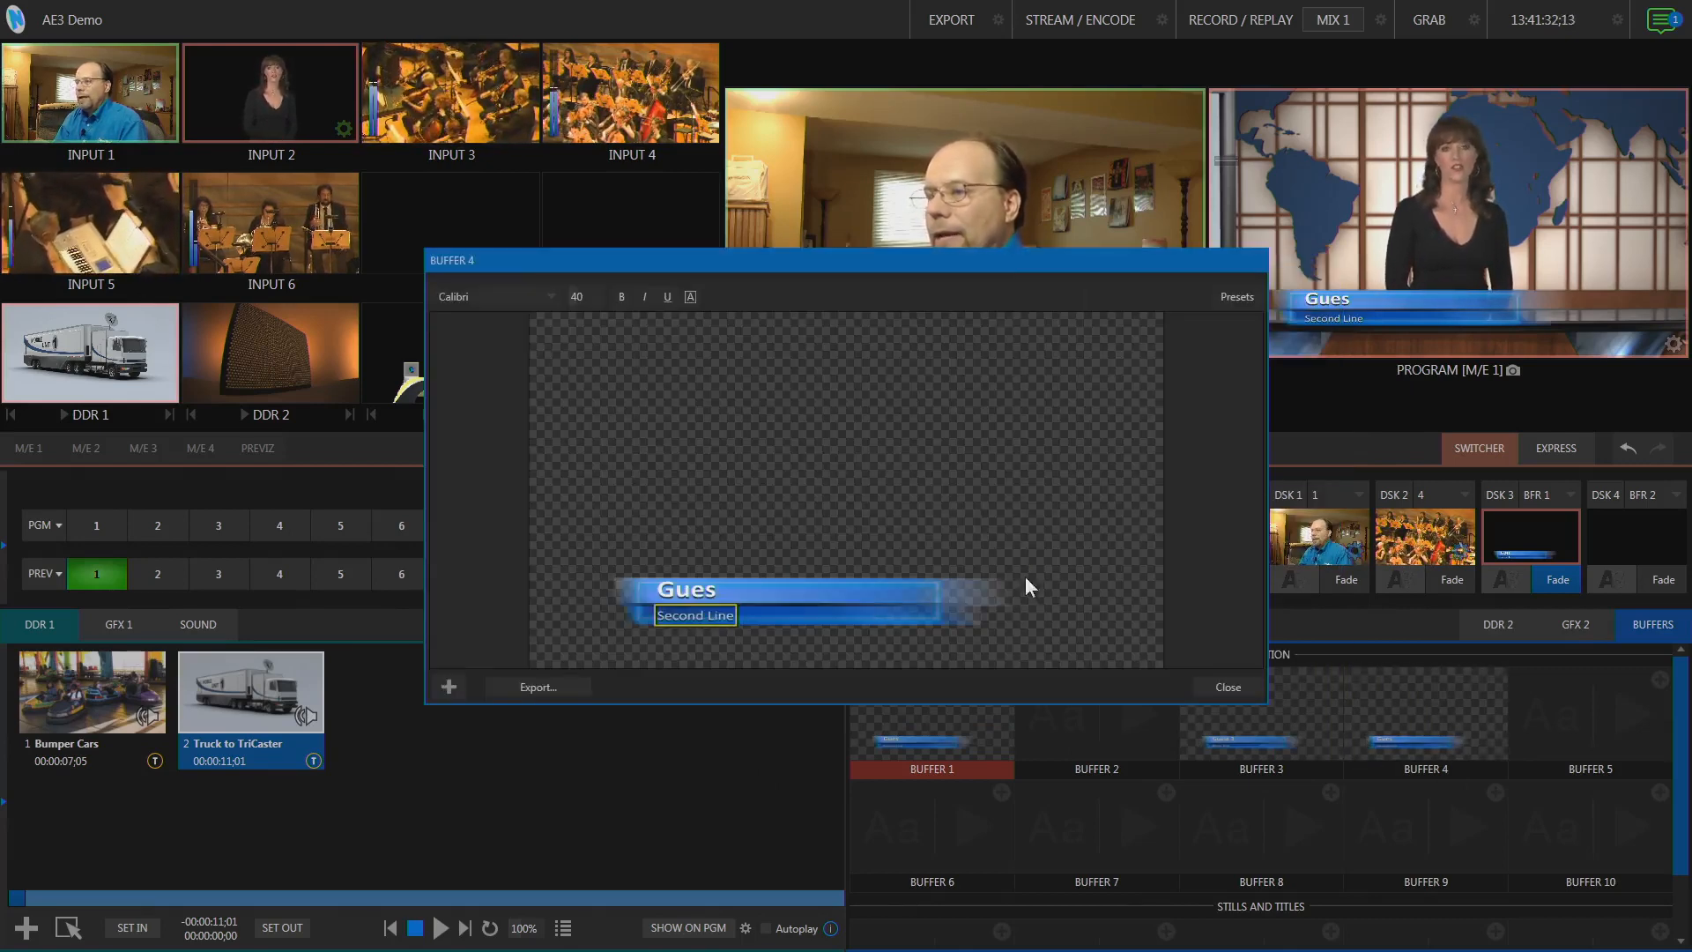
click(1243, 297)
click(1321, 440)
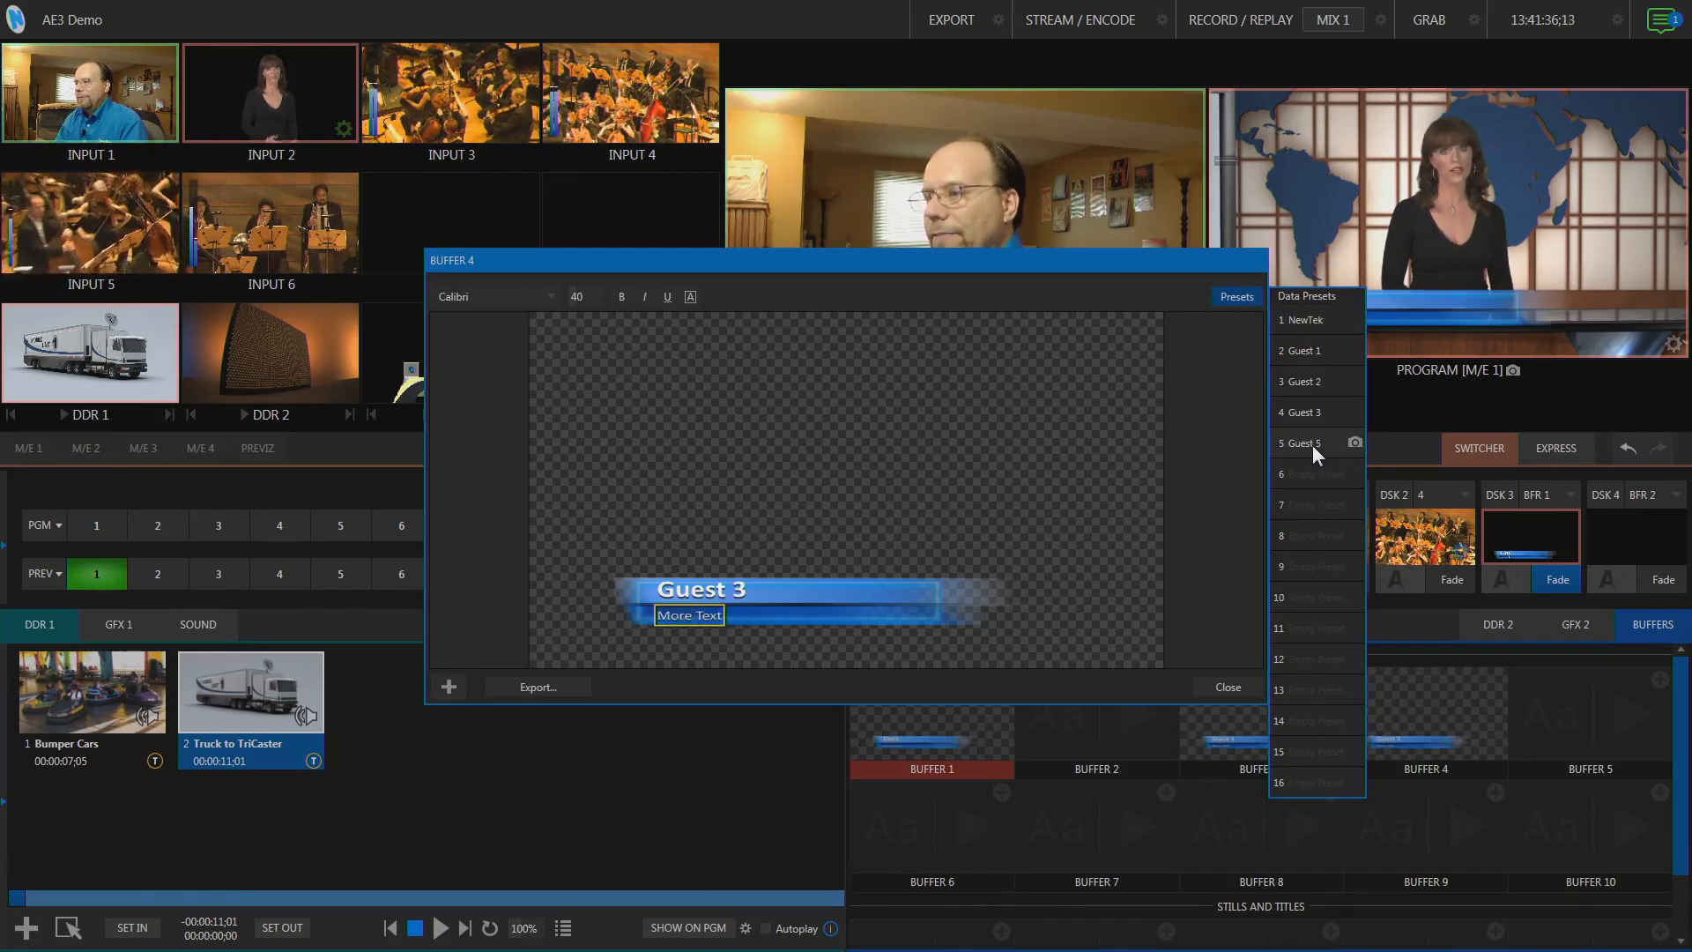
click(1306, 380)
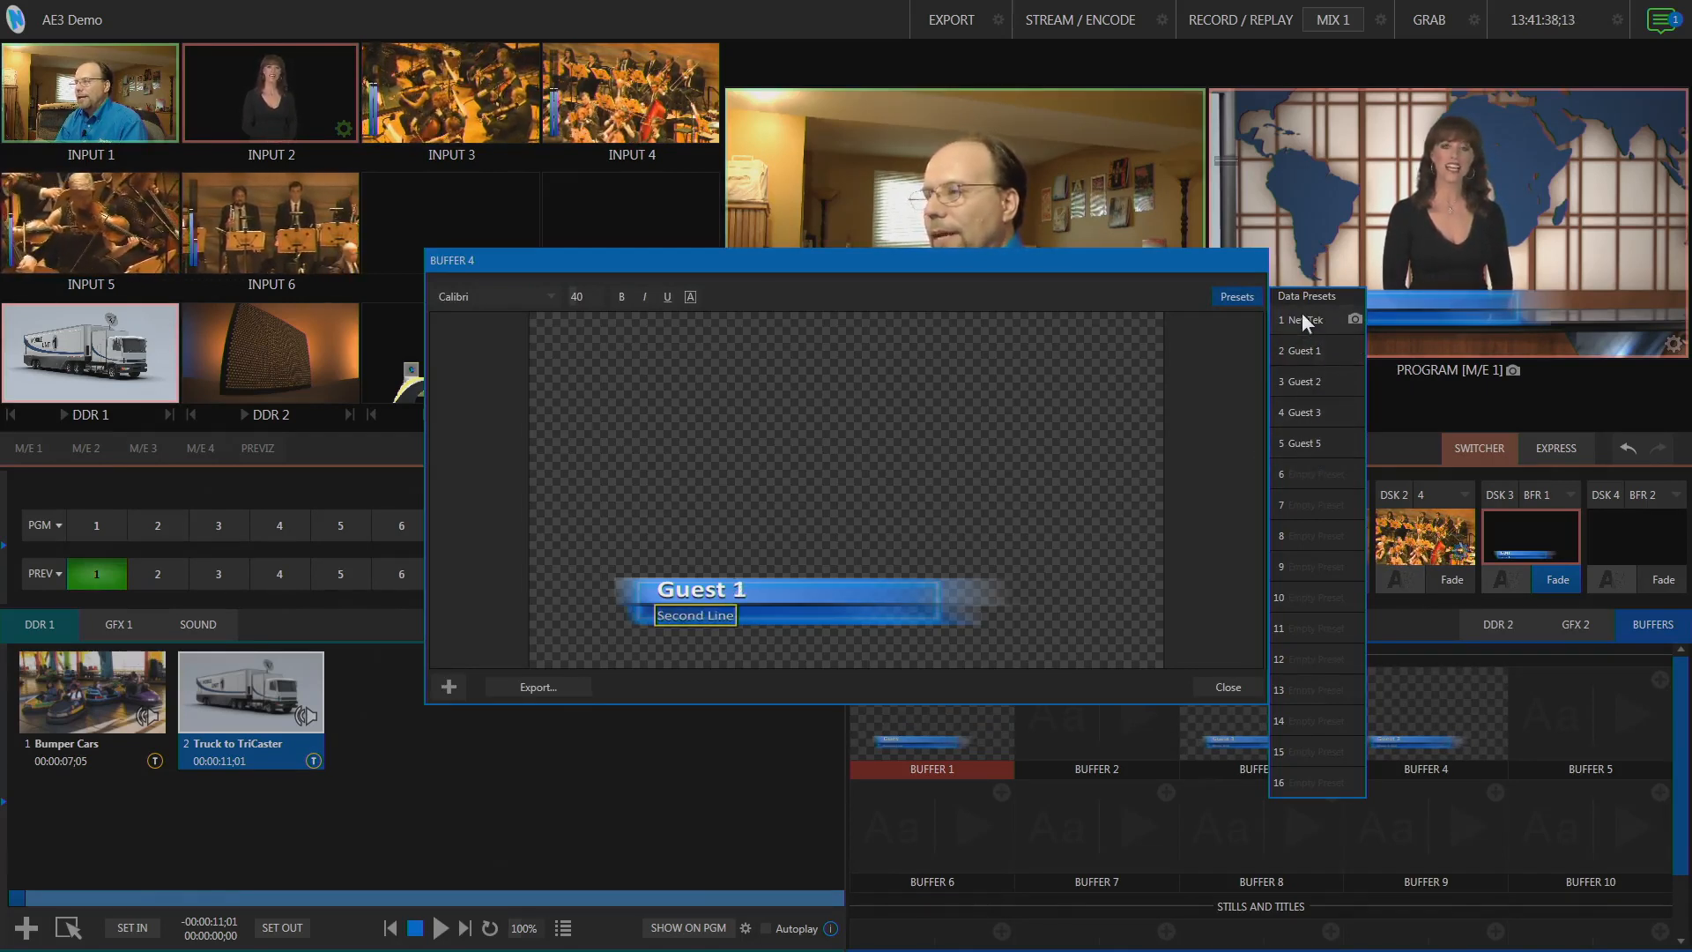
click(1304, 320)
click(1298, 445)
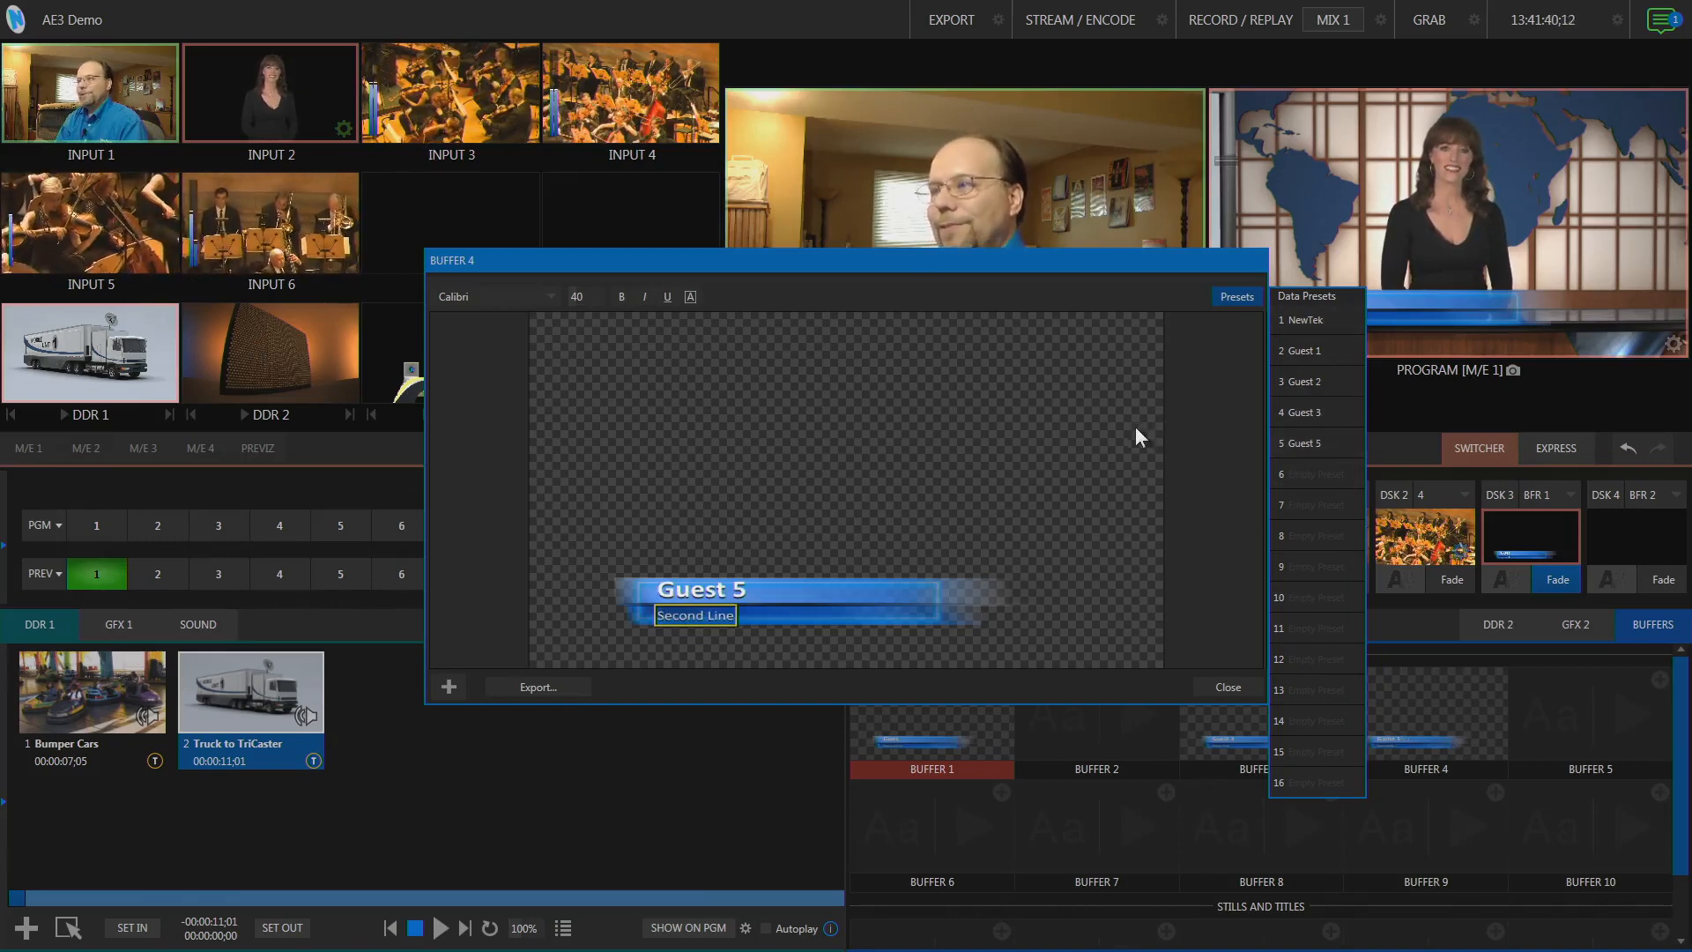
click(1246, 684)
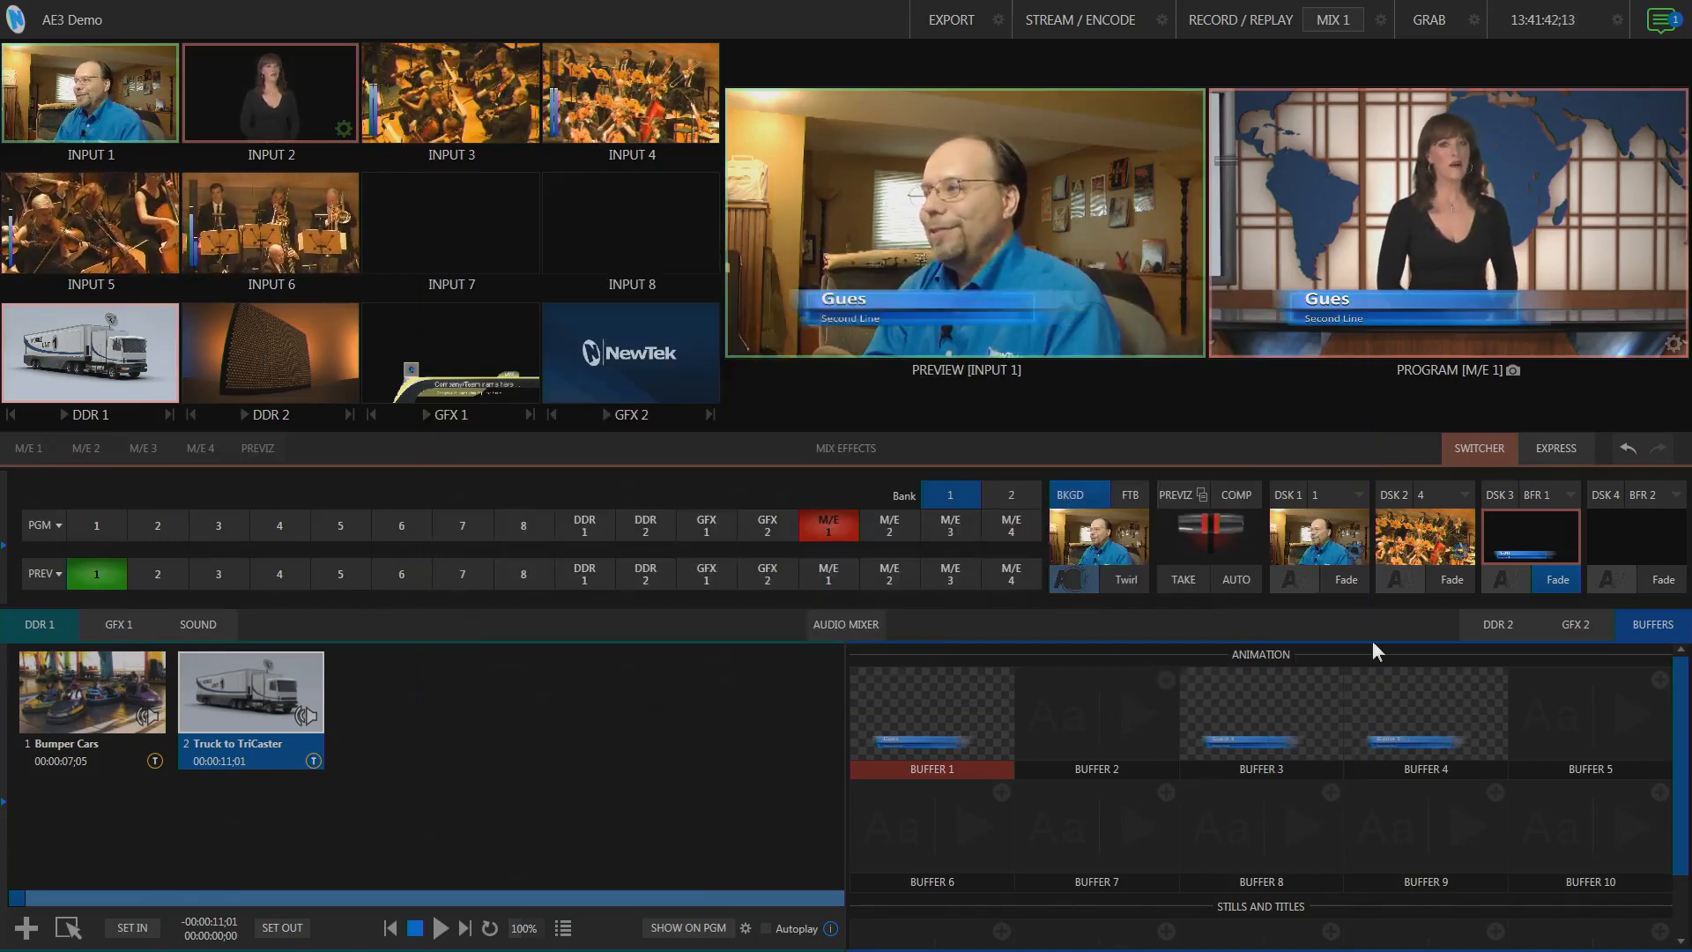
click(1357, 747)
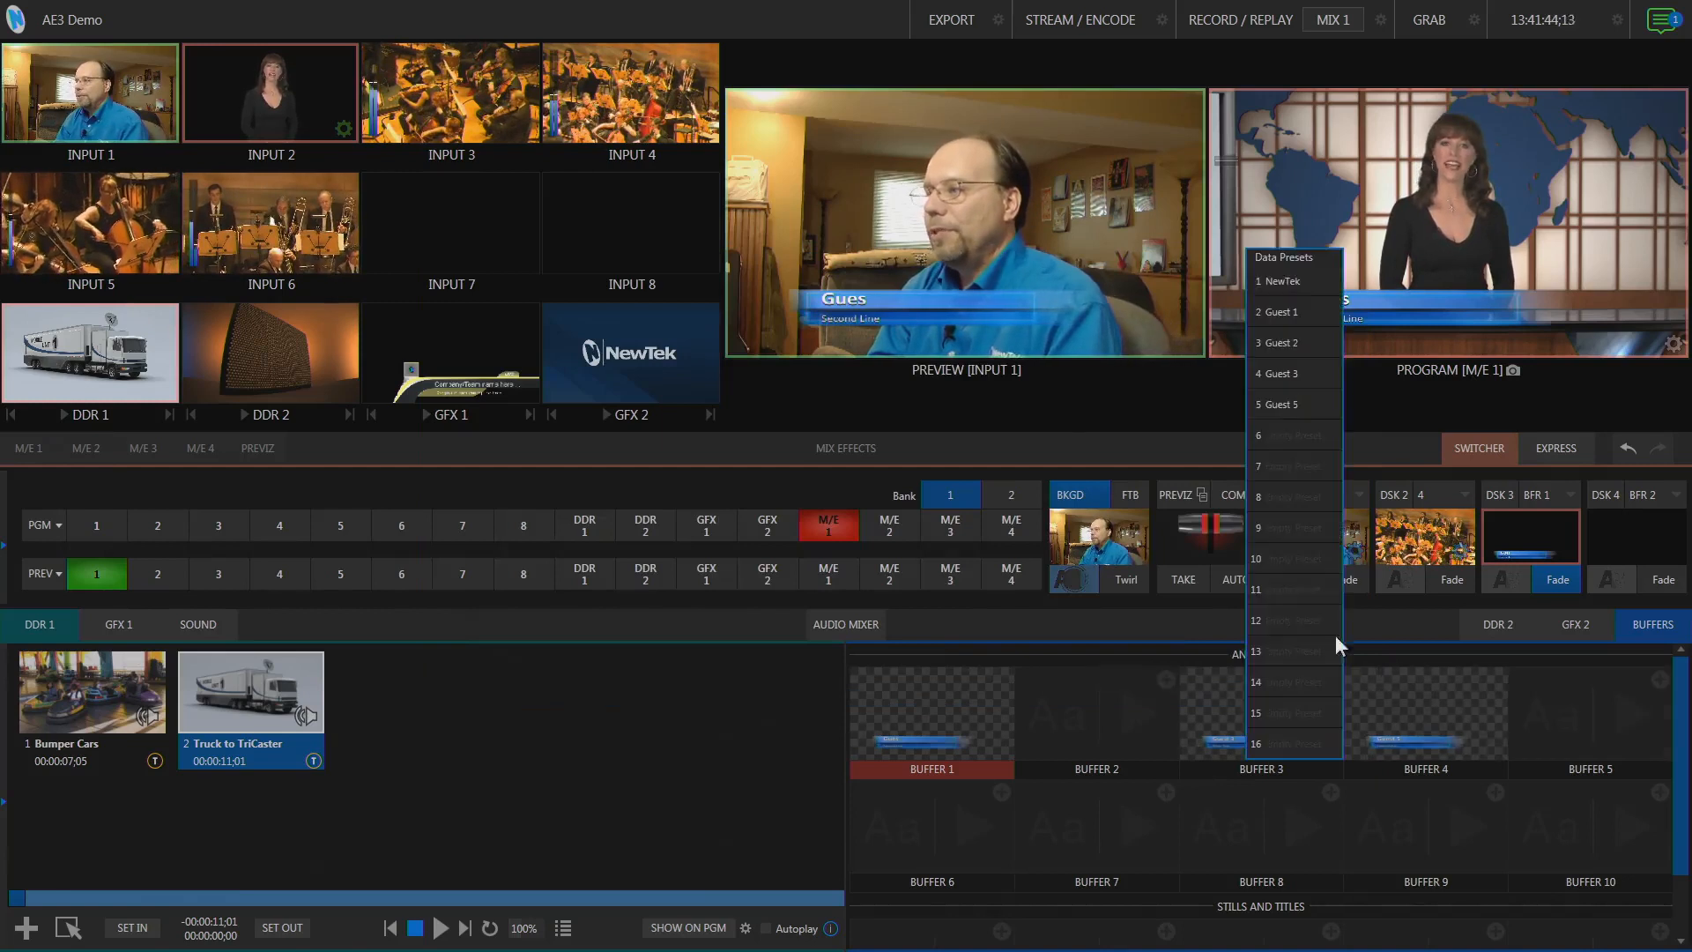
click(1417, 705)
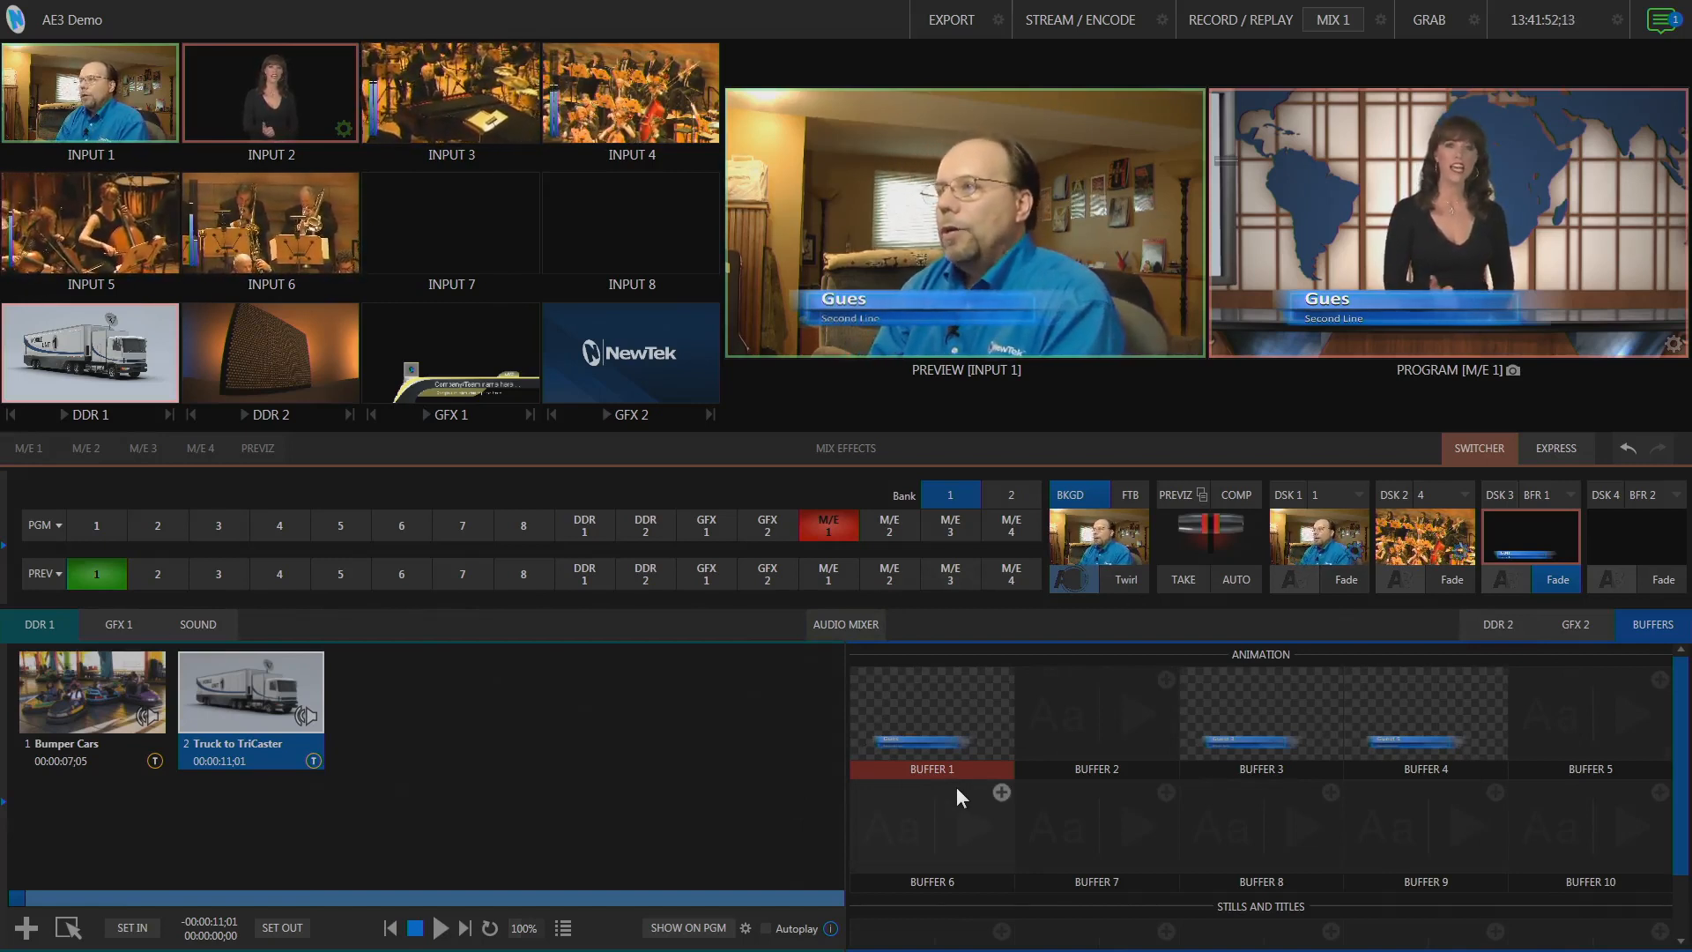
Step: Fade the Buffer 1 title out on DSK 3 and assign GFX 1 as the DSK 1 source
click(1555, 579)
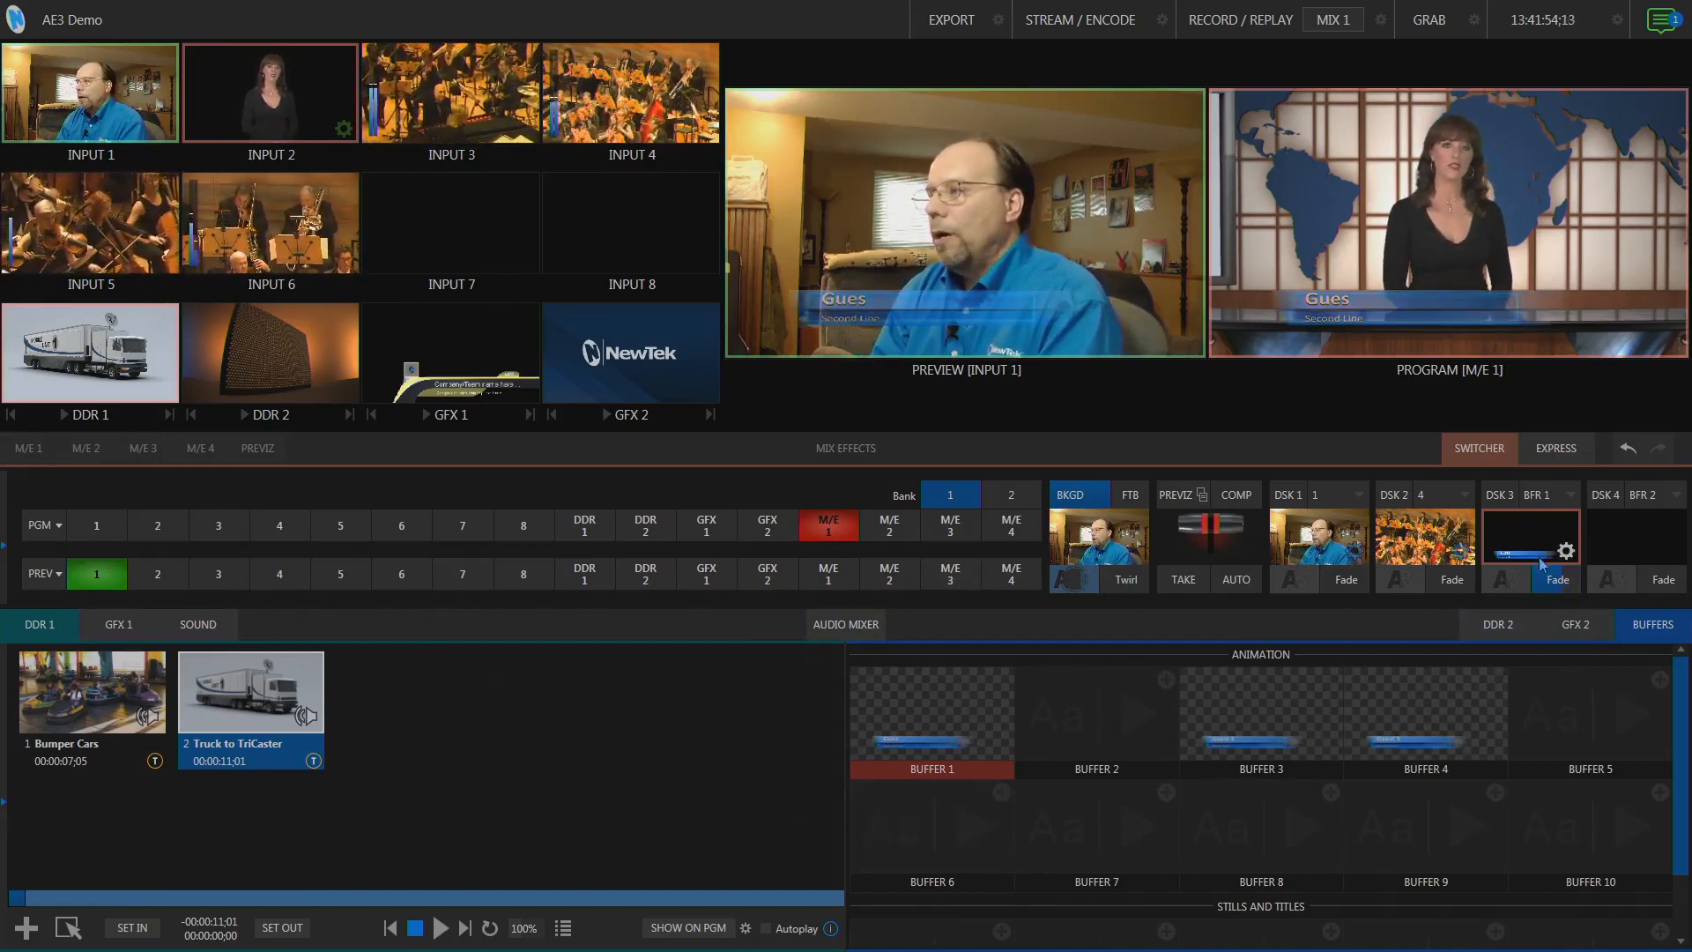
click(119, 623)
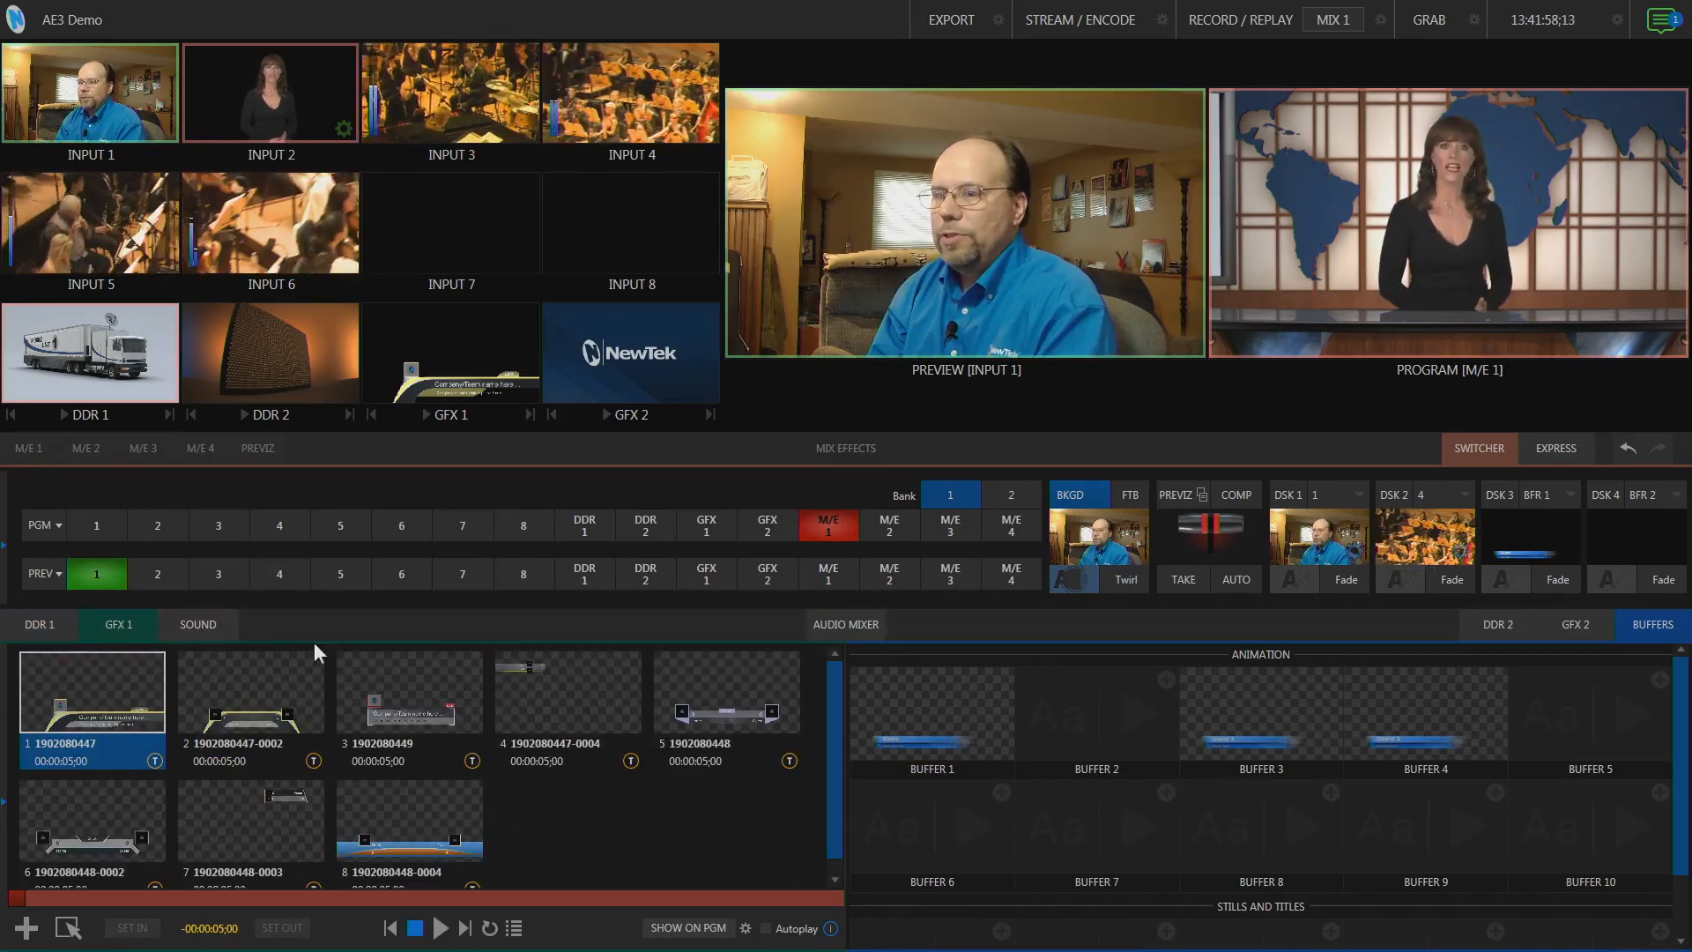
click(1339, 495)
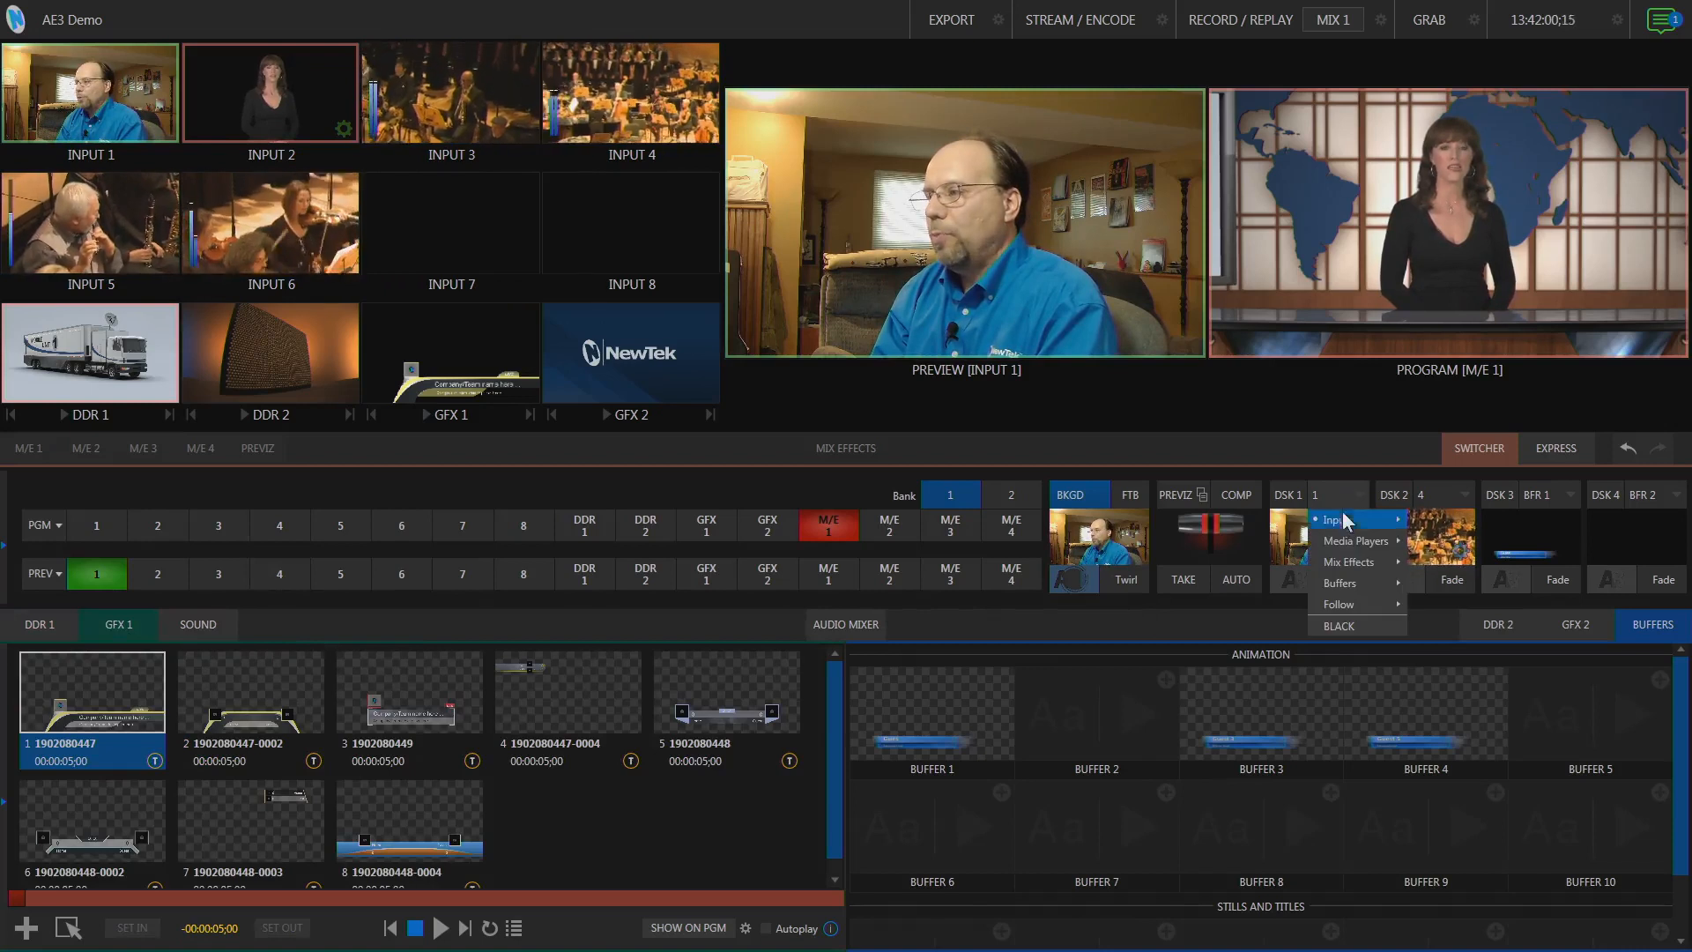
mouse_move(1362, 589)
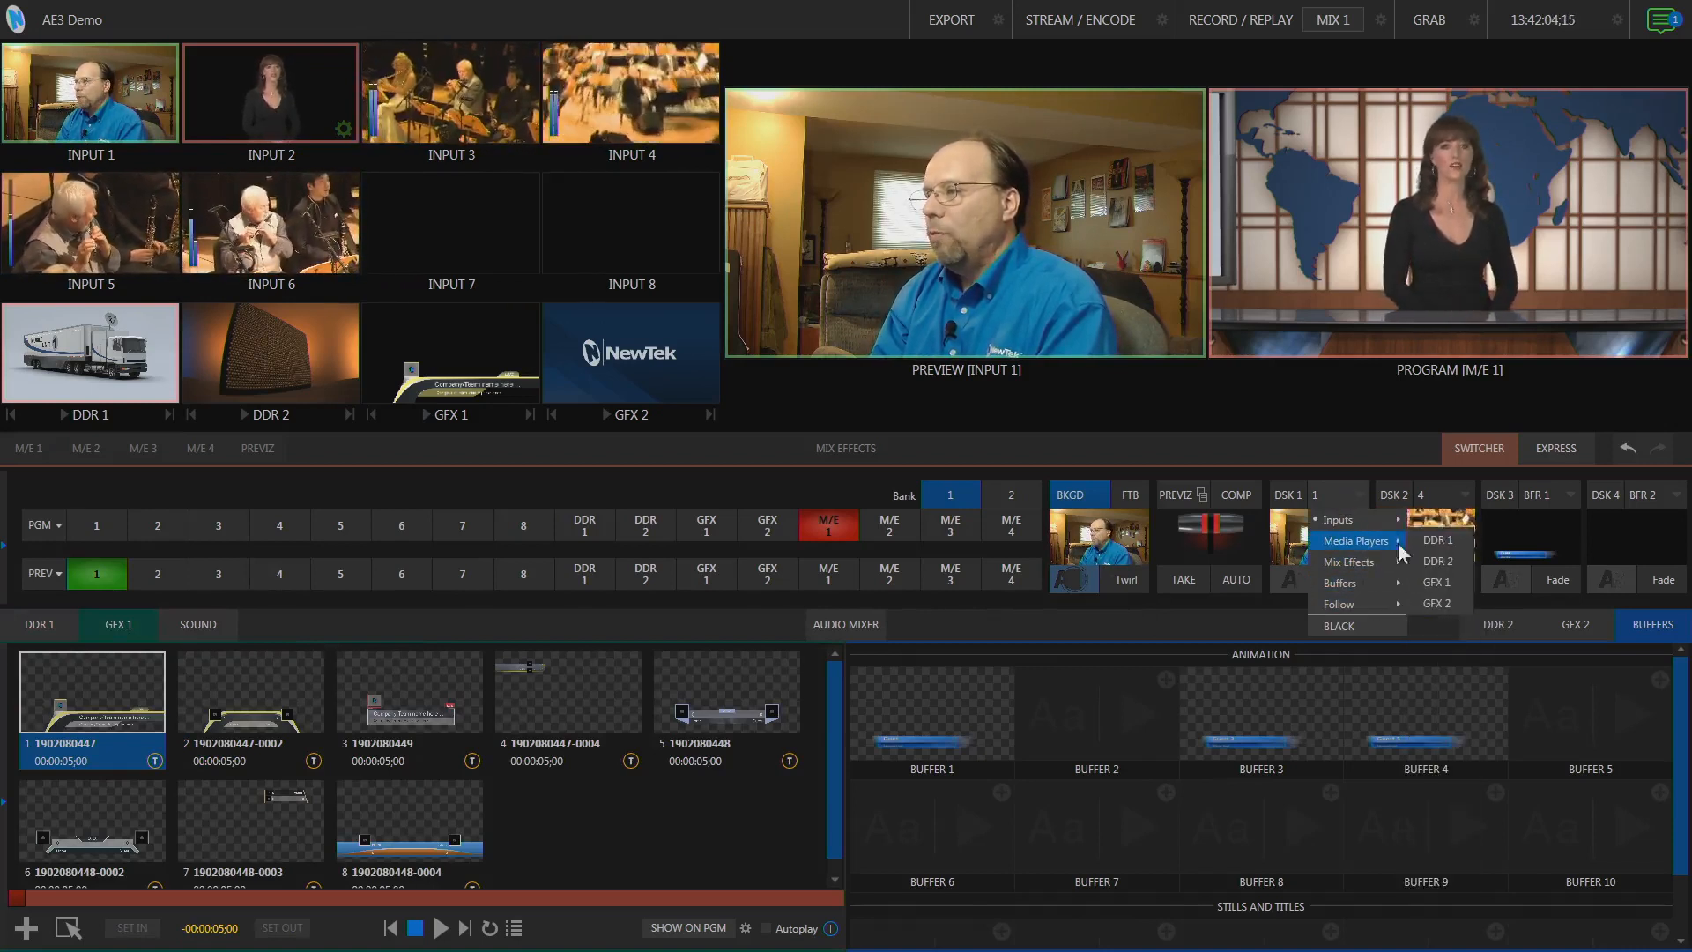
click(1436, 583)
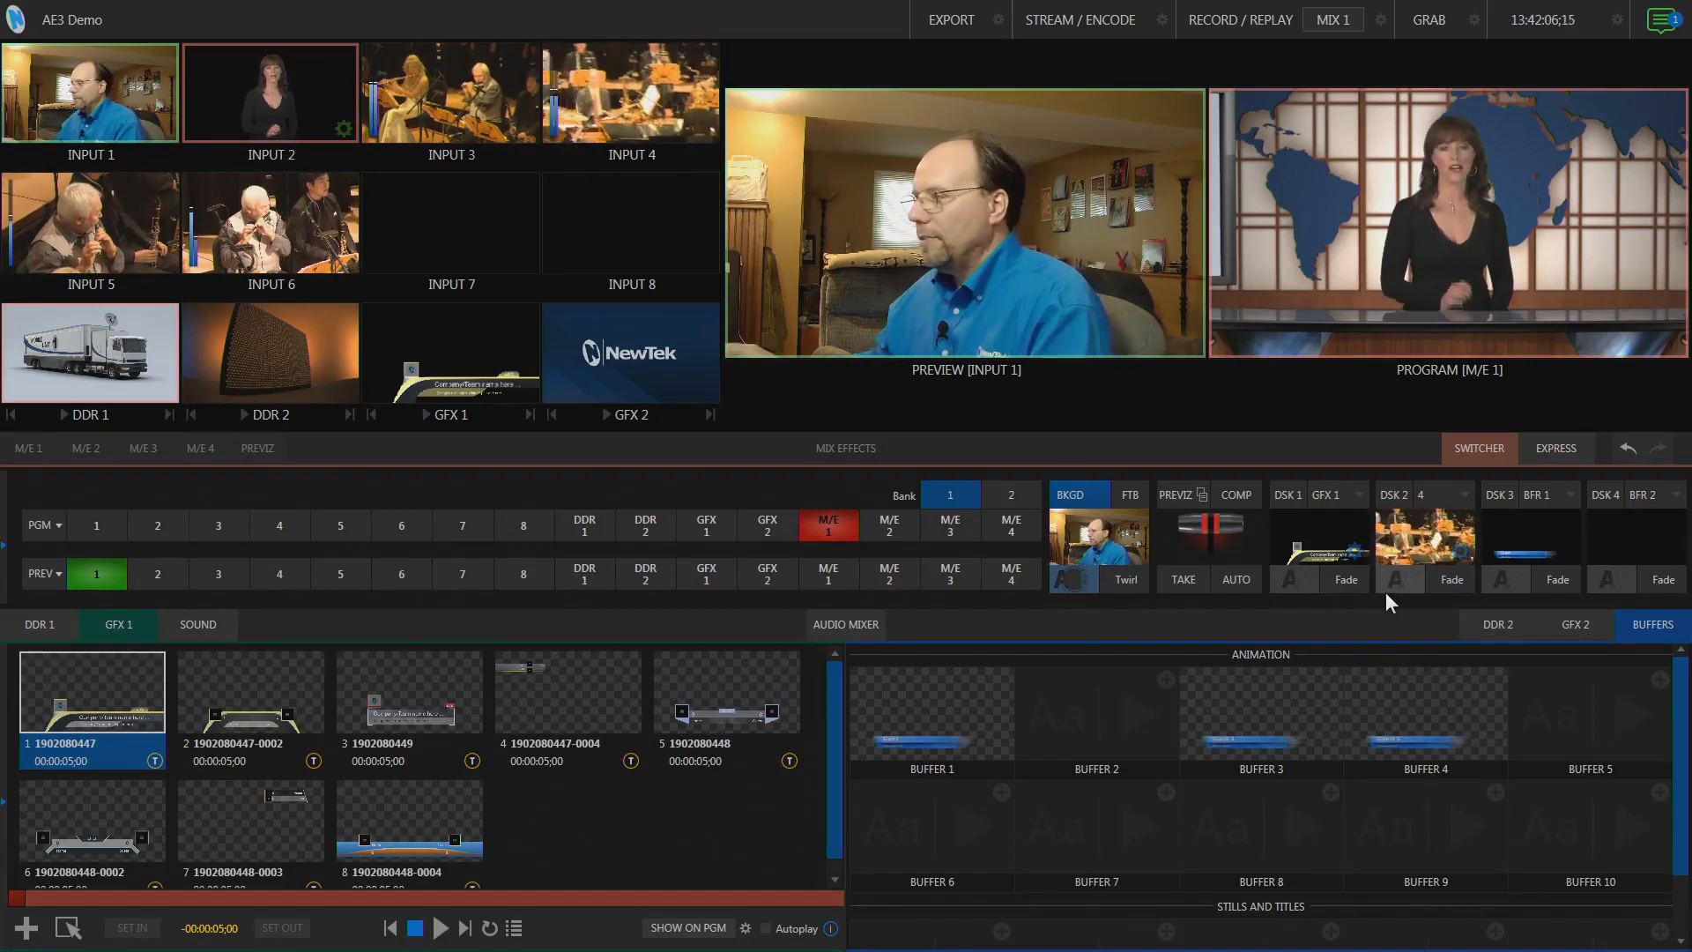
click(1310, 534)
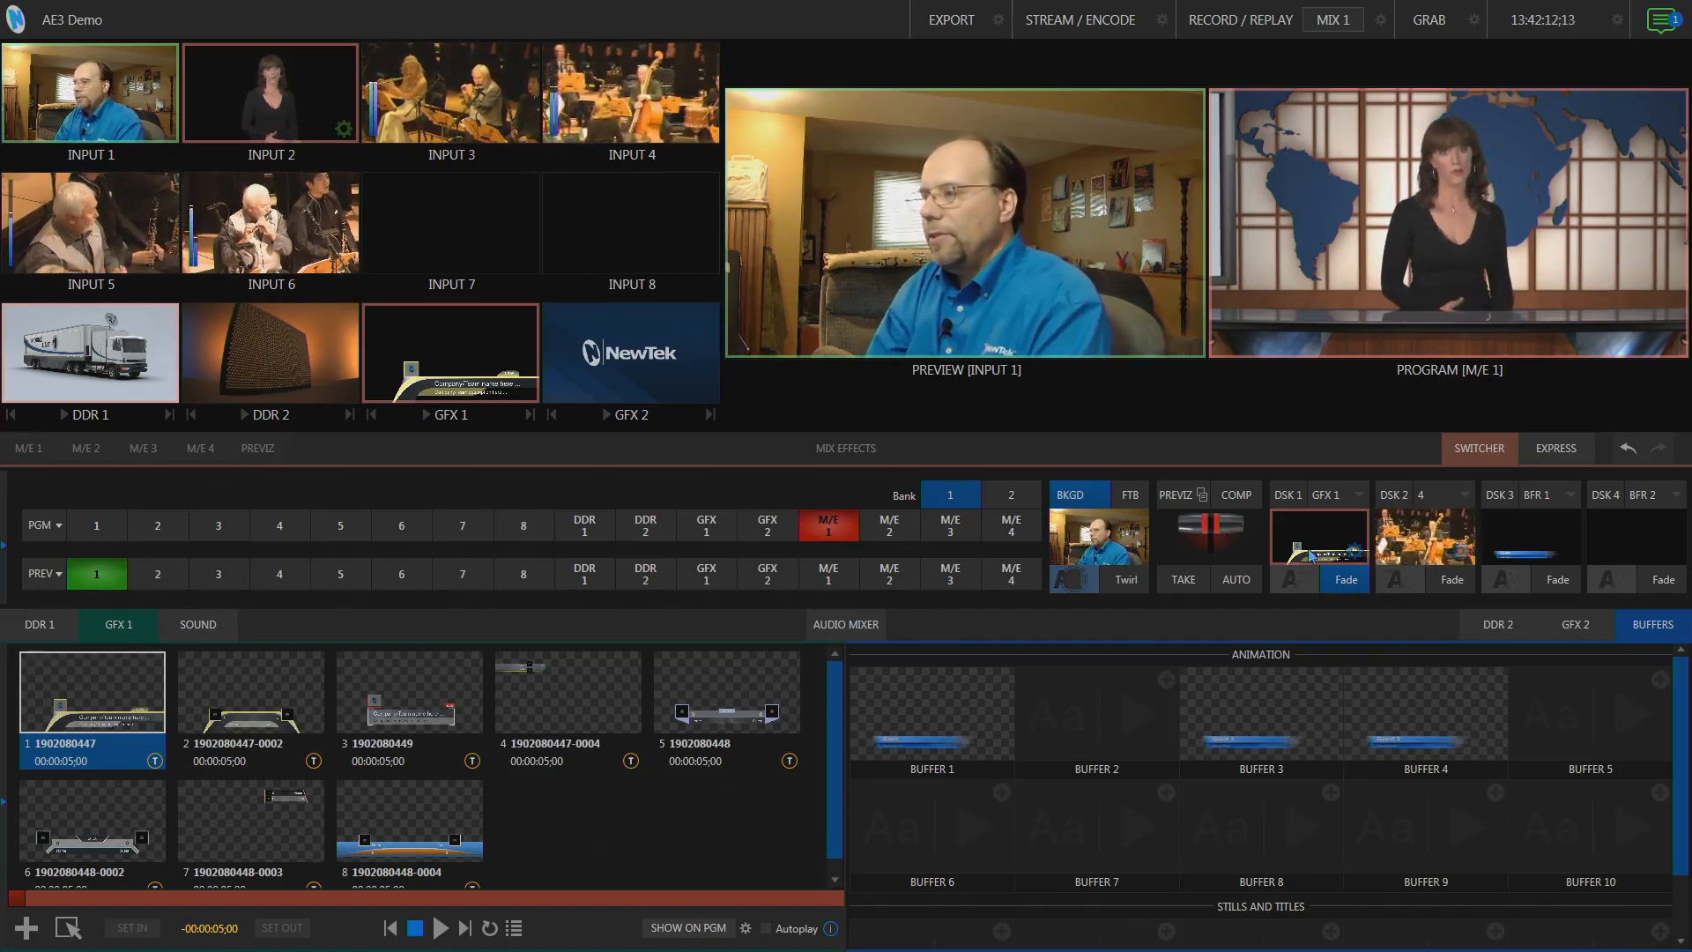
click(1354, 552)
click(1244, 938)
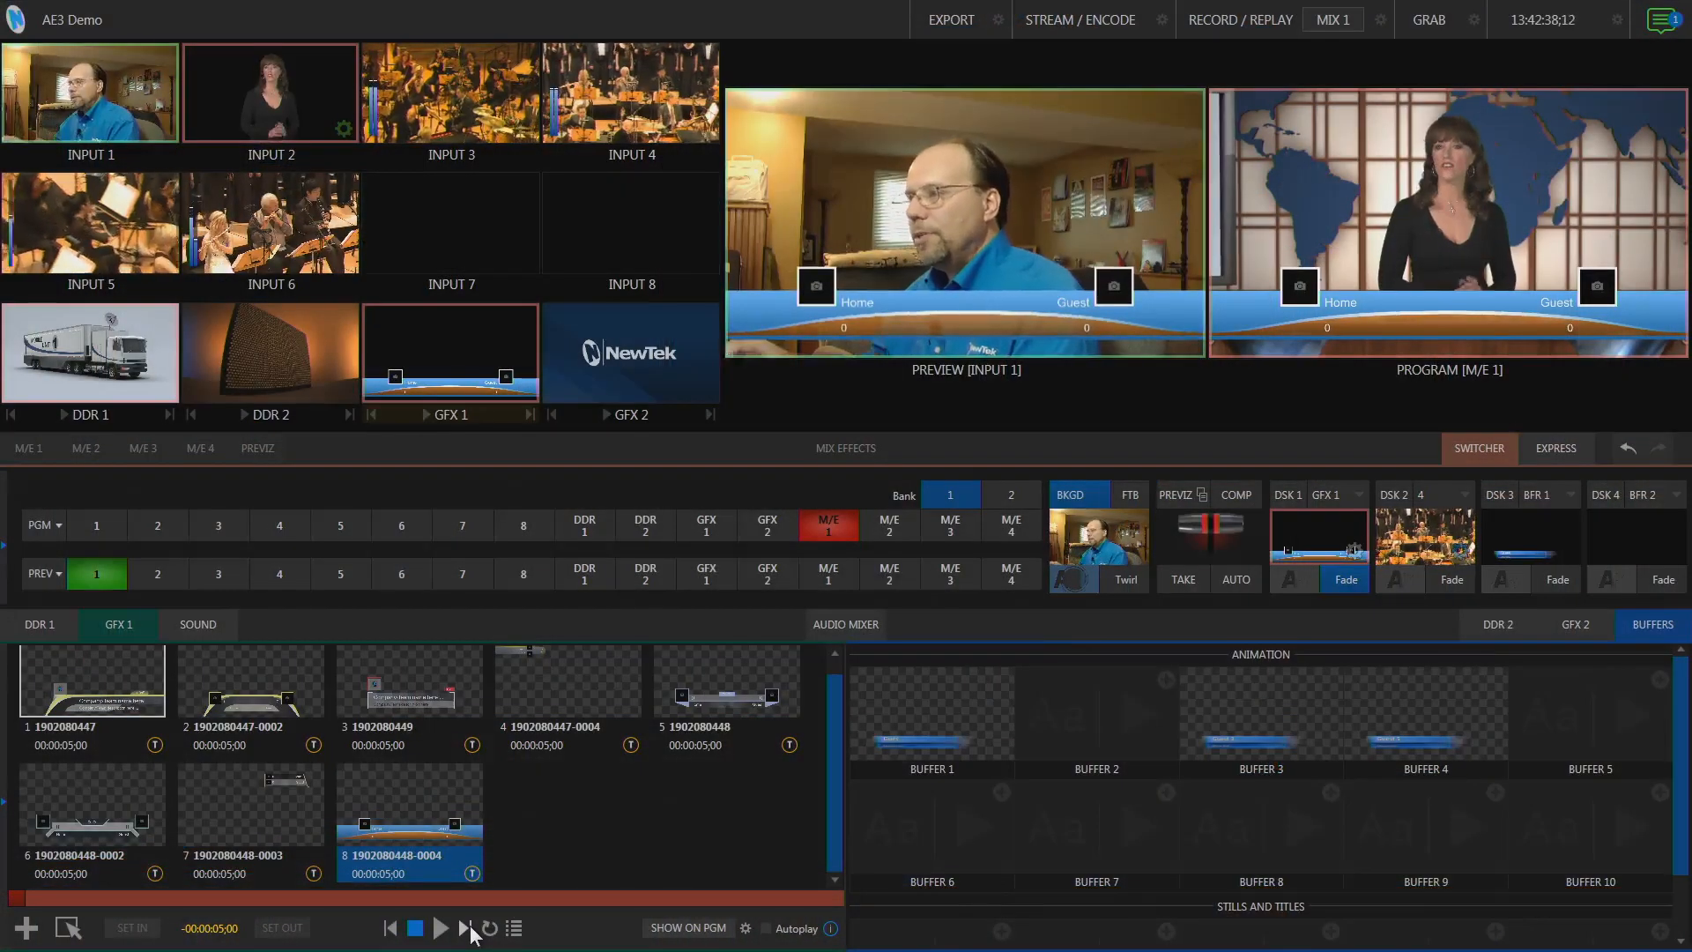
click(1314, 540)
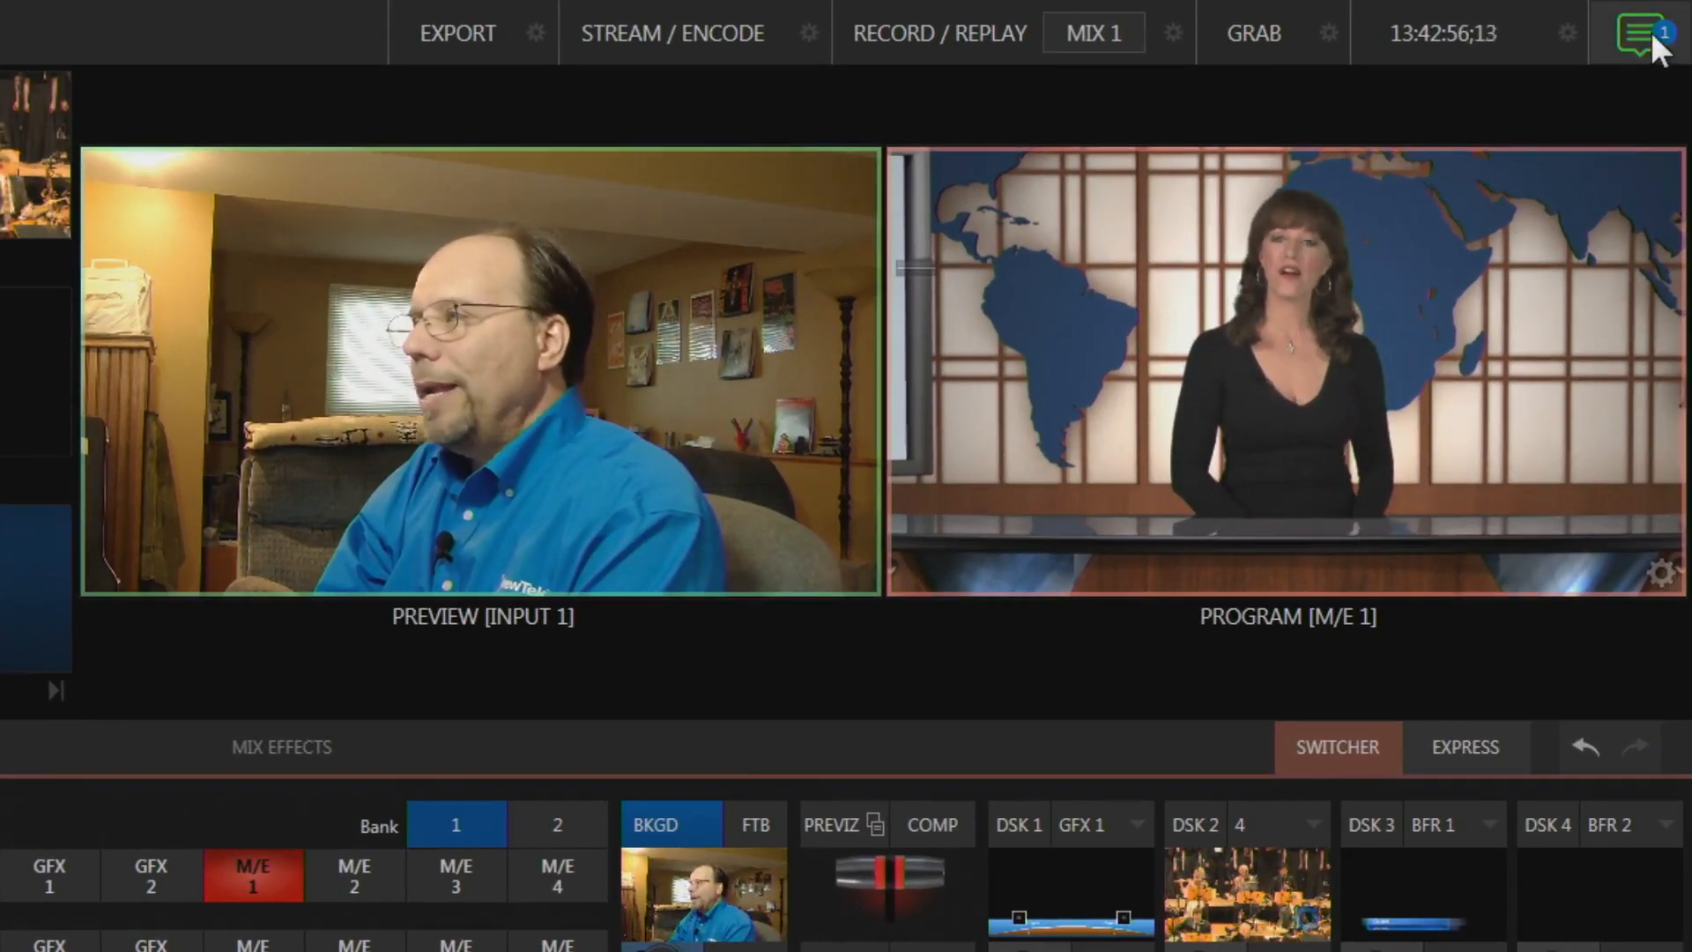
Step: Review the Notifications panel's messages and web browser address, and the Web Browser option in the Streaming/Record Configuration
click(1649, 44)
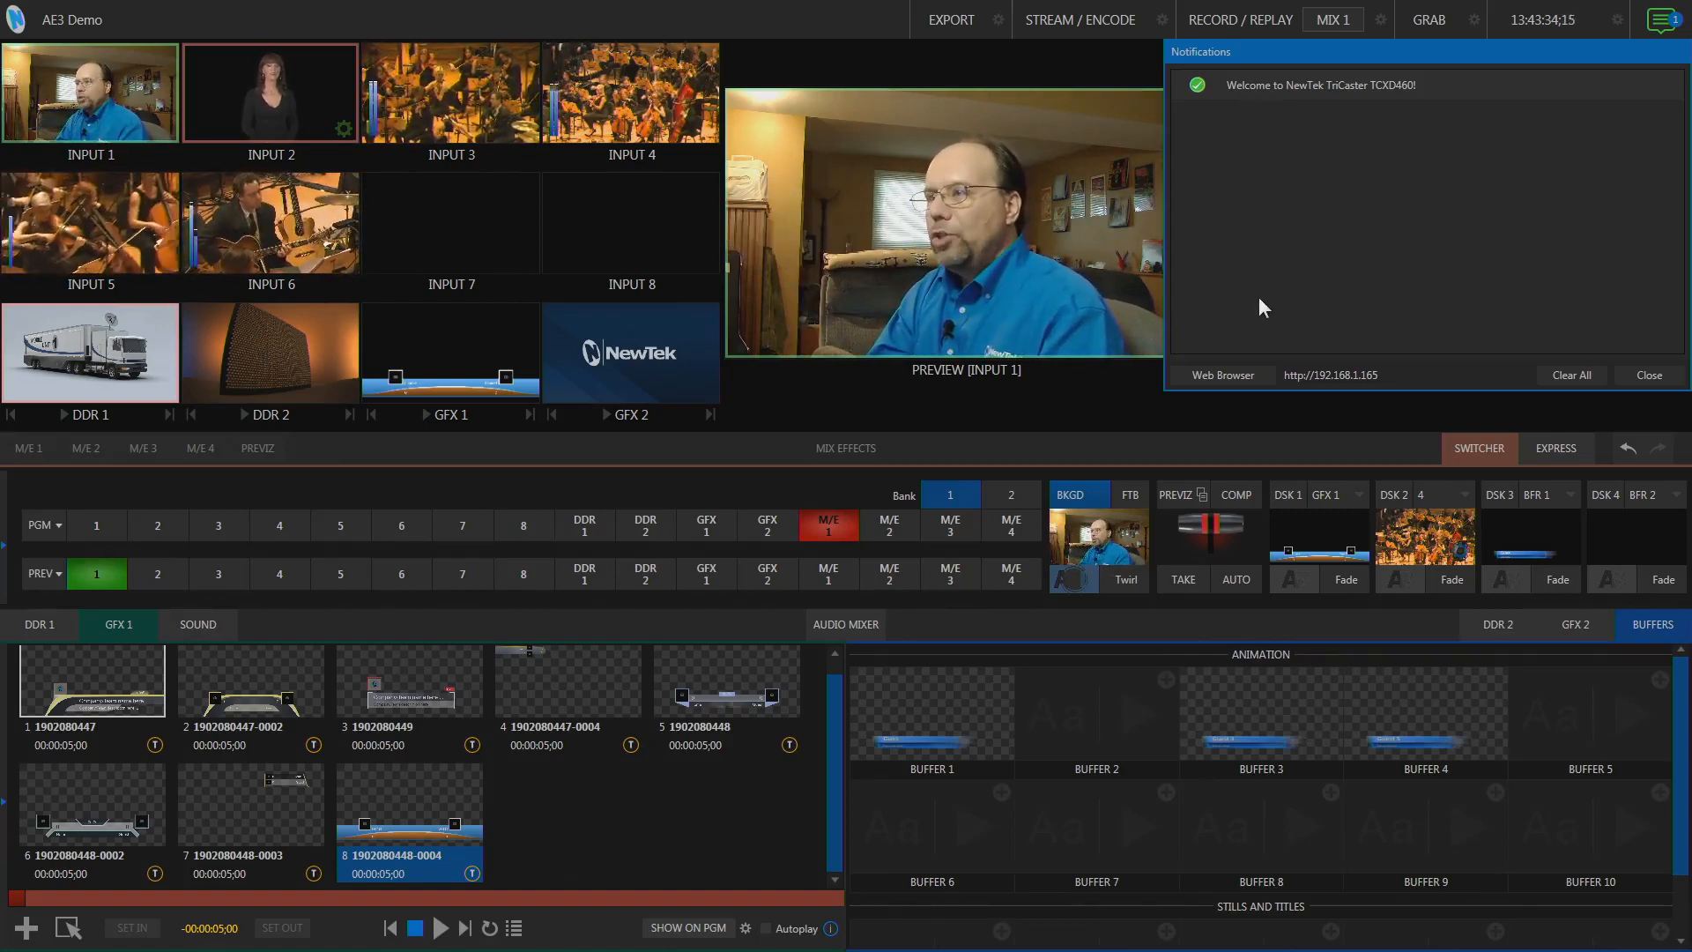
click(1677, 379)
click(1660, 28)
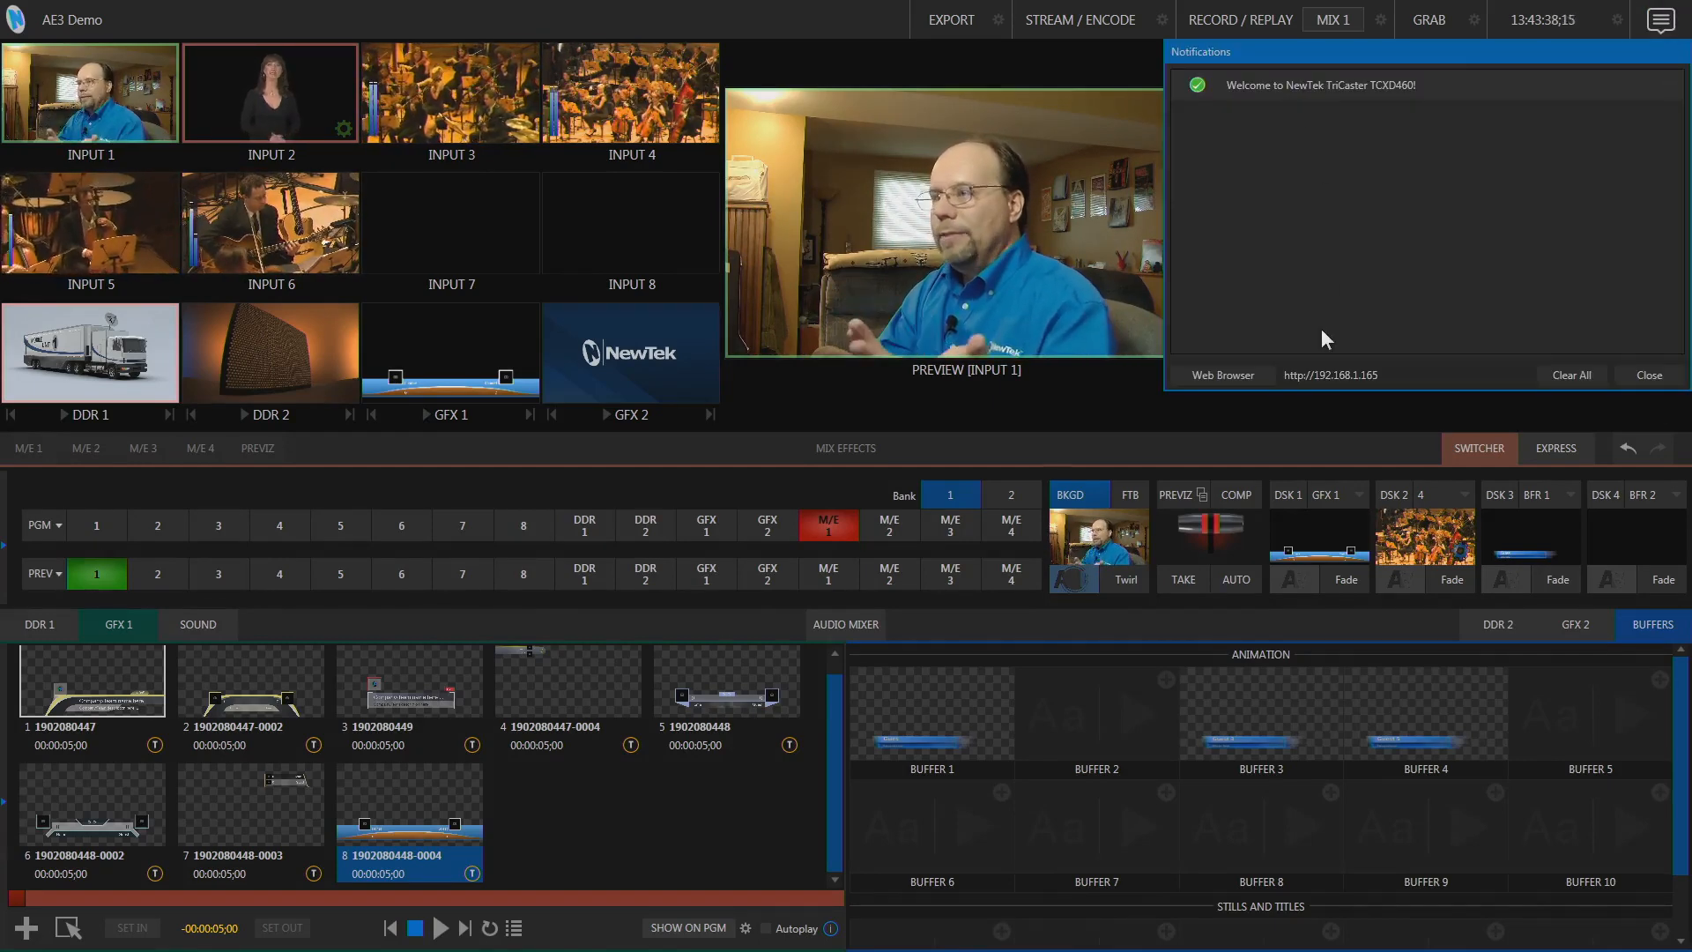
click(1648, 376)
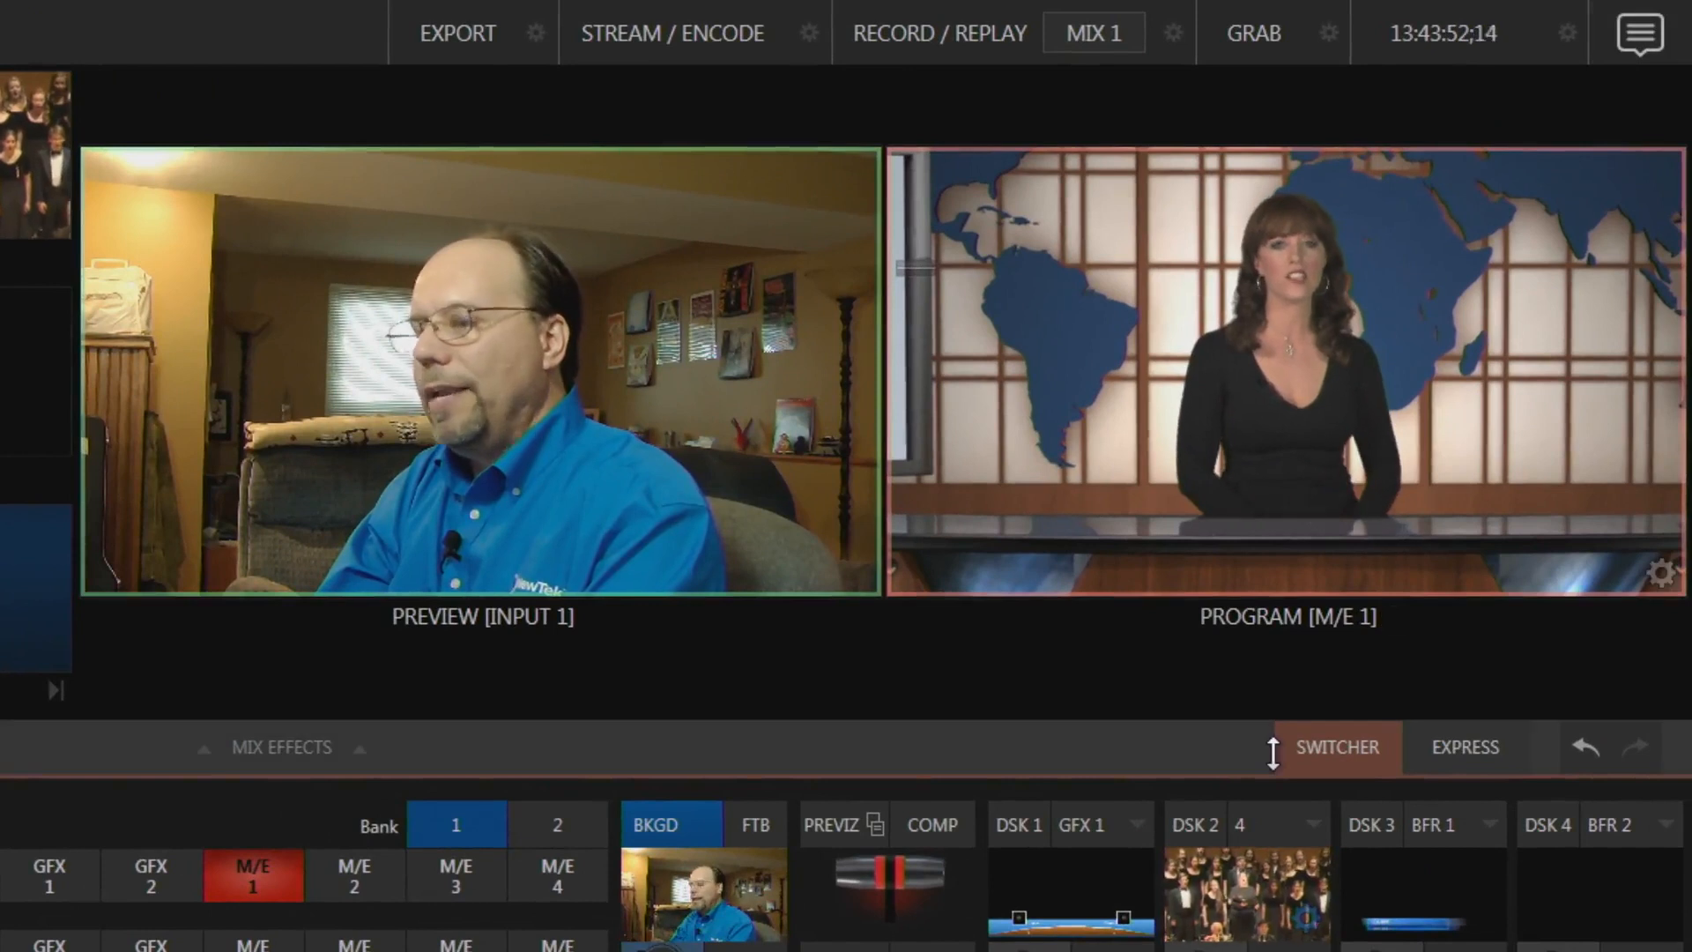
key(shift)
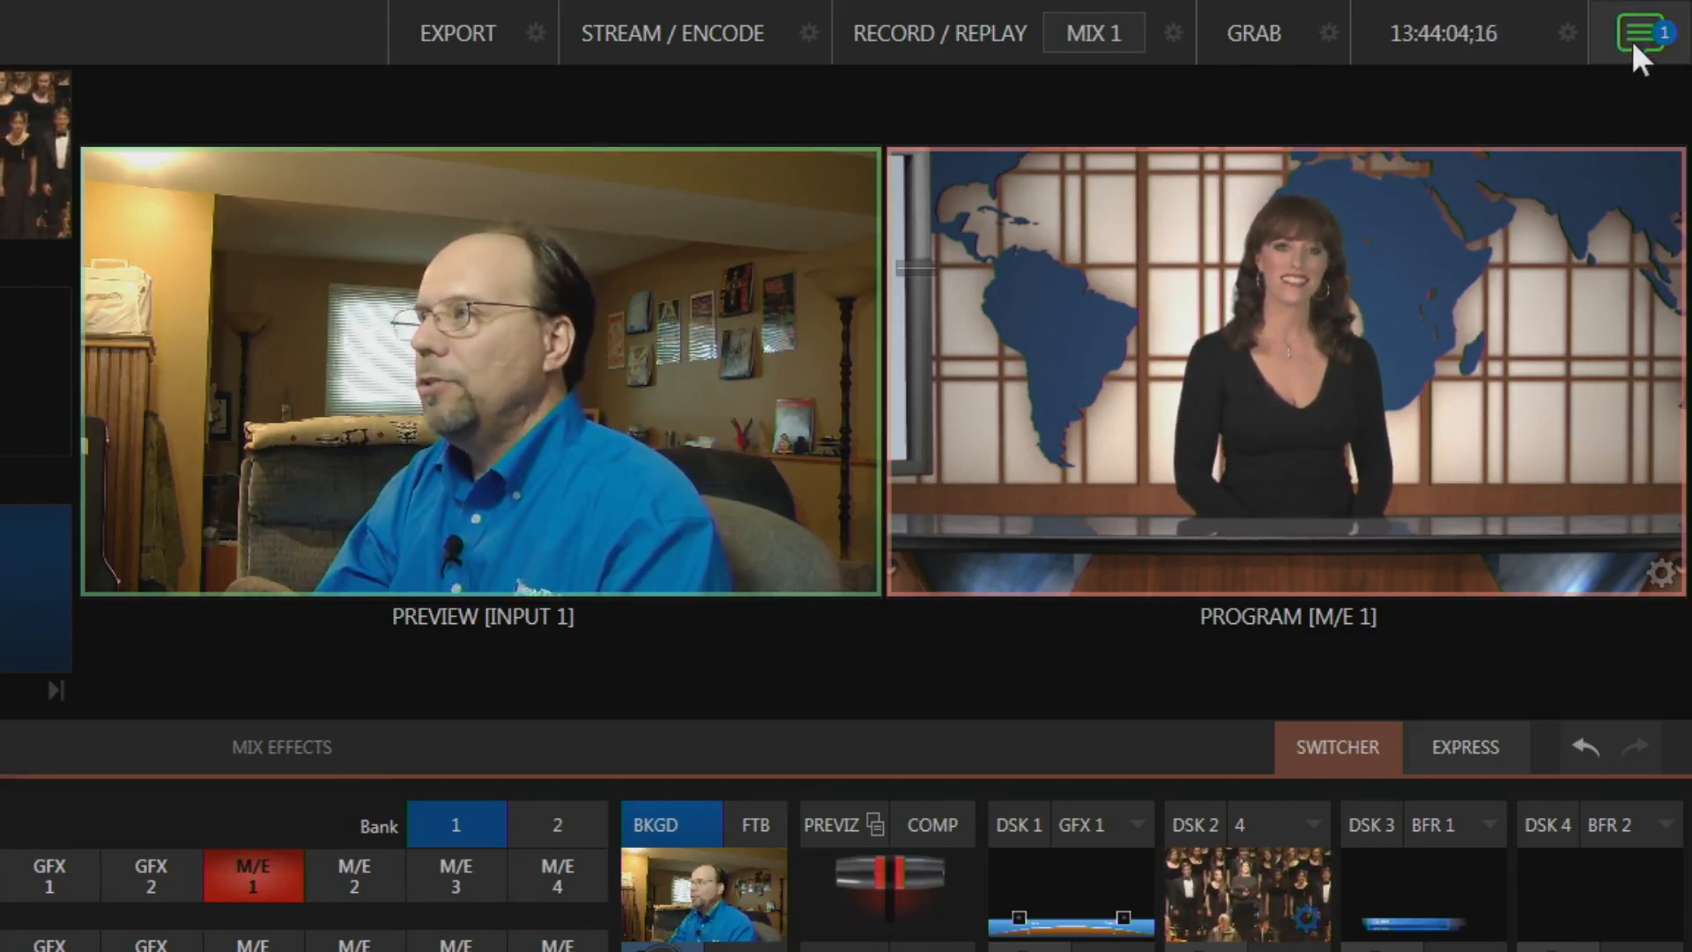
click(1634, 37)
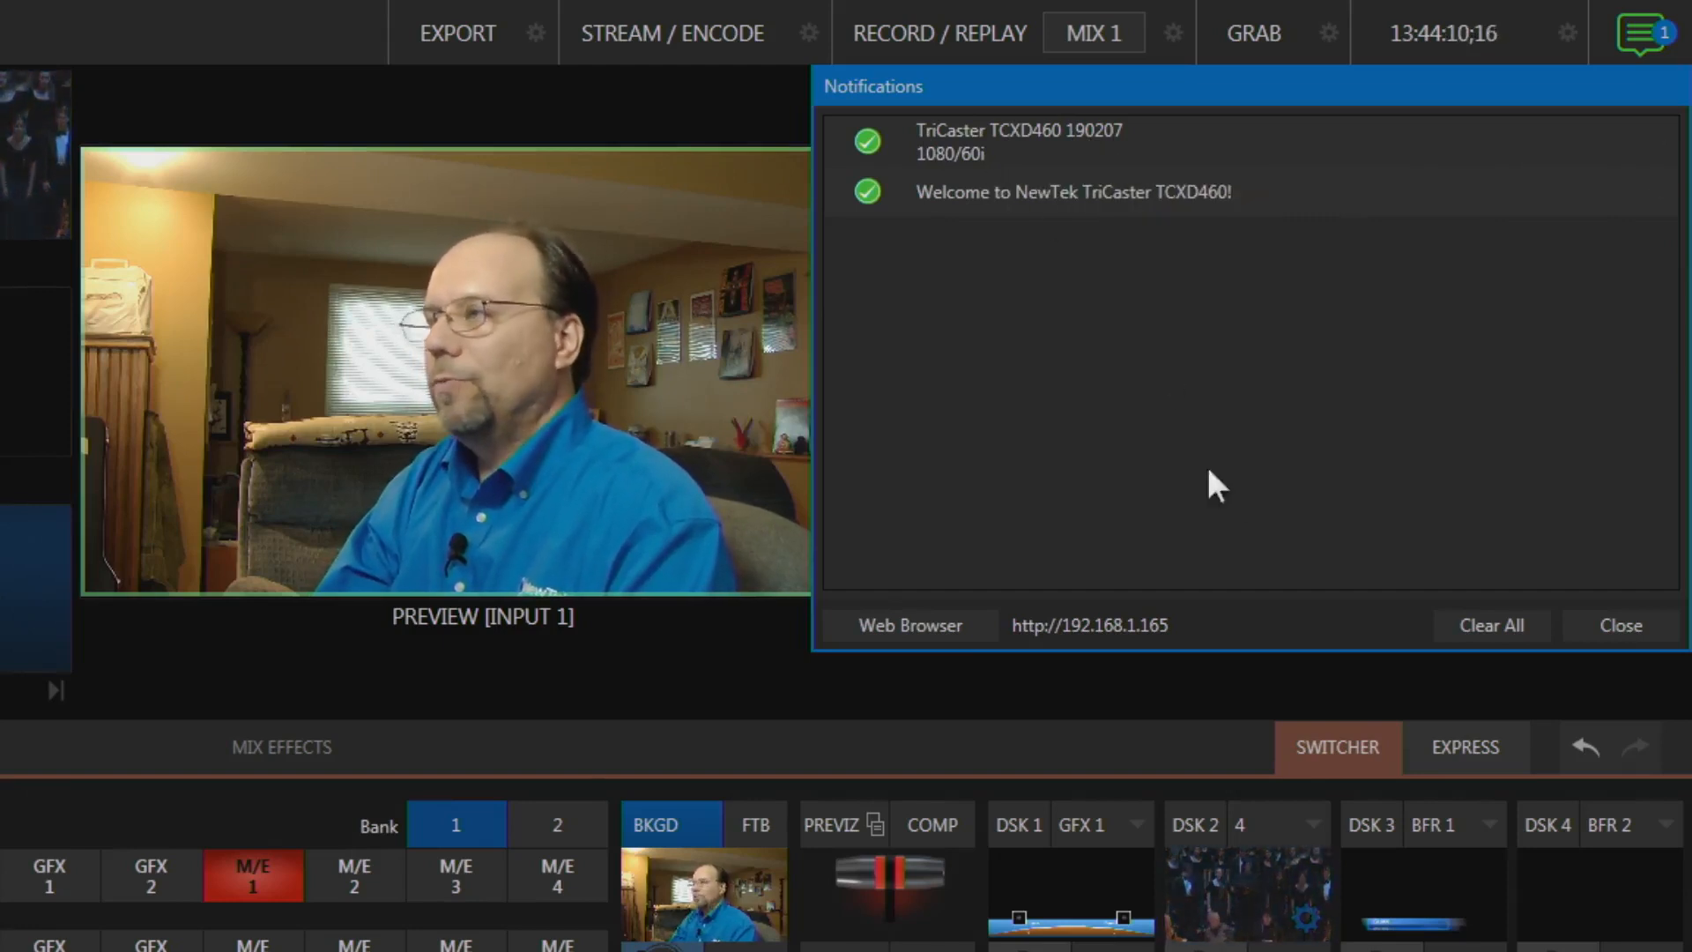
click(1586, 626)
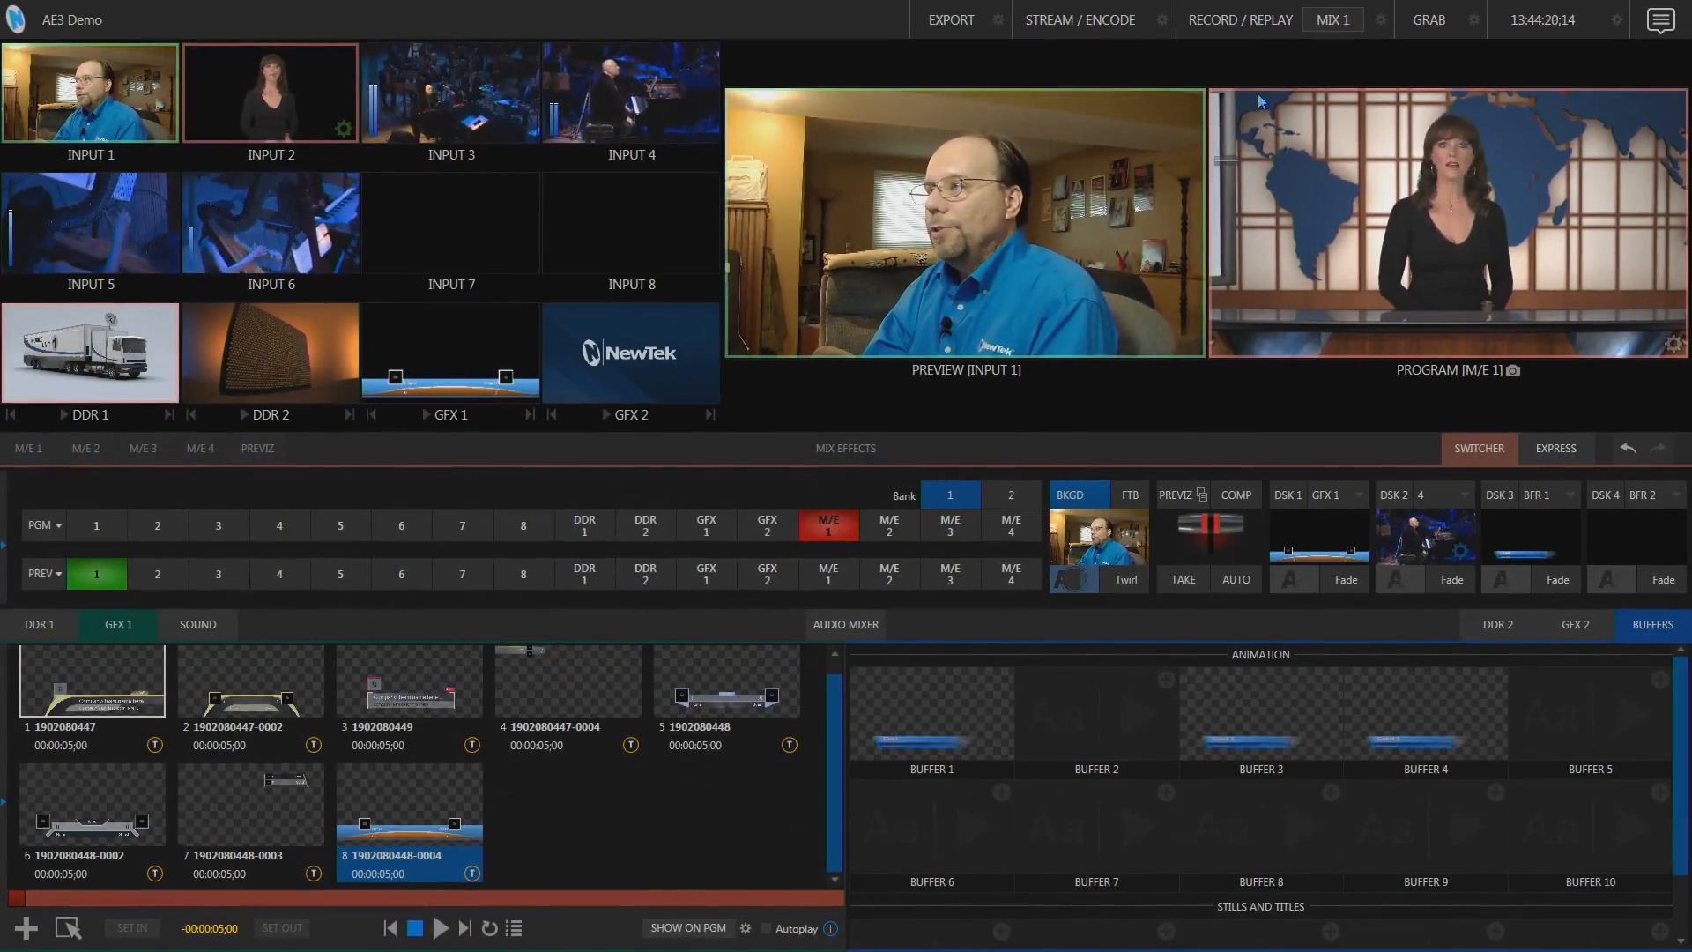
click(1161, 19)
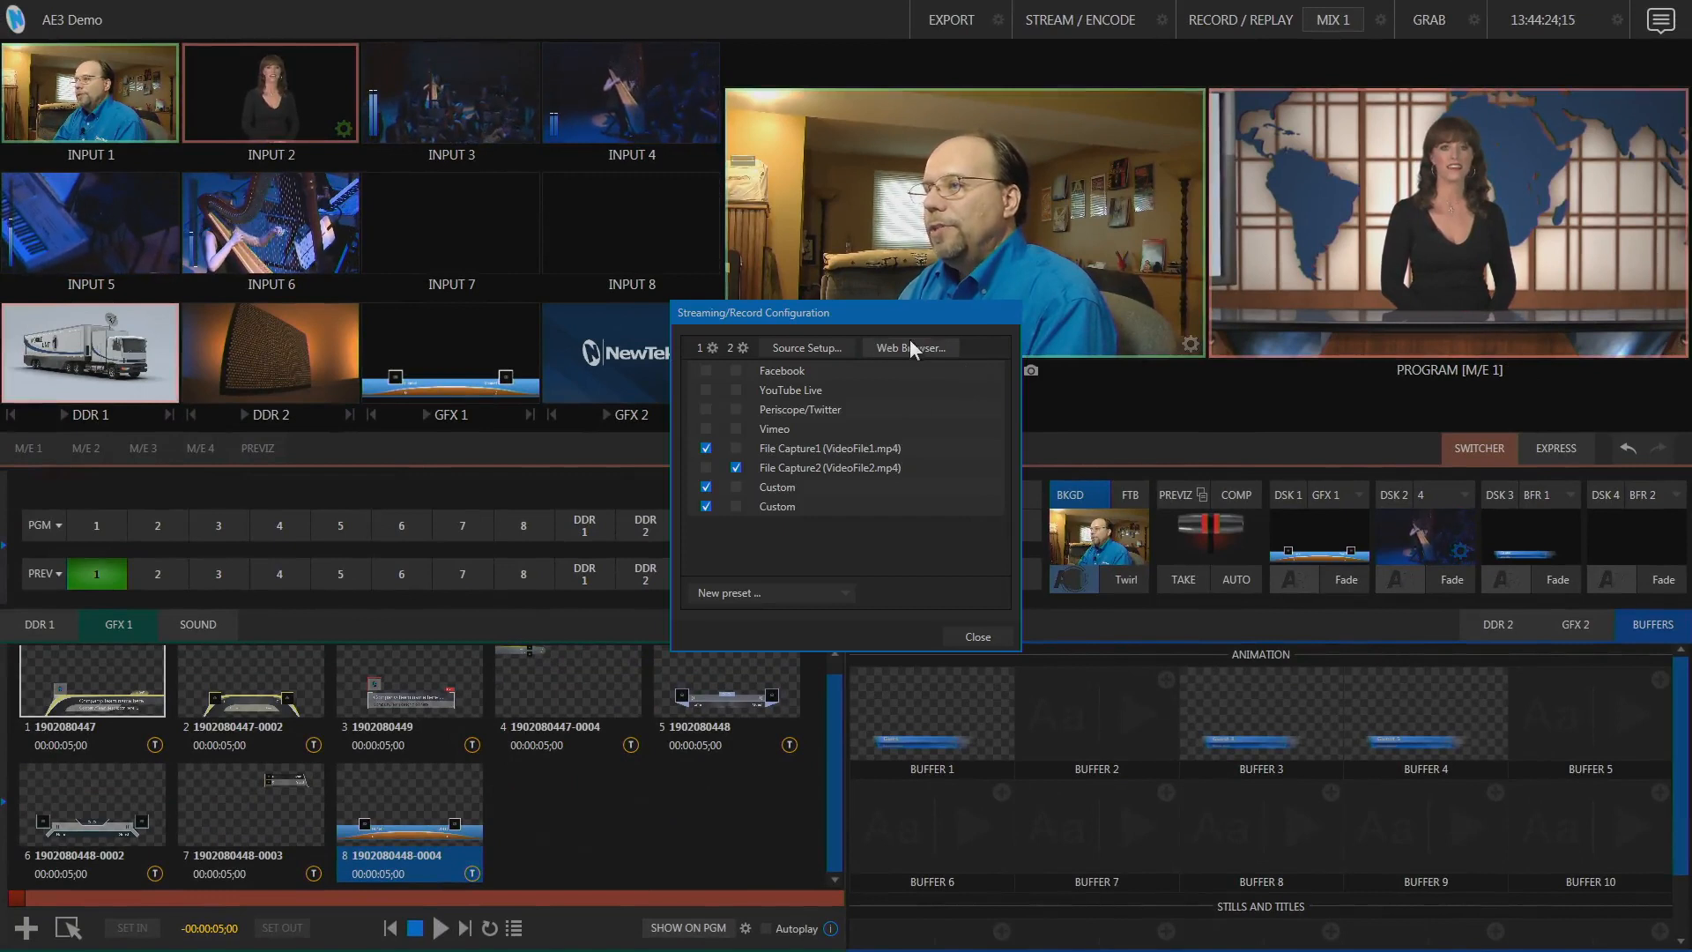
click(977, 634)
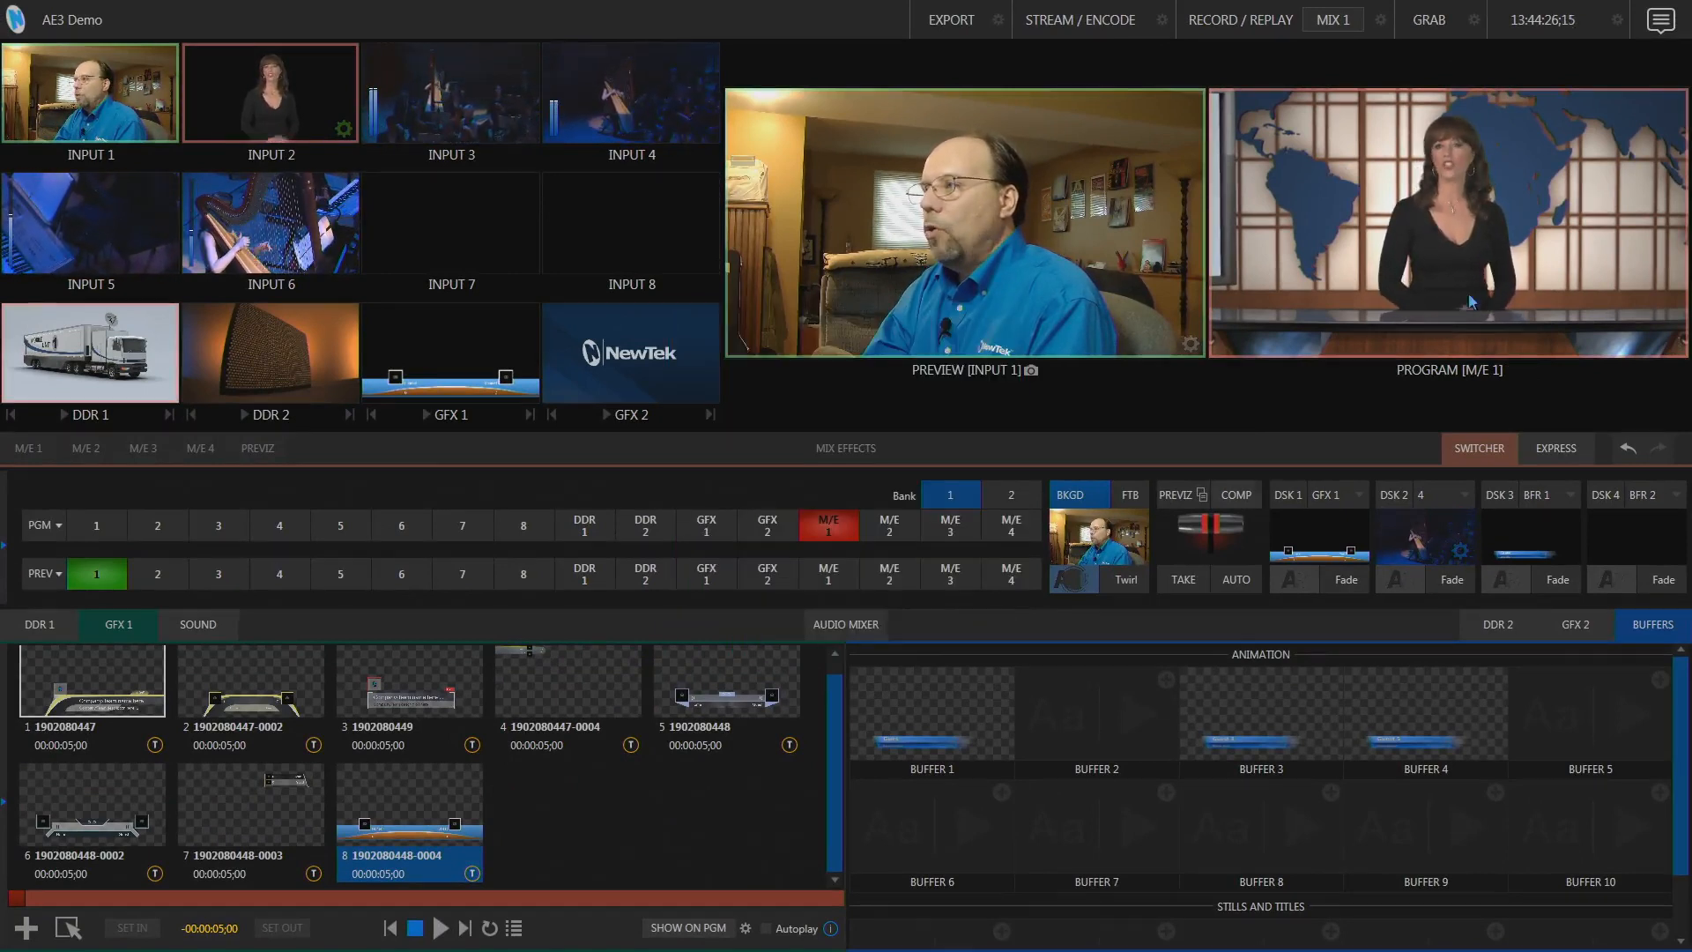
Step: Launch the built-in web browser from the Notifications panel, load newtek.com and move the browser window slightly lower
click(1659, 25)
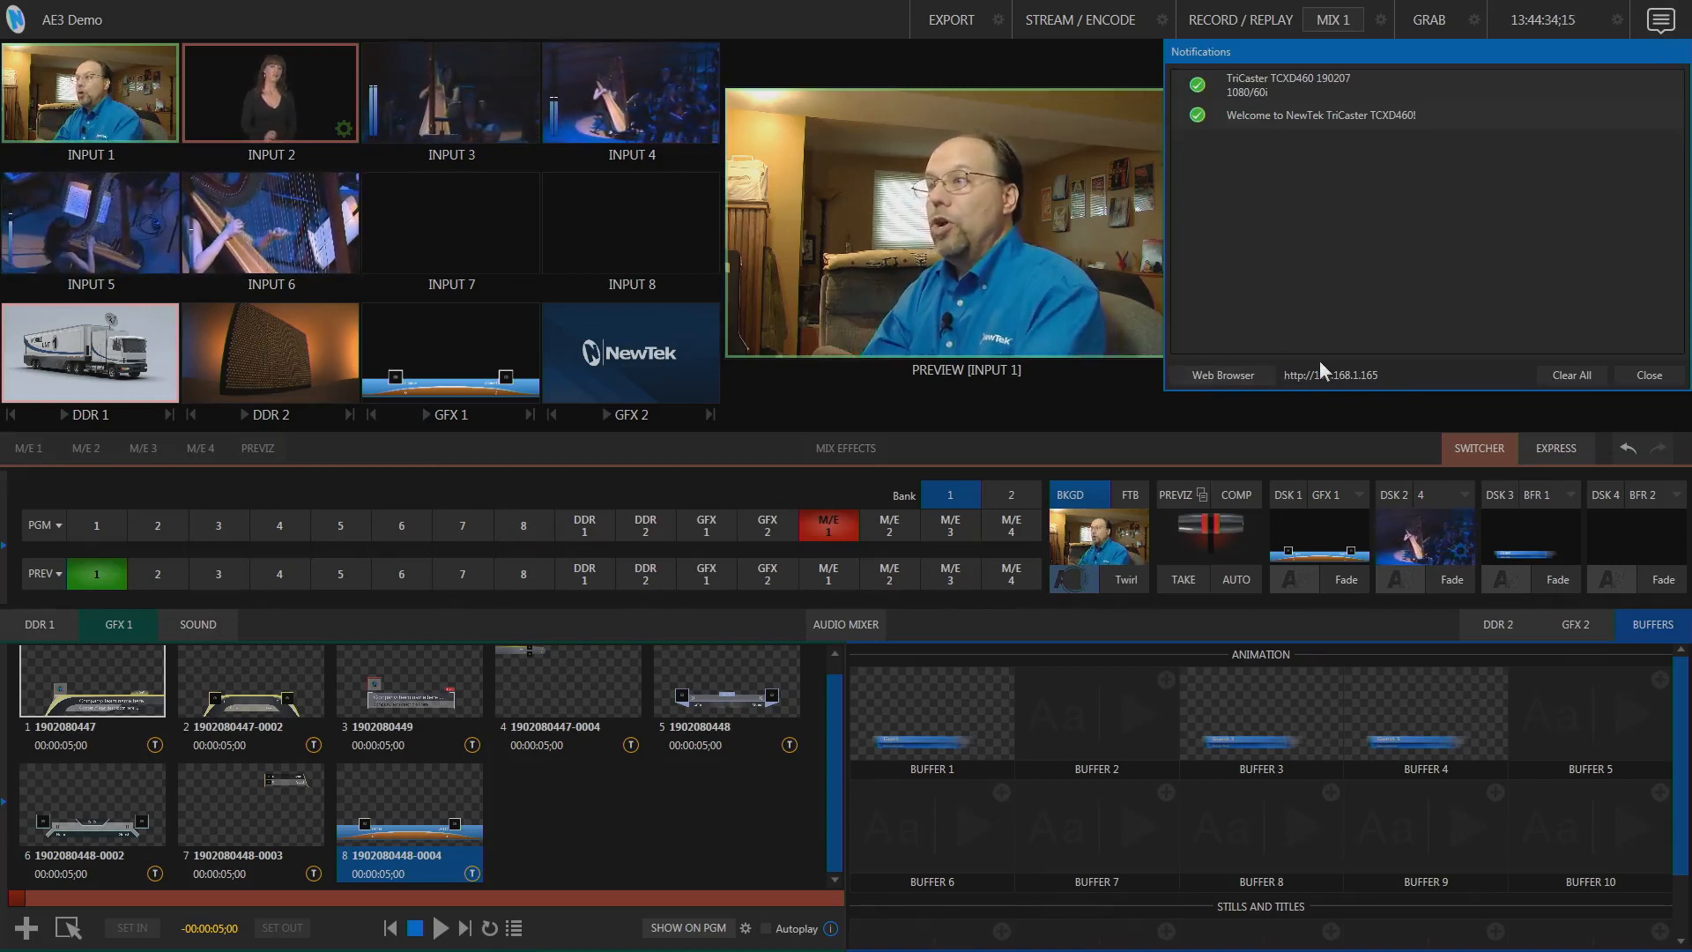
click(1220, 375)
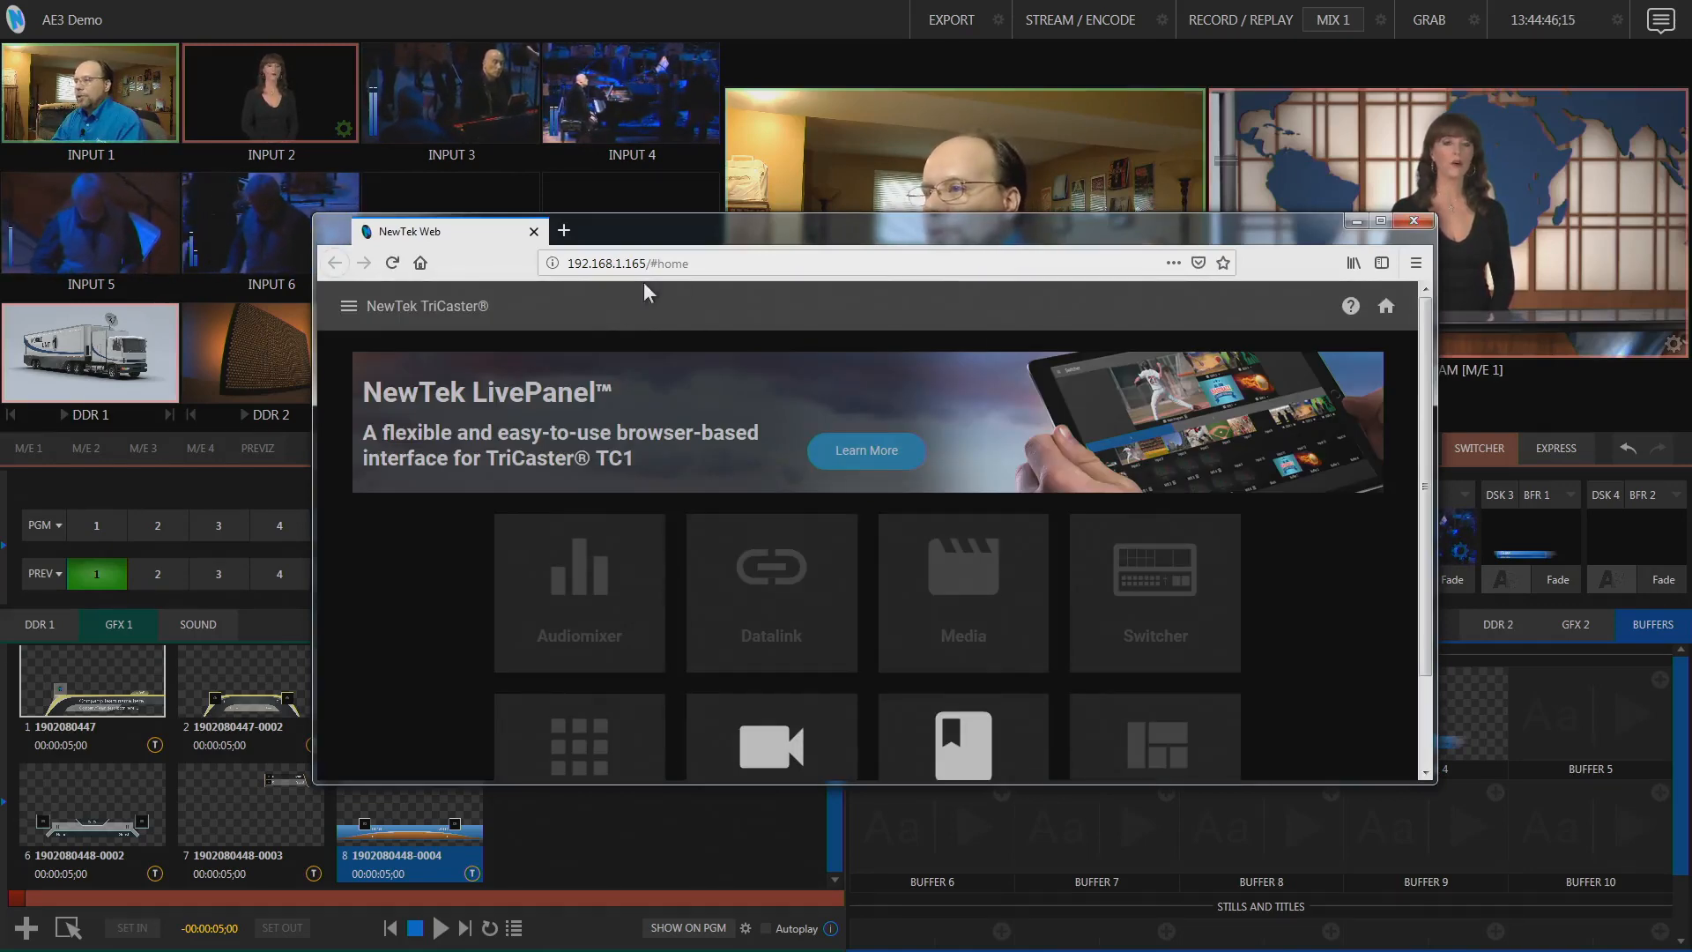
click(701, 264)
text(newtek.com/)
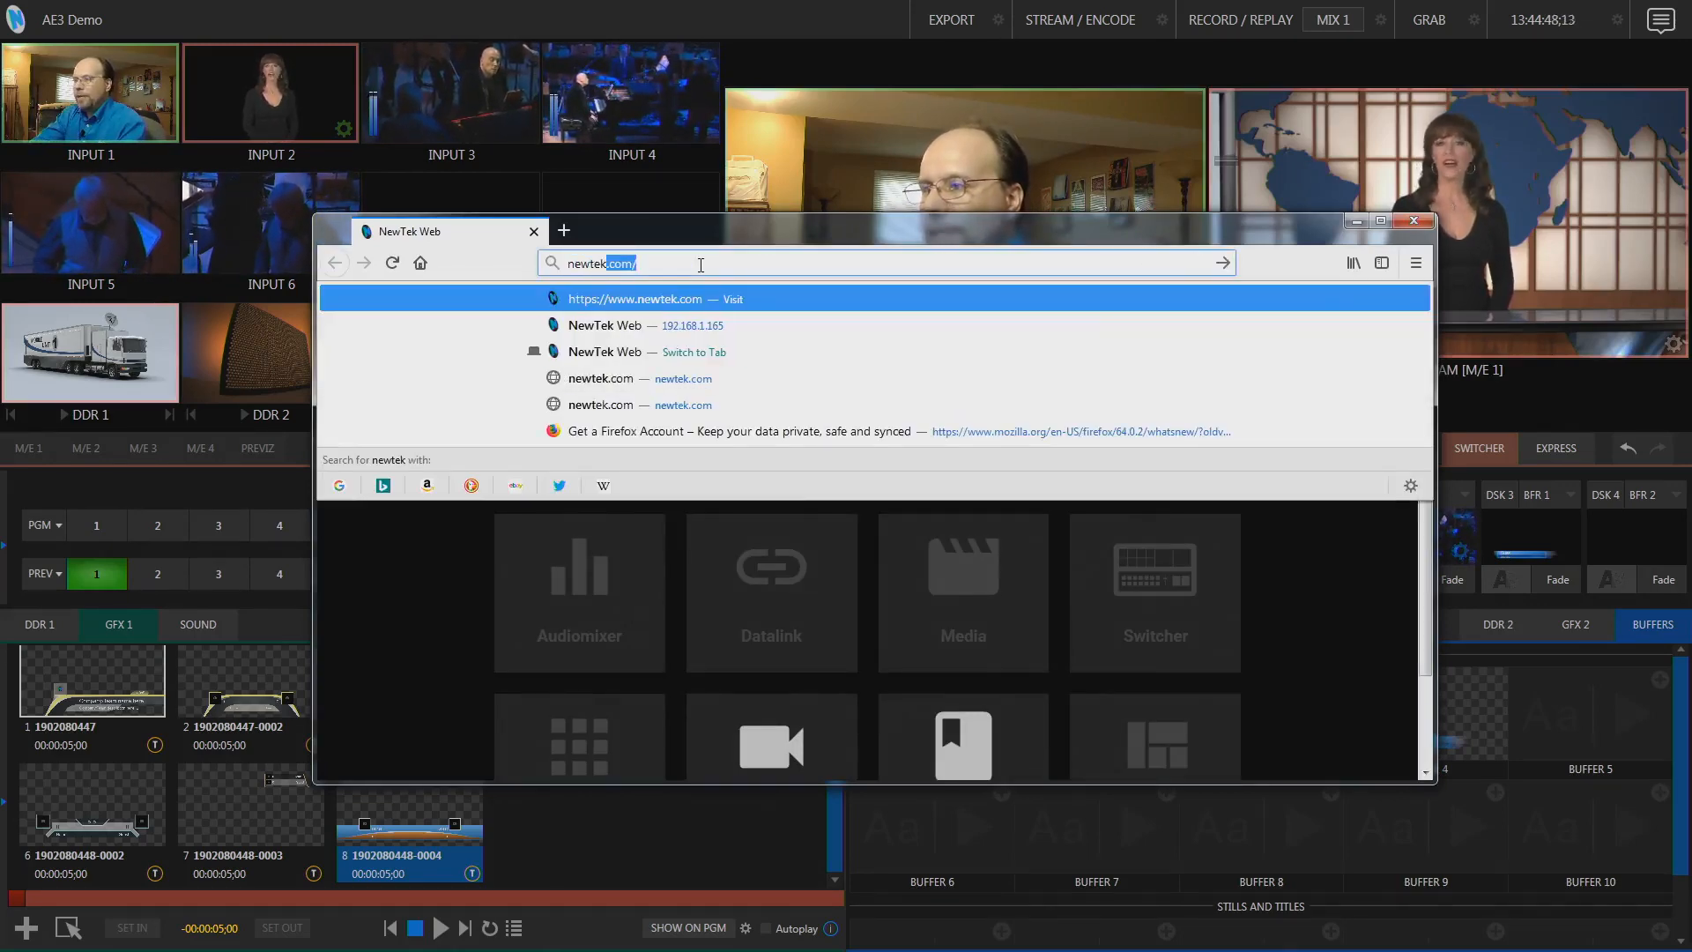
key(Return)
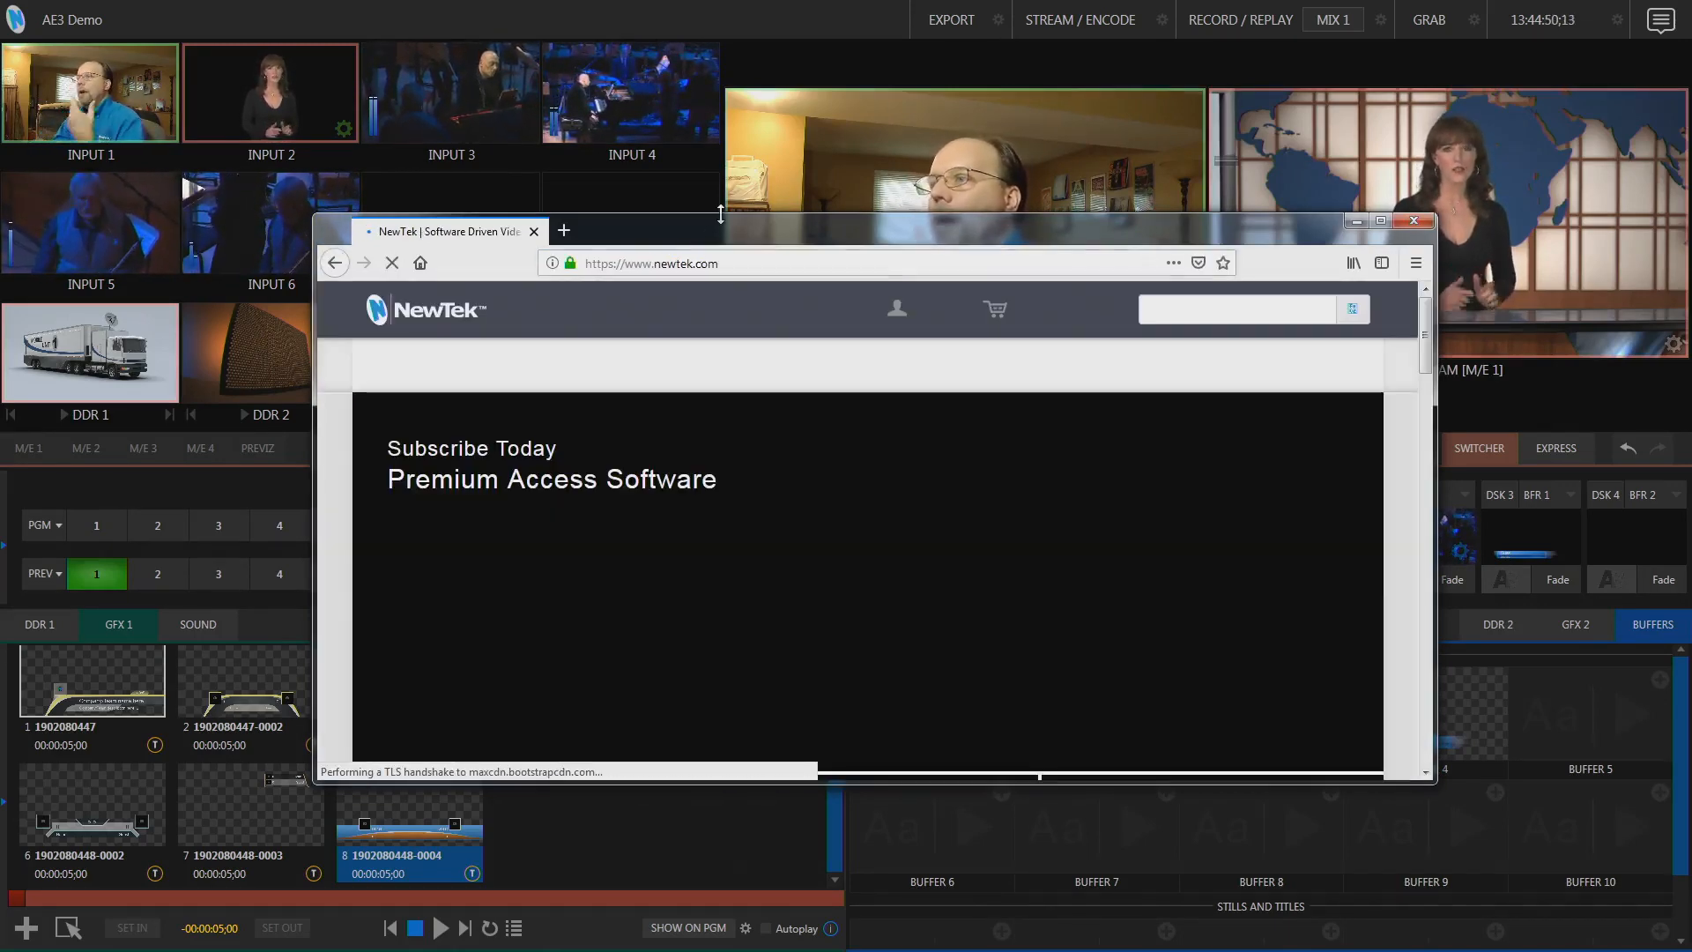
drag(727, 231, 712, 326)
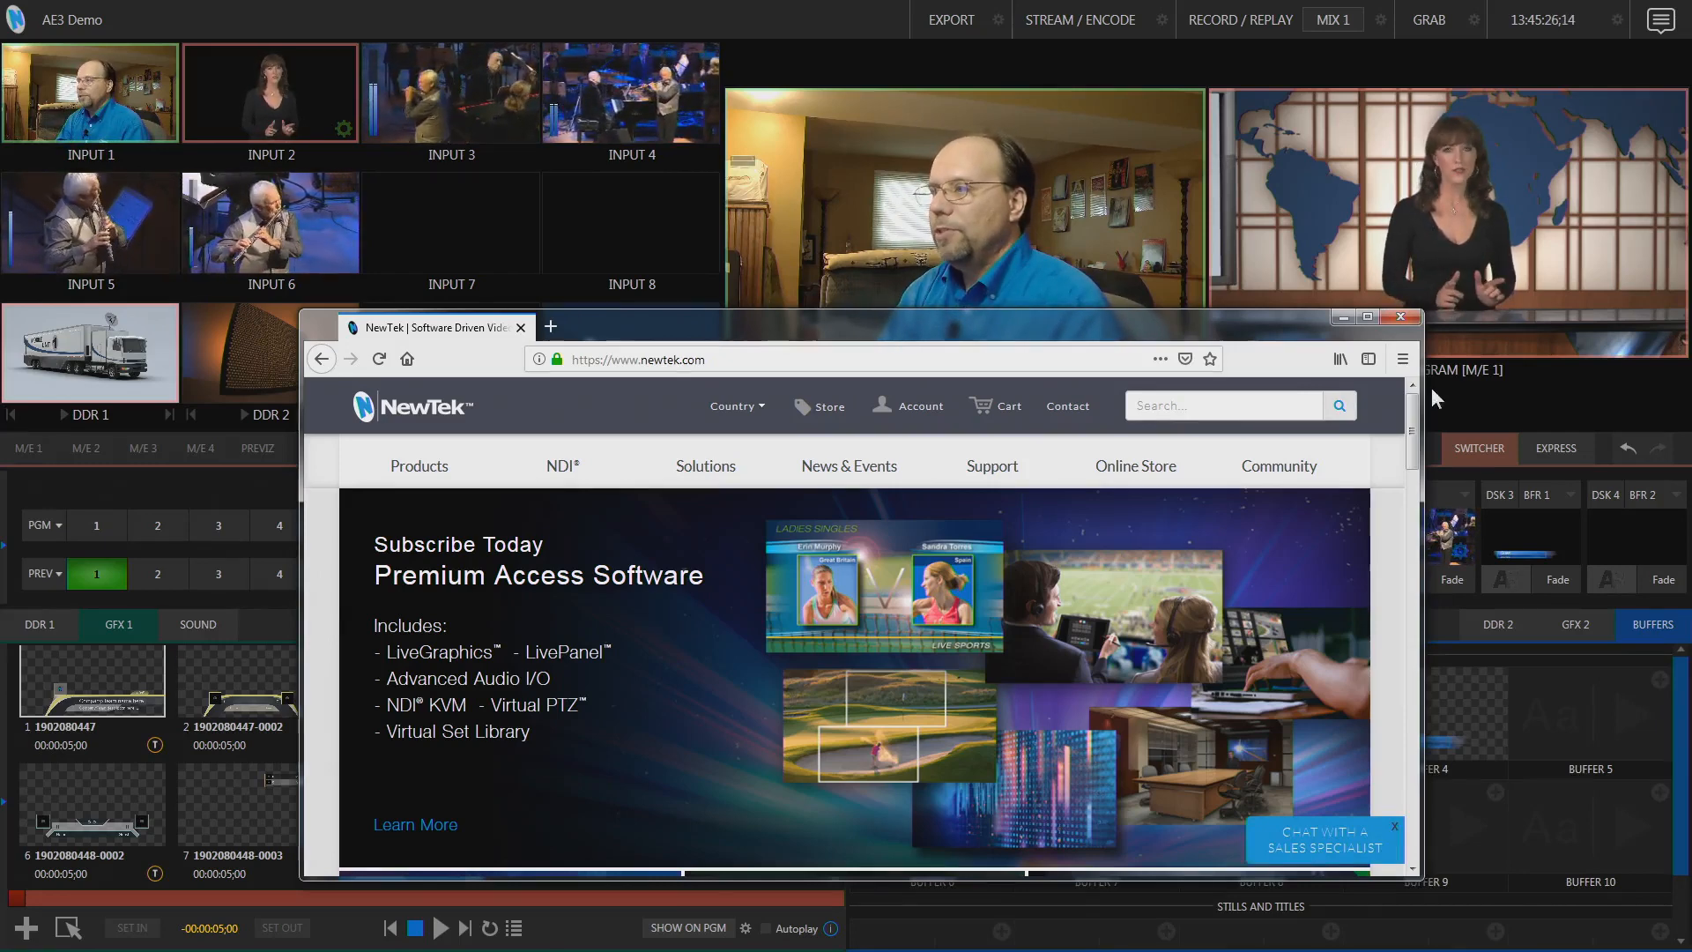
Step: Check the Firefox version information, dismiss it and close the browser window
click(1401, 361)
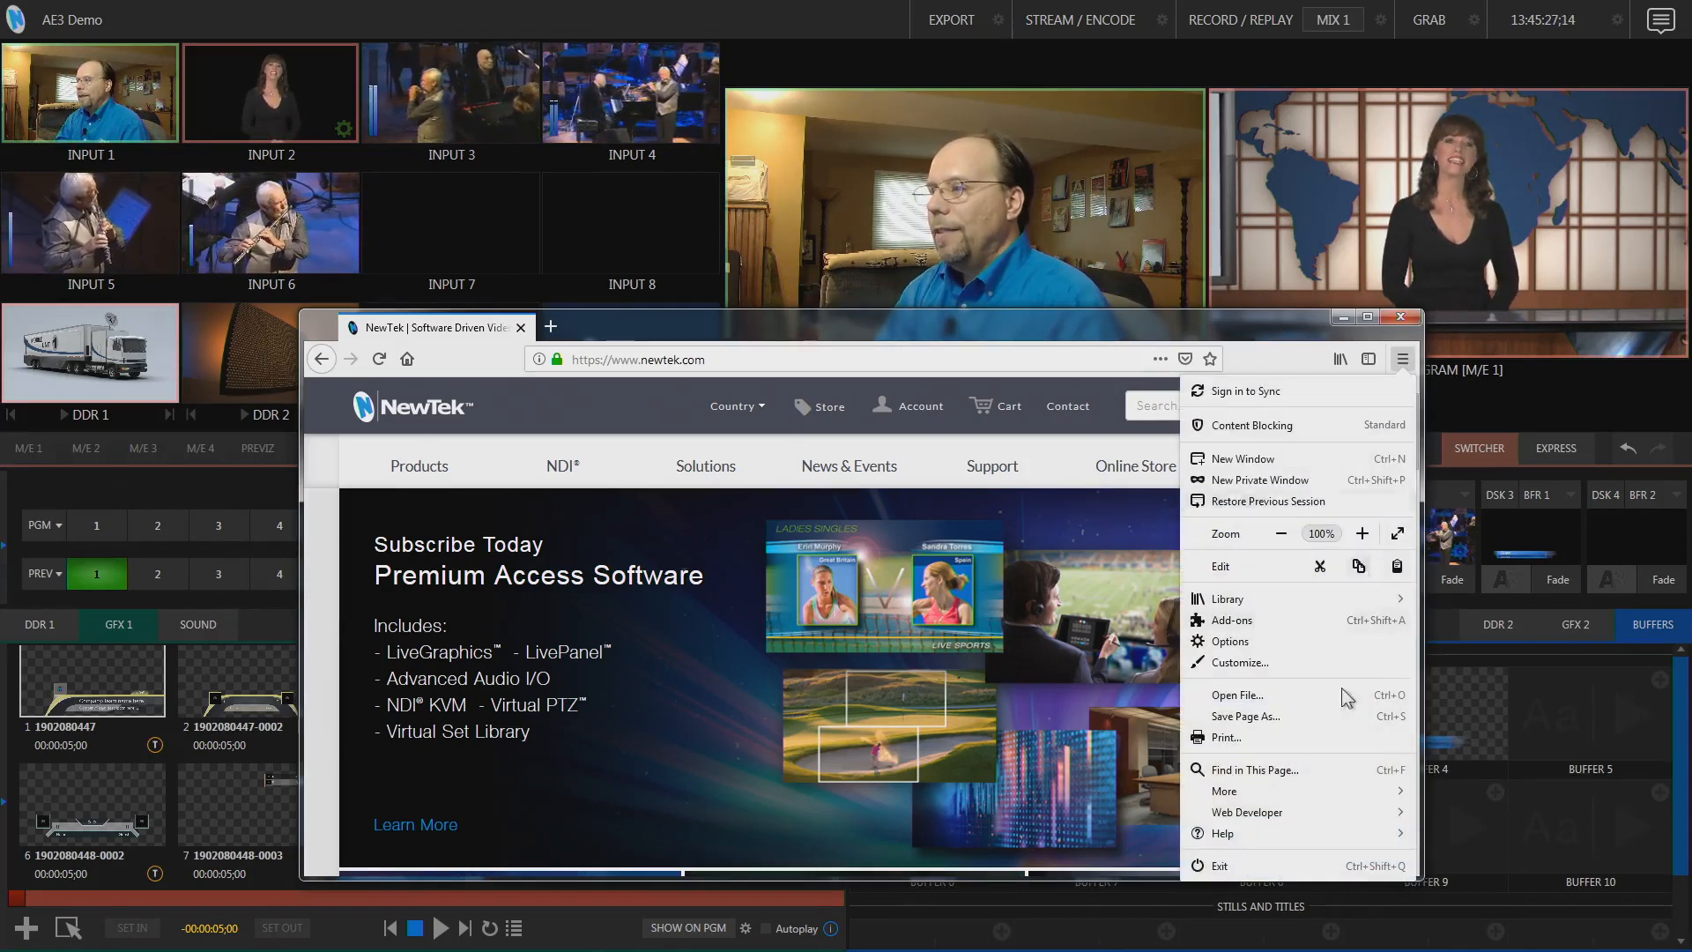
click(1321, 844)
click(1242, 574)
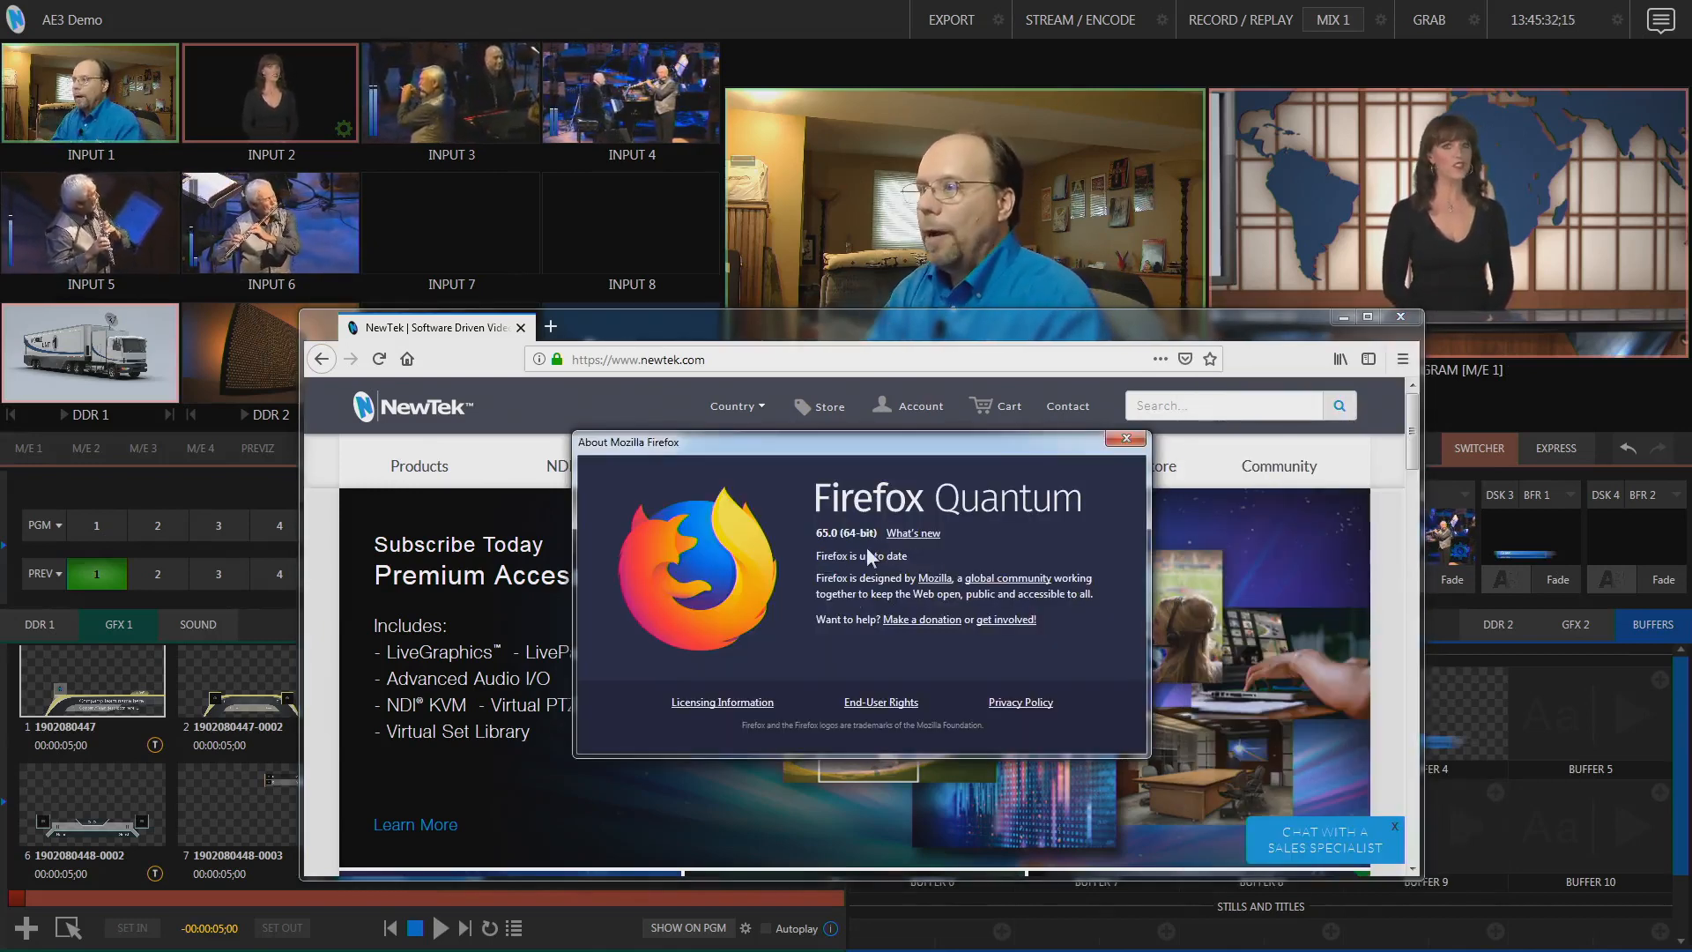
click(1126, 439)
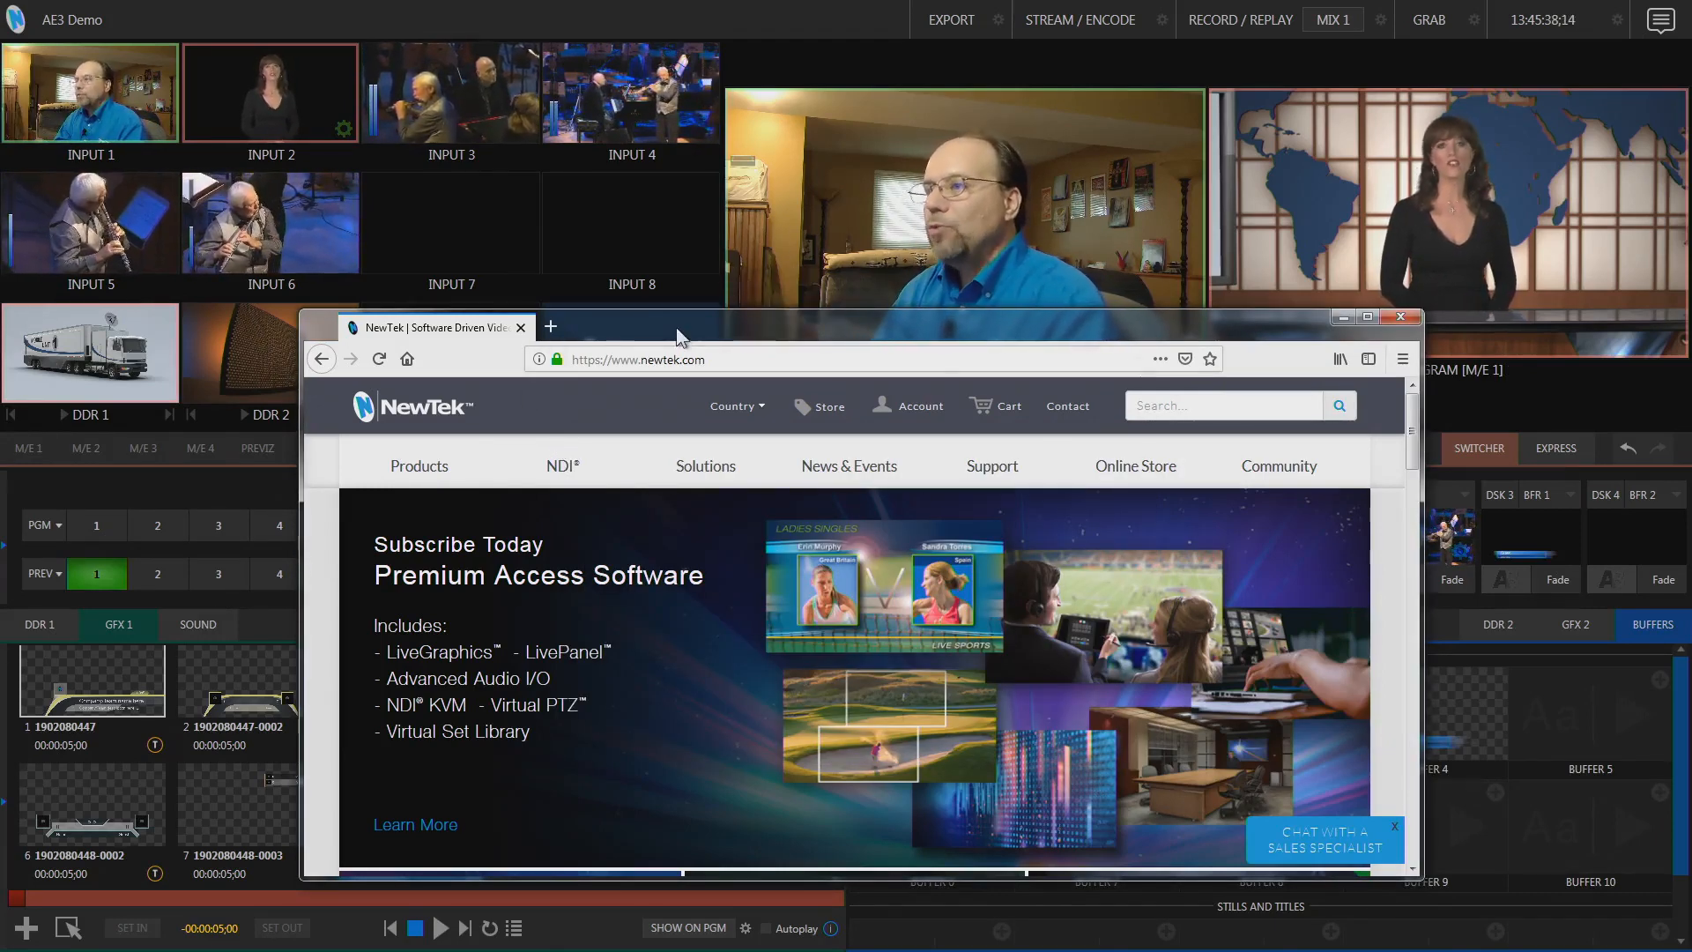
click(1400, 319)
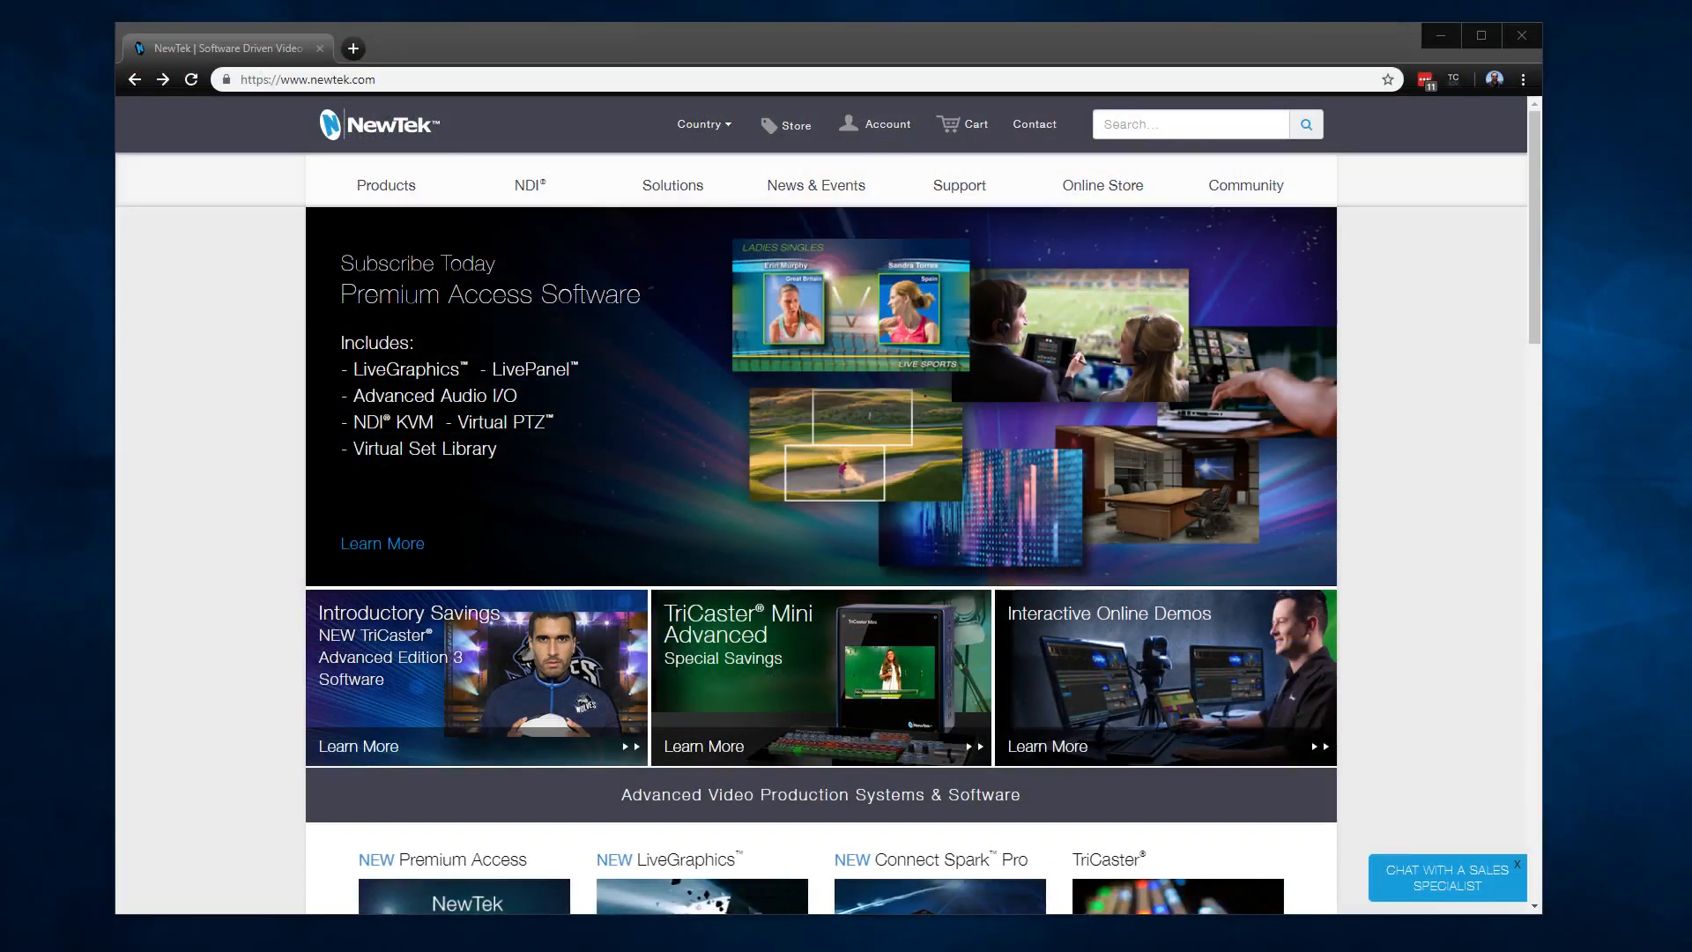
Step: In Chrome on the other computer, load the TriCaster's web page at 192.168.1.165
click(428, 85)
text(192)
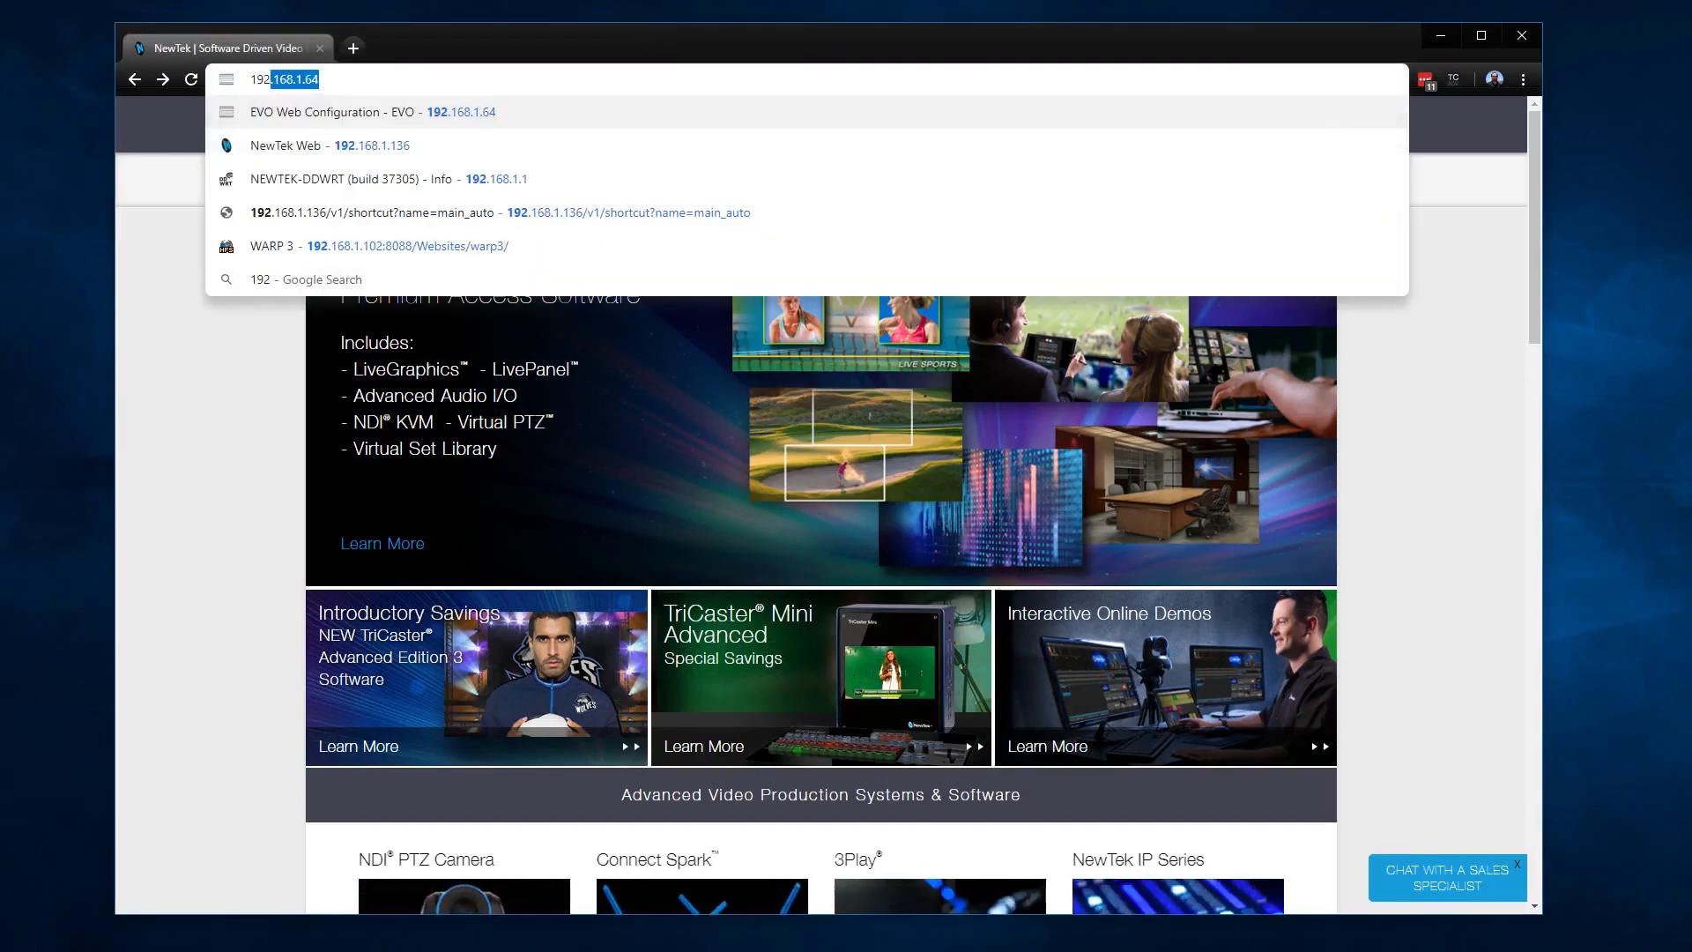
text(.168.1.165)
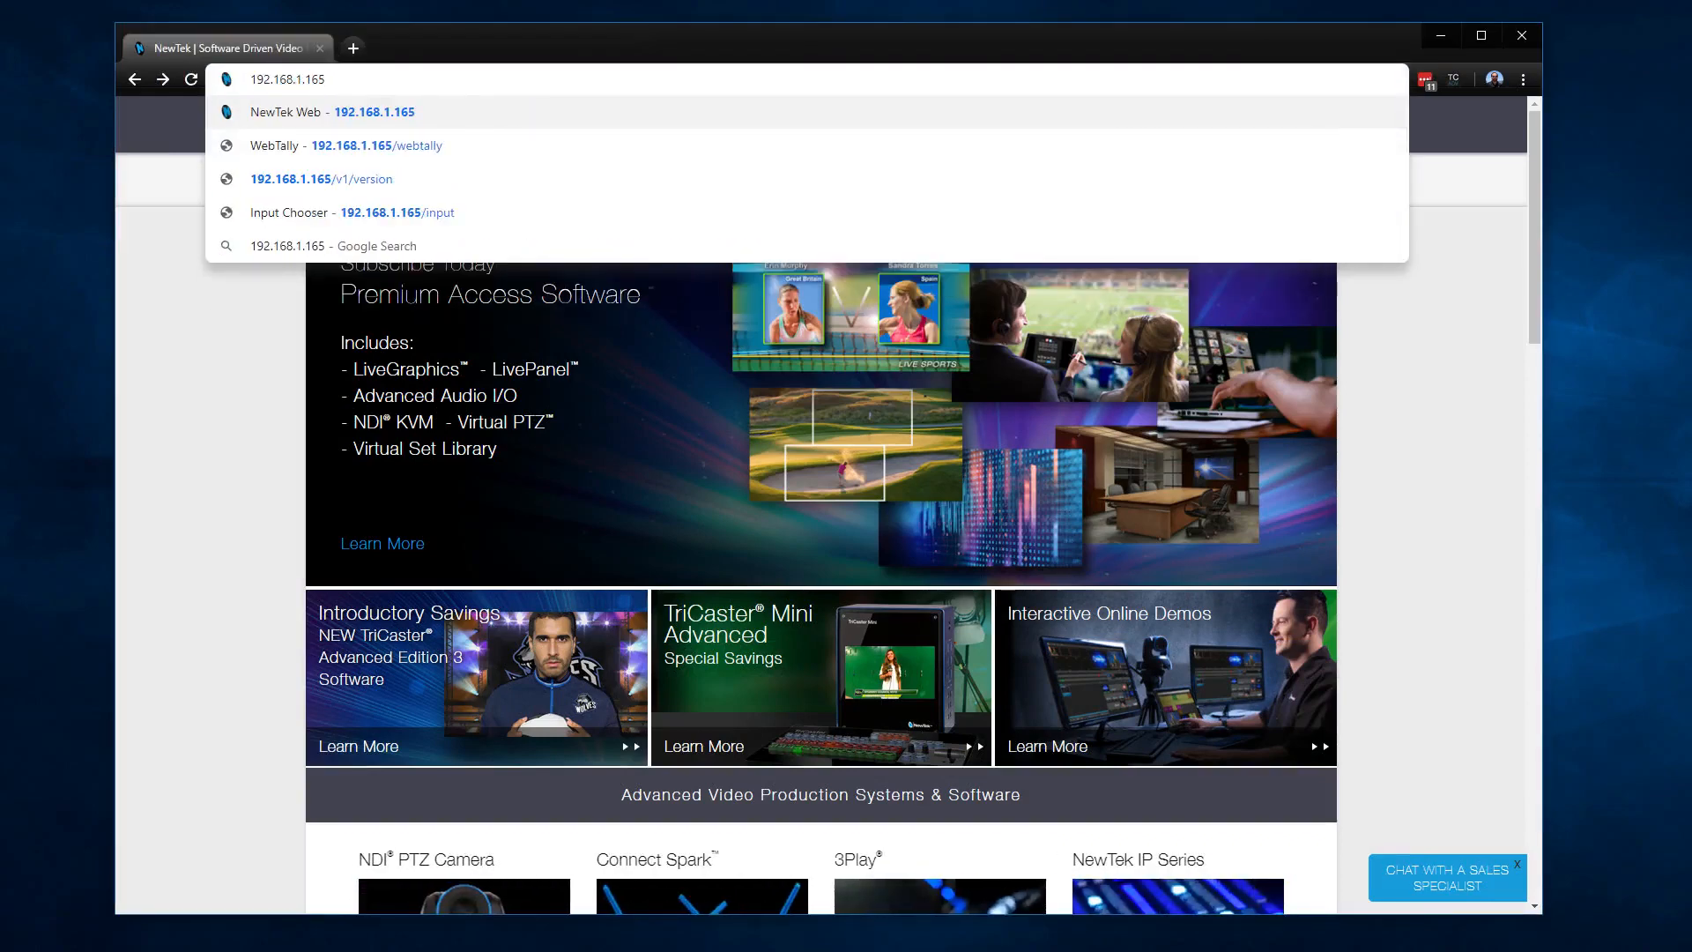
key(Return)
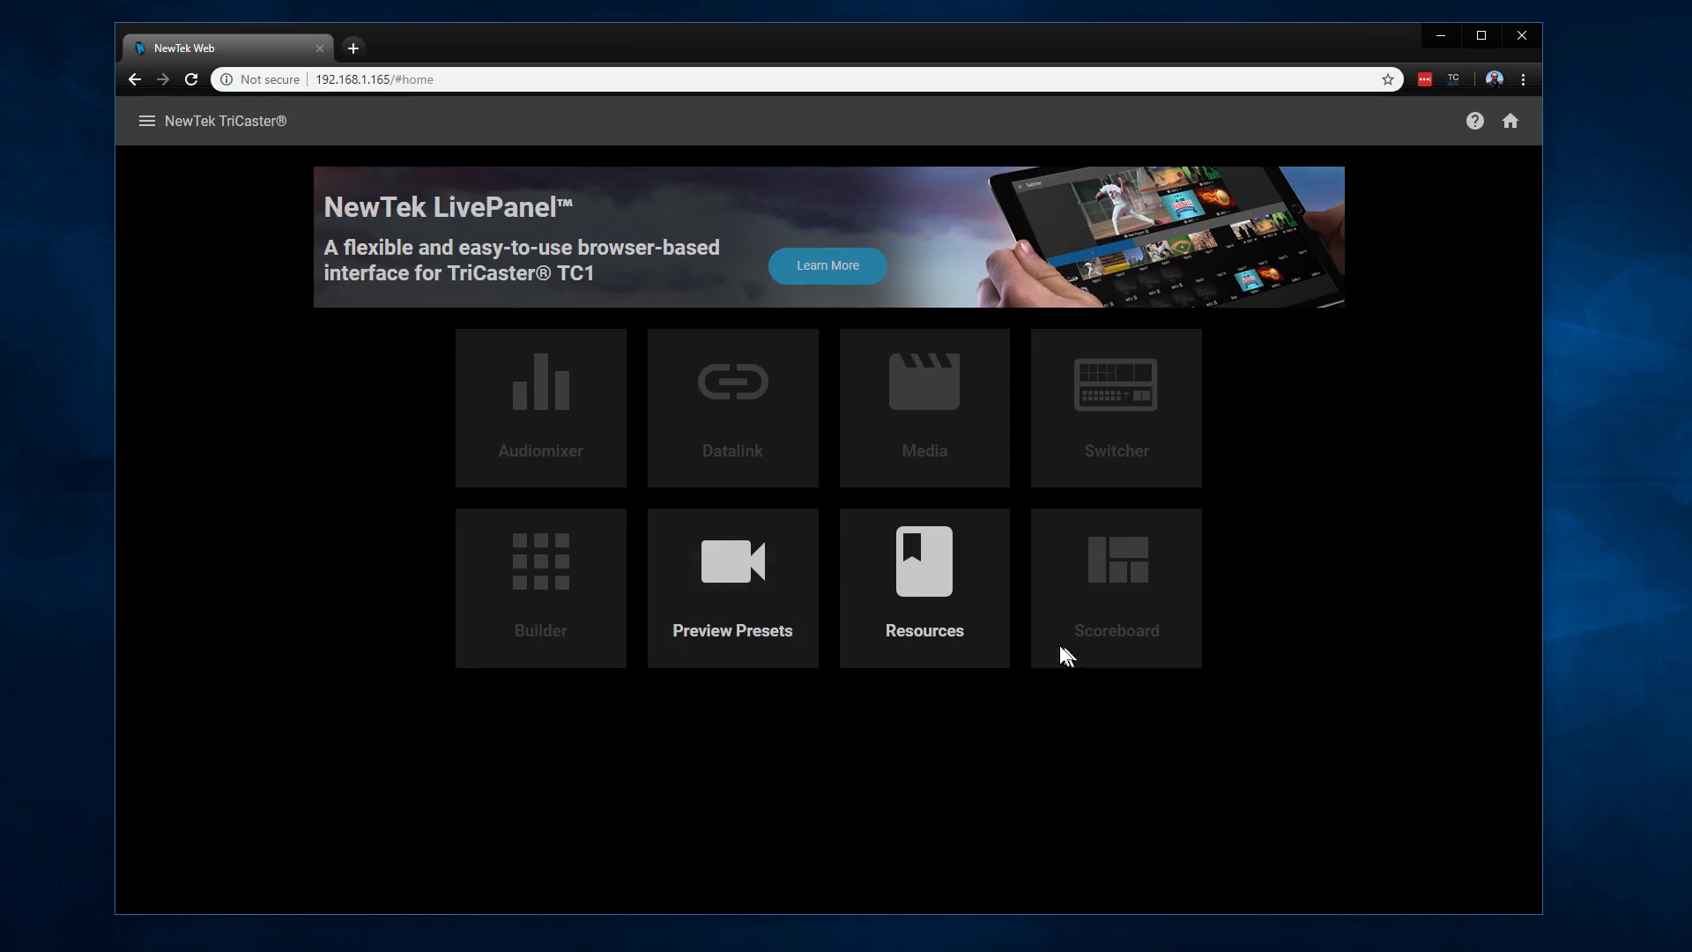
Step: Open Preview Presets on the TriCaster web page and recall PTZ preset 2 for the camera
click(752, 600)
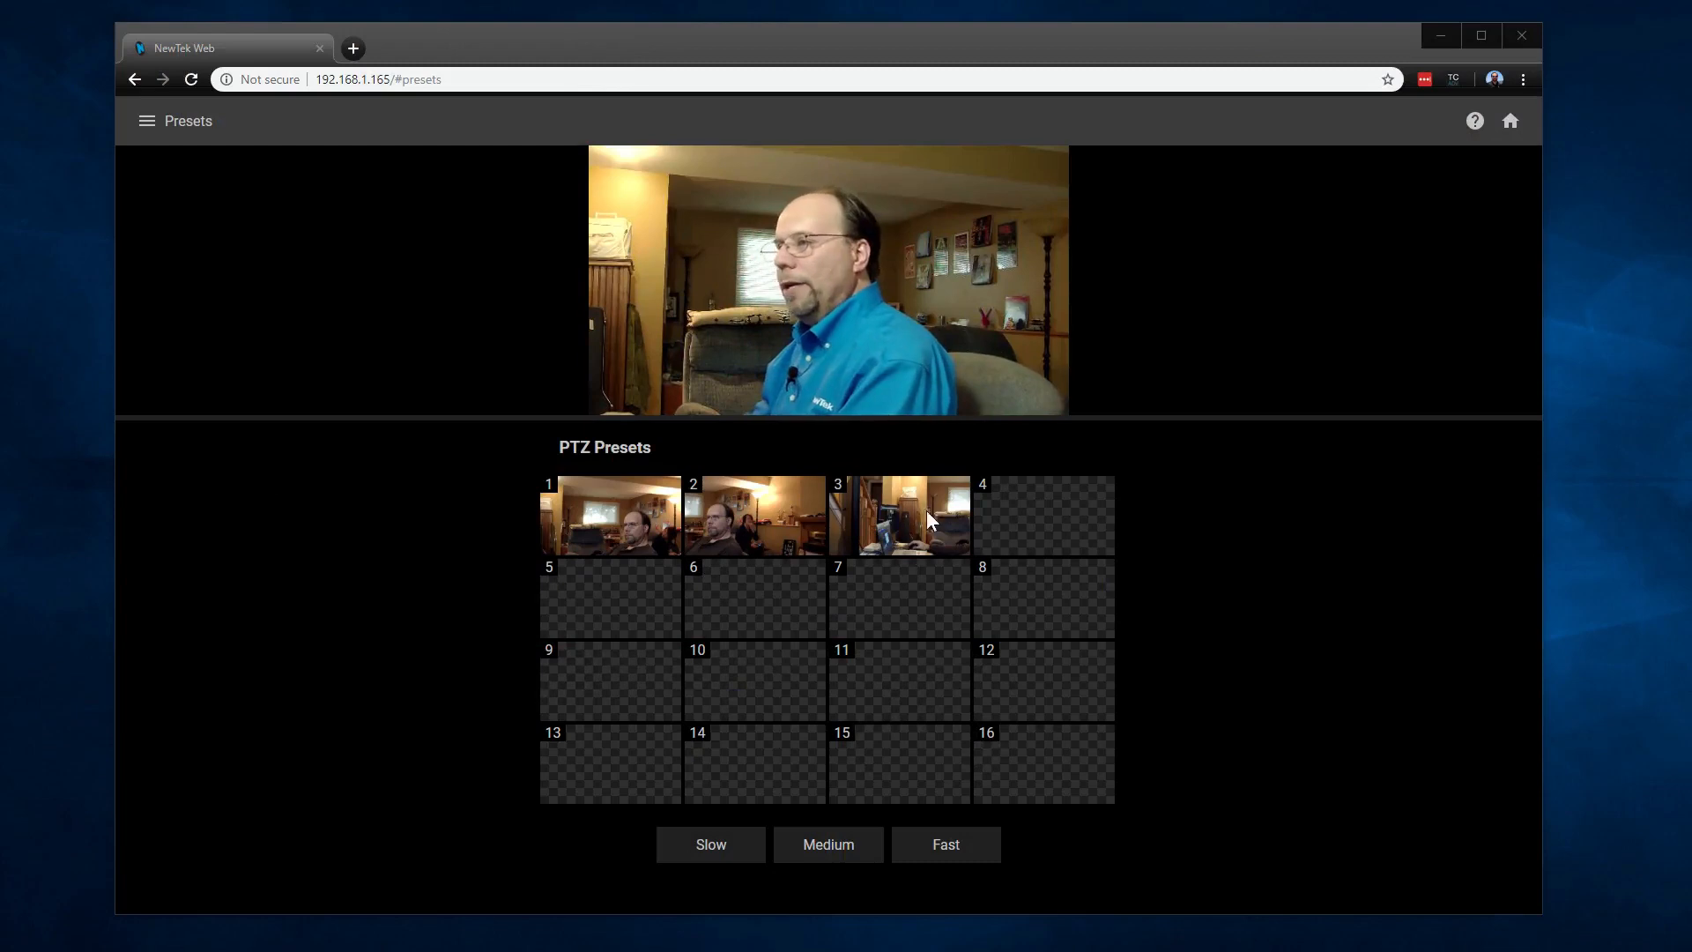
click(800, 550)
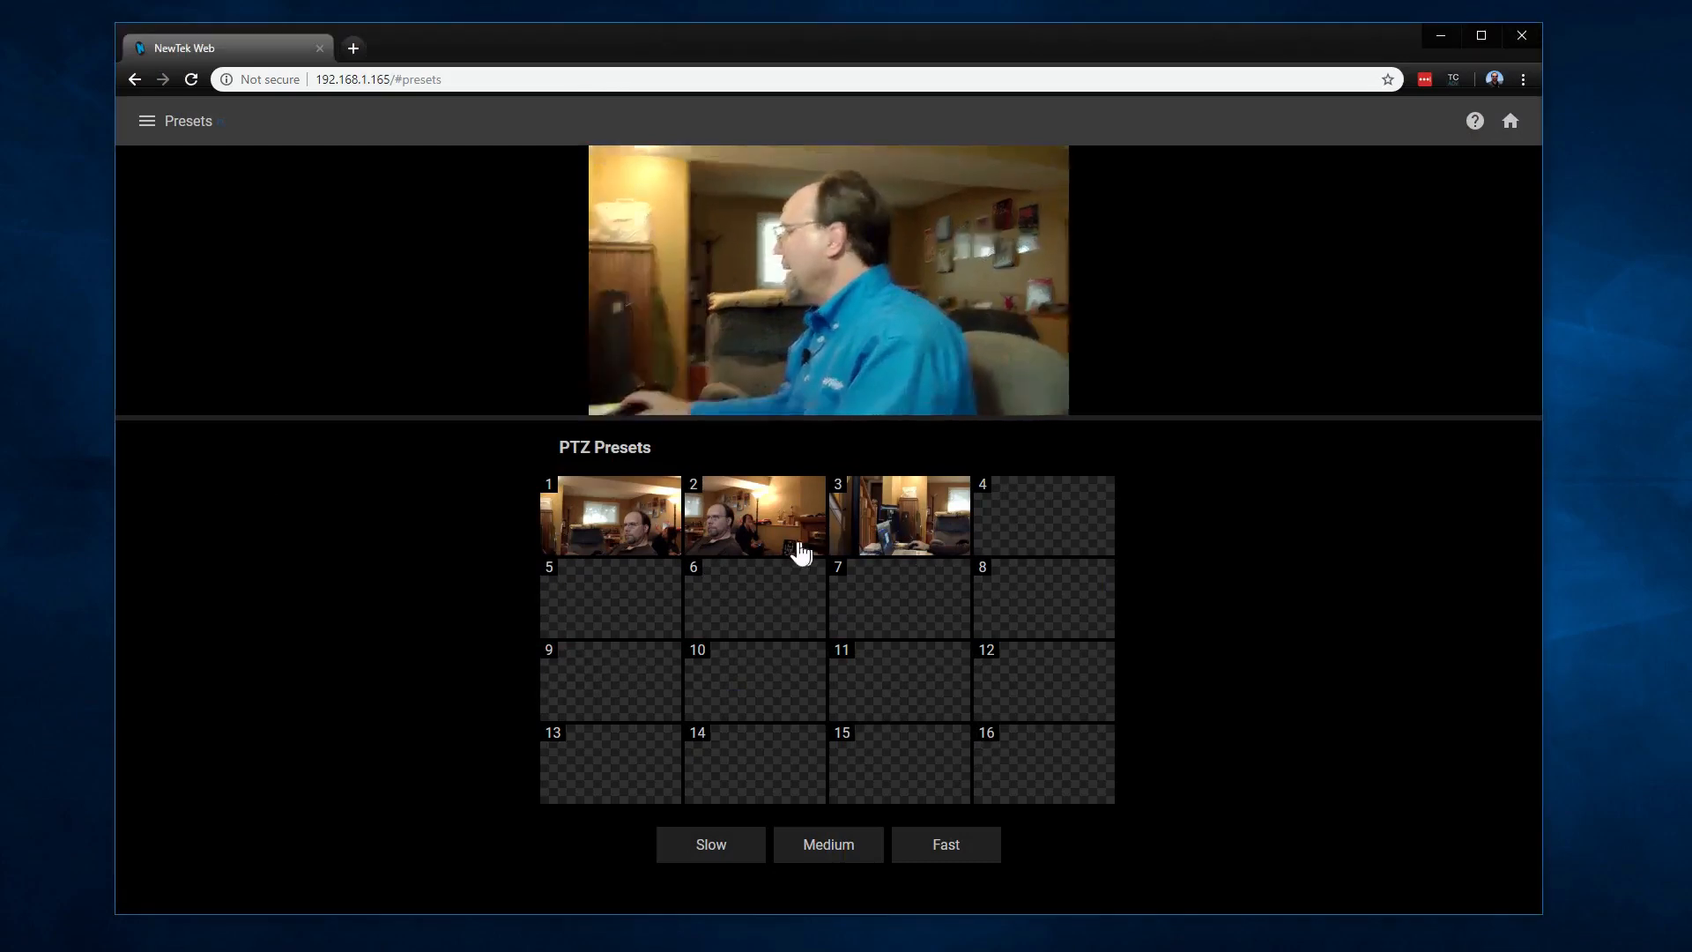